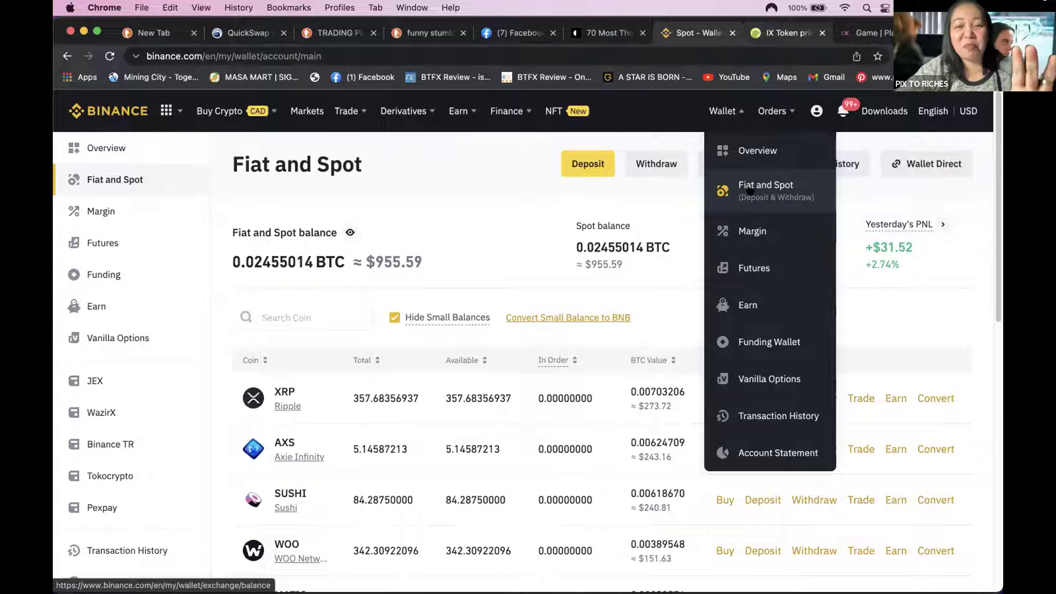
# Leave the Binance Fiat and Spot wallet and switch back to the Excel investors workbook.
pyautogui.moveTo(729, 115)
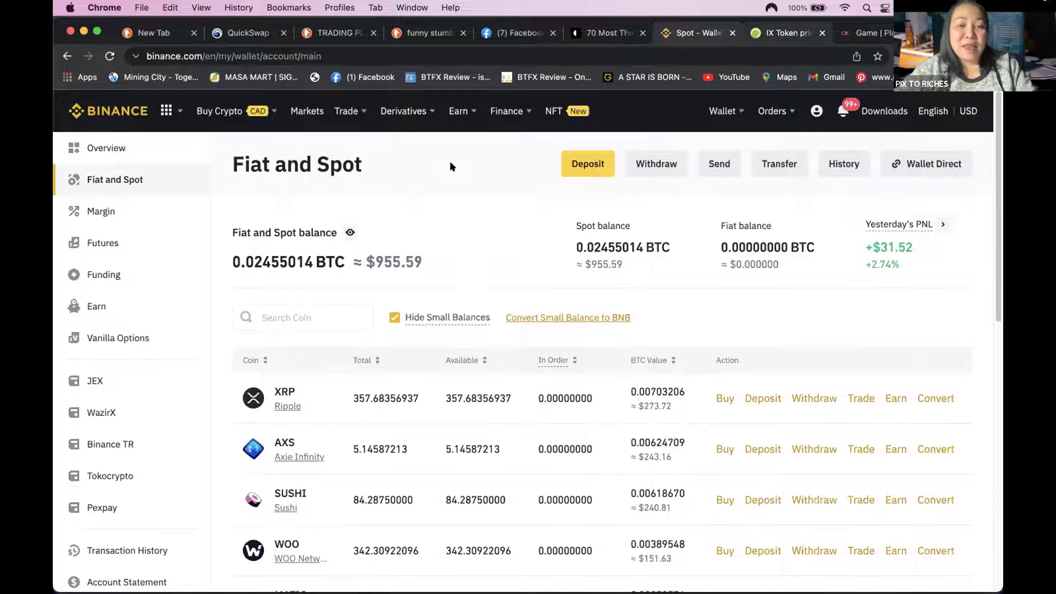
pyautogui.moveTo(406, 111)
pyautogui.press('super+Tab')
pyautogui.press('super+Tab')
pyautogui.press('super+Tab')
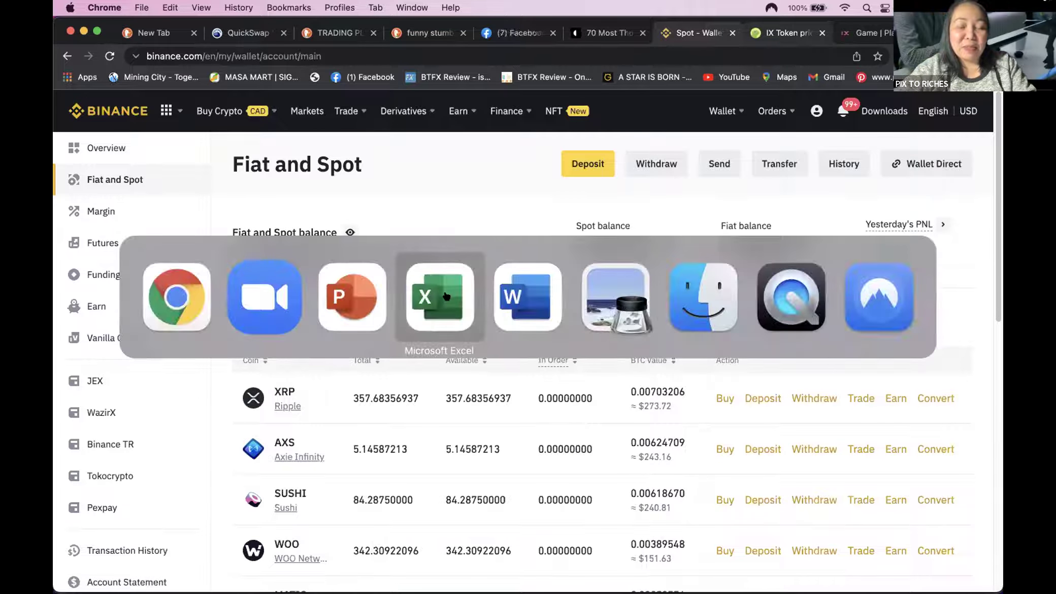
# Select C59 beside the IXT label and clear a stray 0 typed there.
pyautogui.click(430, 462)
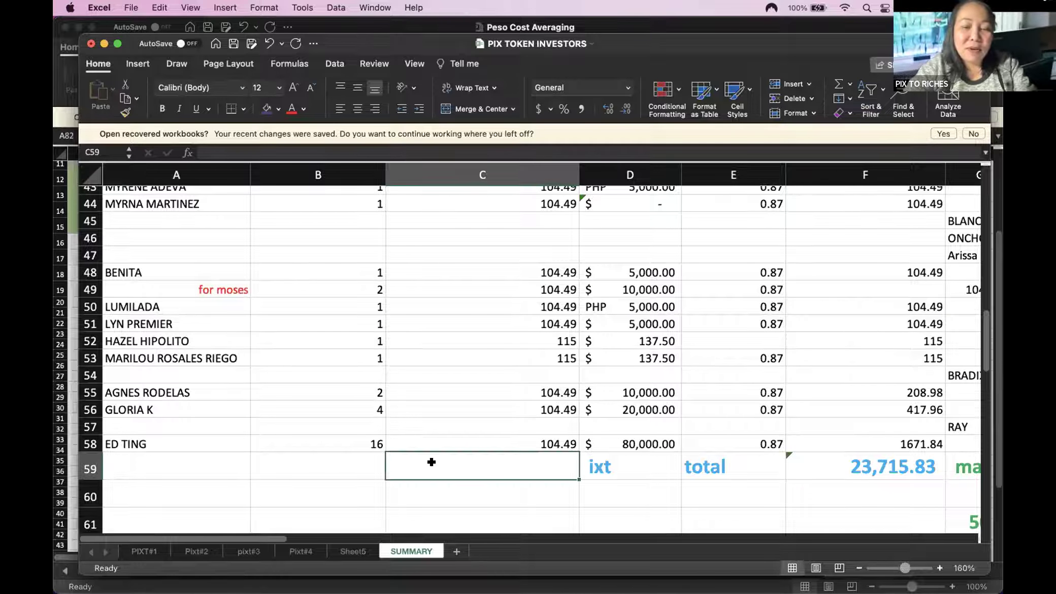
pyautogui.scroll(-10, 424, 401)
pyautogui.scroll(-10, 426, 379)
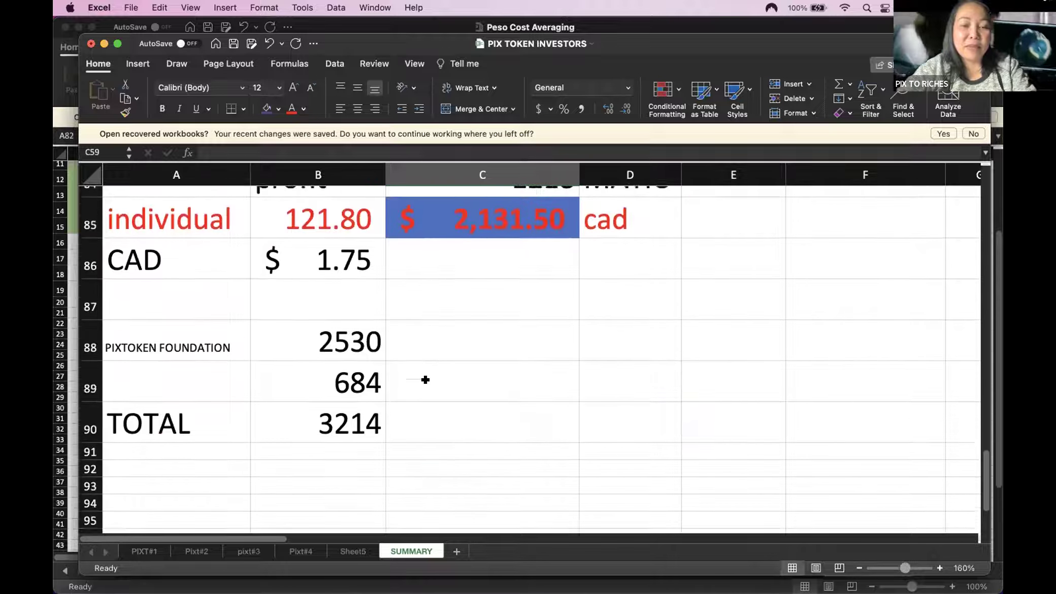
pyautogui.write('0')
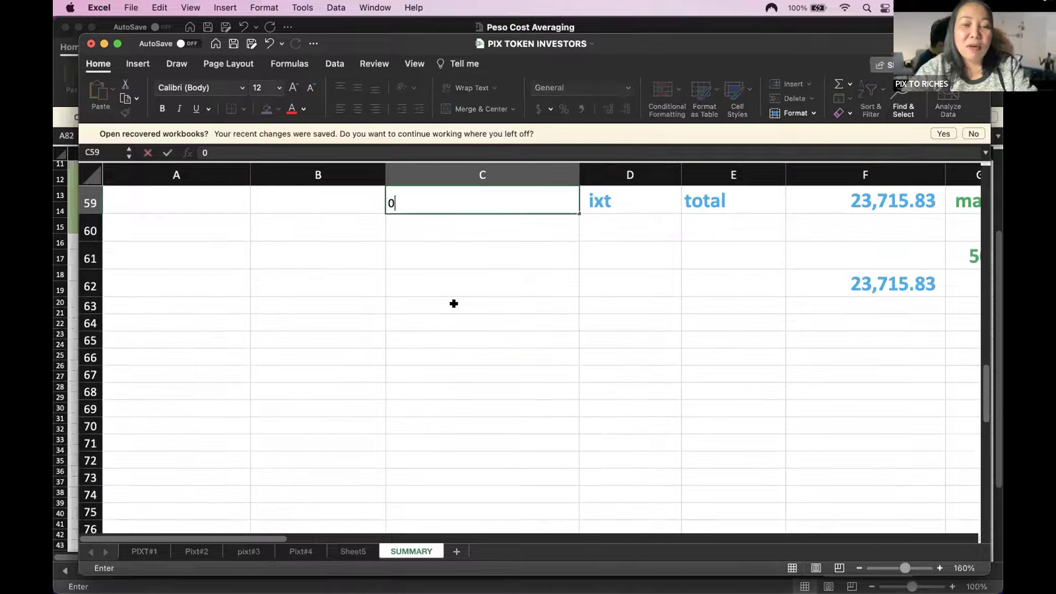
pyautogui.press('BackSpace')
pyautogui.scroll(2, 472, 348)
pyautogui.scroll(-15, 472, 347)
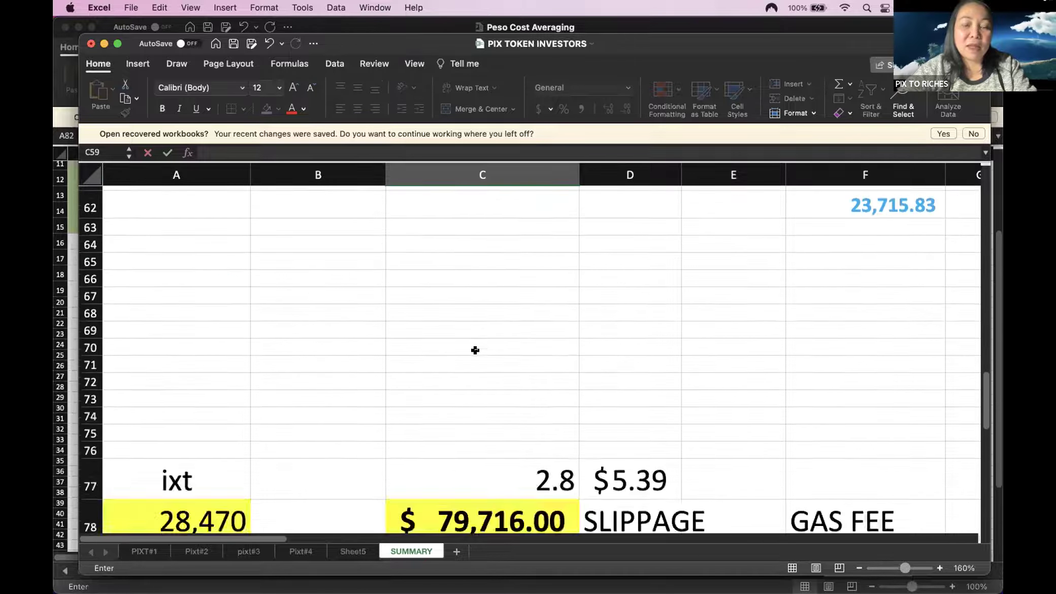
# Enter 0.0084 in C90 beside the 3214 total.
pyautogui.click(462, 262)
pyautogui.write('0')
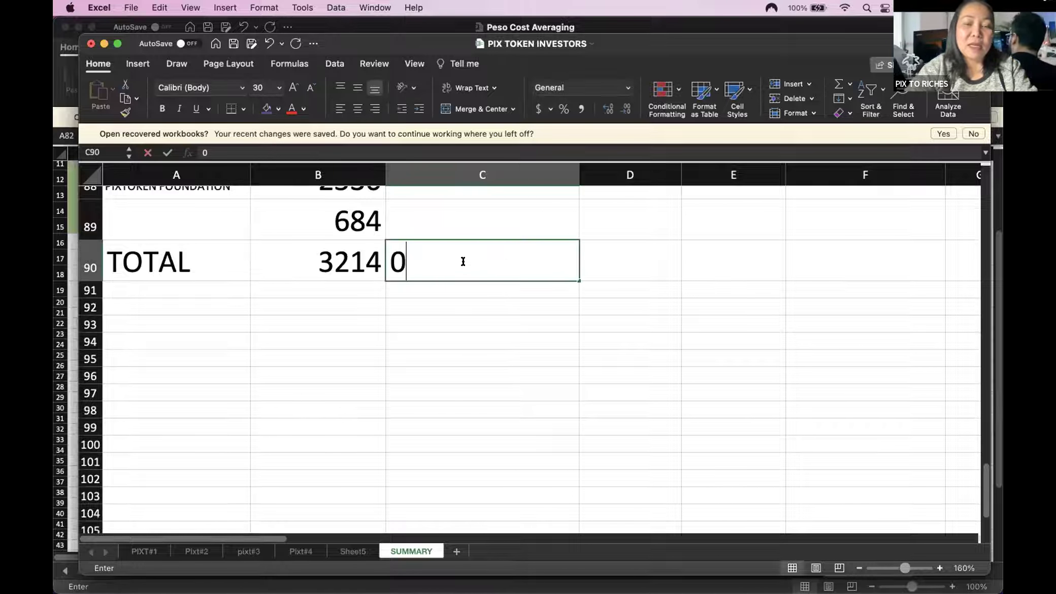
pyautogui.write('.000')
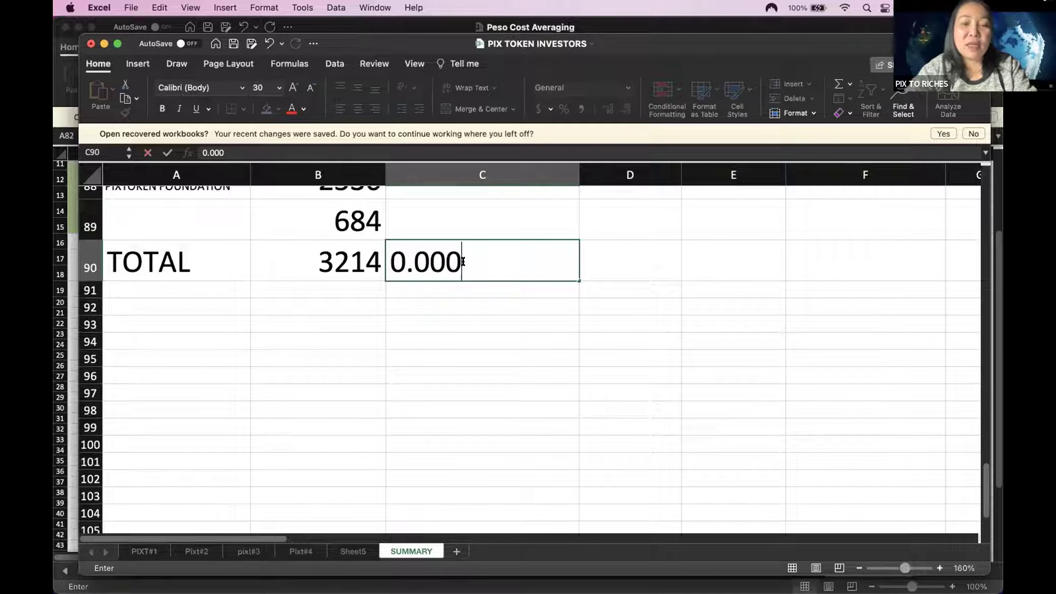
pyautogui.press('BackSpace')
pyautogui.press('BackSpace')
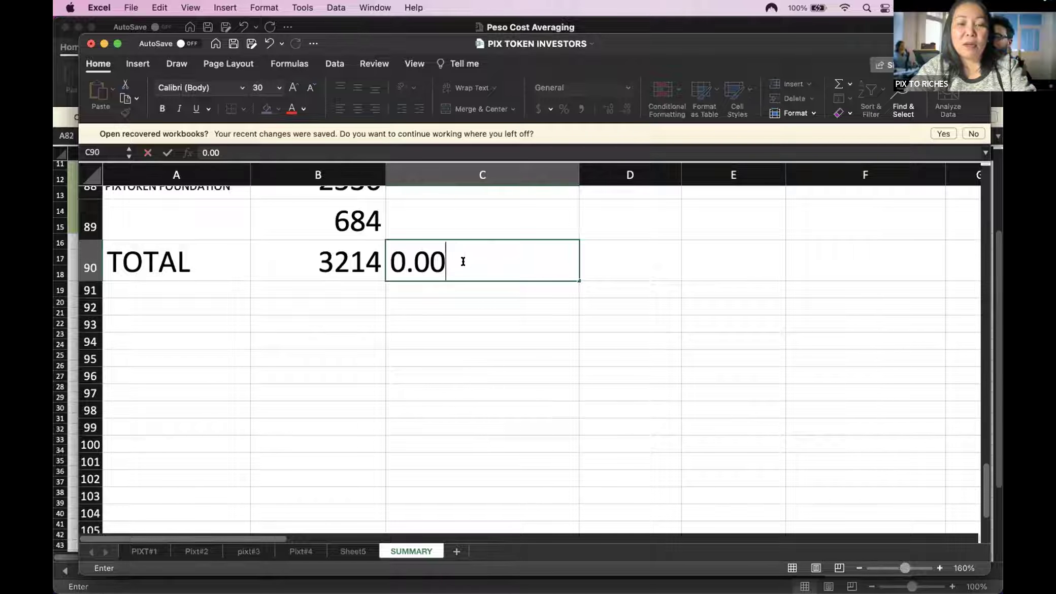
pyautogui.write('84')
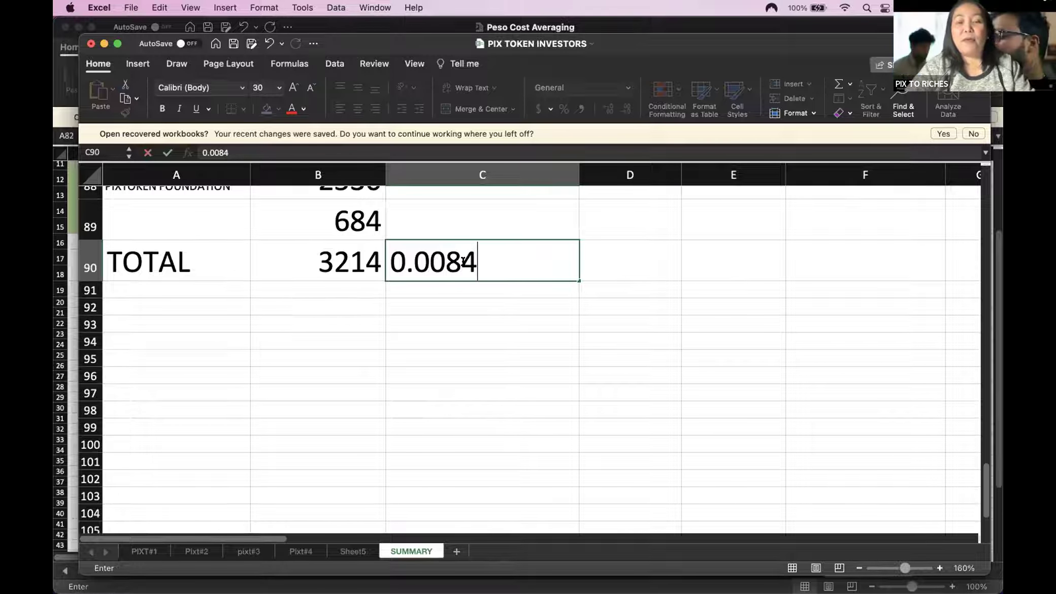
pyautogui.press('Return')
# Format C90 as accounting showing $ 0.00840, and begin entering 0.000008 in D90.
pyautogui.click(517, 261)
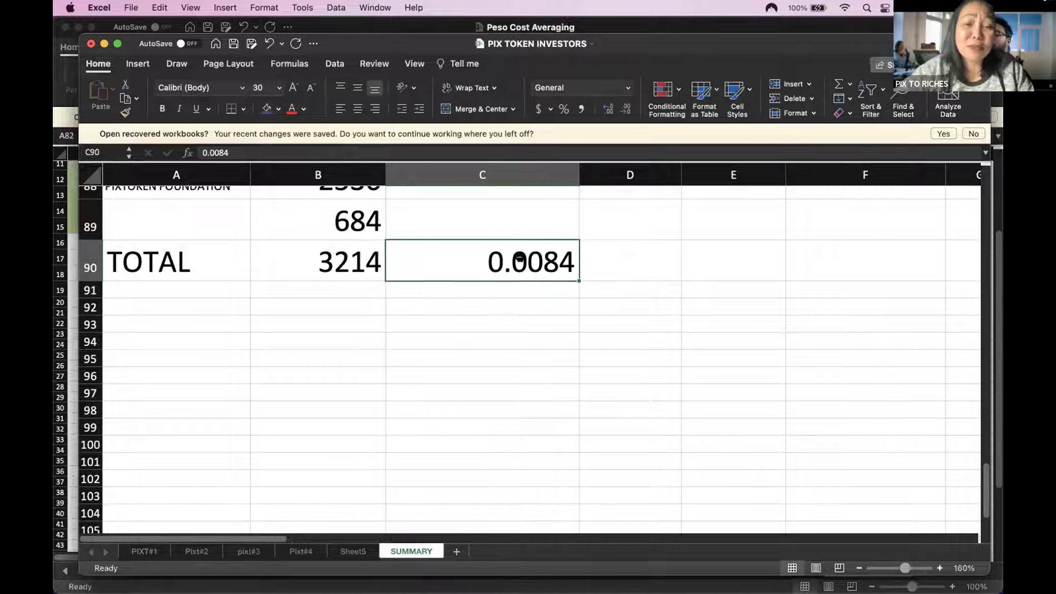
pyautogui.click(538, 109)
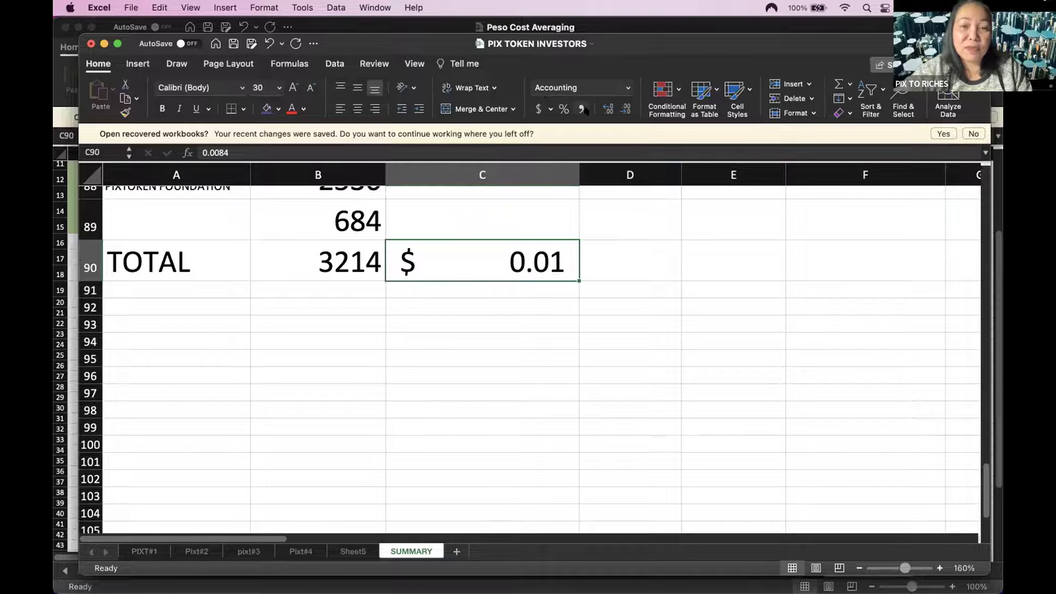
pyautogui.click(606, 110)
pyautogui.click(607, 110)
pyautogui.click(606, 110)
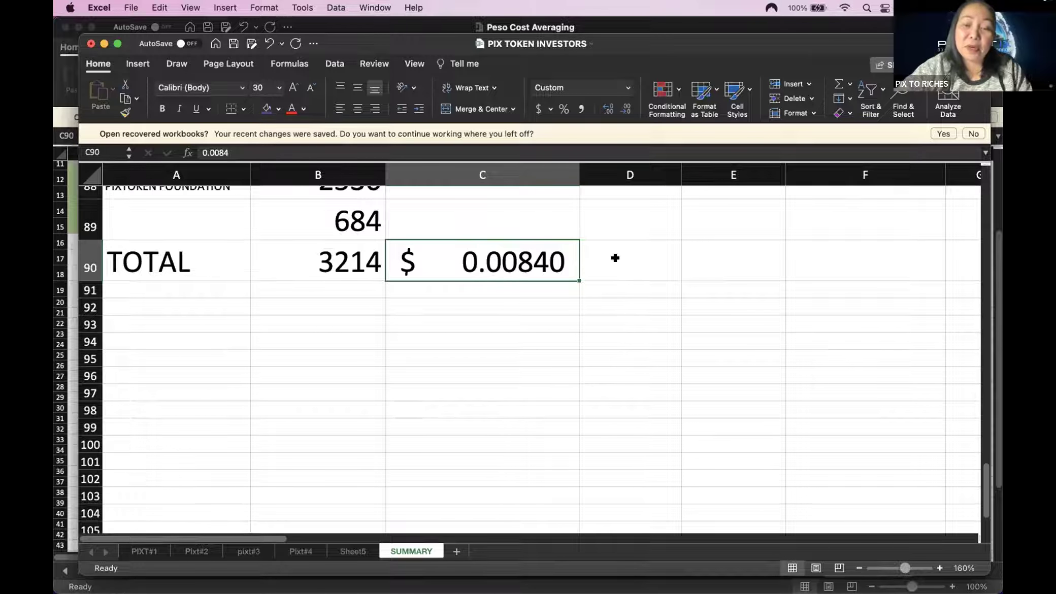
pyautogui.click(641, 267)
pyautogui.write('0.000008')
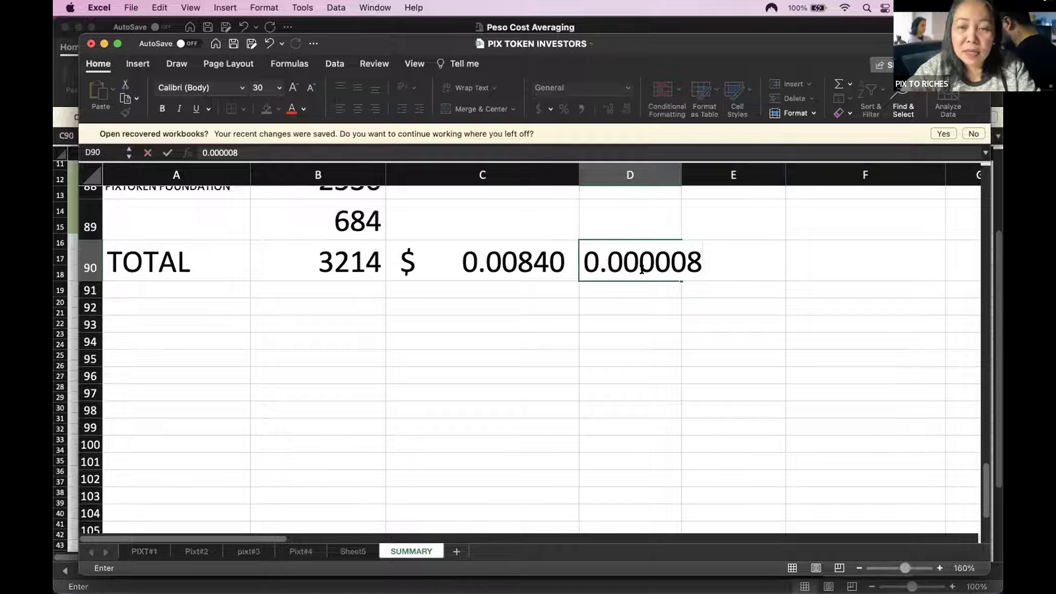
# Correct the D90 entry to 0.00000001 and commit it.
pyautogui.press('BackSpace')
pyautogui.write('0098')
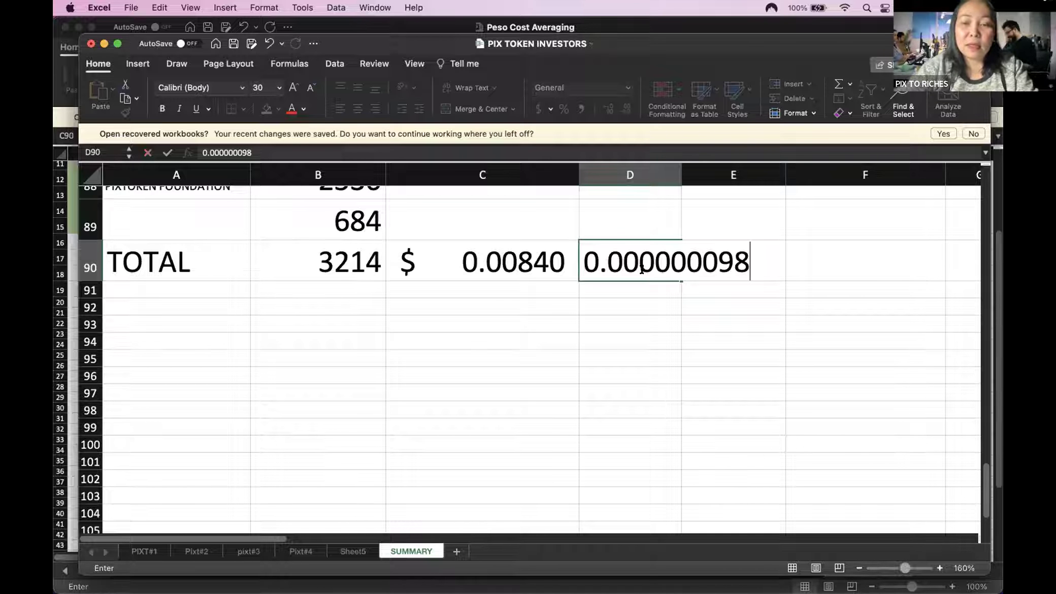
pyautogui.press('BackSpace')
pyautogui.press('BackSpace')
pyautogui.write('1')
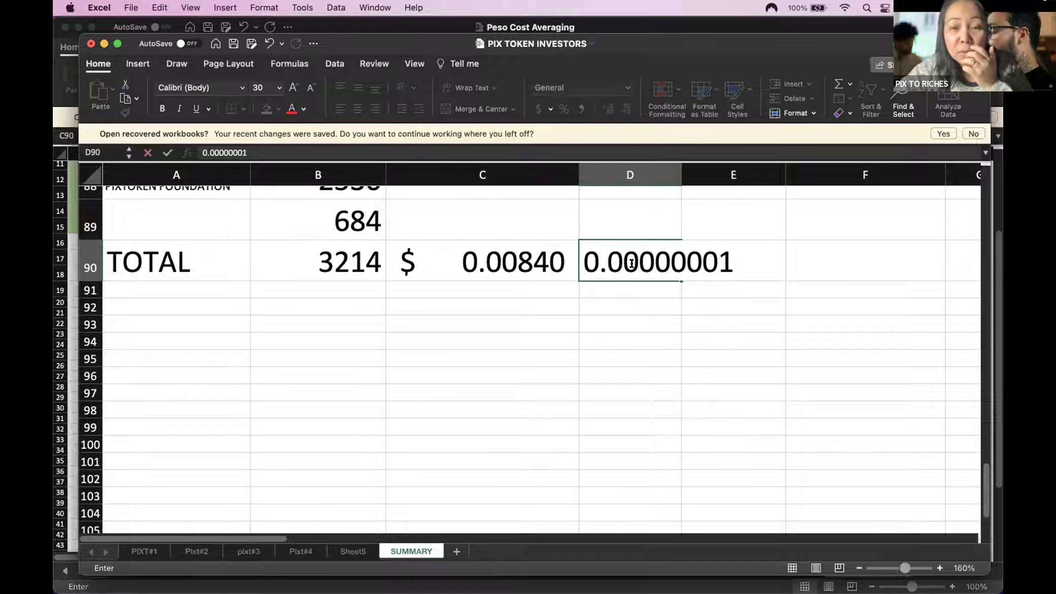
pyautogui.click(635, 263)
pyautogui.click(659, 263)
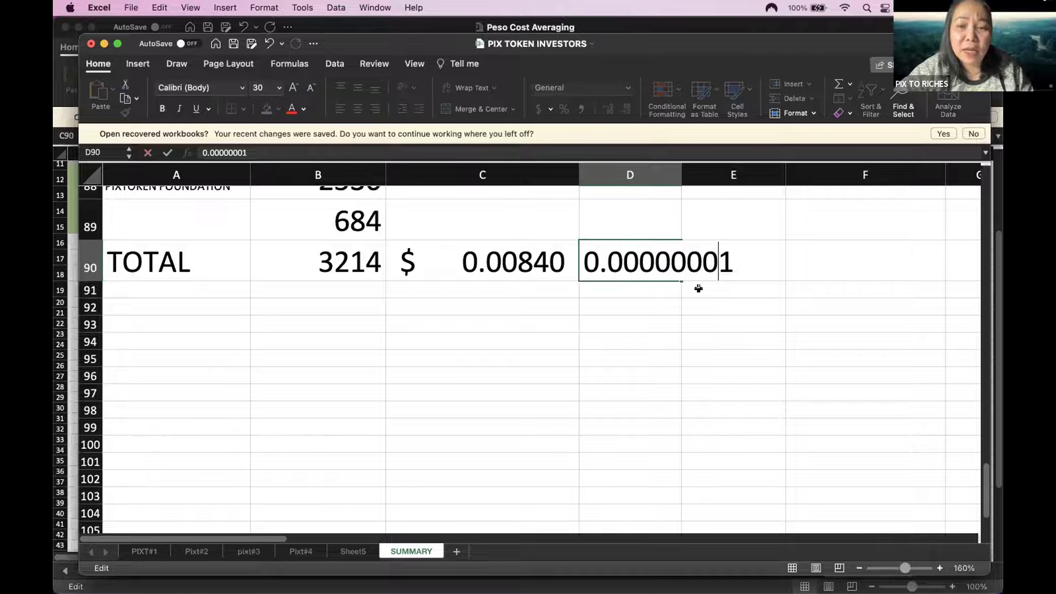
pyautogui.click(686, 308)
# Check the D90 and C90 values, then switch to the Binance wallet in Chrome.
pyautogui.click(664, 265)
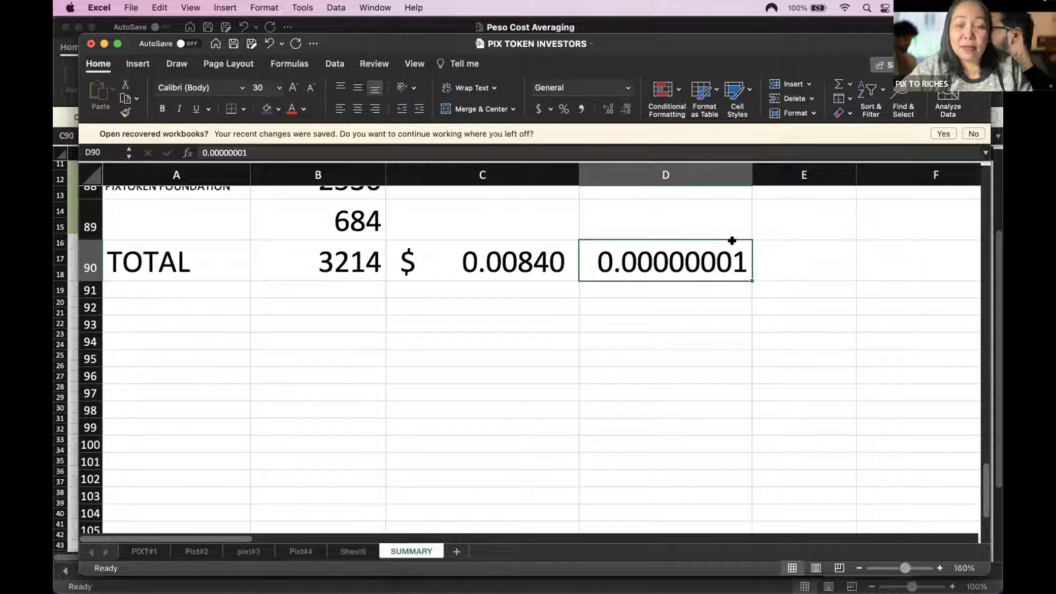
pyautogui.click(478, 256)
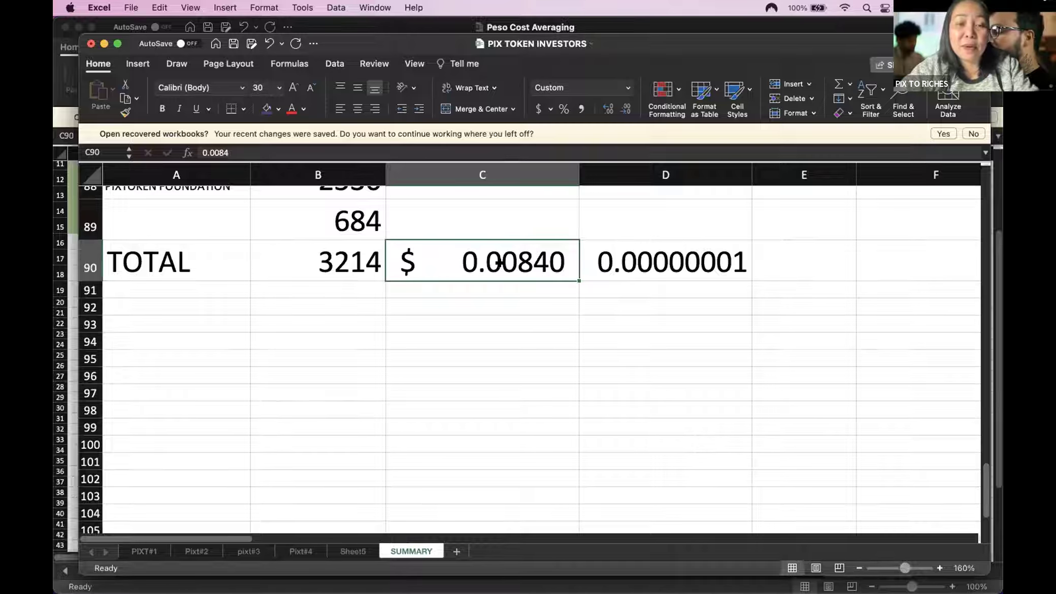
pyautogui.press('super+Tab')
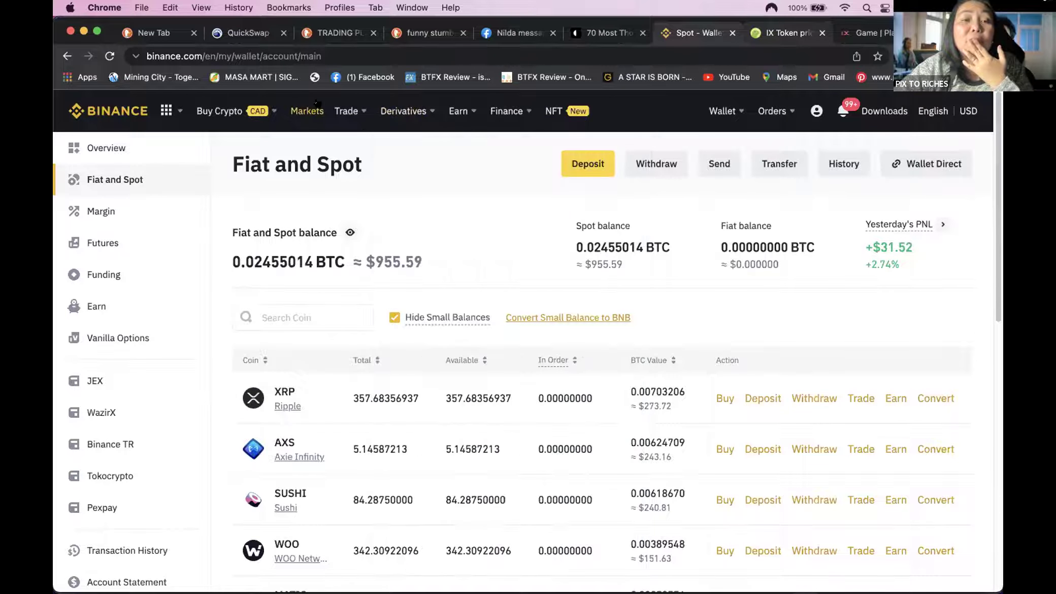
# Open Binance's Markets list and scroll through the coin prices.
pyautogui.click(315, 108)
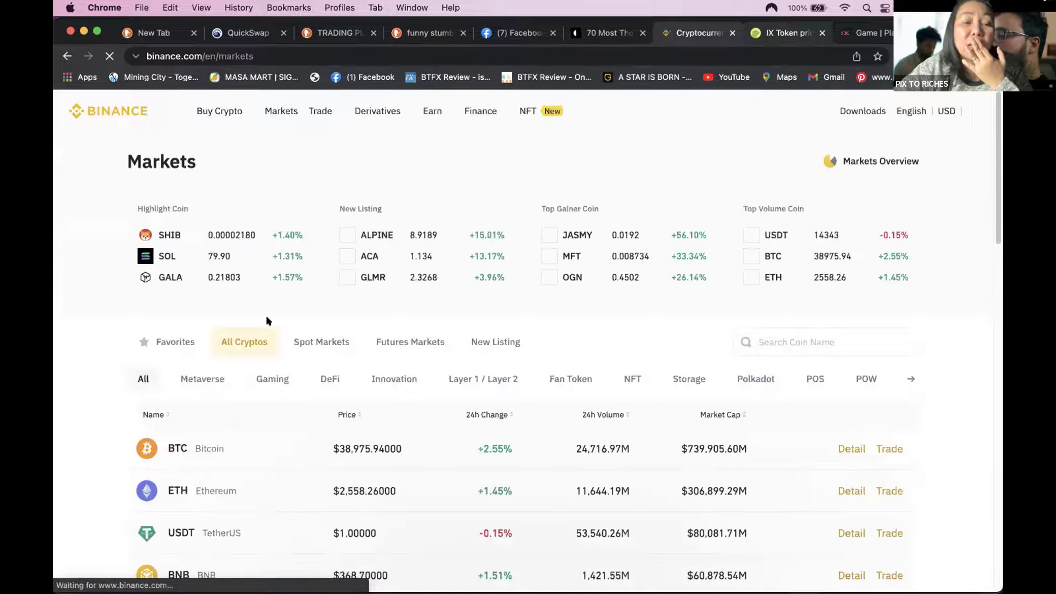
pyautogui.scroll(-2, 313, 377)
pyautogui.scroll(-6, 313, 377)
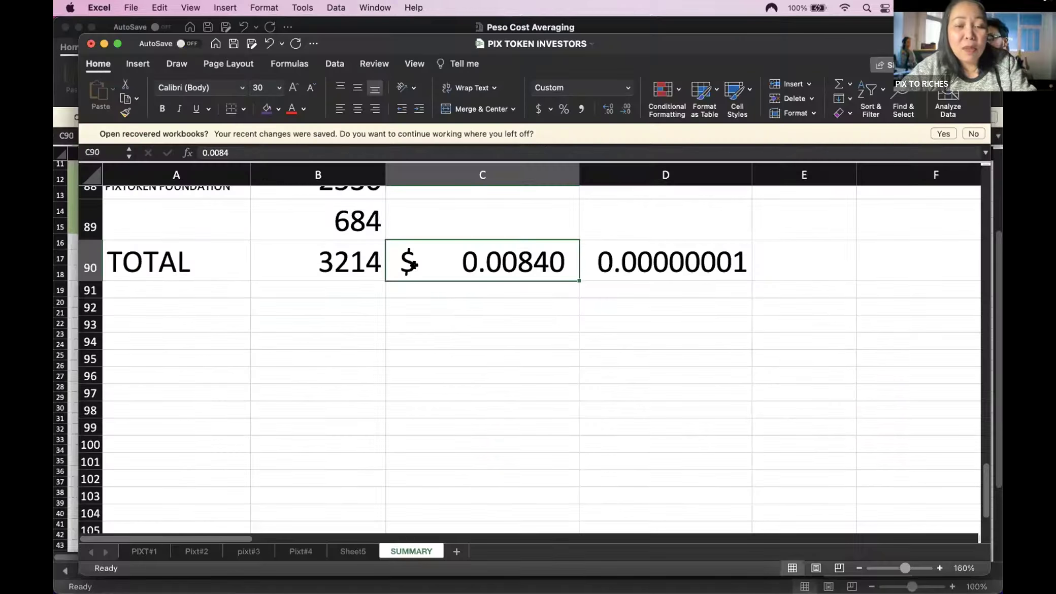
# Back in Excel, enter 0.76 in C89 beside 684 as a dollar accounting value.
pyautogui.press('super+Tab')
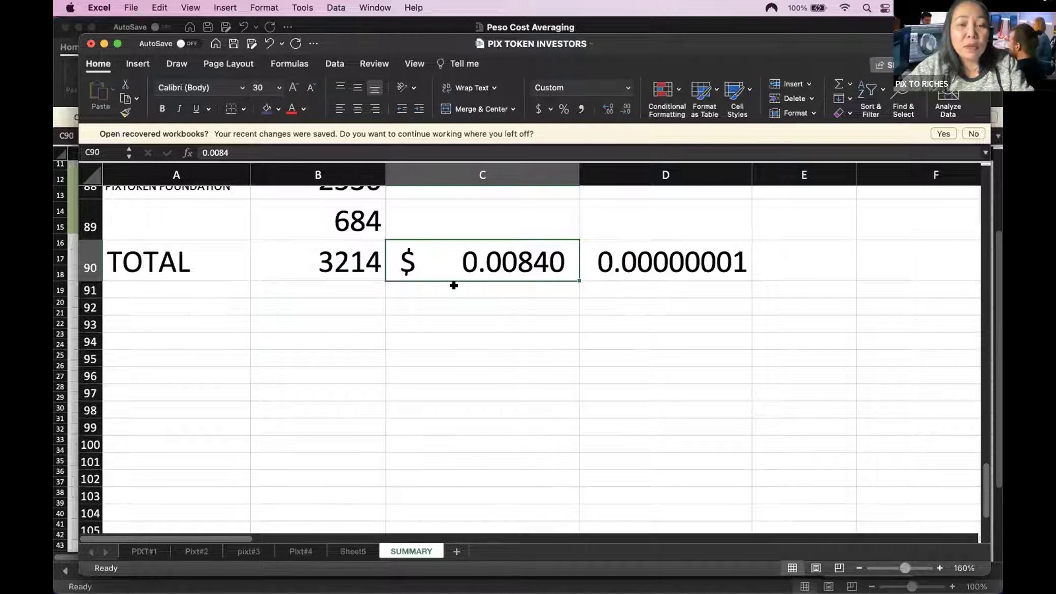
pyautogui.click(468, 224)
pyautogui.write('0.76')
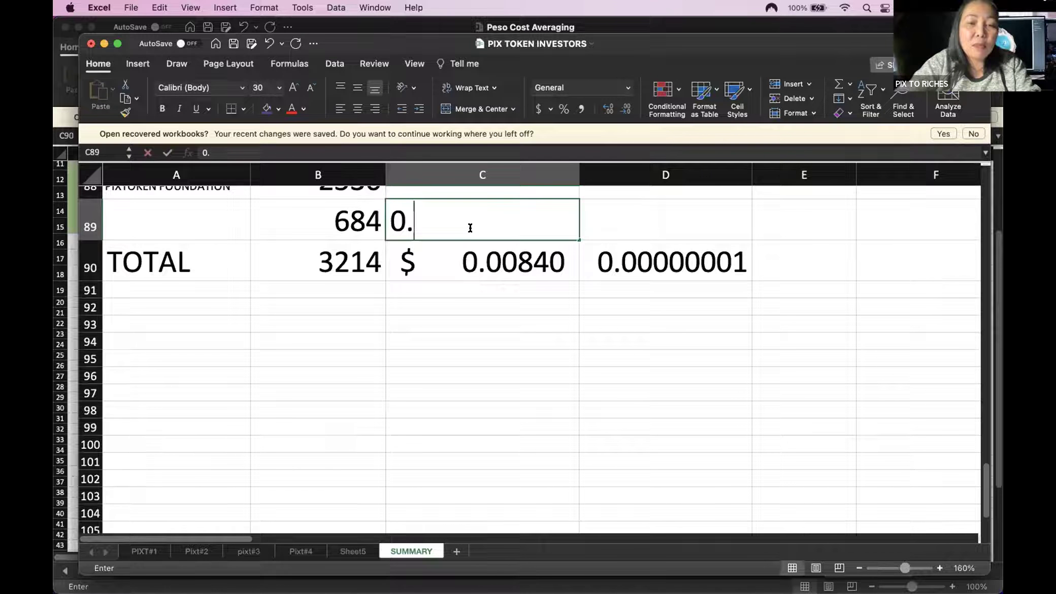
pyautogui.press('Return')
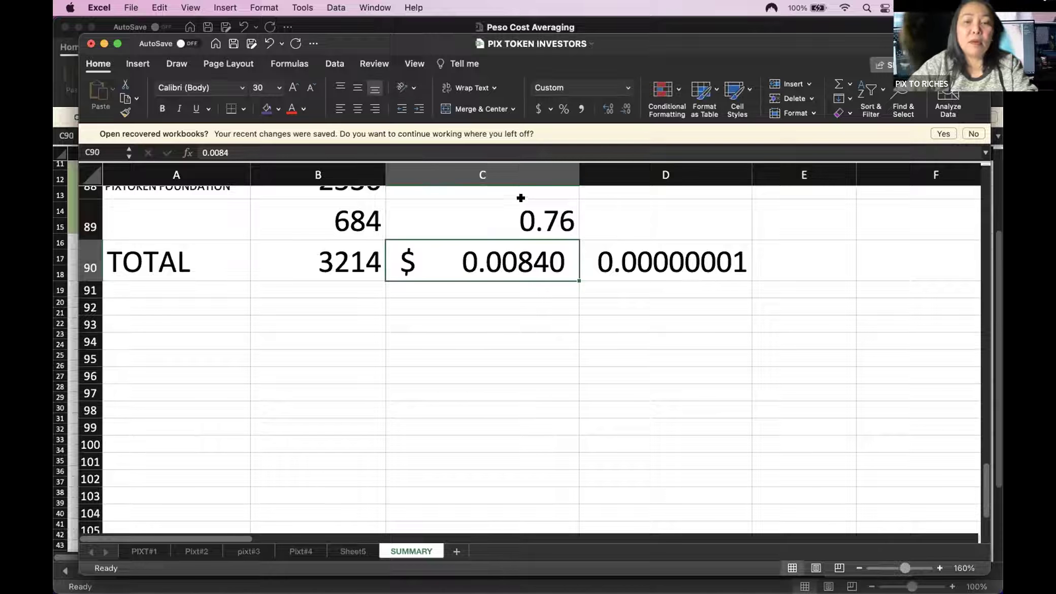
pyautogui.click(506, 200)
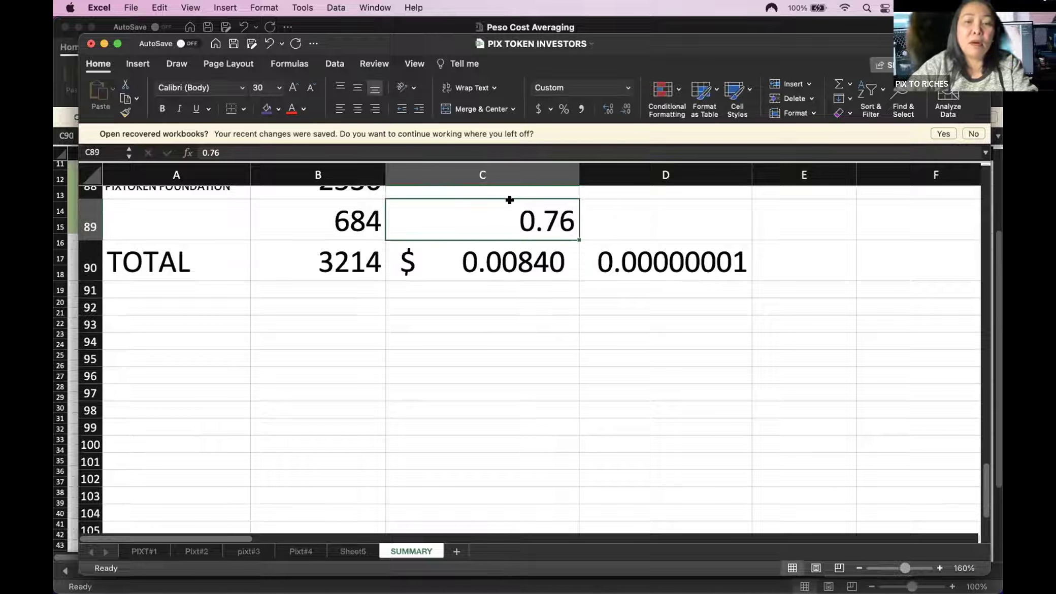
pyautogui.click(537, 109)
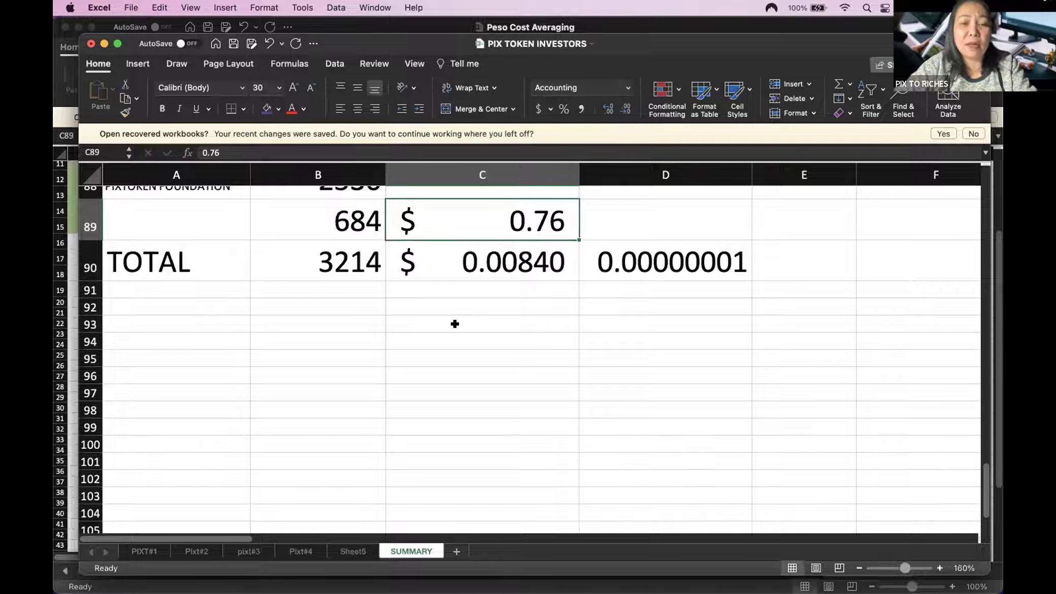
# Enter 10000 in C91 below the total and apply Comma Style to show 10,000.00.
pyautogui.click(479, 287)
pyautogui.write('20000')
pyautogui.press('BackSpace')
pyautogui.press('BackSpace')
pyautogui.press('BackSpace')
pyautogui.press('BackSpace')
pyautogui.press('BackSpace')
pyautogui.write('100000')
pyautogui.press('BackSpace')
pyautogui.write('00000')
pyautogui.press('BackSpace')
pyautogui.press('BackSpace')
pyautogui.press('BackSpace')
pyautogui.press('BackSpace')
pyautogui.press('BackSpace')
pyautogui.press('BackSpace')
pyautogui.press('BackSpace')
pyautogui.press('BackSpace')
pyautogui.press('BackSpace')
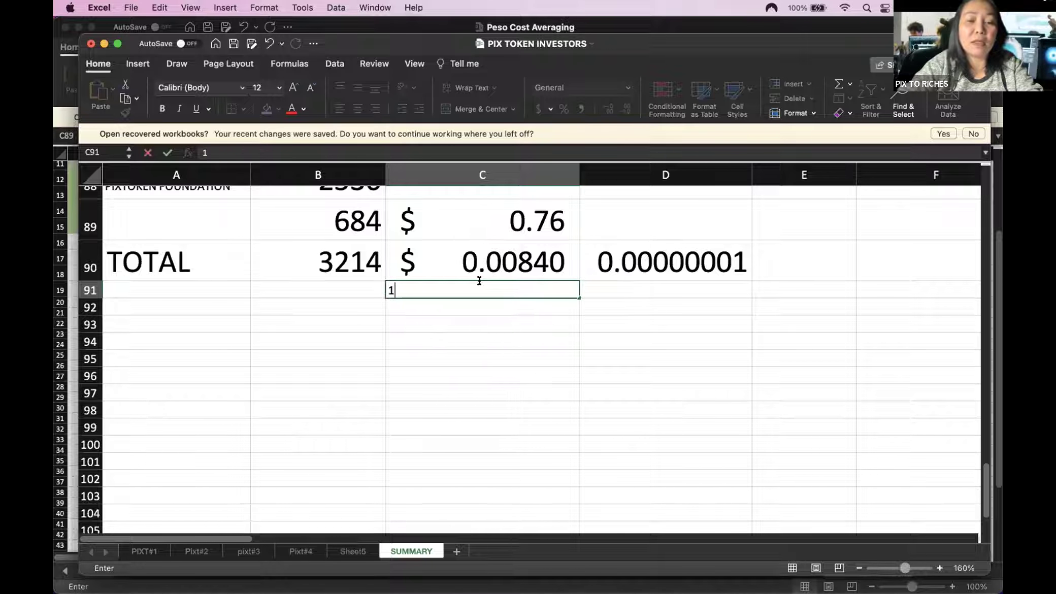
pyautogui.press('BackSpace')
pyautogui.write('10000')
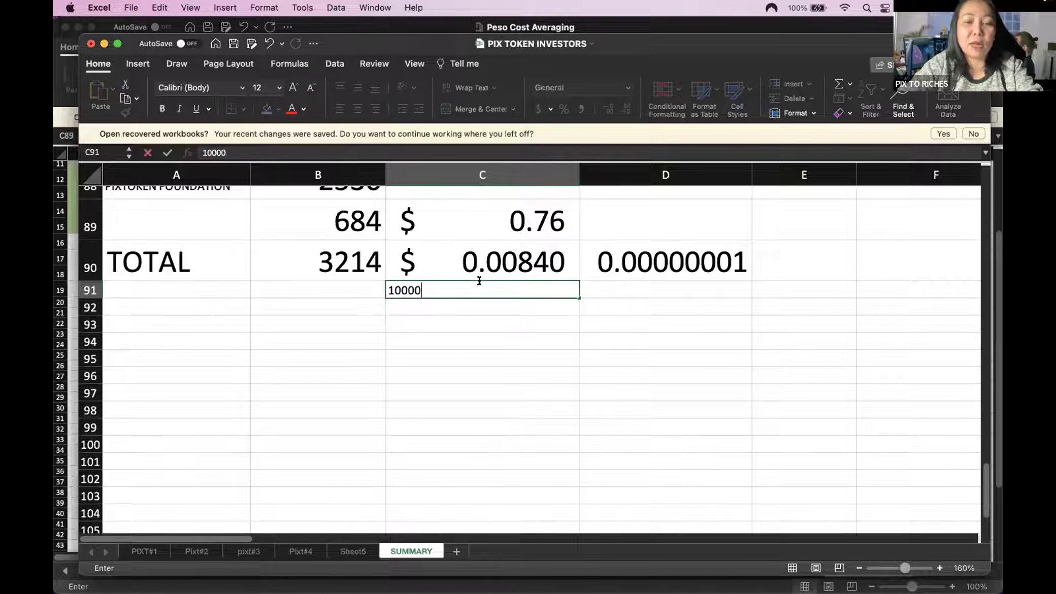
pyautogui.press('Return')
pyautogui.click(557, 285)
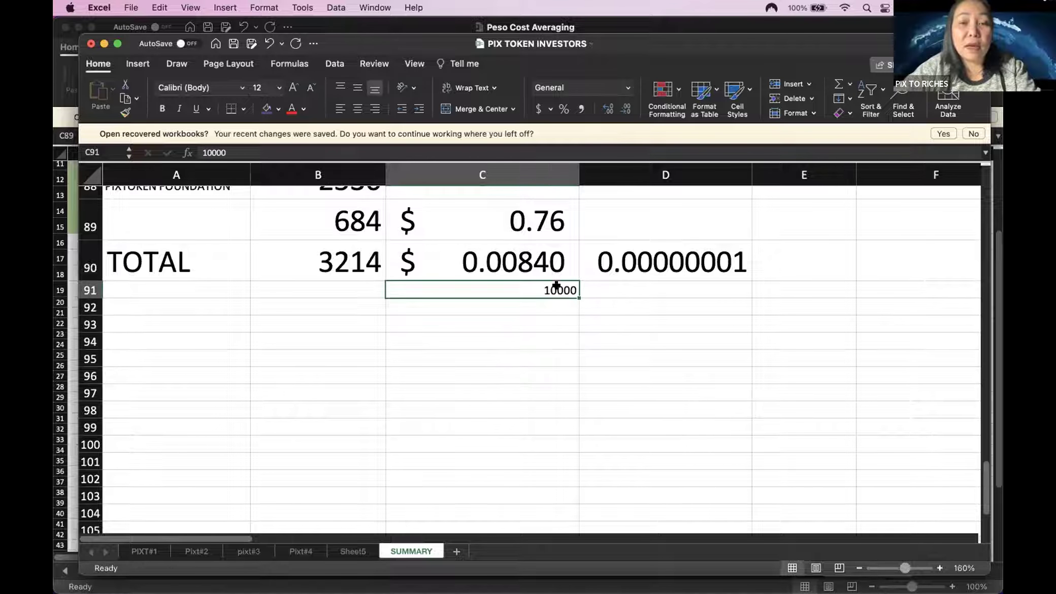
pyautogui.click(579, 109)
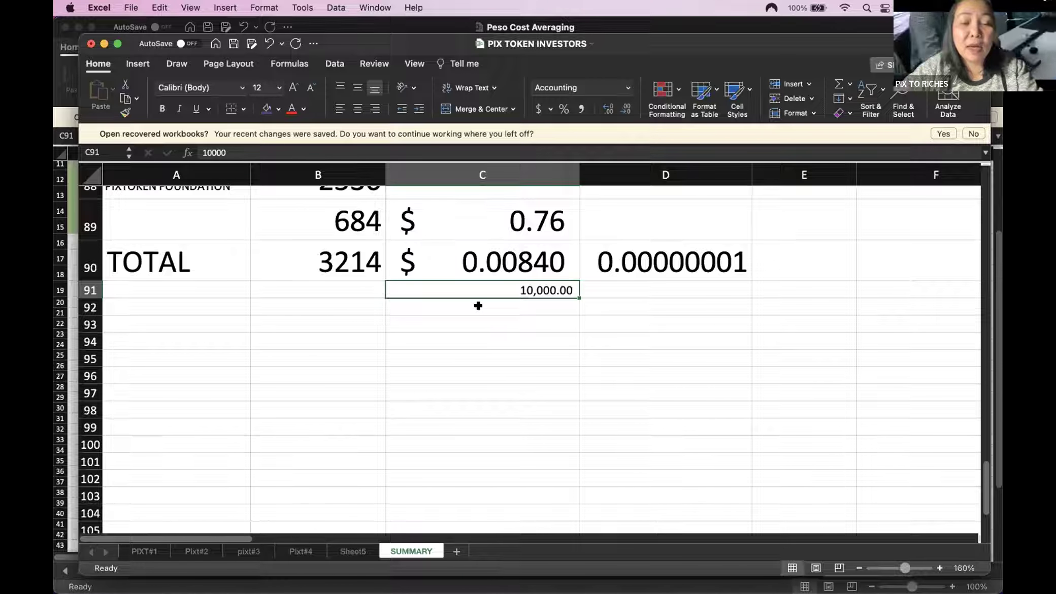
# Label cell B91 as XRP.
pyautogui.click(355, 290)
pyautogui.write('C')
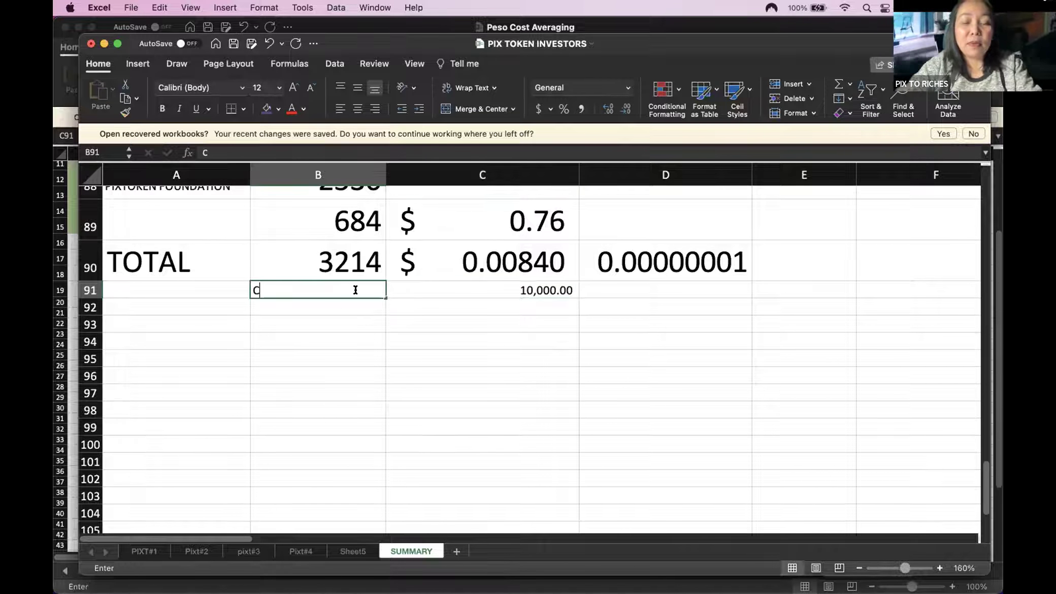
pyautogui.press('BackSpace')
pyautogui.write('XT')
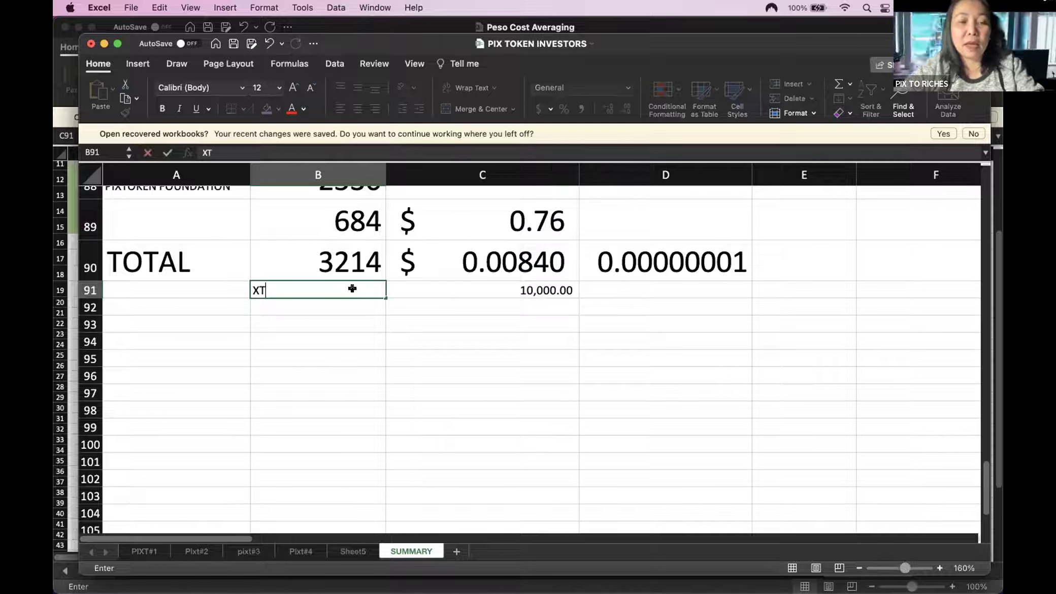
pyautogui.press('BackSpace')
pyautogui.write('RT')
pyautogui.press('BackSpace')
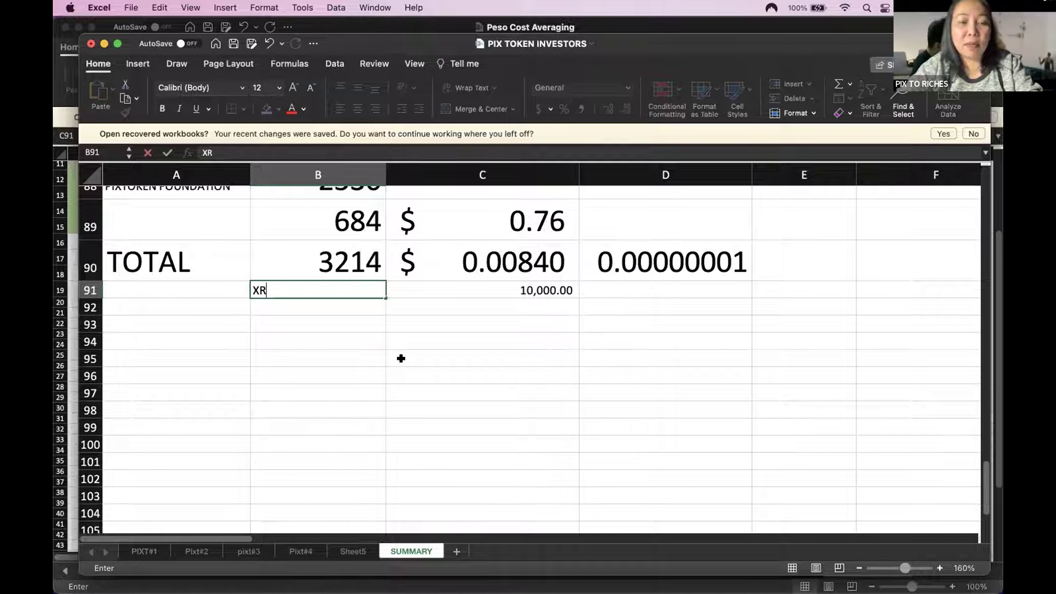
pyautogui.write('P')
pyautogui.press('Return')
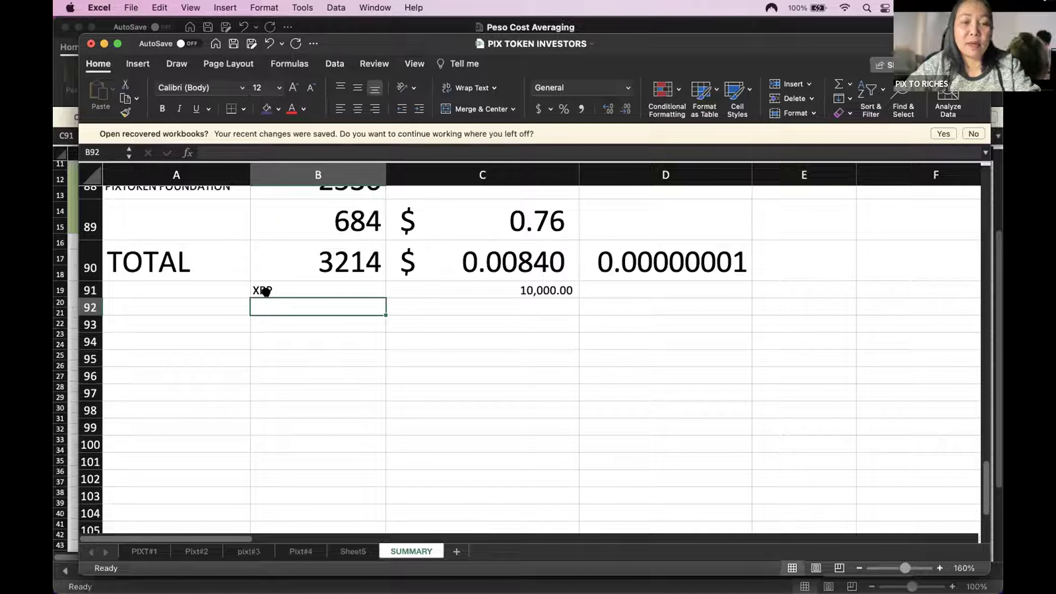
# Set rows 91–96 from B to F to a 30-point font size.
pyautogui.click(264, 292)
pyautogui.hotkey('shift', 'Down')
pyautogui.hotkey('shift', 'Down')
pyautogui.hotkey('shift', 'Down')
pyautogui.hotkey('shift', 'Down')
pyautogui.hotkey('shift', 'Down')
pyautogui.hotkey('shift', 'Right')
pyautogui.hotkey('shift', 'Right')
pyautogui.hotkey('shift', 'Right')
pyautogui.hotkey('shift', 'Right')
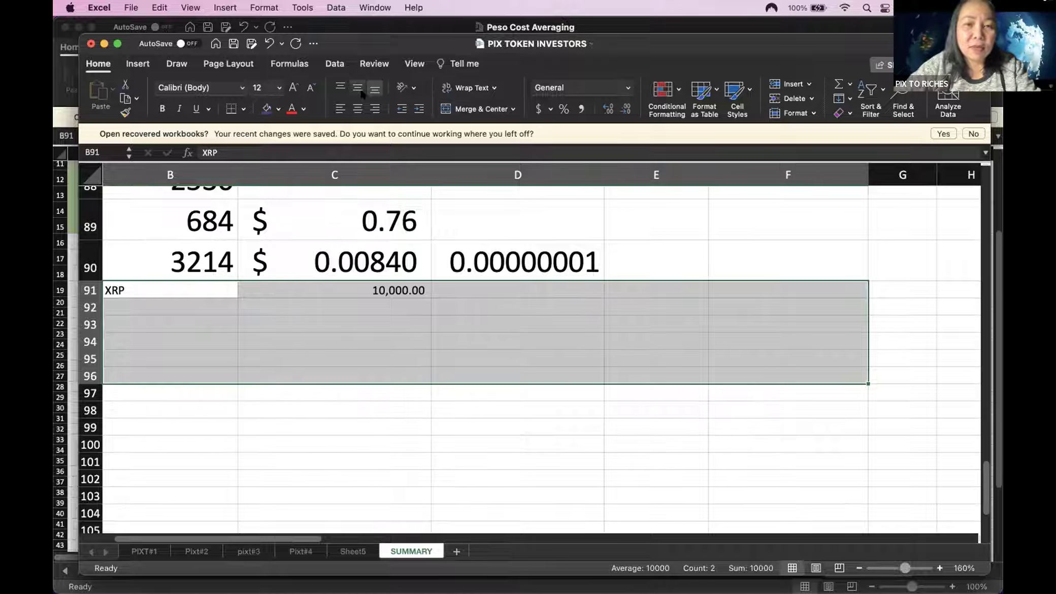
pyautogui.click(266, 86)
pyautogui.write('40')
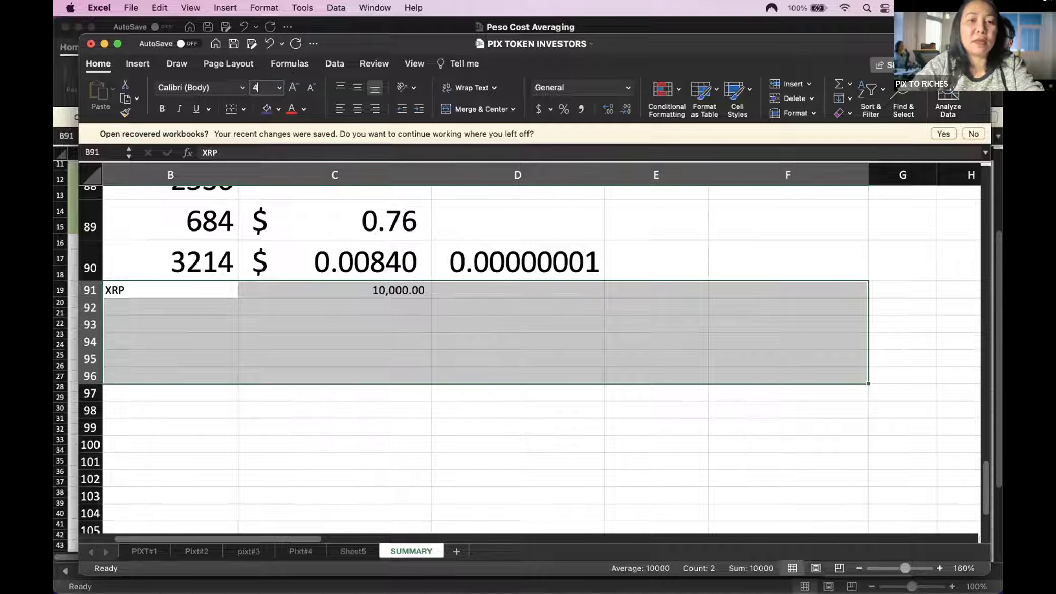
pyautogui.press('Return')
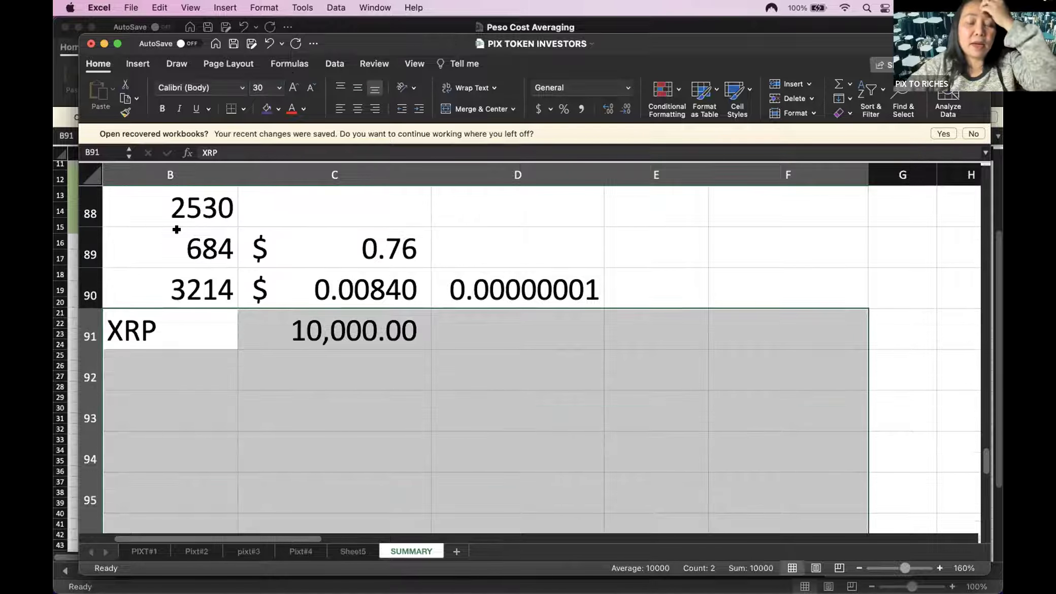
pyautogui.hscroll(-5, 339, 332)
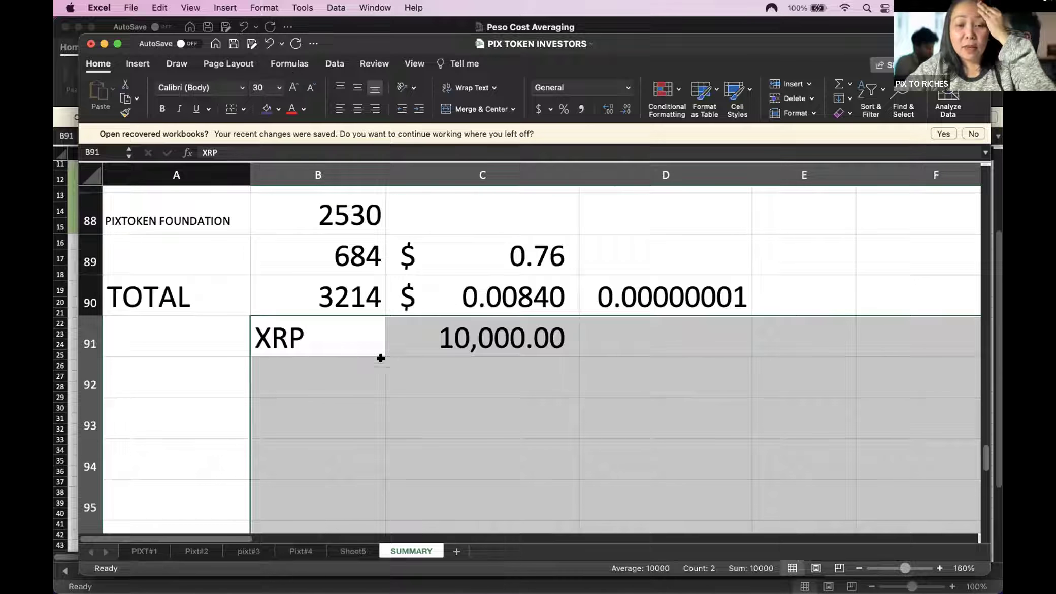
pyautogui.click(498, 295)
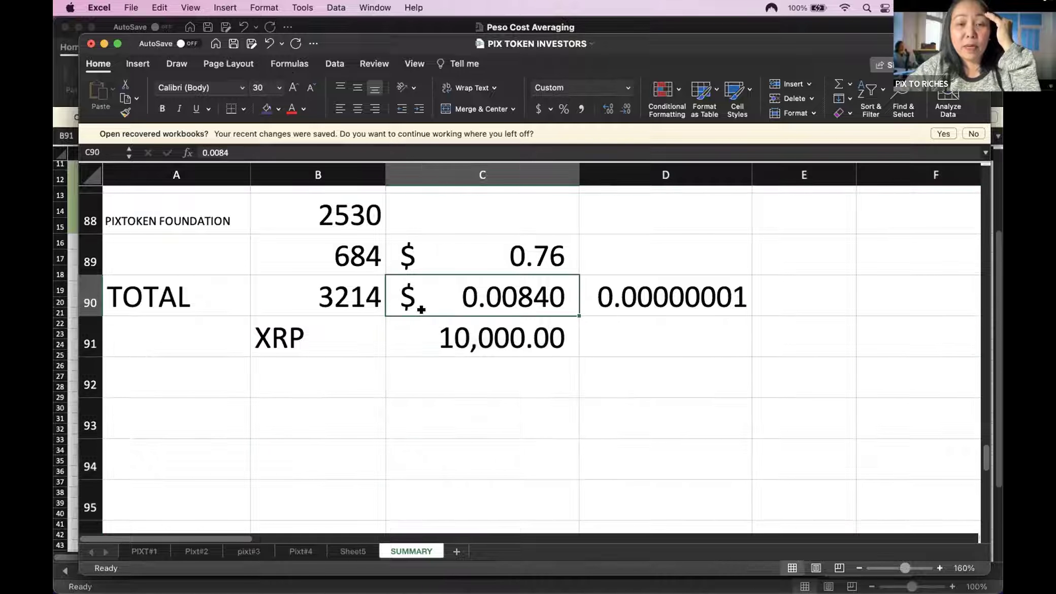
# Enter =C90*C91 in D91, formatted as red accounting dollars ($ 84.00).
pyautogui.click(423, 379)
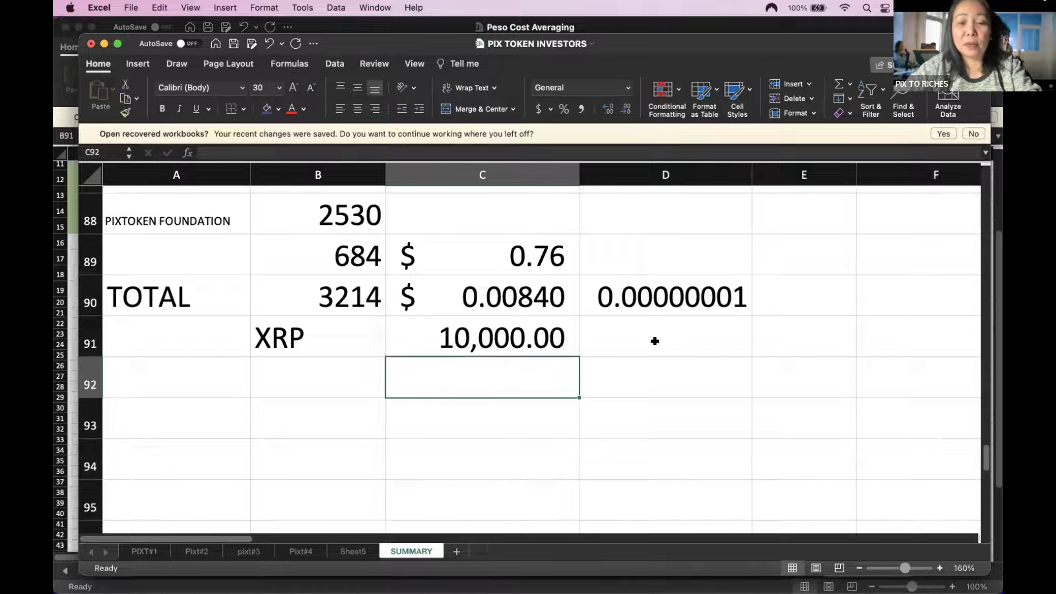
pyautogui.click(655, 341)
pyautogui.write('=')
pyautogui.click(539, 303)
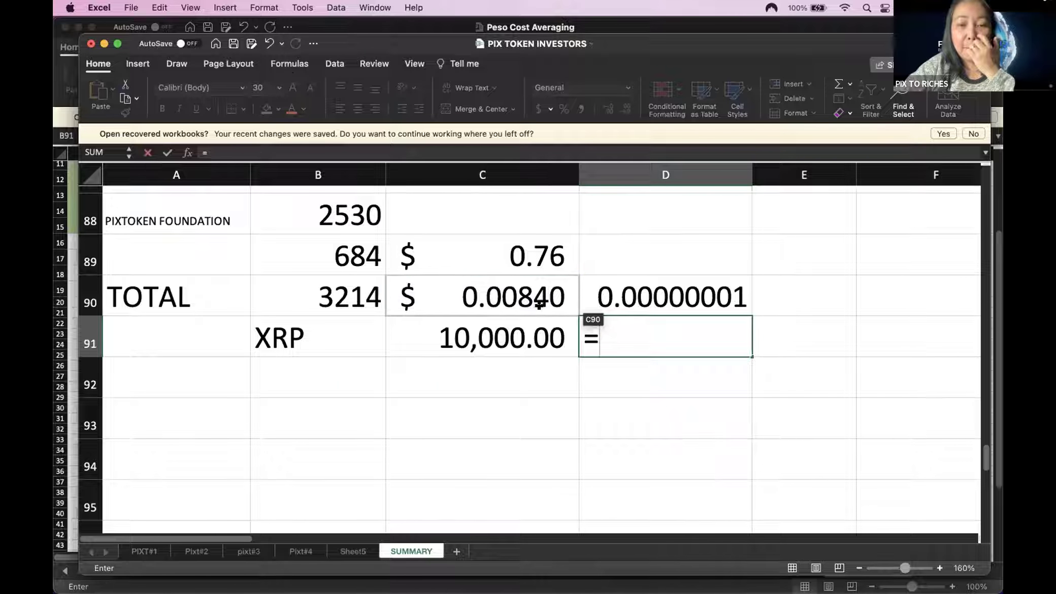
pyautogui.write('*')
pyautogui.click(526, 339)
pyautogui.press('Return')
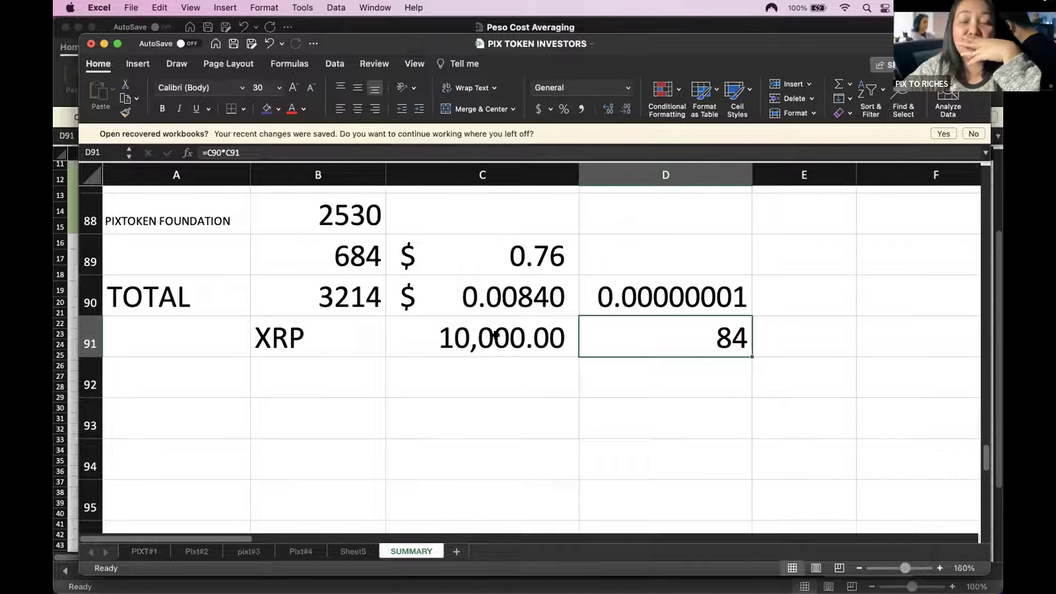
pyautogui.click(533, 106)
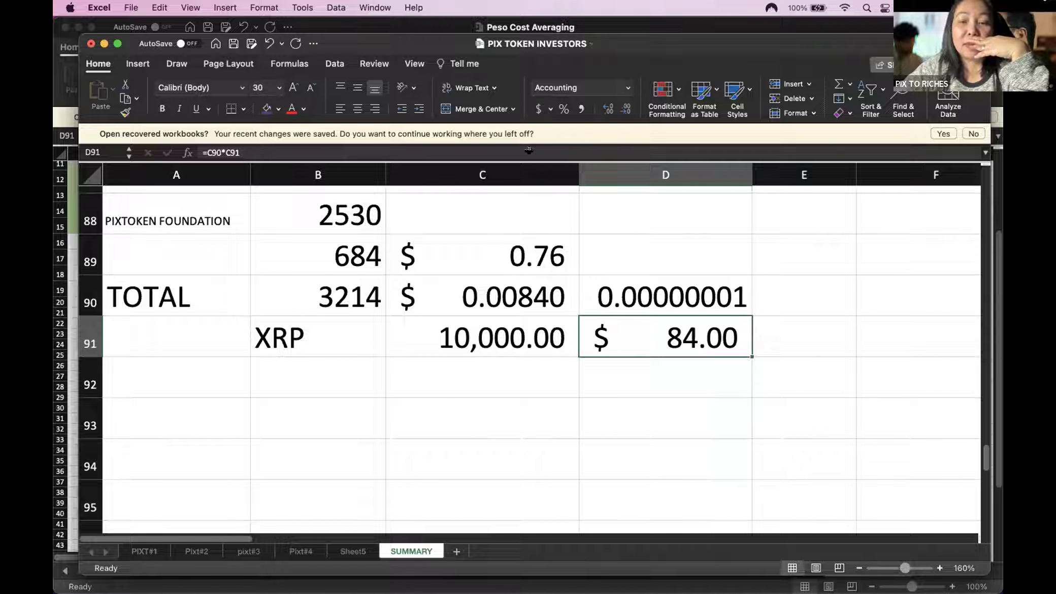
pyautogui.click(291, 107)
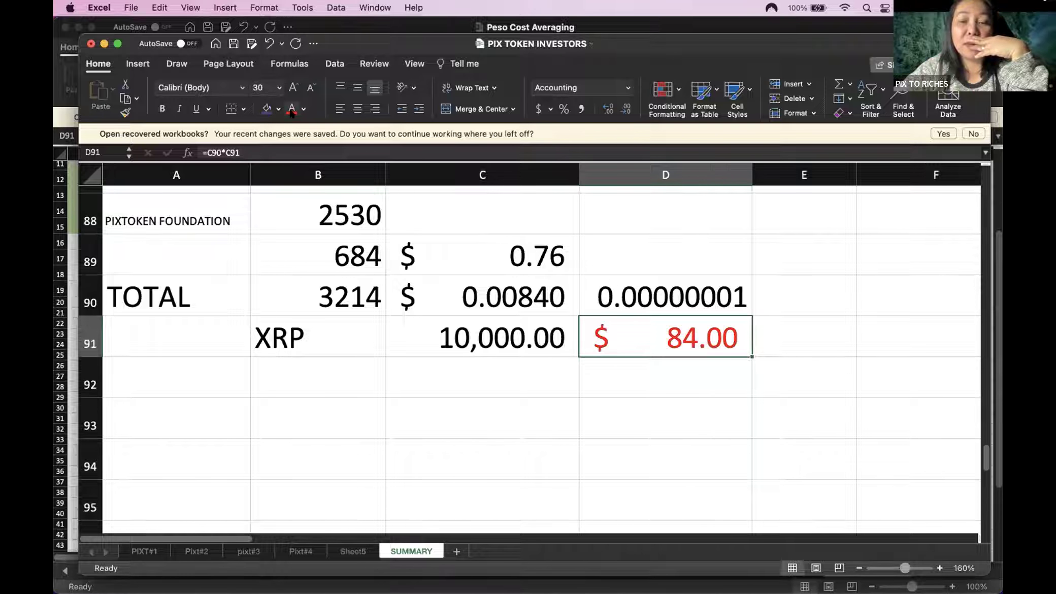
pyautogui.click(466, 378)
pyautogui.write('=')
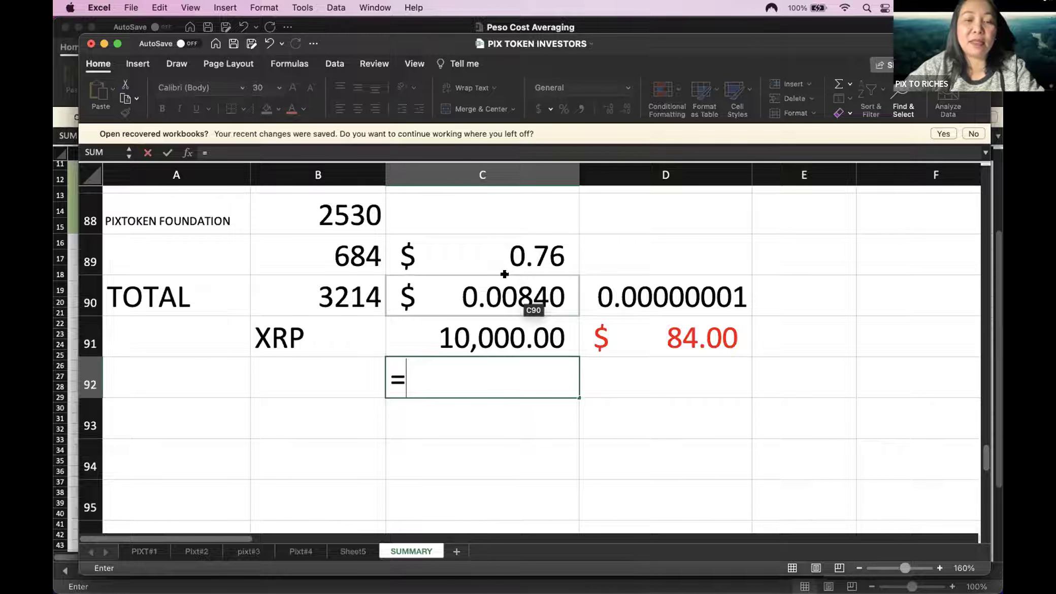
# Complete C92 as =C91*C89, shown as a red $ 7,600.00 accounting value.
pyautogui.click(495, 331)
pyautogui.write('*')
pyautogui.click(539, 261)
pyautogui.press('Return')
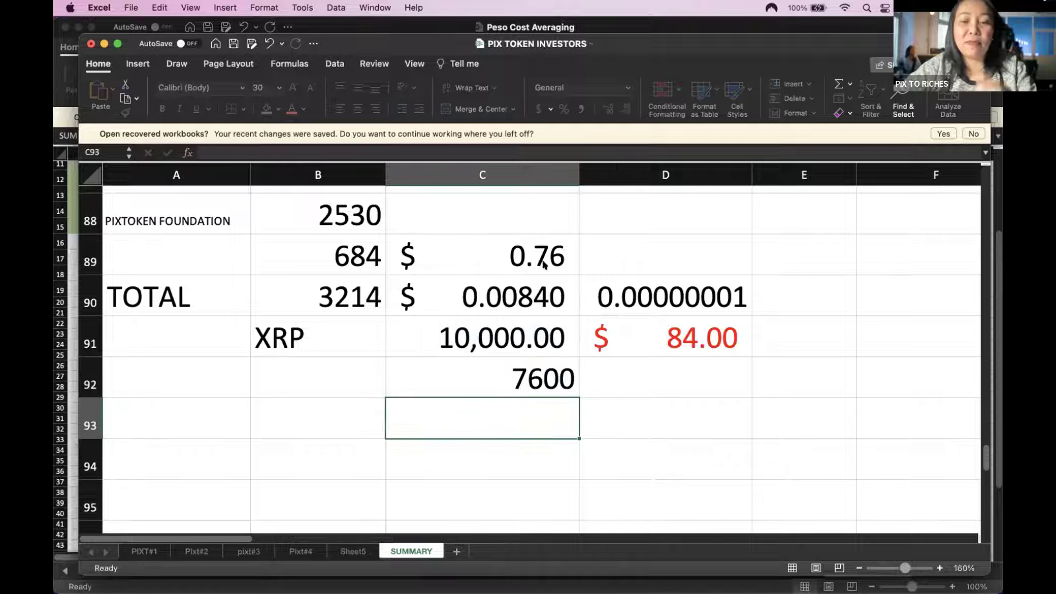
pyautogui.click(546, 374)
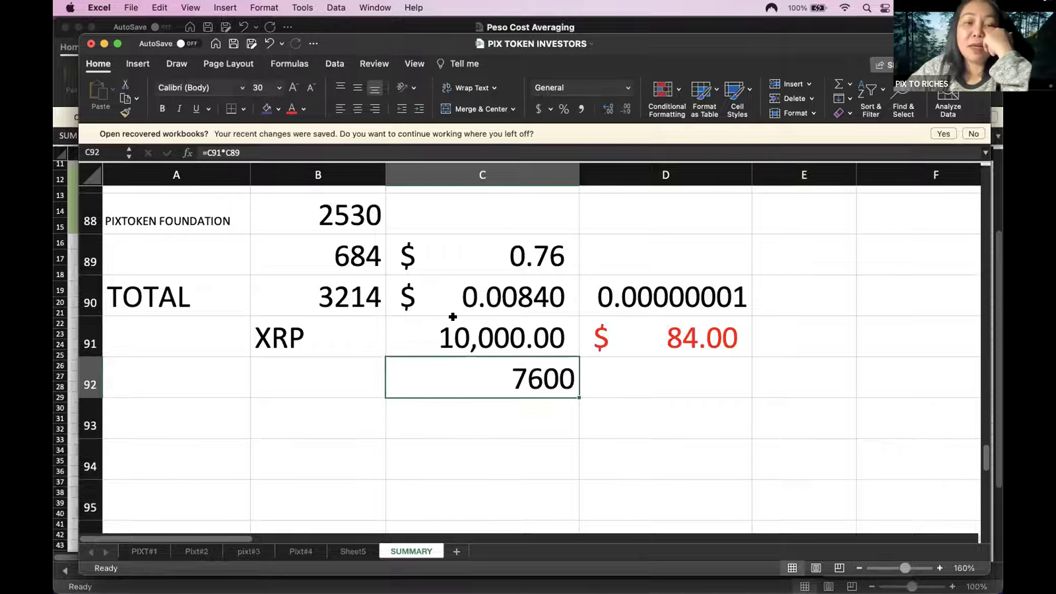
pyautogui.click(537, 109)
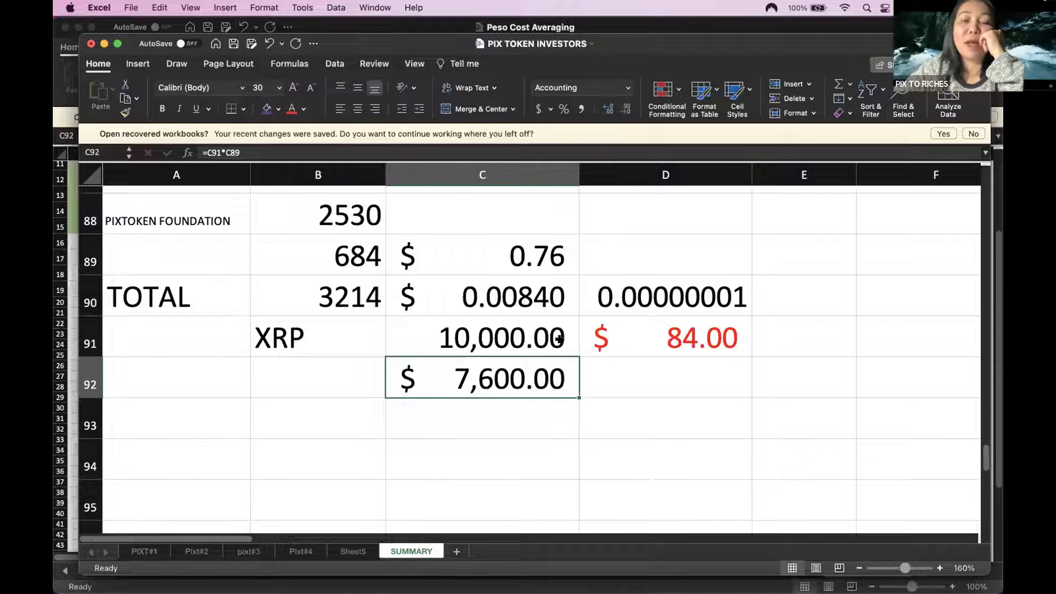
pyautogui.click(677, 341)
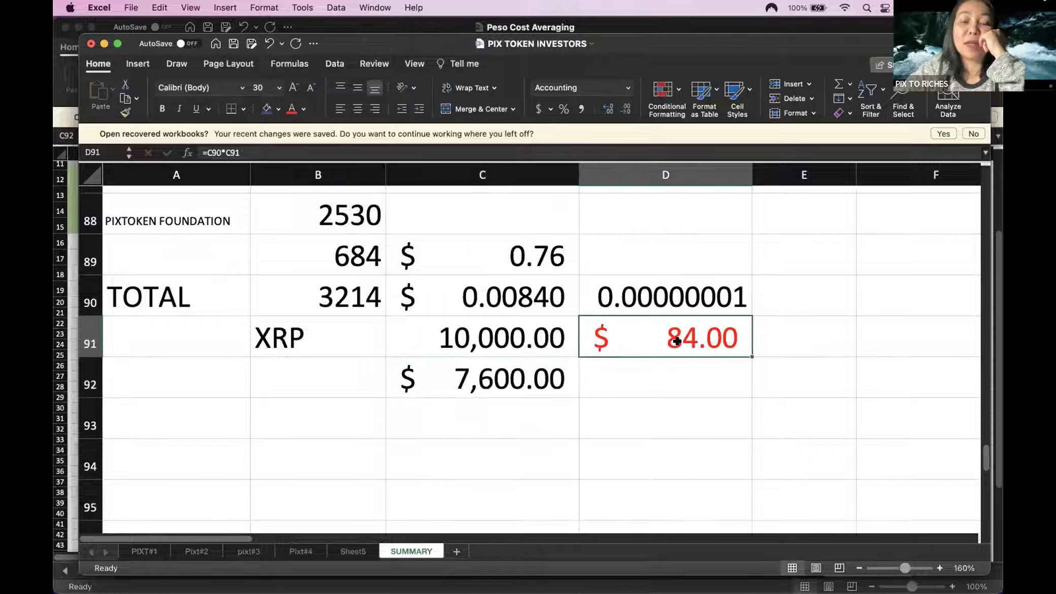
pyautogui.click(484, 369)
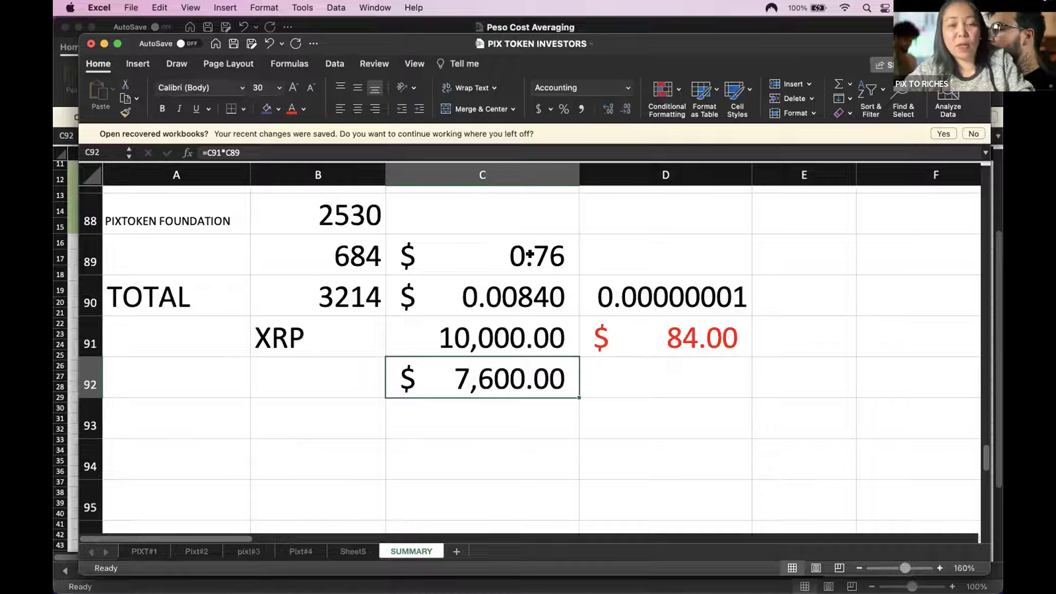
pyautogui.click(291, 109)
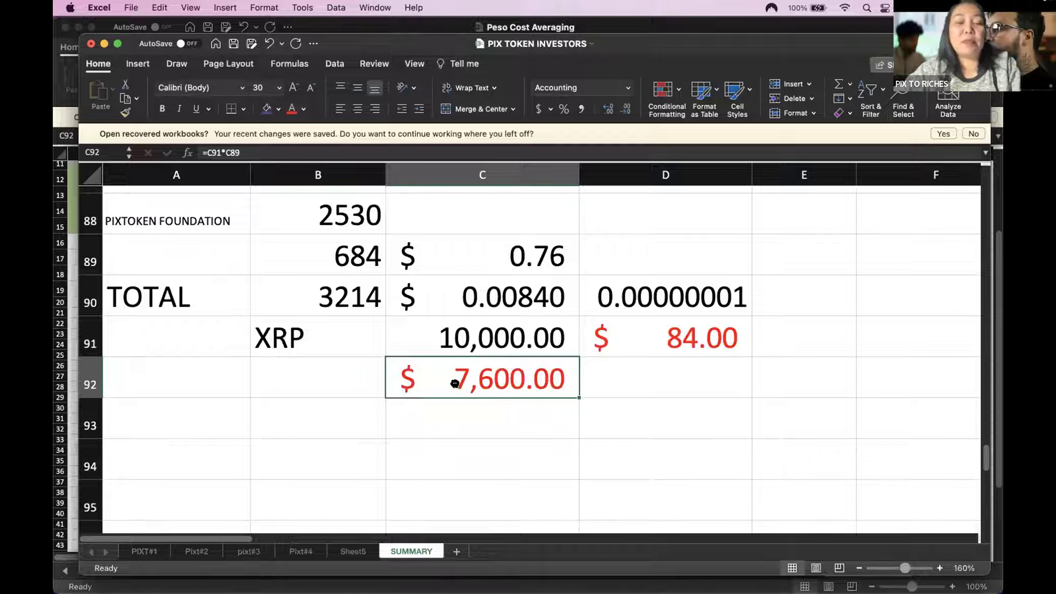
pyautogui.click(462, 327)
# Raise the XRP amount in C91 to 1,000,000, updating D91 and C92.
pyautogui.write('1')
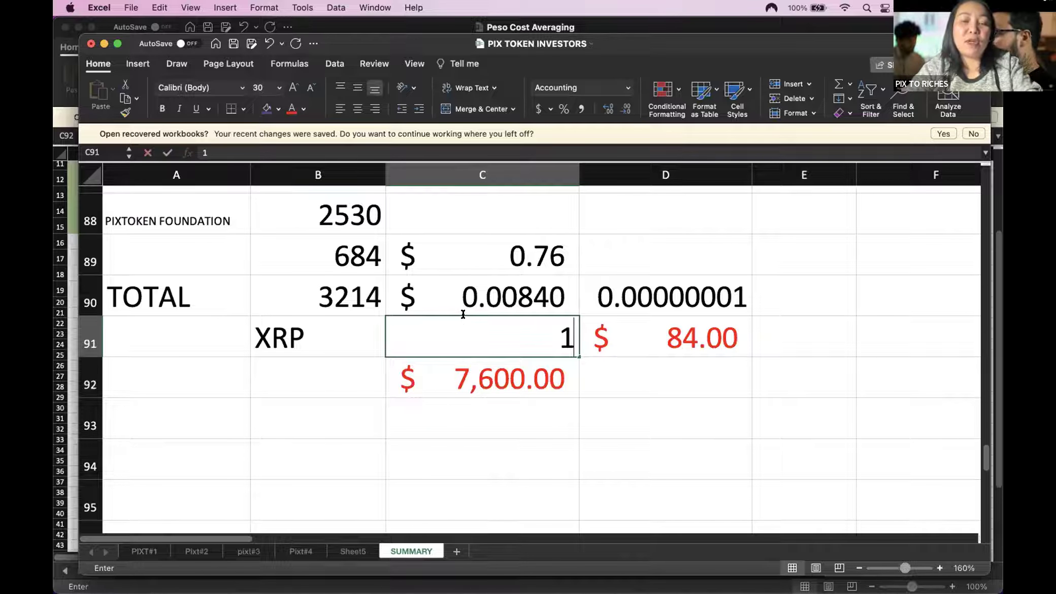
pyautogui.write('000000')
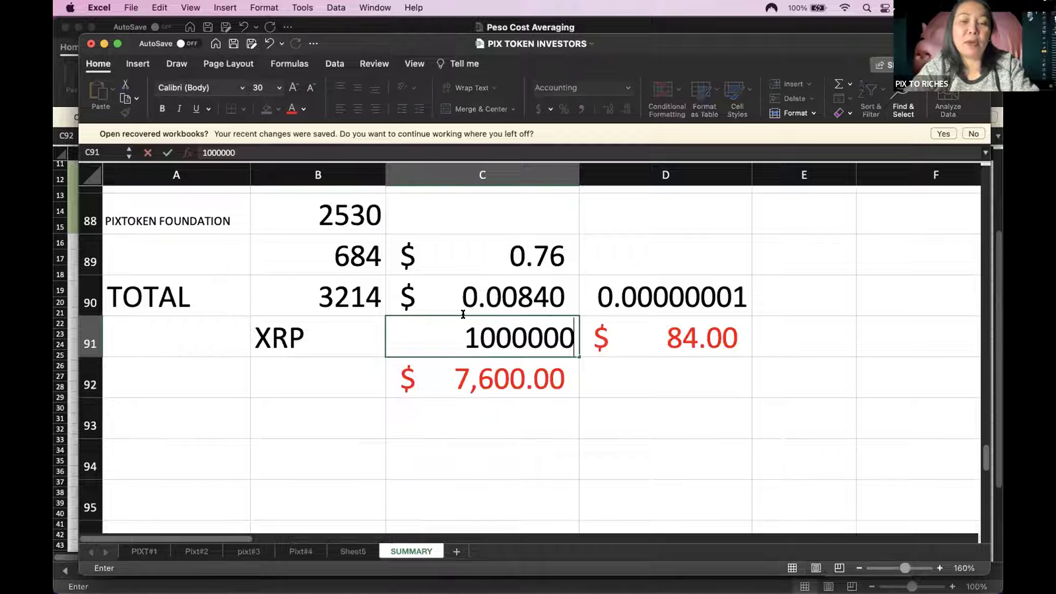
pyautogui.press('Return')
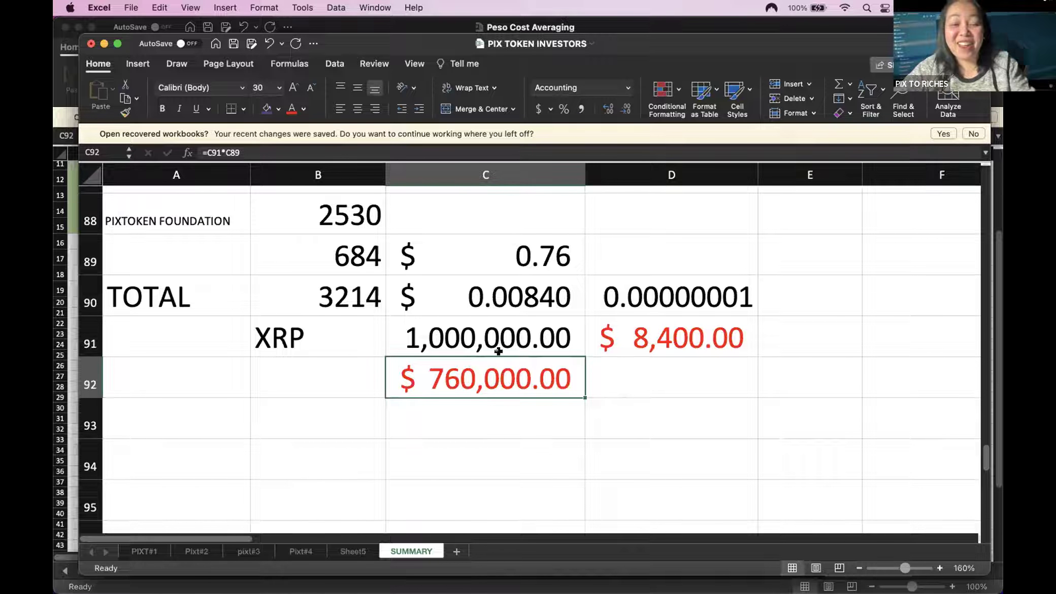
pyautogui.click(534, 256)
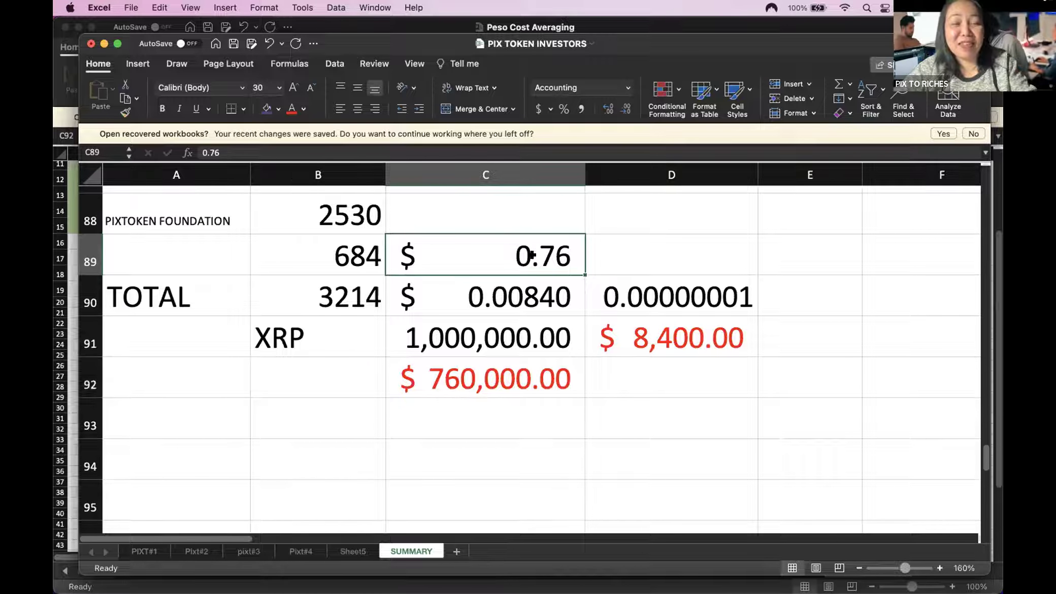
# Check XRP's price on Binance in Chrome, then return to the PIX TOKEN INVESTORS workbook.
pyautogui.press('super+Tab')
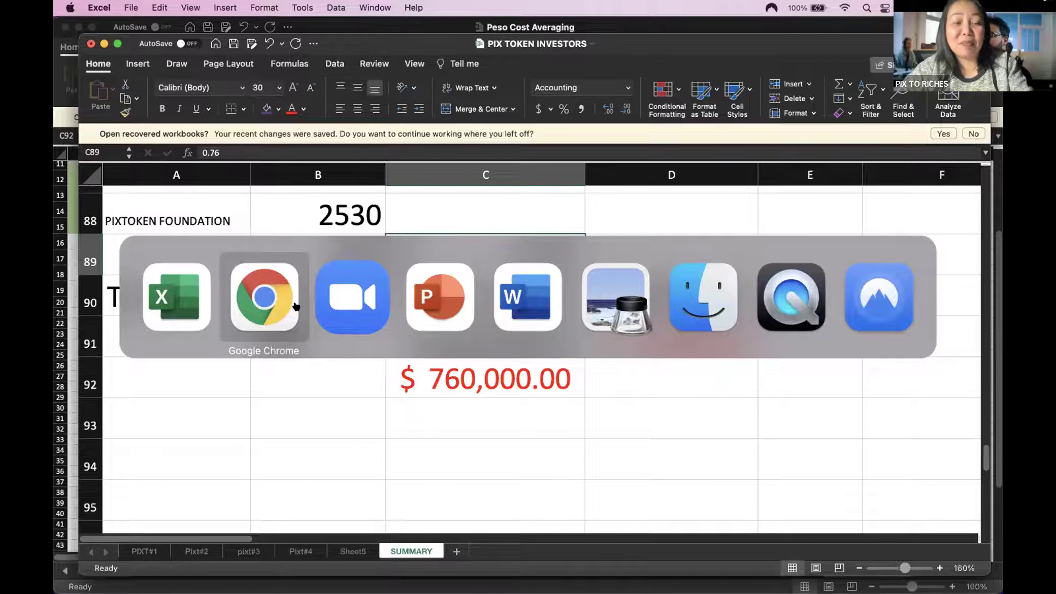
pyautogui.click(296, 306)
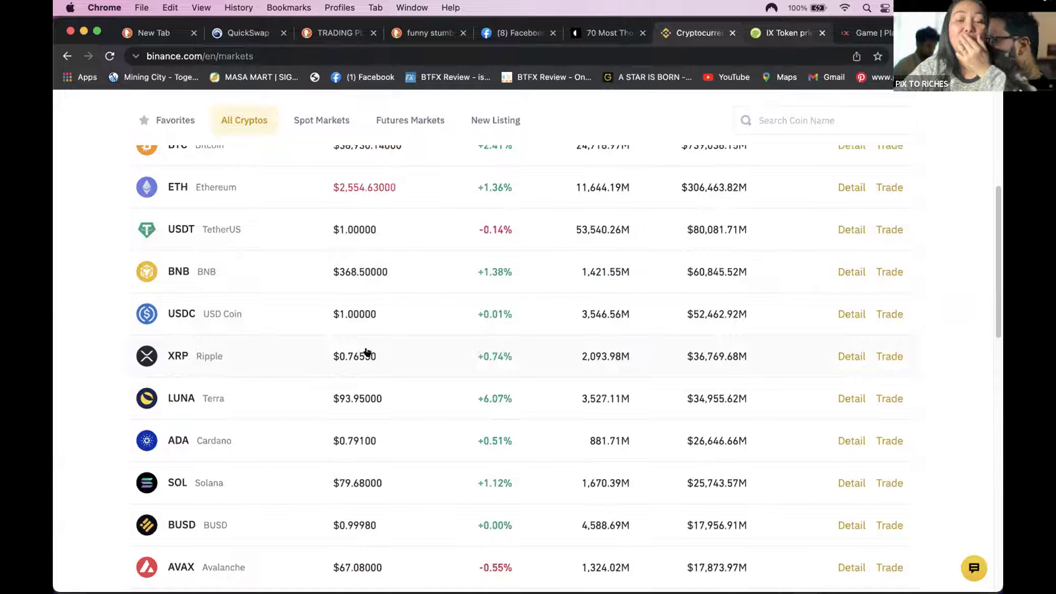
pyautogui.press('super+Tab')
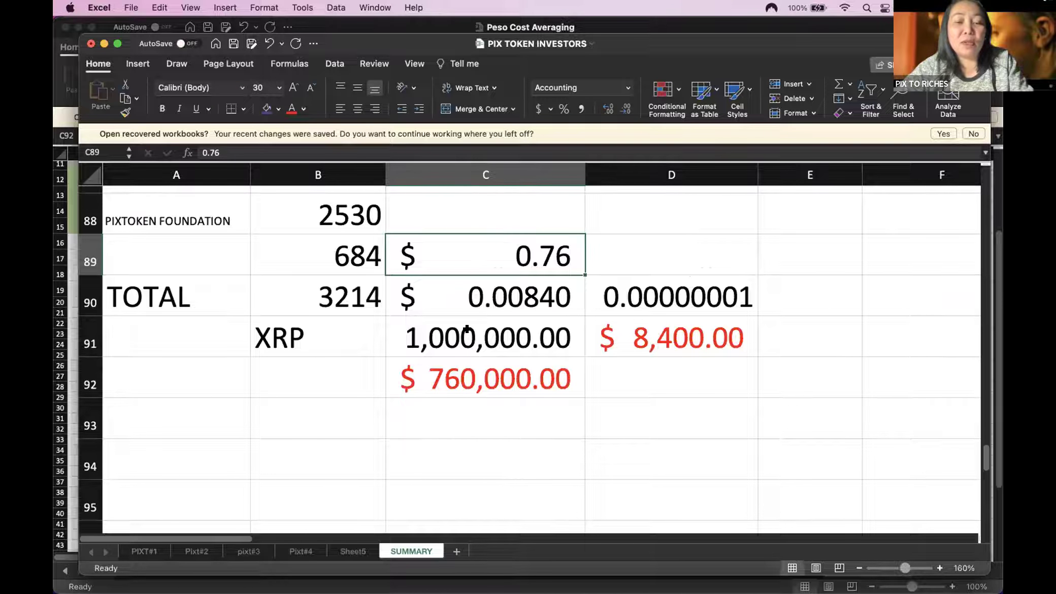
# Set the XRP amount in C91 back to 10,000, restoring C92 to $ 7,600.00.
pyautogui.click(435, 340)
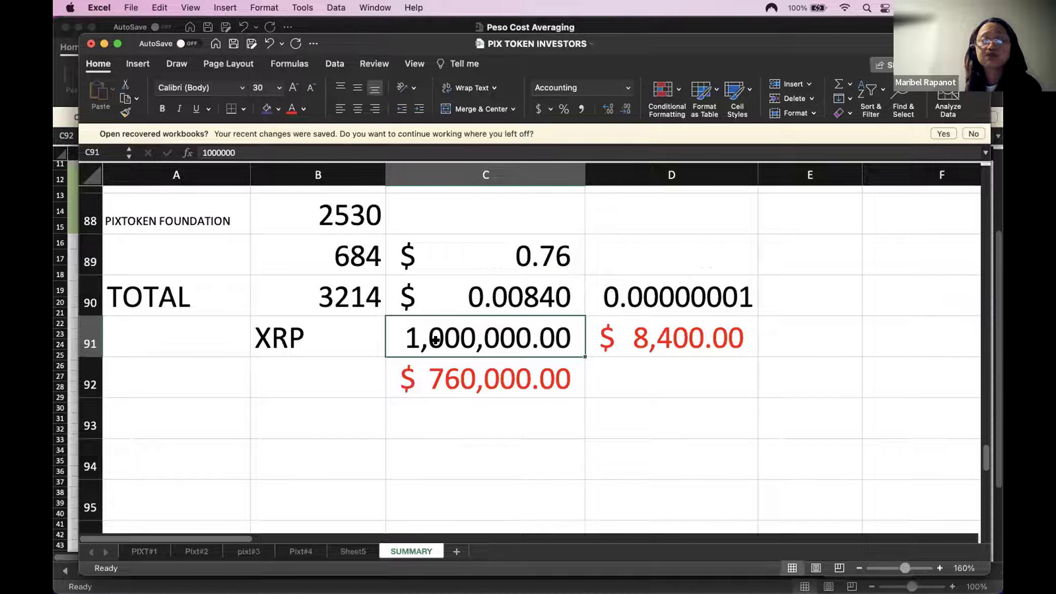
pyautogui.write('10000')
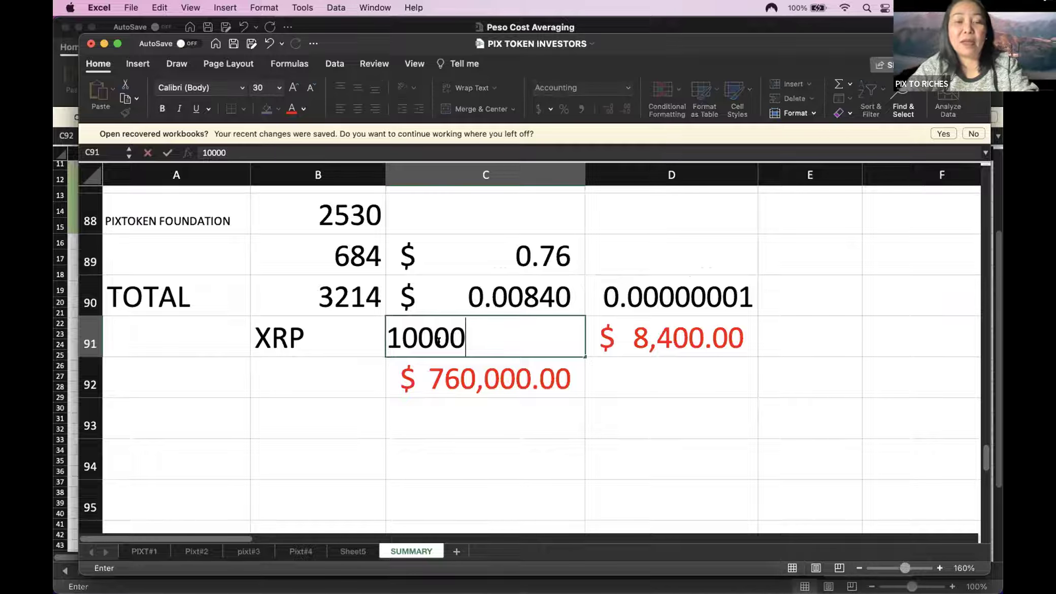
pyautogui.press('Return')
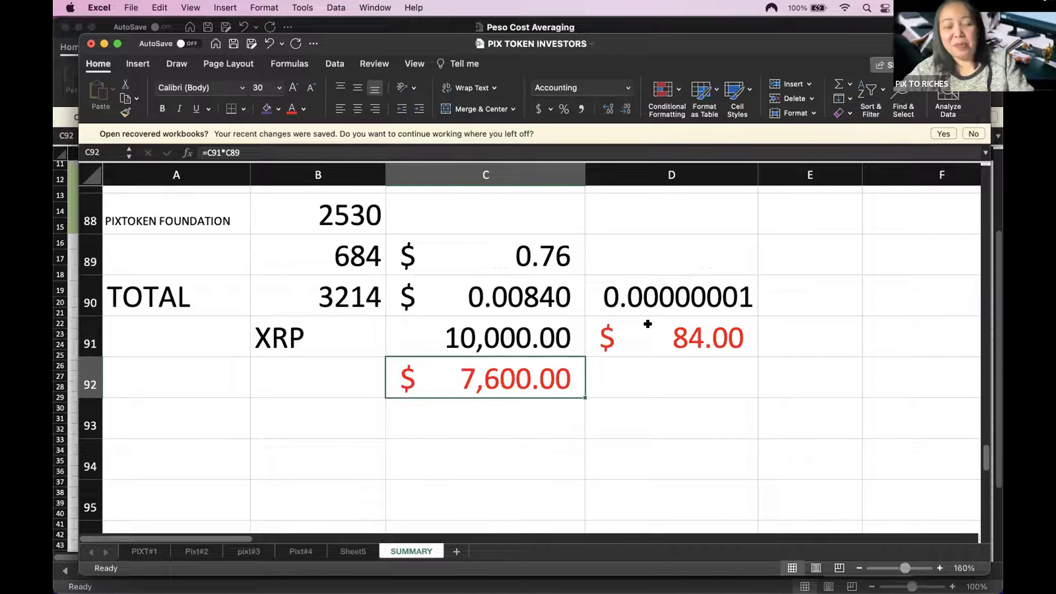
pyautogui.press('super+Tab')
pyautogui.press('super+Tab')
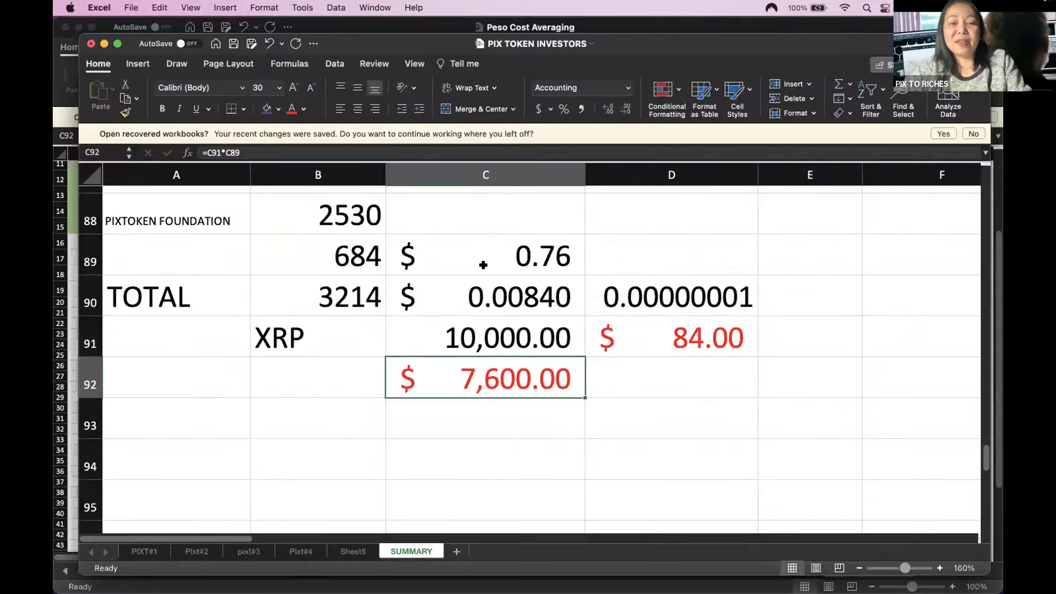
pyautogui.click(482, 264)
pyautogui.click(644, 262)
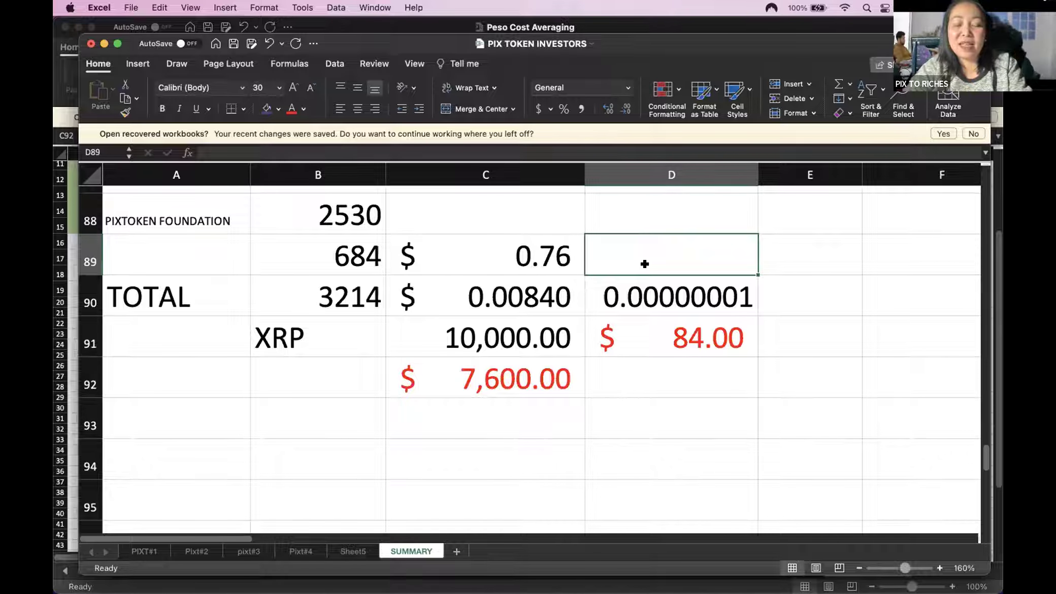
# Enter a quantity of 300 in D88.
pyautogui.click(655, 215)
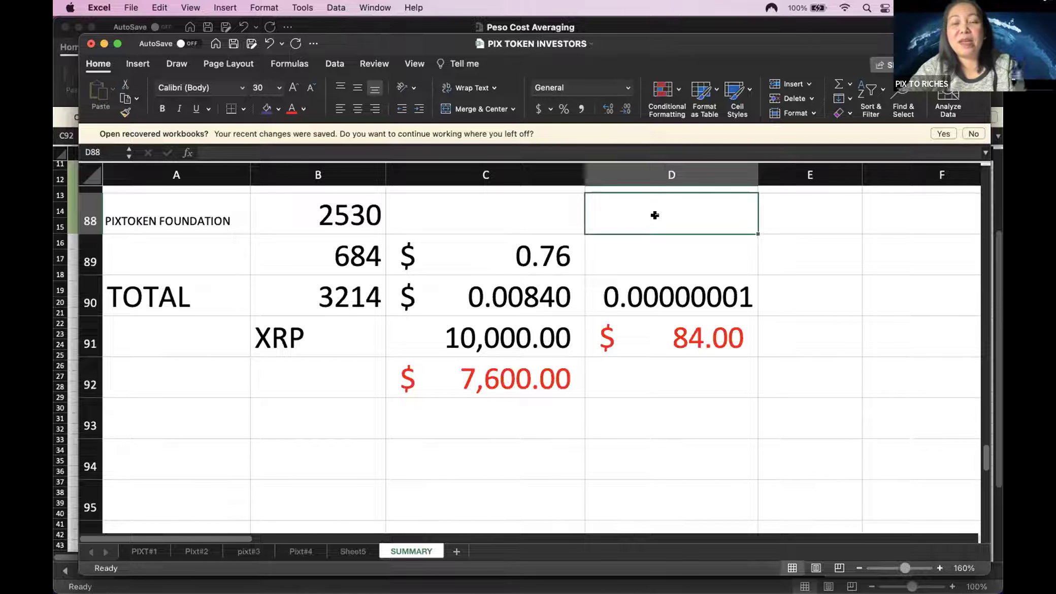
pyautogui.write('400')
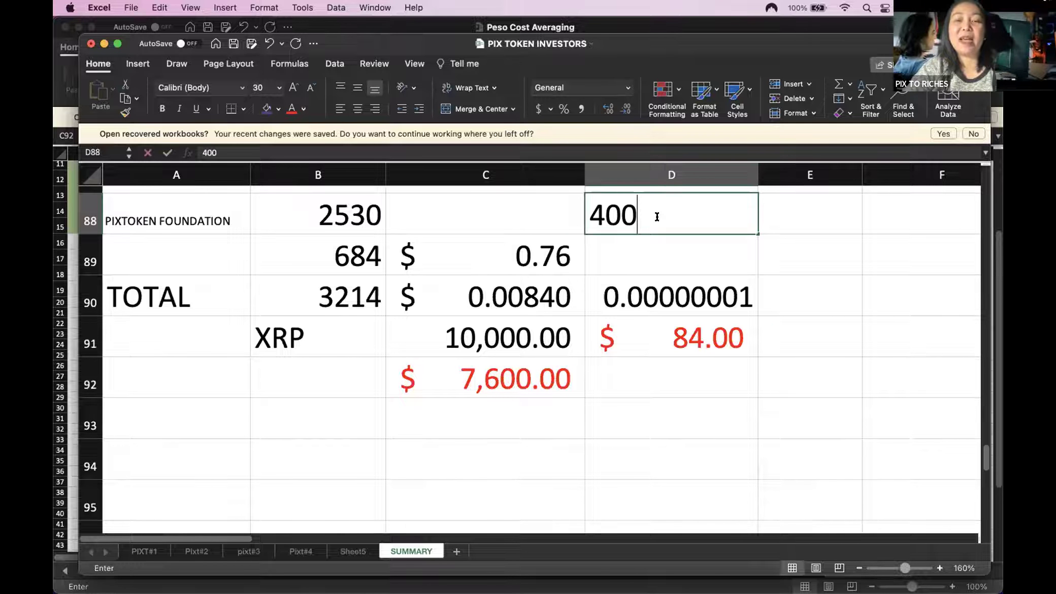
pyautogui.press('BackSpace')
pyautogui.press('BackSpace')
pyautogui.press('BackSpace')
pyautogui.write('3000')
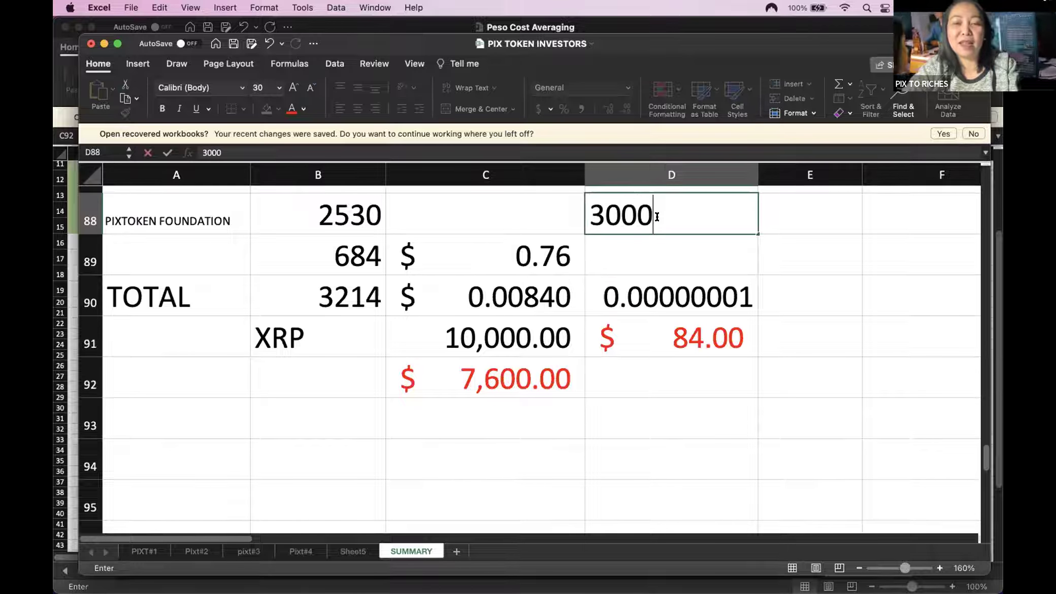
pyautogui.press('BackSpace')
pyautogui.press('Return')
# Make D89 compute =C89*D88, giving $228.00, and review the XRP figures.
pyautogui.write('=')
pyautogui.click(548, 263)
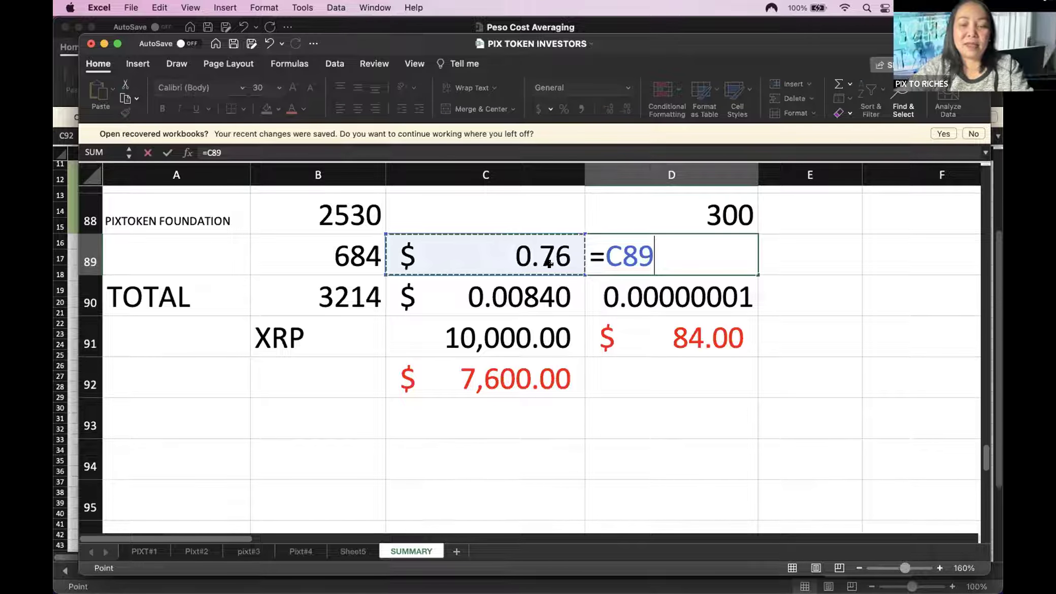
pyautogui.write('*')
pyautogui.click(728, 214)
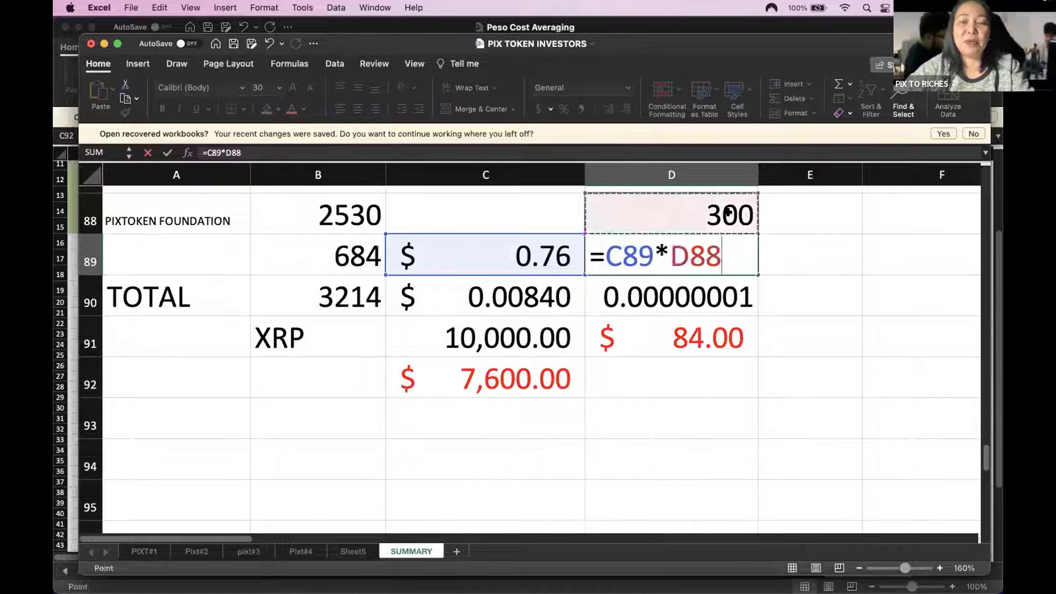
pyautogui.press('Return')
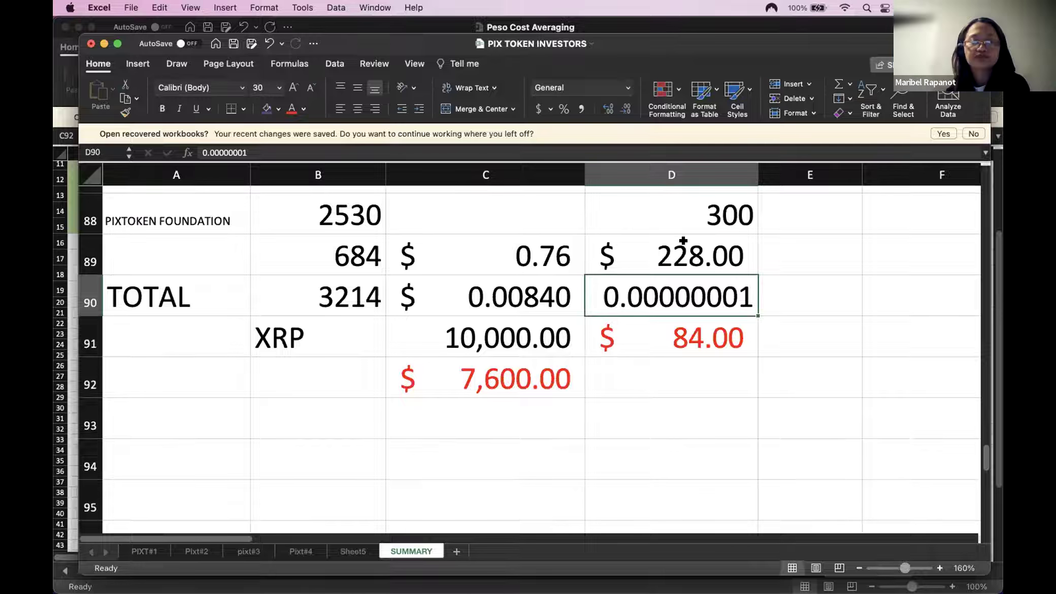
pyautogui.click(680, 241)
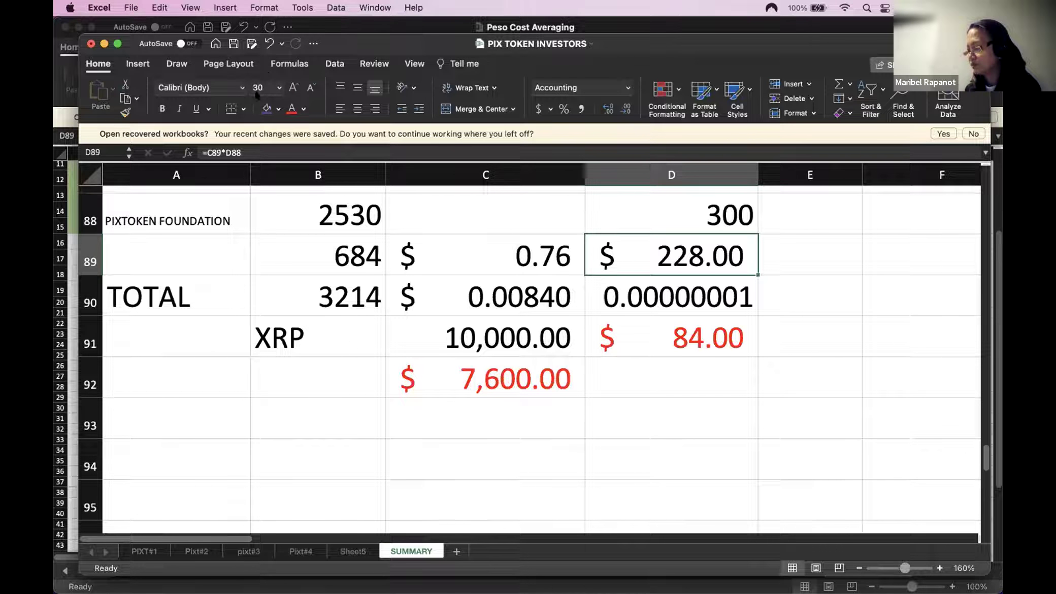
pyautogui.click(811, 224)
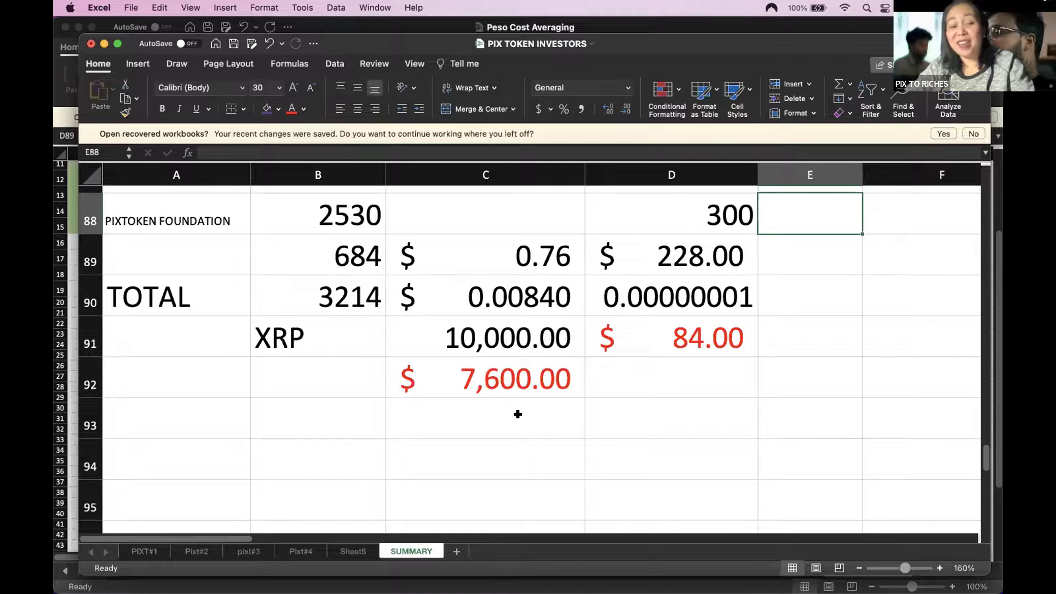
pyautogui.click(530, 265)
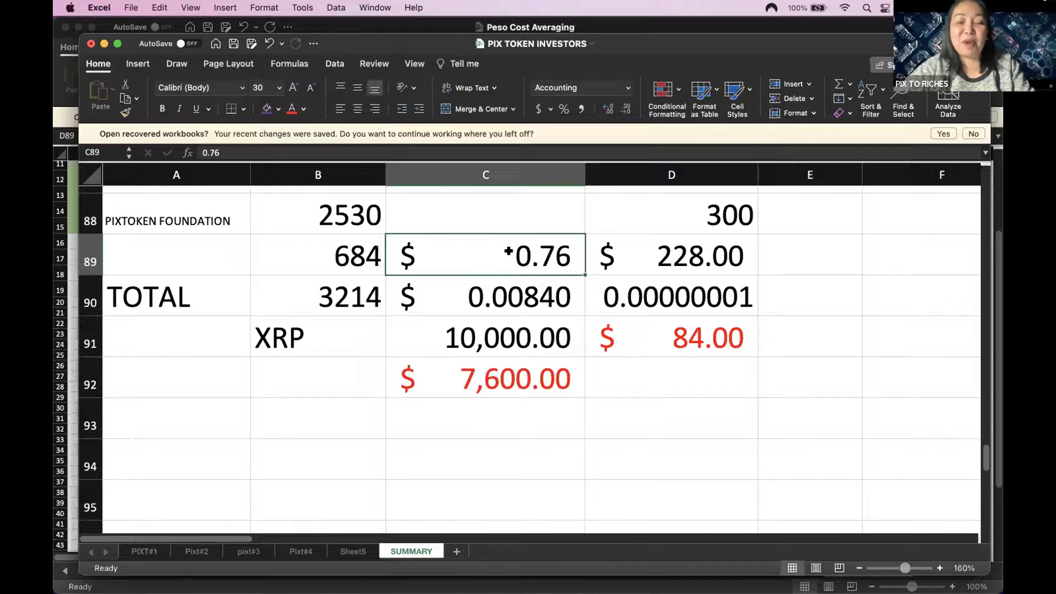
pyautogui.click(268, 331)
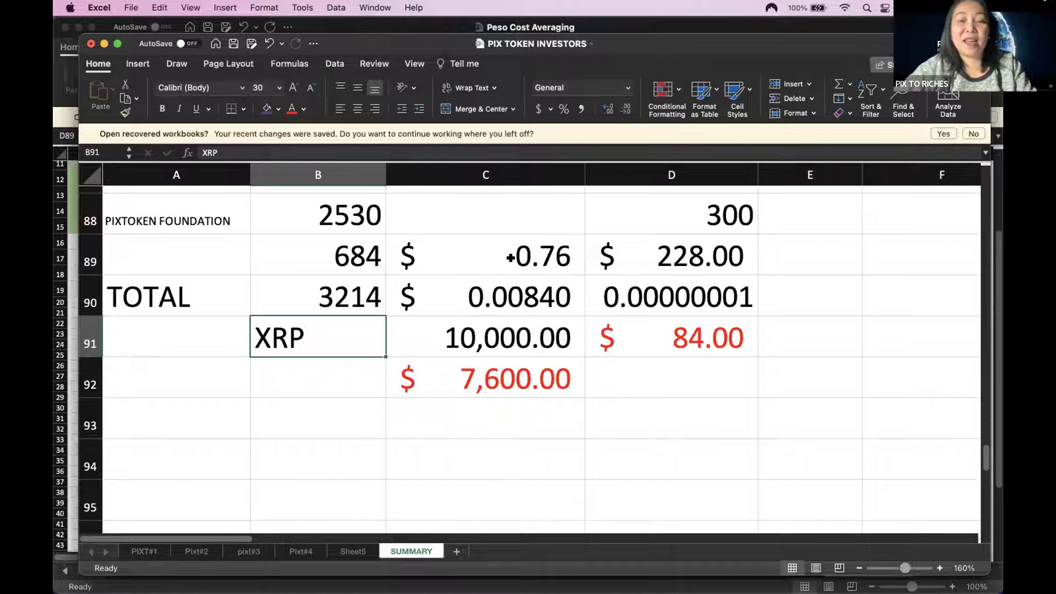
# Enter 10,000,000 as the XRP amount in C91 and check the C92 cost formula.
pyautogui.click(785, 251)
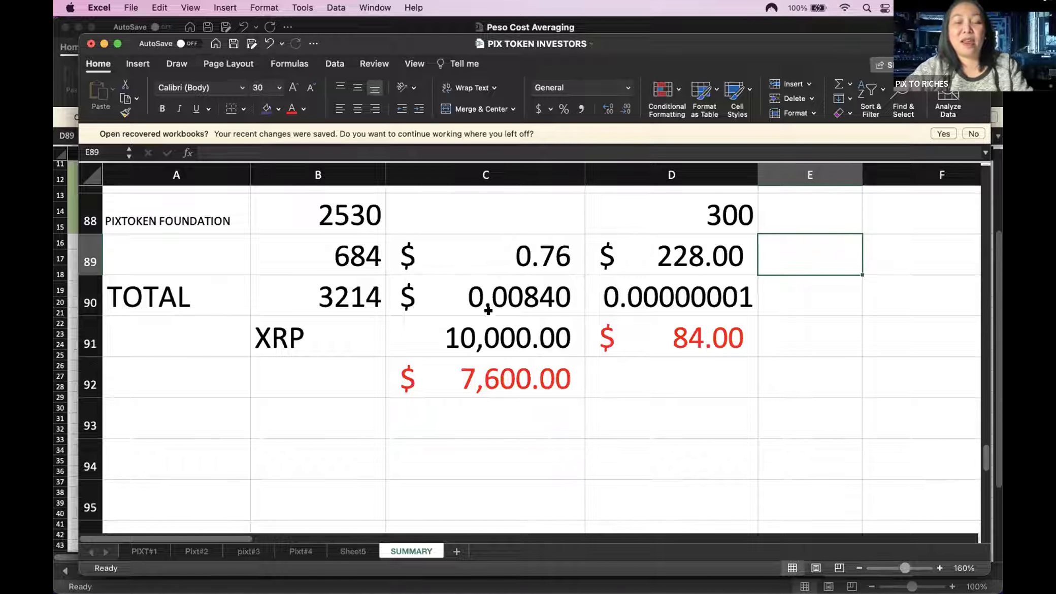
pyautogui.click(496, 360)
pyautogui.click(494, 331)
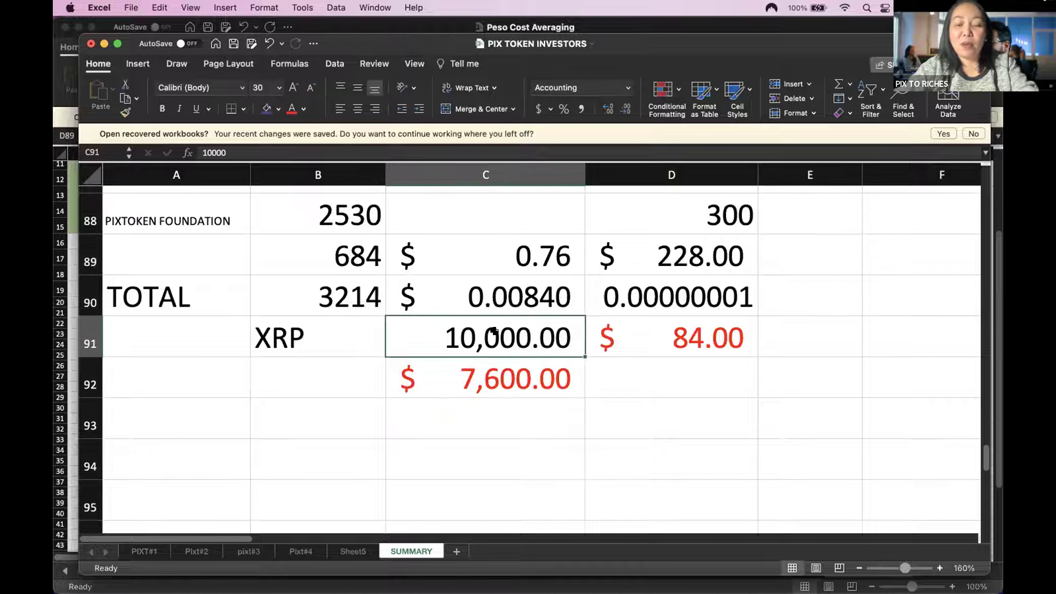
pyautogui.write('10,000,')
pyautogui.write('0000')
pyautogui.press('Return')
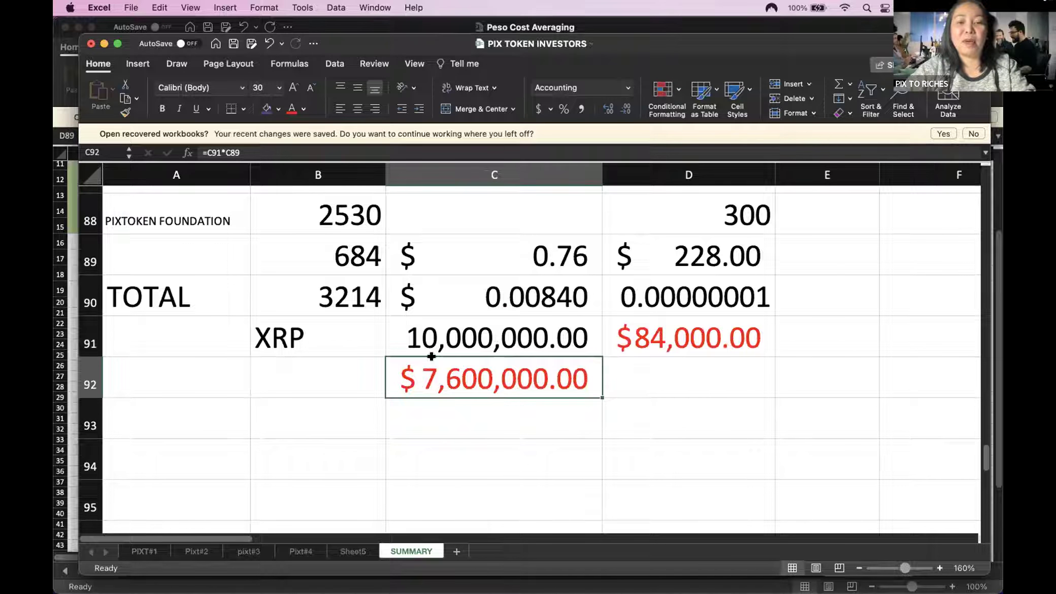
pyautogui.click(442, 337)
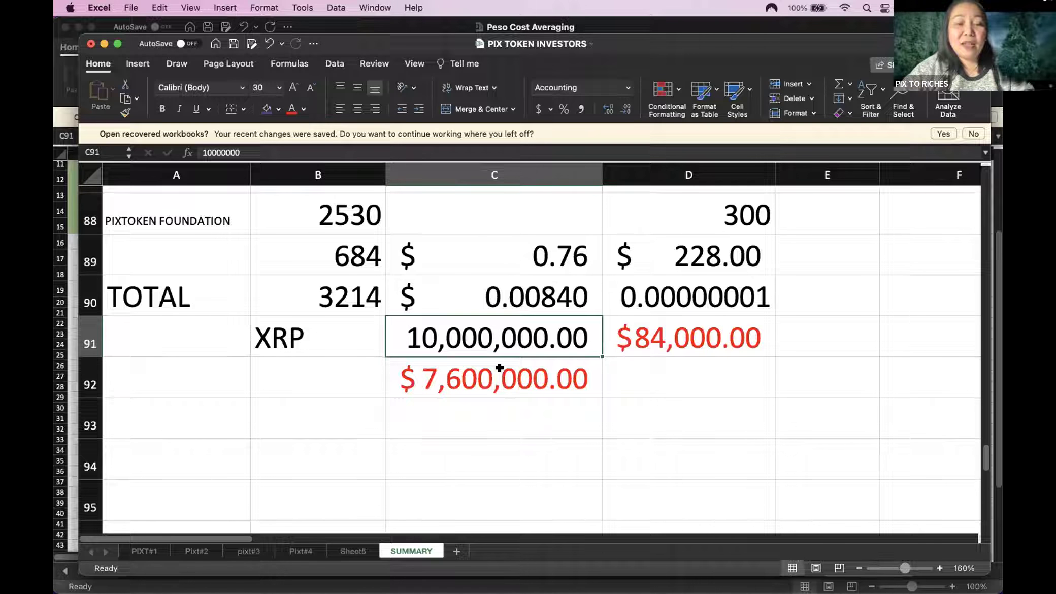
pyautogui.click(498, 368)
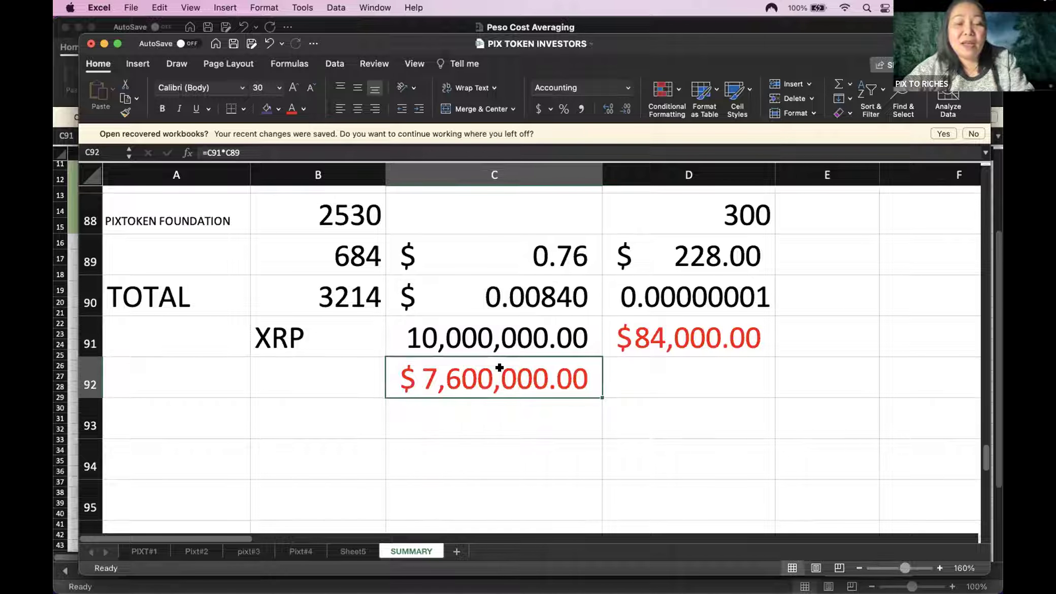
# Trim C91 back to 1,000,000 so C92 reads $760,000.00 and D91 $8,400.00.
pyautogui.click(466, 329)
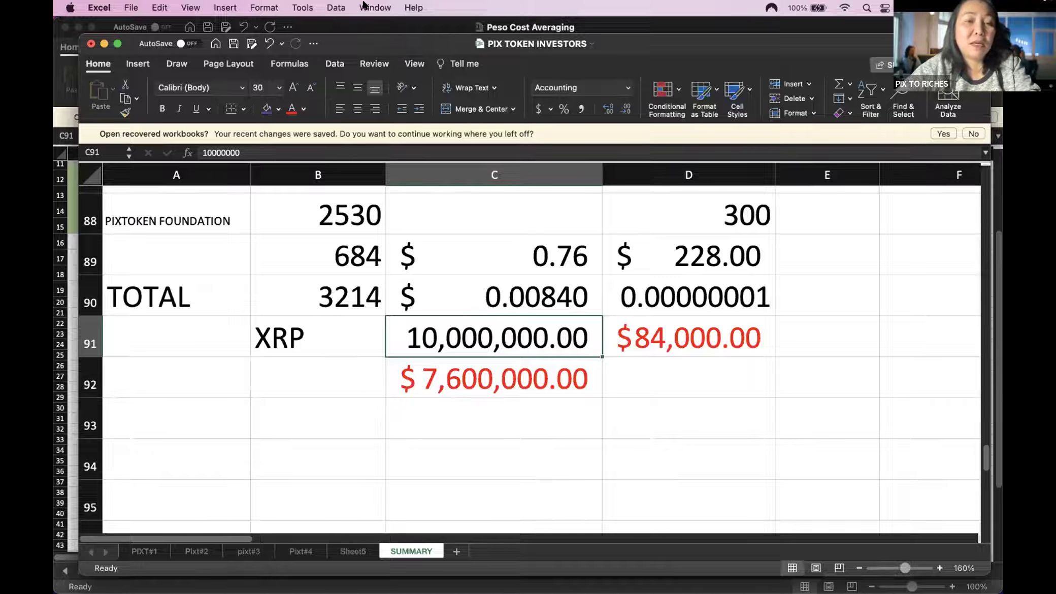
pyautogui.click(261, 148)
pyautogui.press('BackSpace')
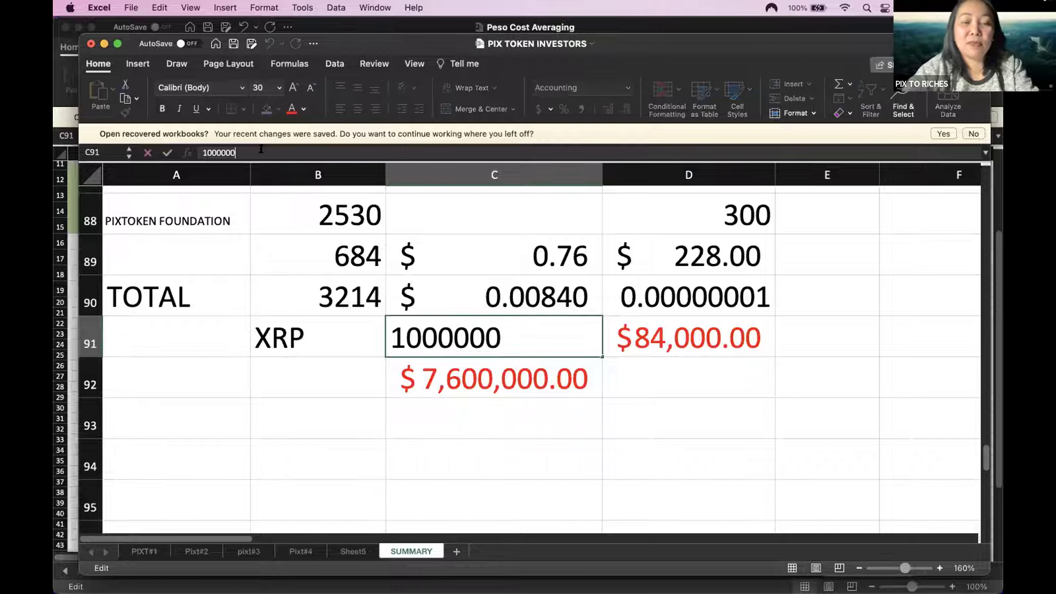
pyautogui.press('Return')
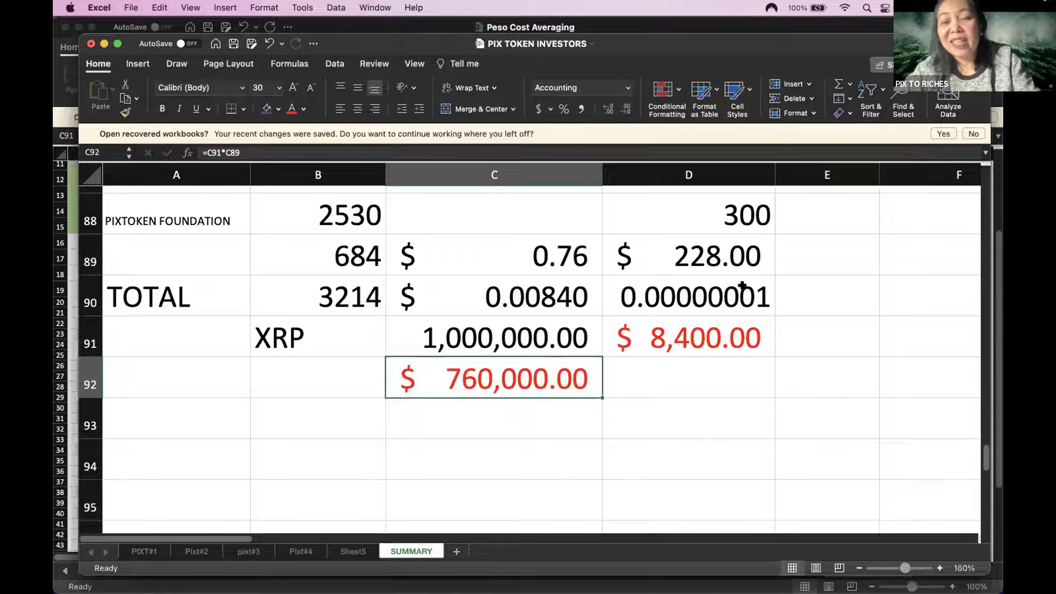
pyautogui.click(684, 264)
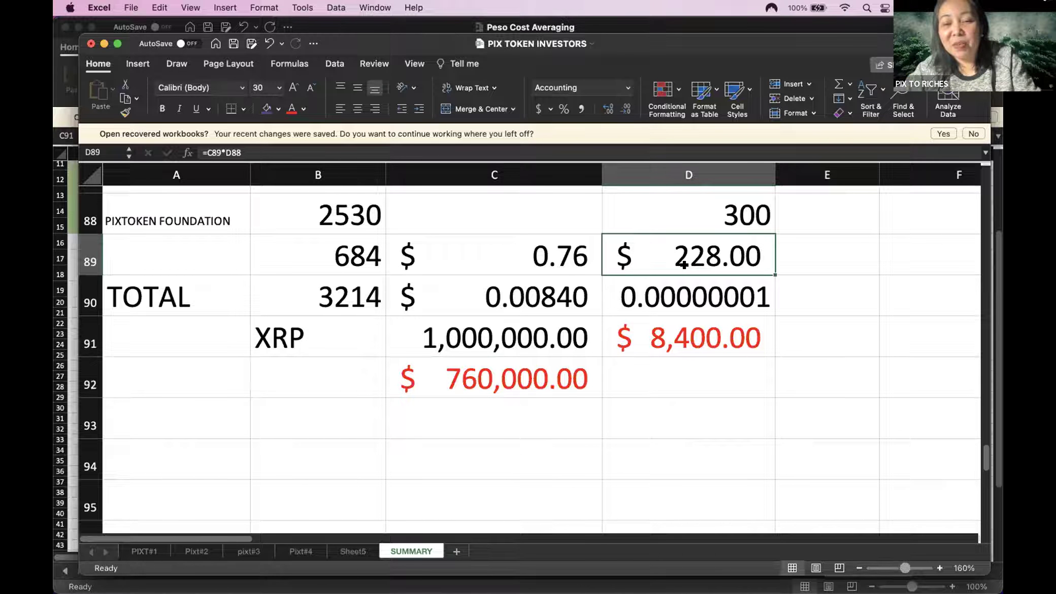
pyautogui.click(841, 251)
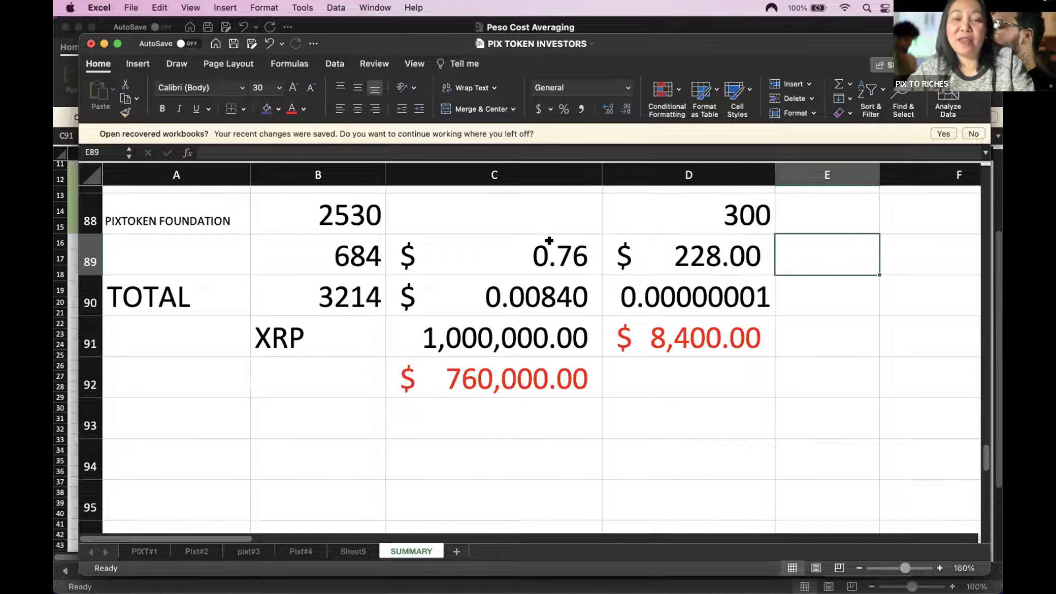
pyautogui.click(526, 216)
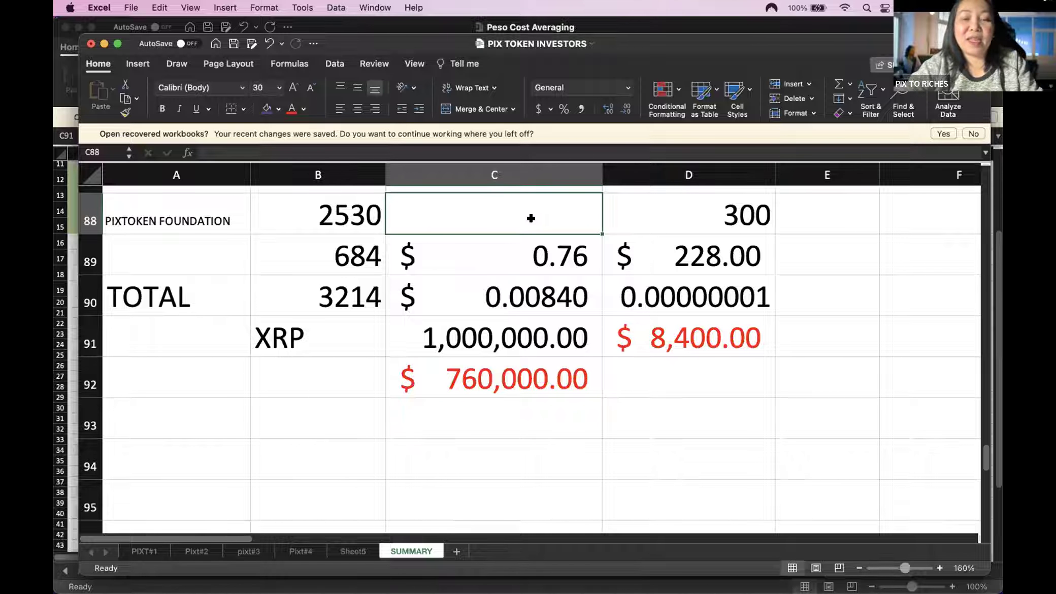
# Put a placeholder '.' in C88 and review the 0.76 price in C89.
pyautogui.write('.')
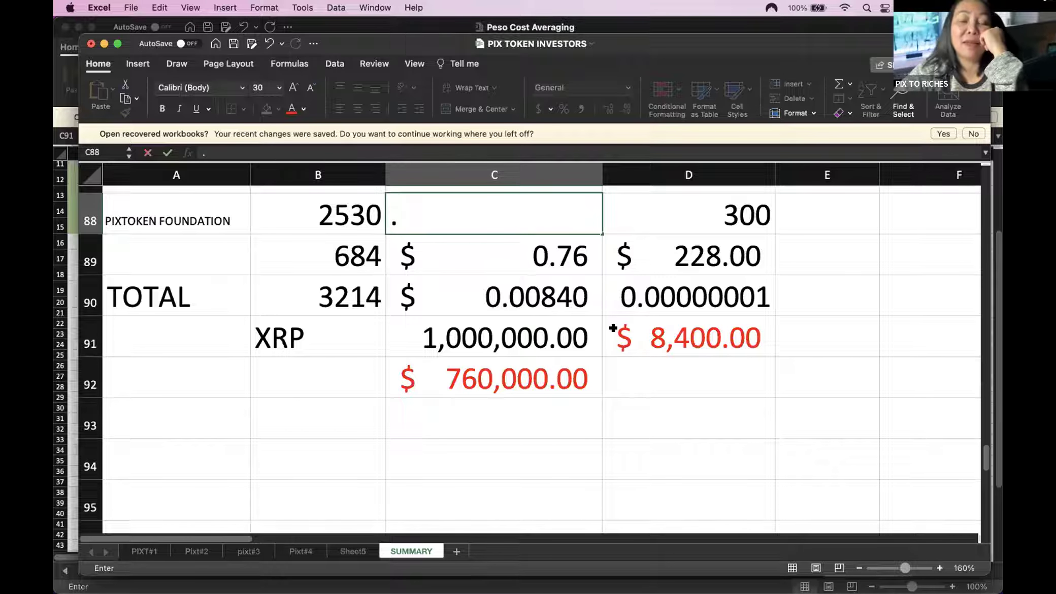
pyautogui.click(692, 330)
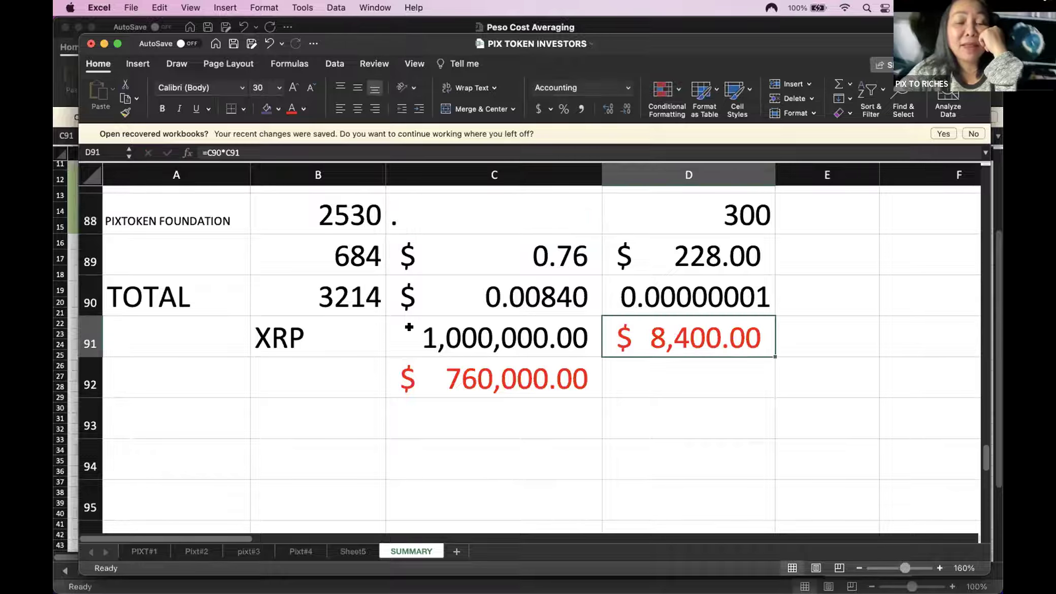
pyautogui.click(541, 252)
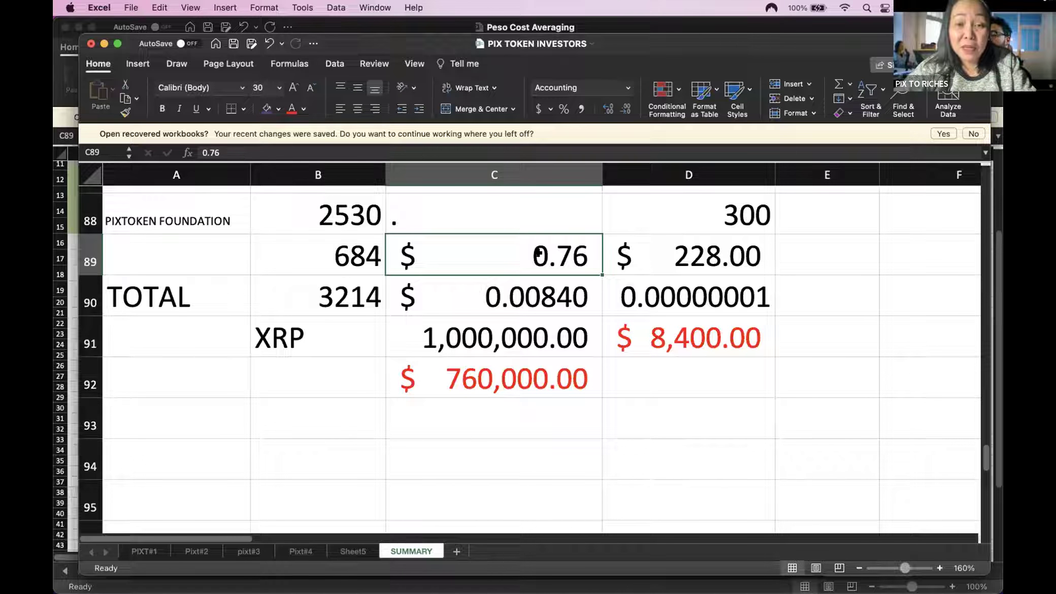
# Enter =D89-C89 in E89 (227.24) and apply Comma Style without the dollar sign.
pyautogui.click(805, 256)
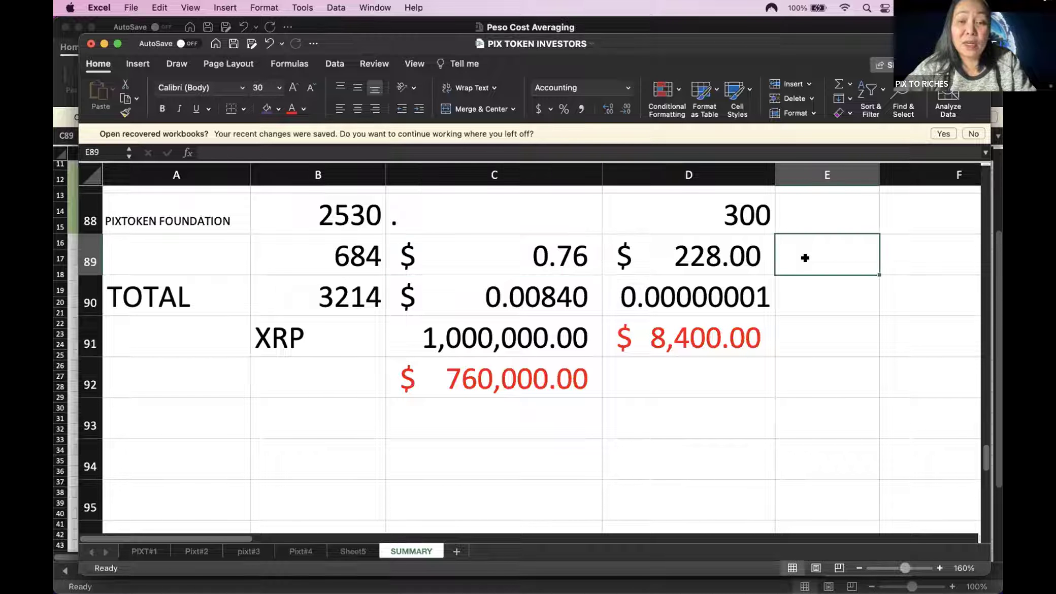
pyautogui.write('=')
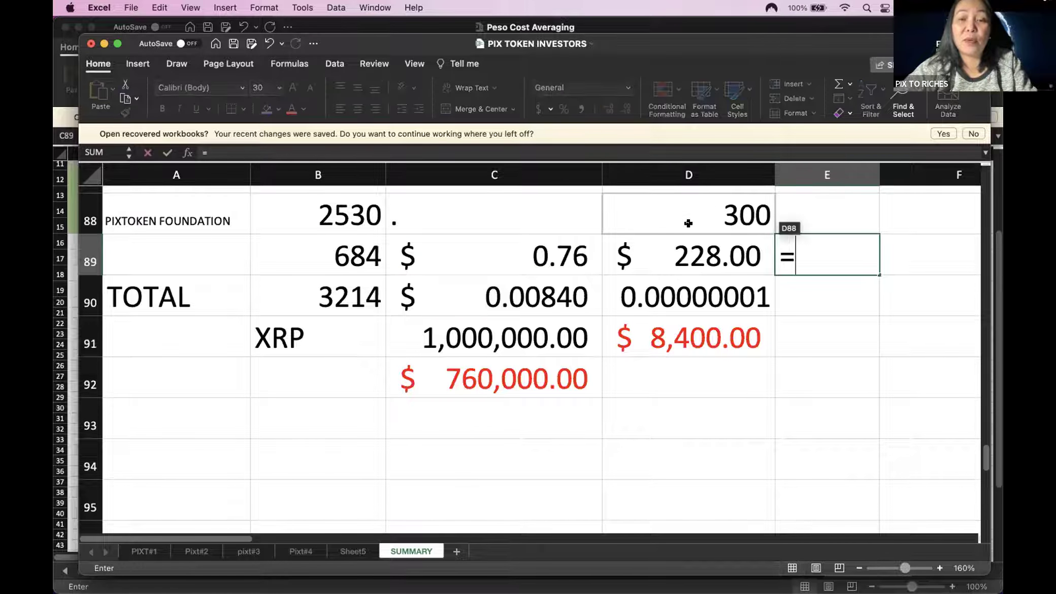
pyautogui.click(729, 254)
pyautogui.write('-')
pyautogui.click(573, 254)
pyautogui.press('Return')
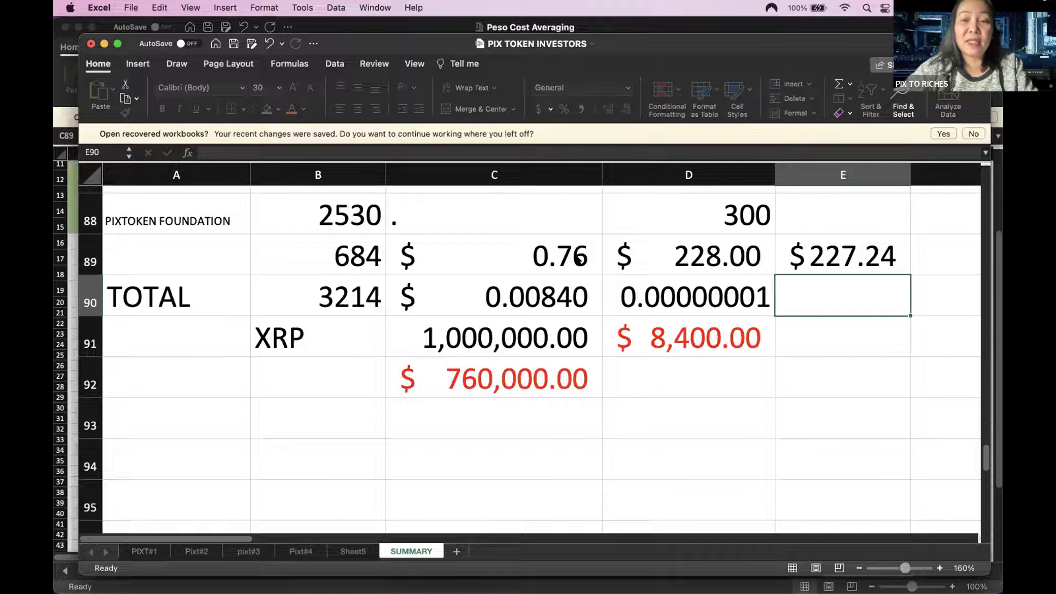
pyautogui.click(842, 252)
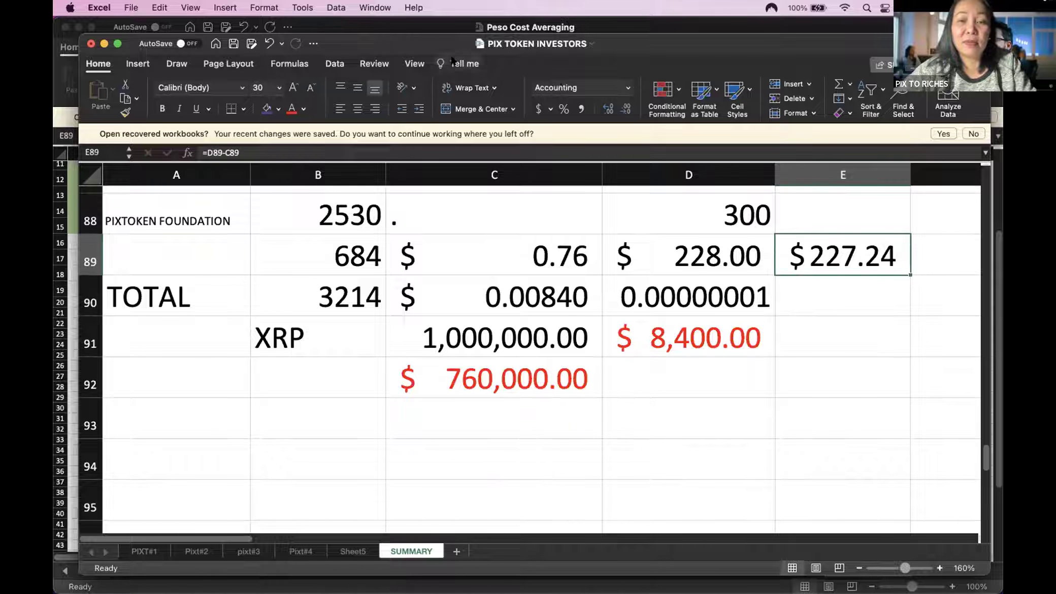
pyautogui.click(580, 109)
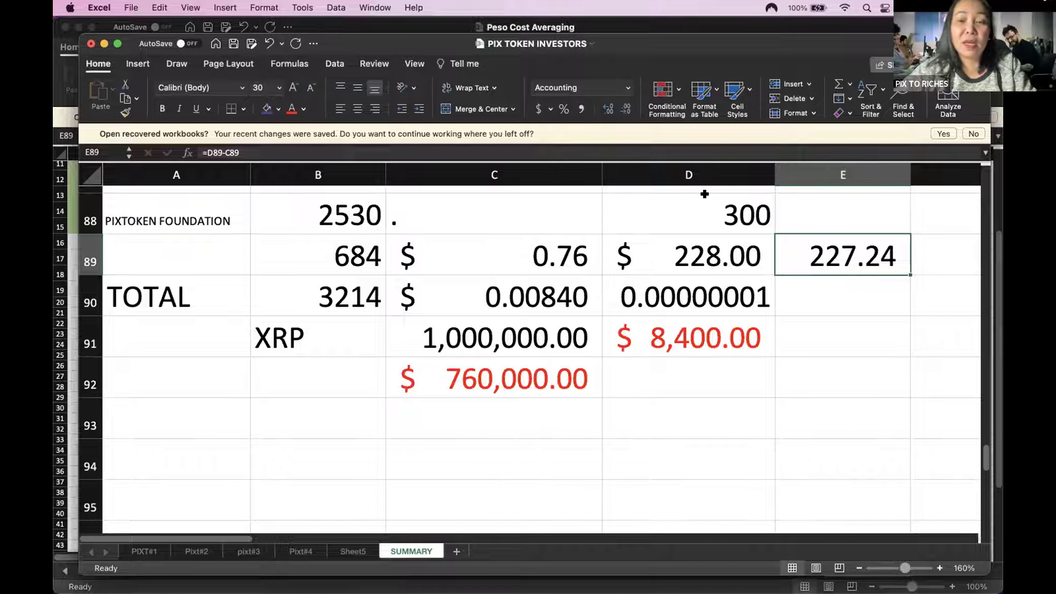
# Replace the dot in C88 with the value 3.00.
pyautogui.click(558, 199)
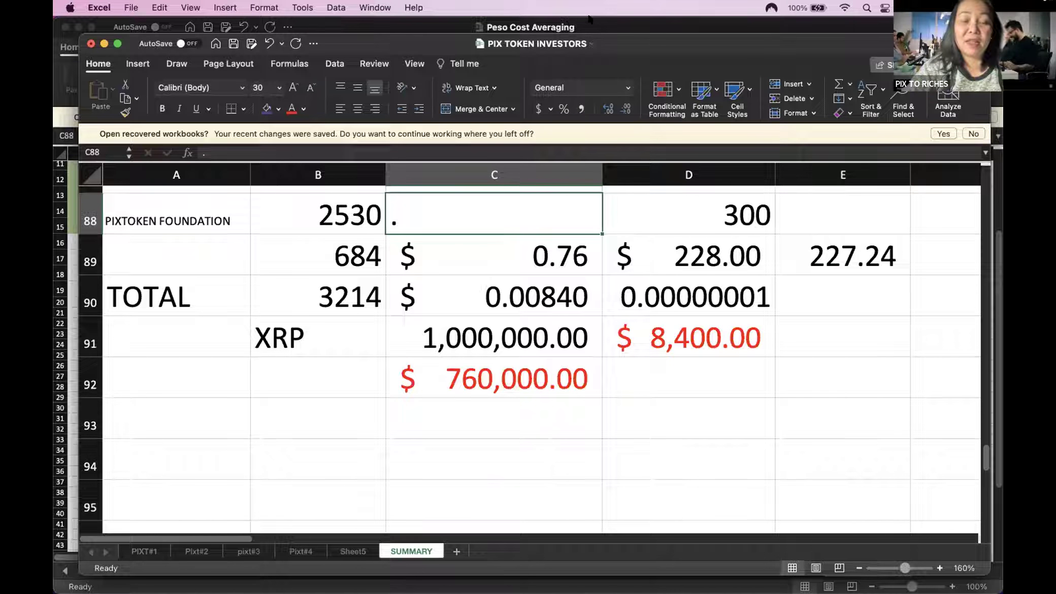
pyautogui.write('3.00')
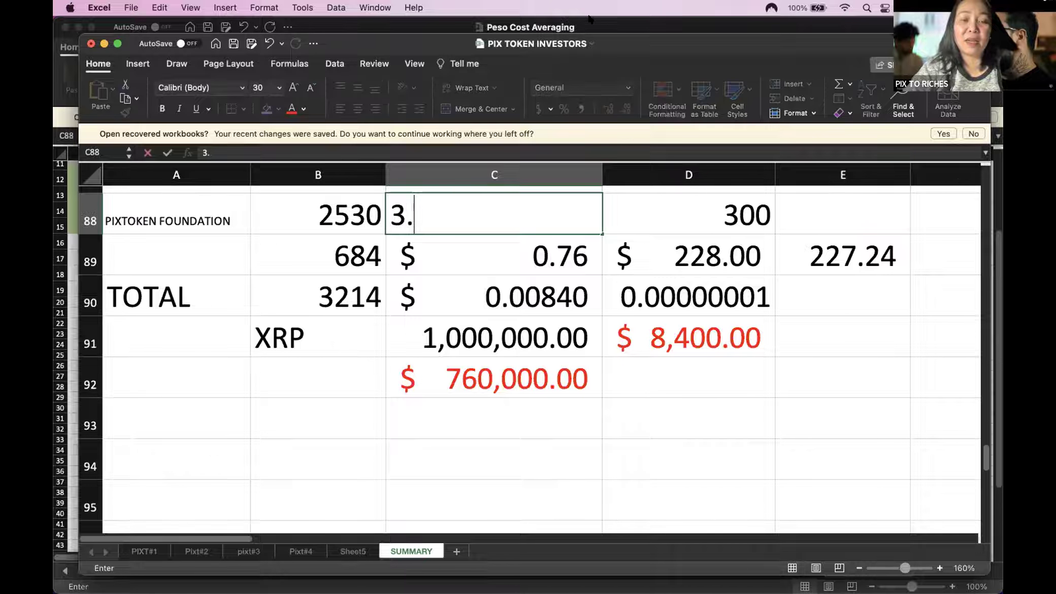
pyautogui.press('Return')
# Close the Peso Cost Averaging workbook.
pyautogui.click(589, 21)
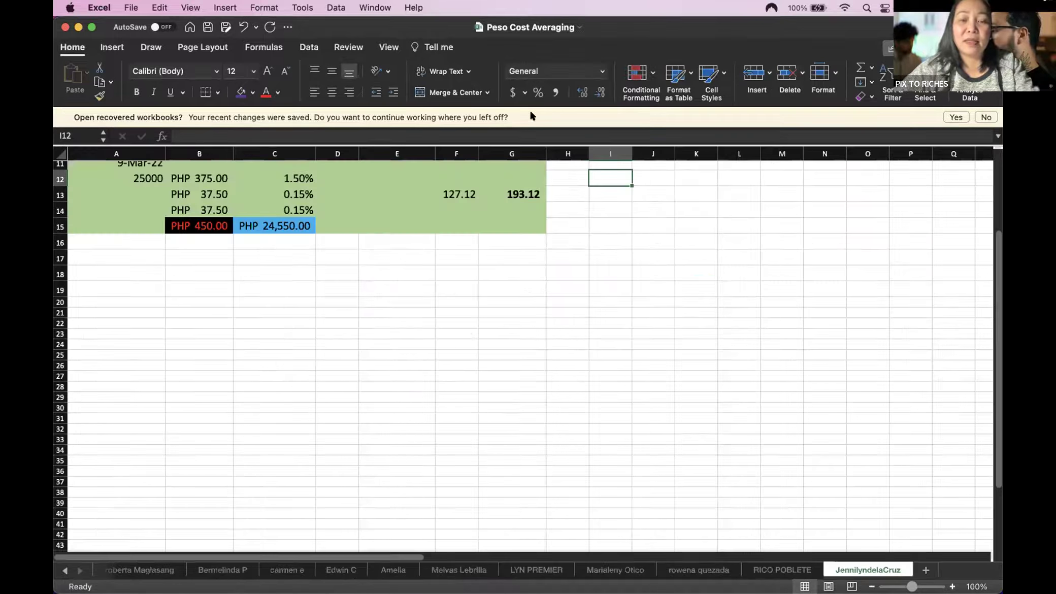
pyautogui.click(128, 7)
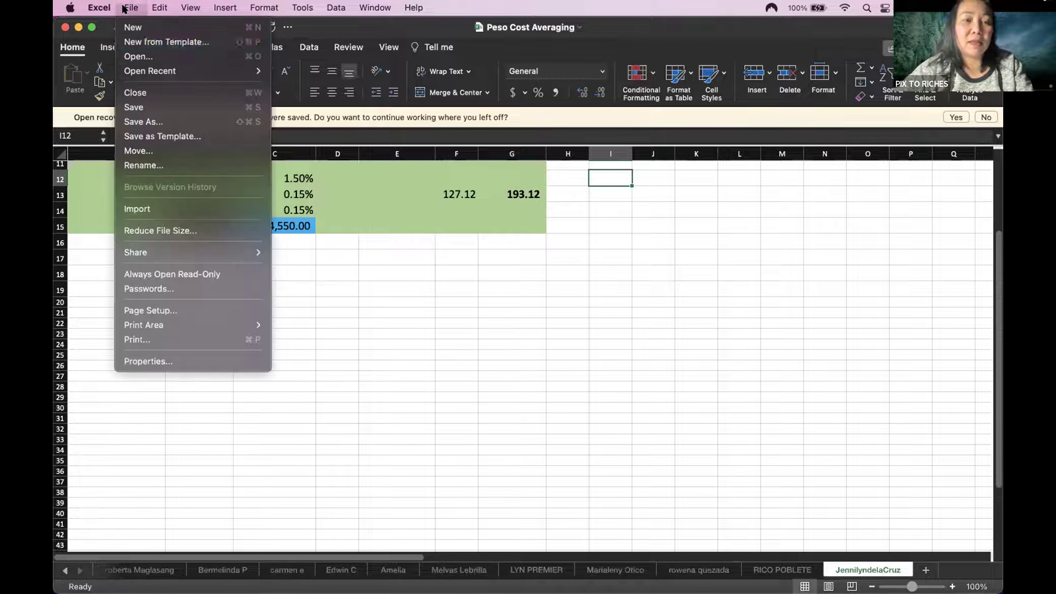
pyautogui.click(146, 92)
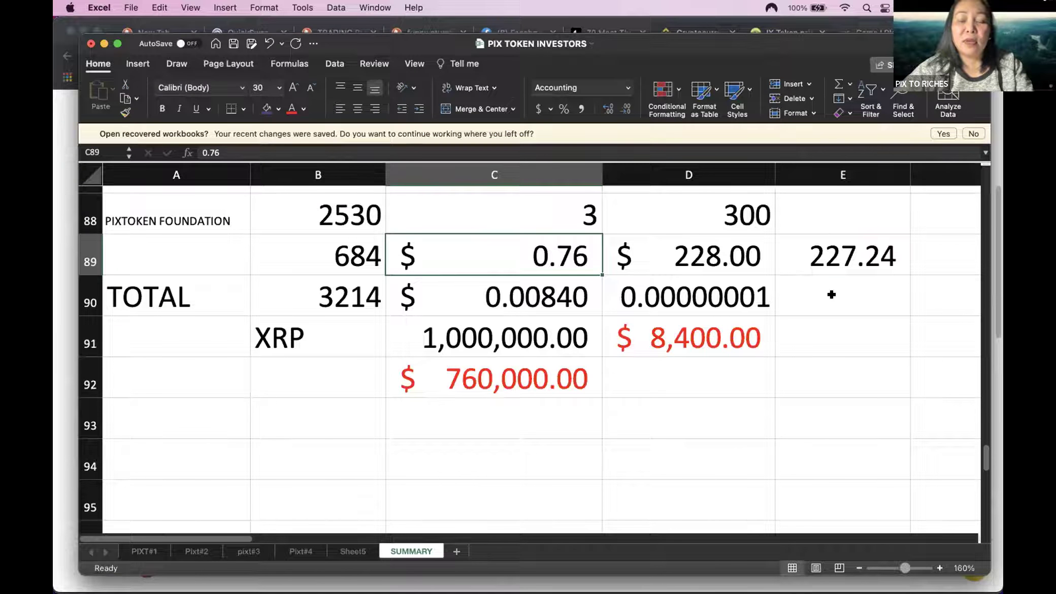
# Enter =E89*C88 in E90, giving 681.72.
pyautogui.click(831, 295)
pyautogui.write('=')
pyautogui.click(824, 258)
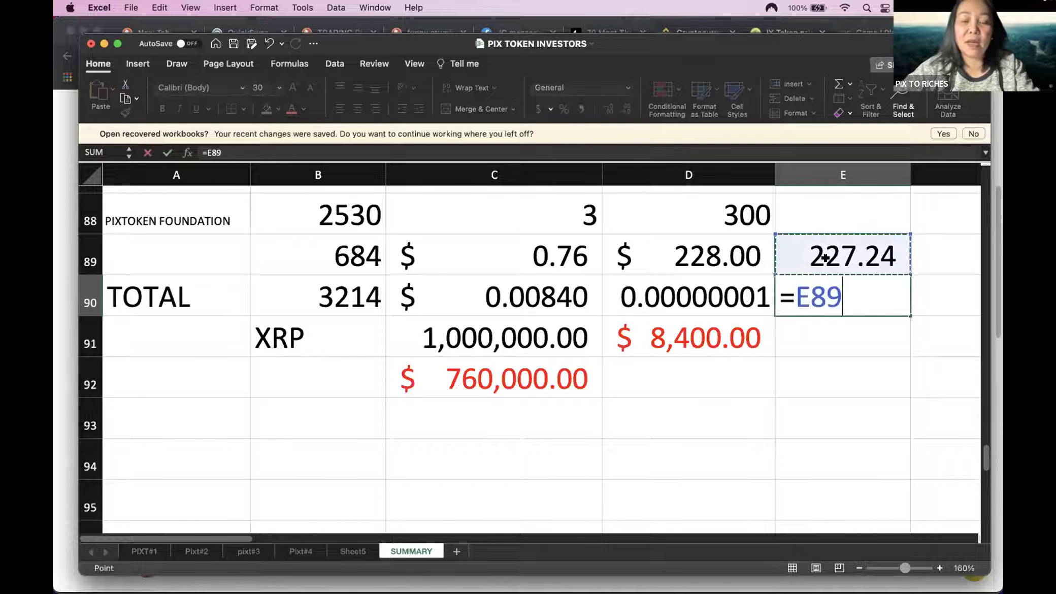
pyautogui.write('*')
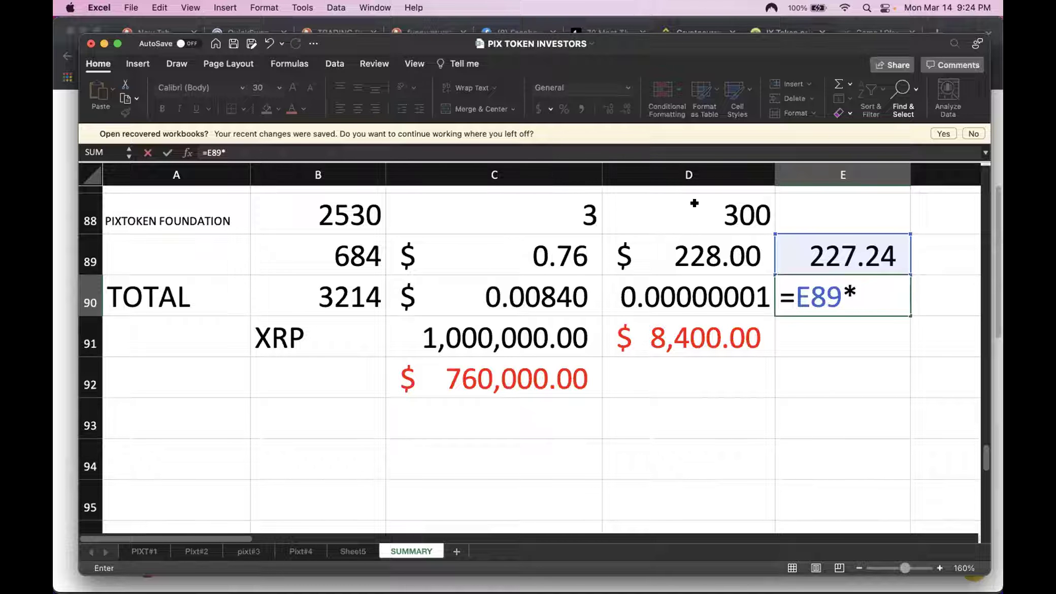
pyautogui.click(705, 216)
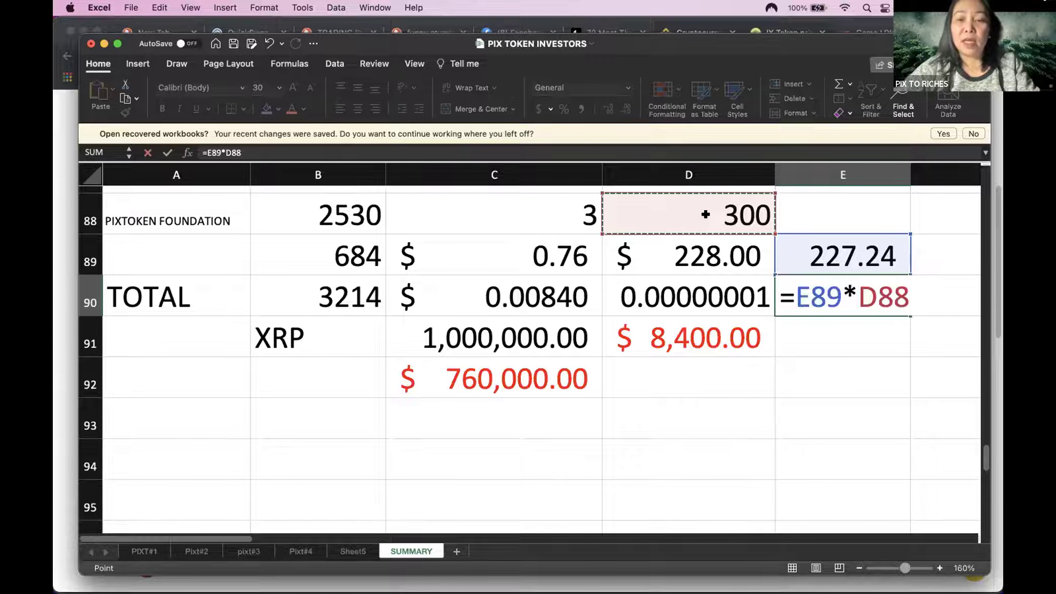
pyautogui.click(570, 215)
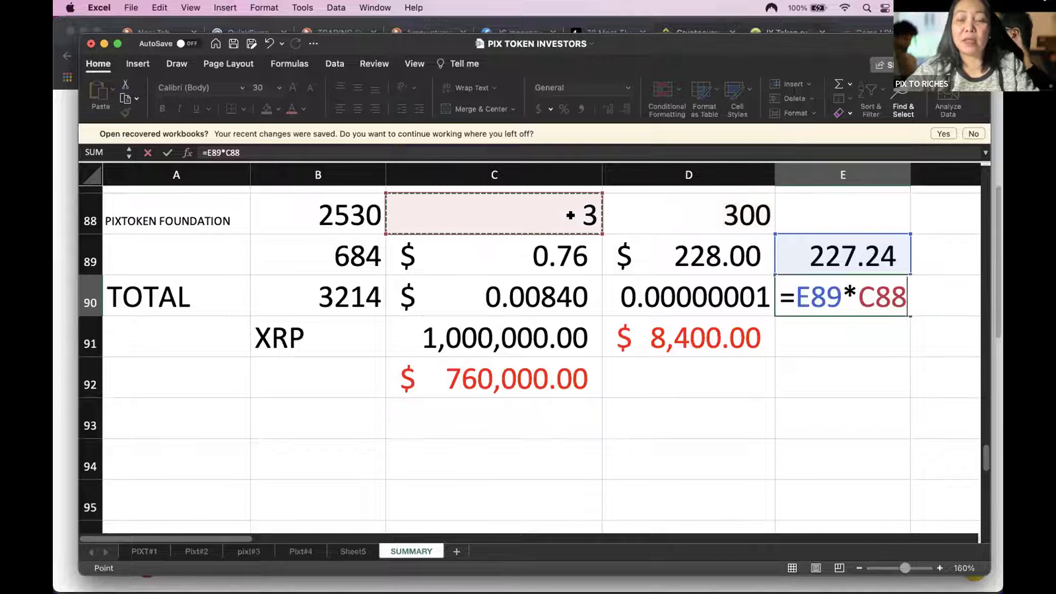
pyautogui.press('Return')
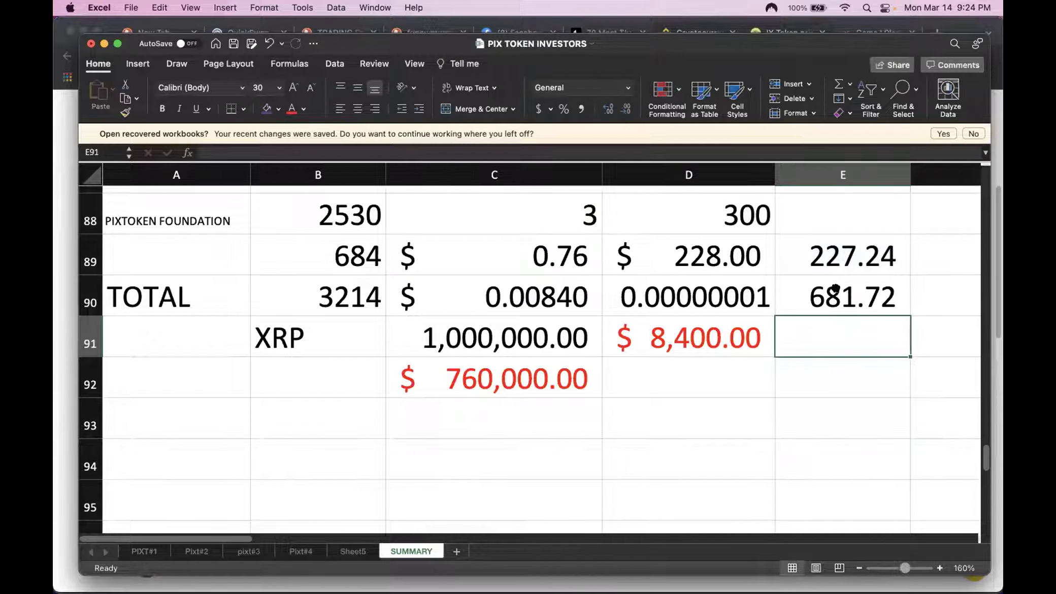
pyautogui.click(835, 288)
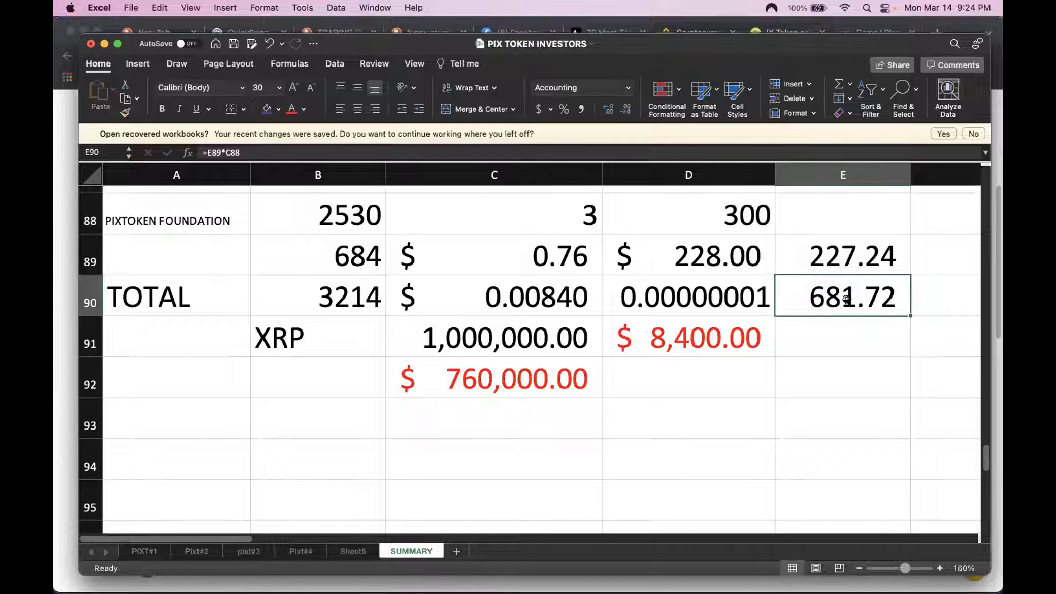
# Colour the 227.24 difference in E89 red.
pyautogui.click(821, 260)
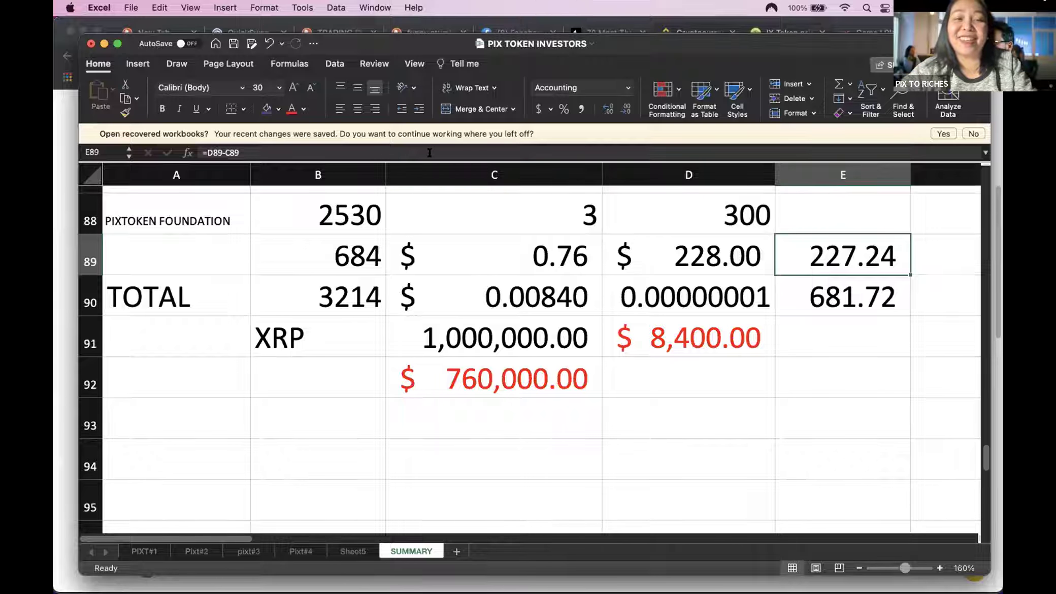
pyautogui.click(290, 110)
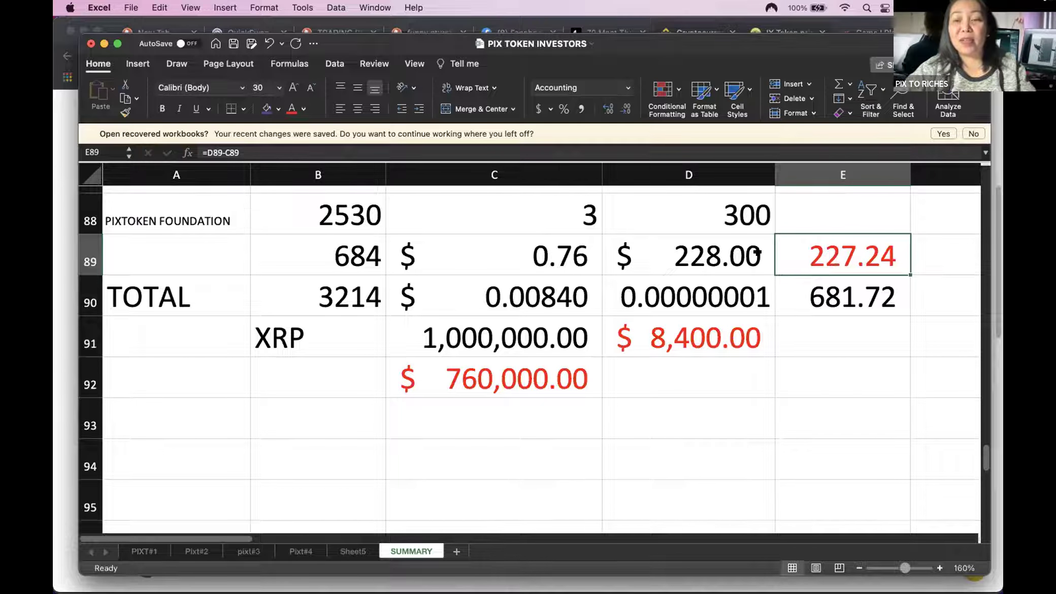
pyautogui.click(820, 293)
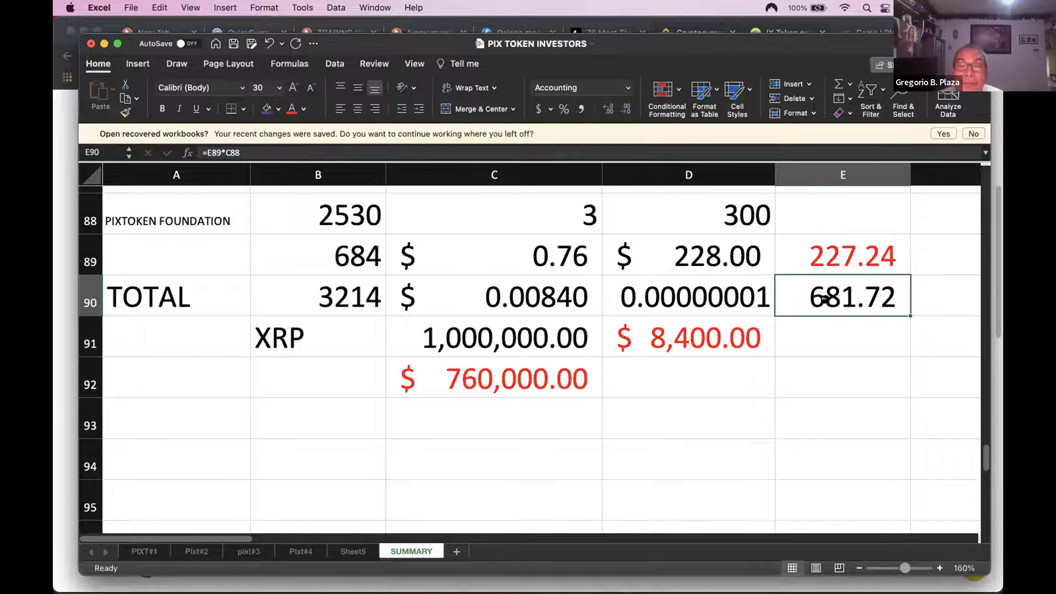
# Show E90 as $681.72 in Accounting format, then review C88 and the 0.76 price.
pyautogui.click(539, 109)
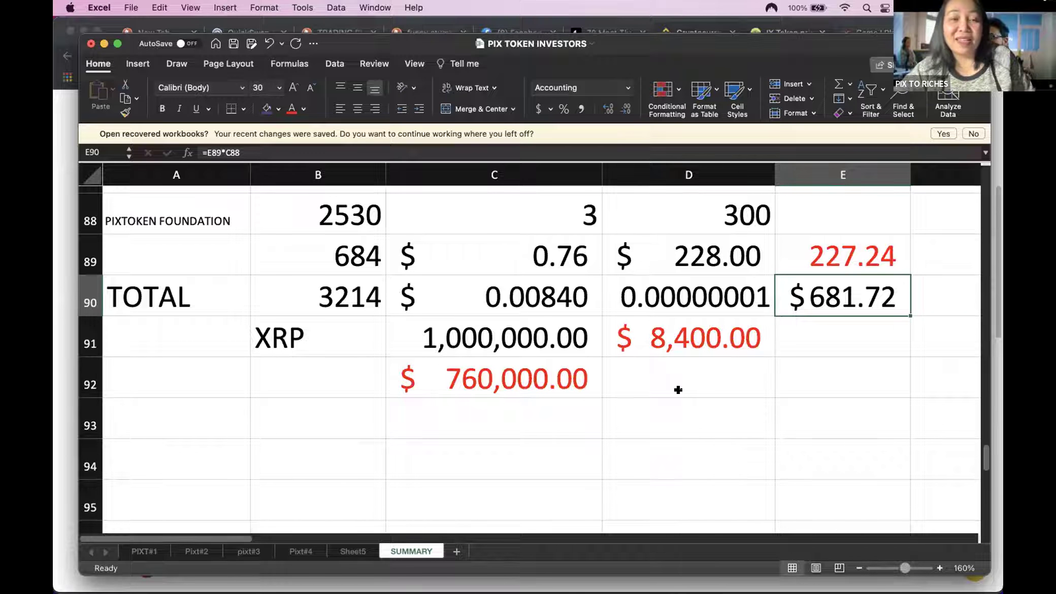
pyautogui.click(579, 220)
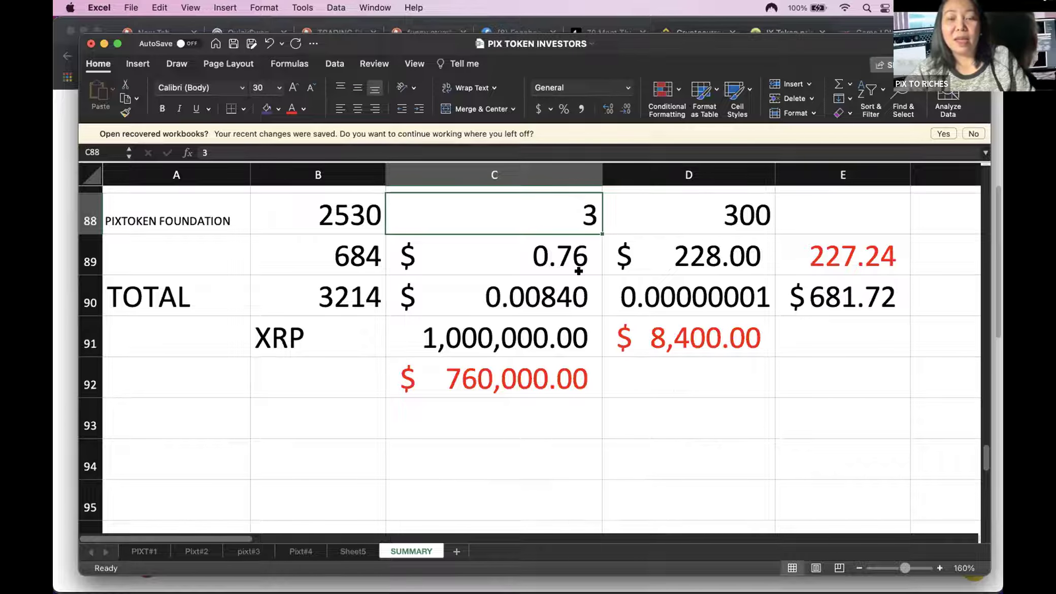
pyautogui.click(538, 259)
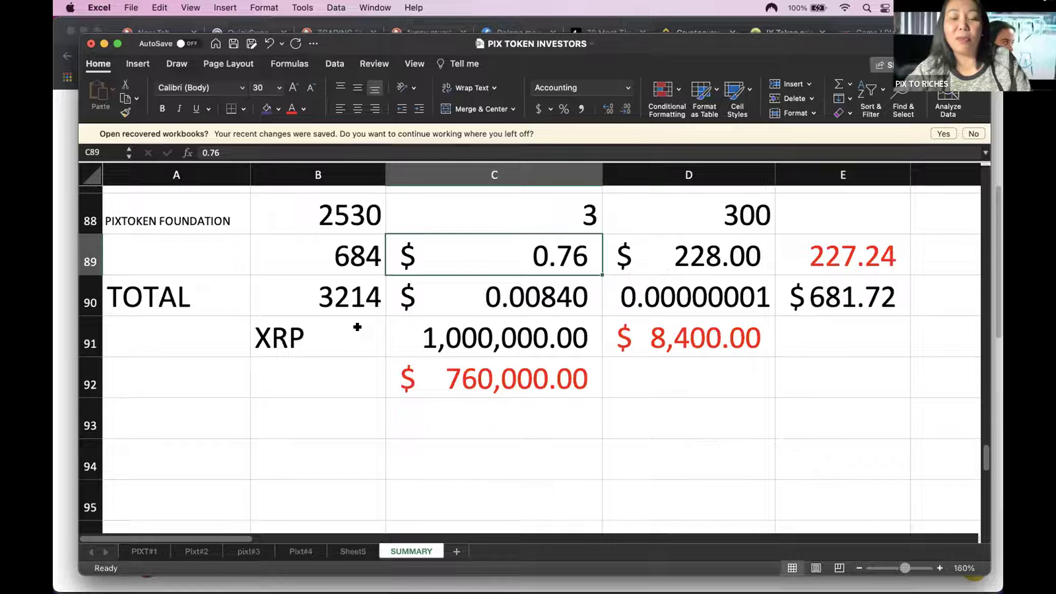
pyautogui.press('super+Tab')
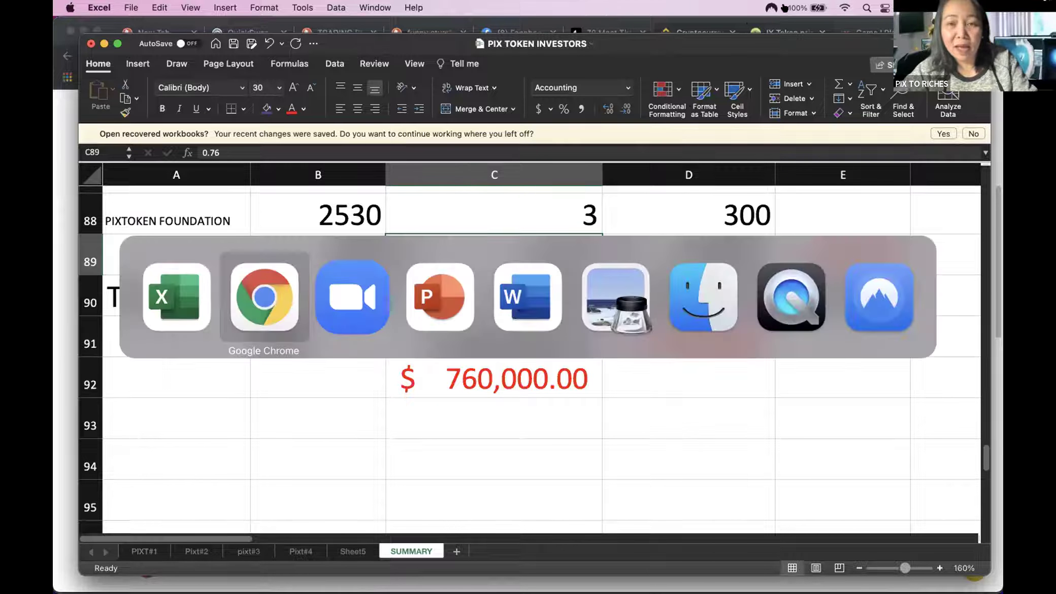
pyautogui.click(751, 25)
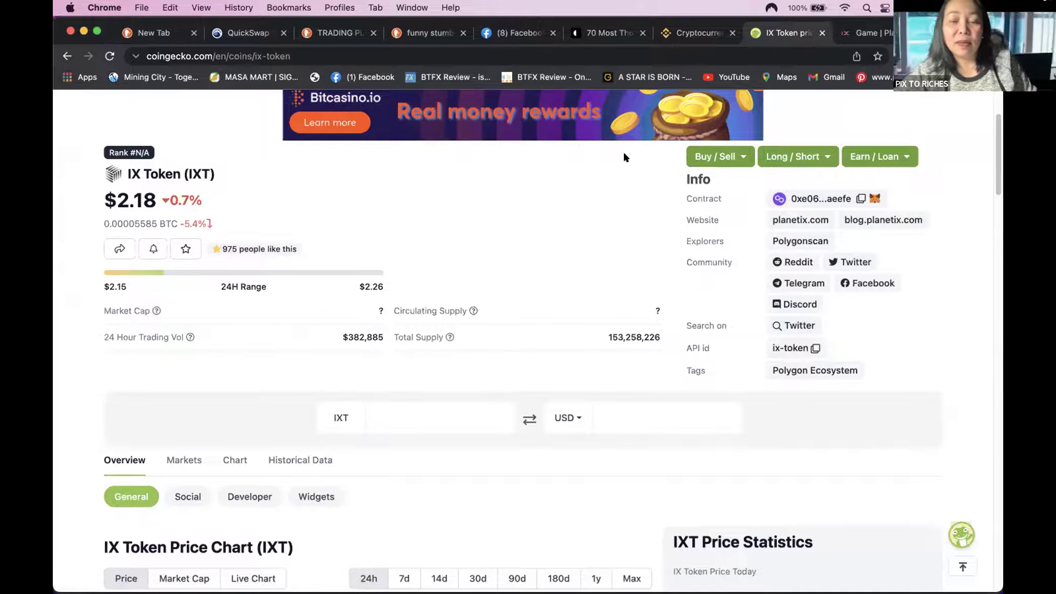
pyautogui.scroll(5, 624, 158)
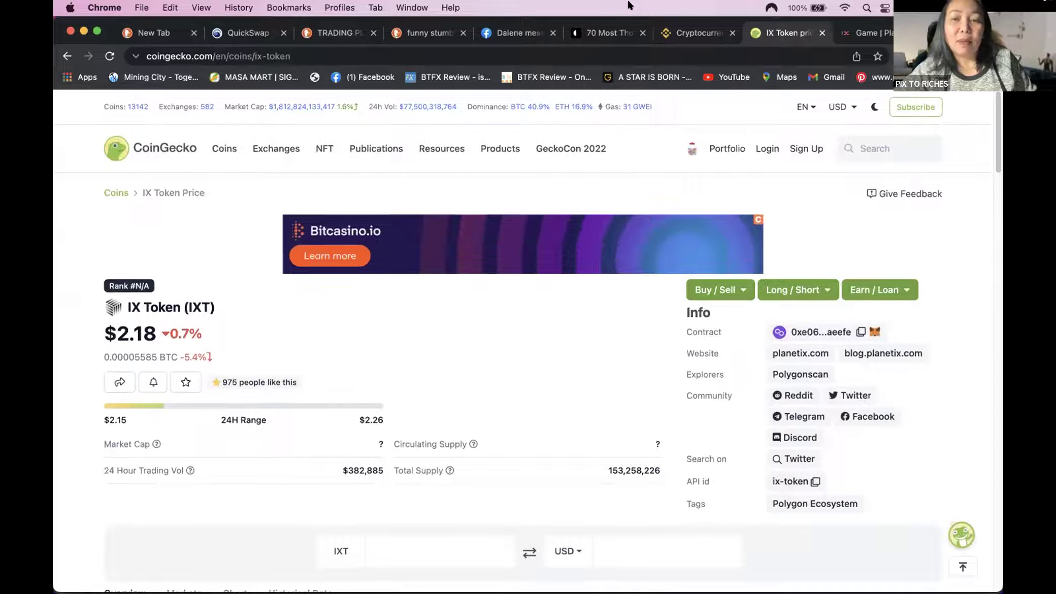
pyautogui.press('super+Tab')
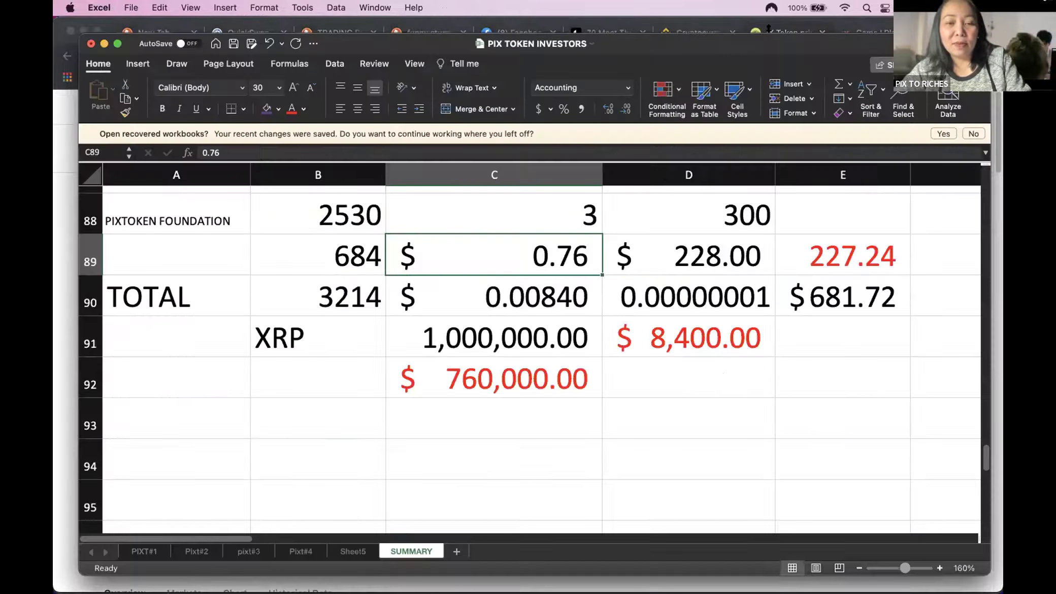
# Check the PIXTOKEN FOUNDATION and TOTAL labels, glance at the IX Token page, return to Excel.
pyautogui.click(160, 220)
pyautogui.click(162, 289)
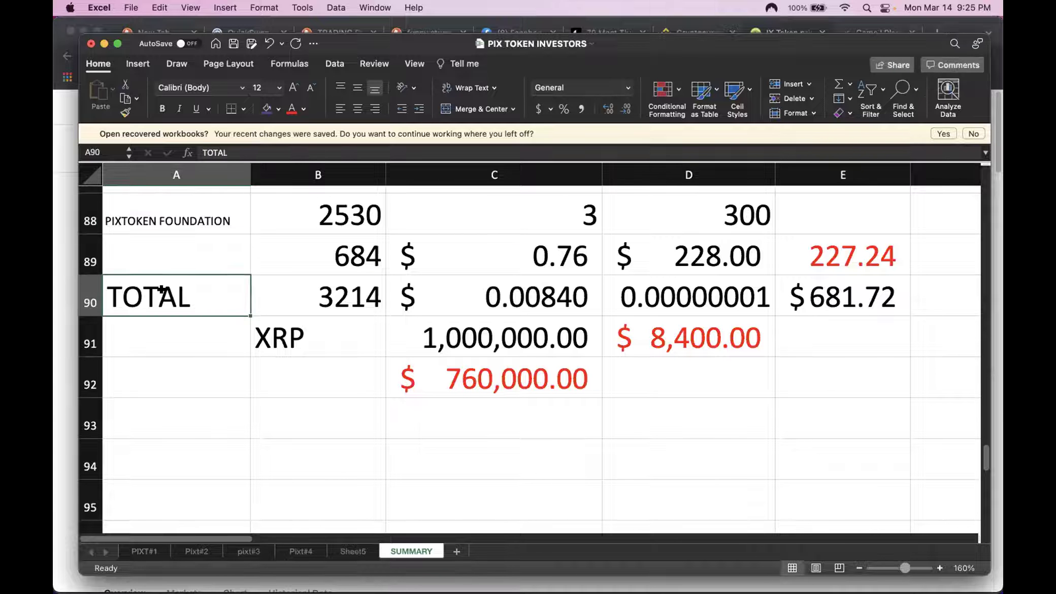
pyautogui.press('Up')
pyautogui.press('Up')
pyautogui.press('super+Tab')
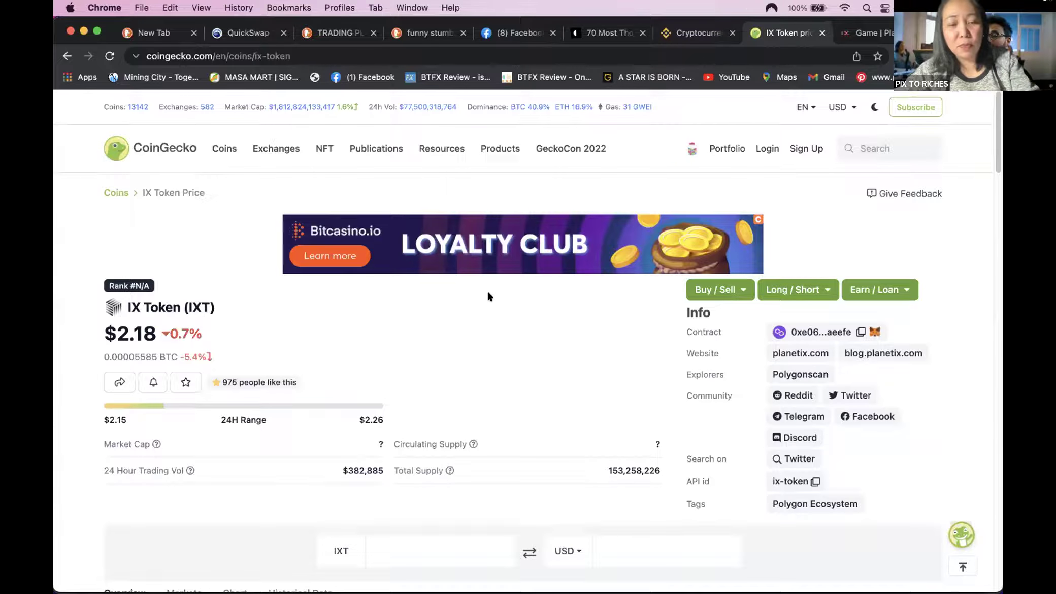
pyautogui.press('super+Tab')
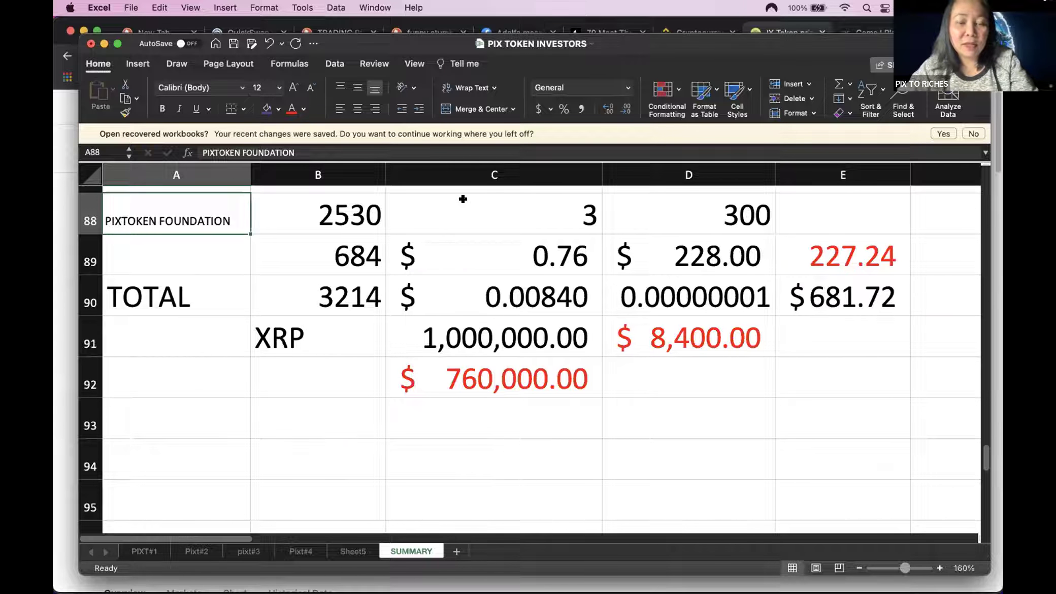
pyautogui.press('super+Tab')
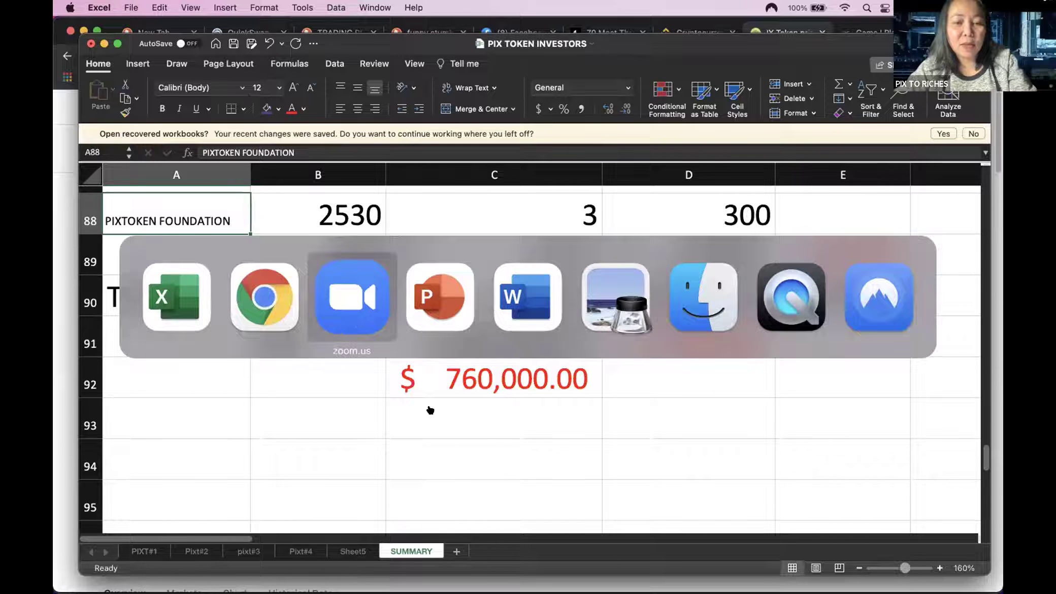
pyautogui.click(427, 408)
# Select the summary block starting from the 2530 figure in B88.
pyautogui.click(257, 217)
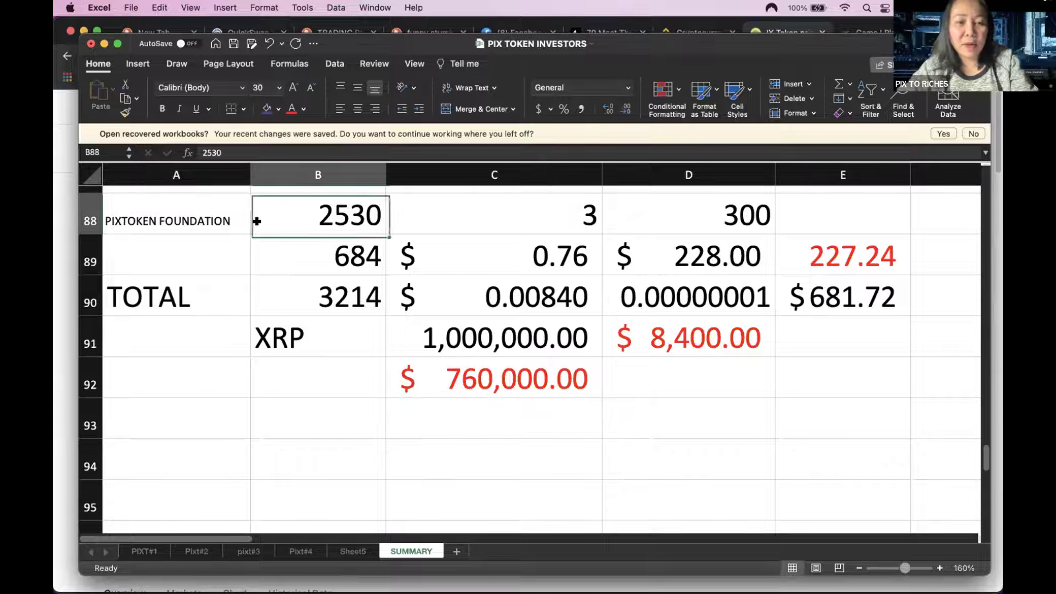
pyautogui.hotkey('shift', 'Left')
pyautogui.hotkey('shift', 'Down')
pyautogui.hotkey('shift', 'Down')
pyautogui.hotkey('shift', 'Down')
pyautogui.hotkey('shift', 'Down')
pyautogui.hotkey('shift', 'Down')
pyautogui.hotkey('shift', 'Down')
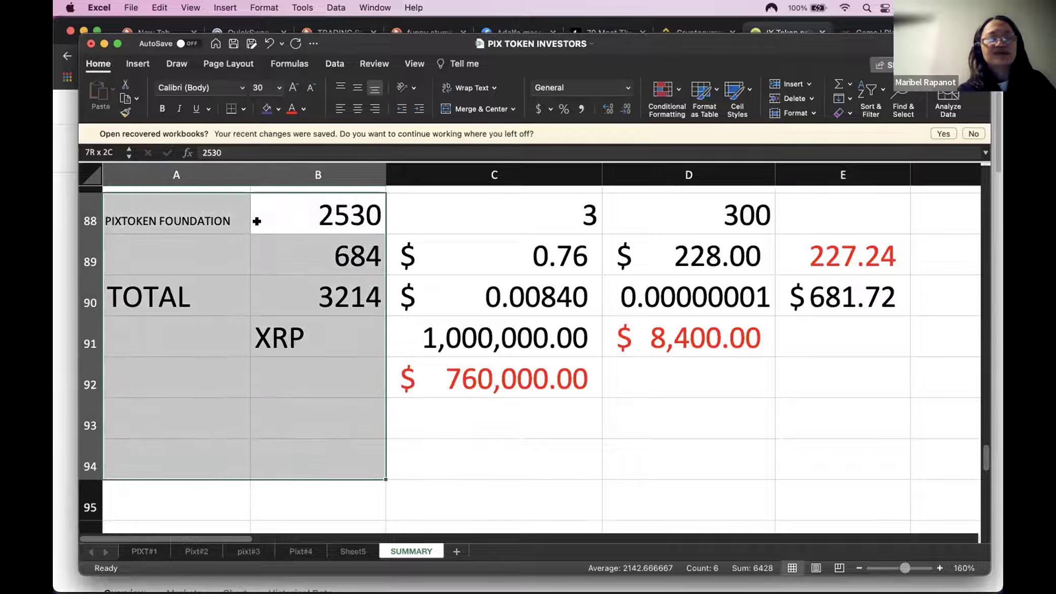
# Delete the B88:F94 figures plus the TOTAL and PIXTOKEN FOUNDATION labels in A90 and A88.
pyautogui.hotkey('shift', 'Right')
pyautogui.hotkey('shift', 'Right')
pyautogui.hotkey('shift', 'Right')
pyautogui.hotkey('shift', 'Right')
pyautogui.hotkey('shift', 'Right')
pyautogui.press('Delete')
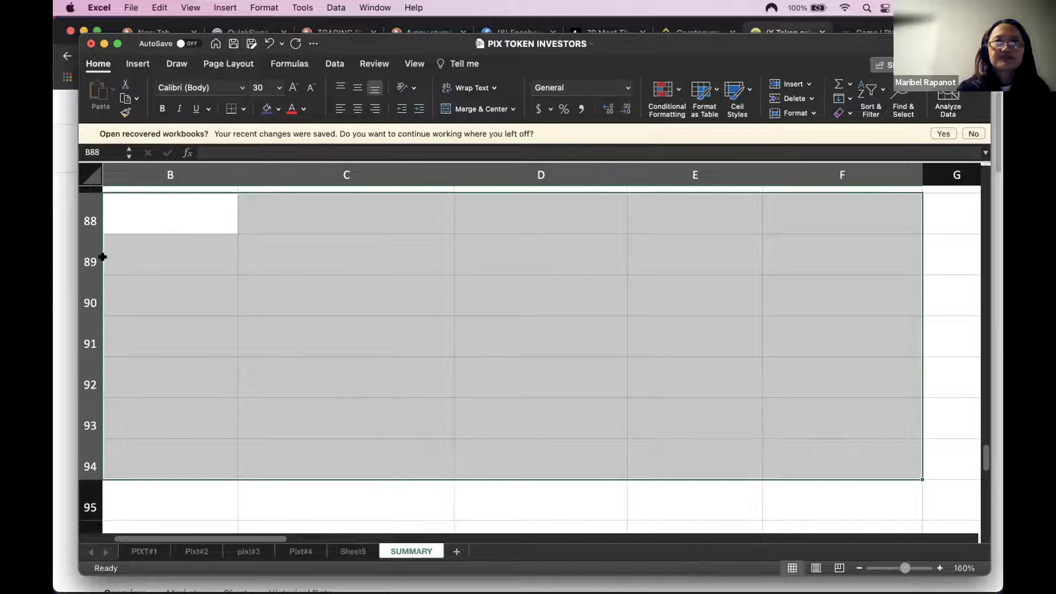
pyautogui.hscroll(-3, 136, 318)
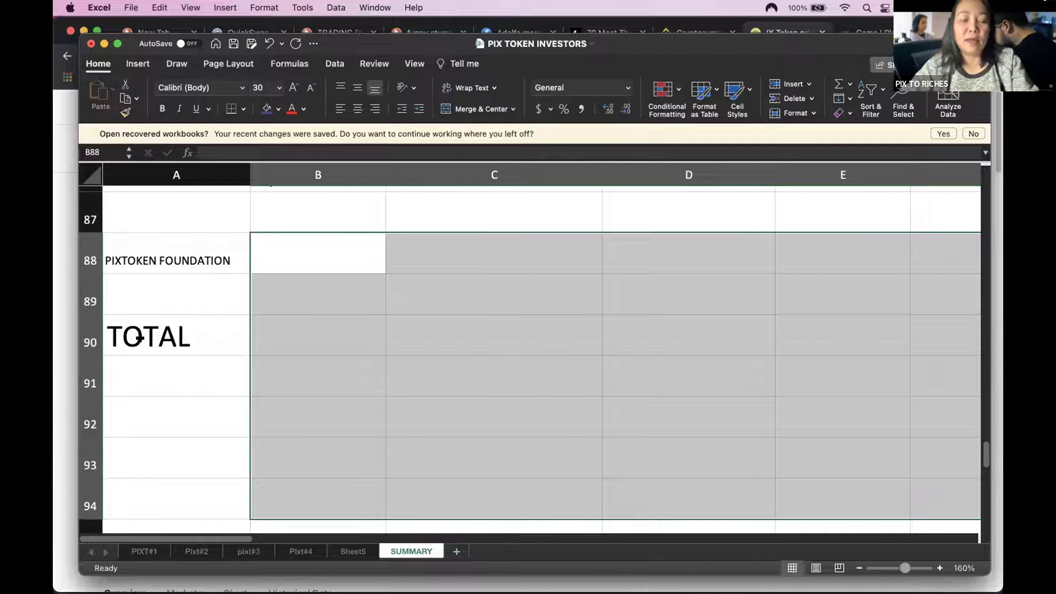
pyautogui.click(136, 343)
pyautogui.press('Delete')
pyautogui.click(150, 258)
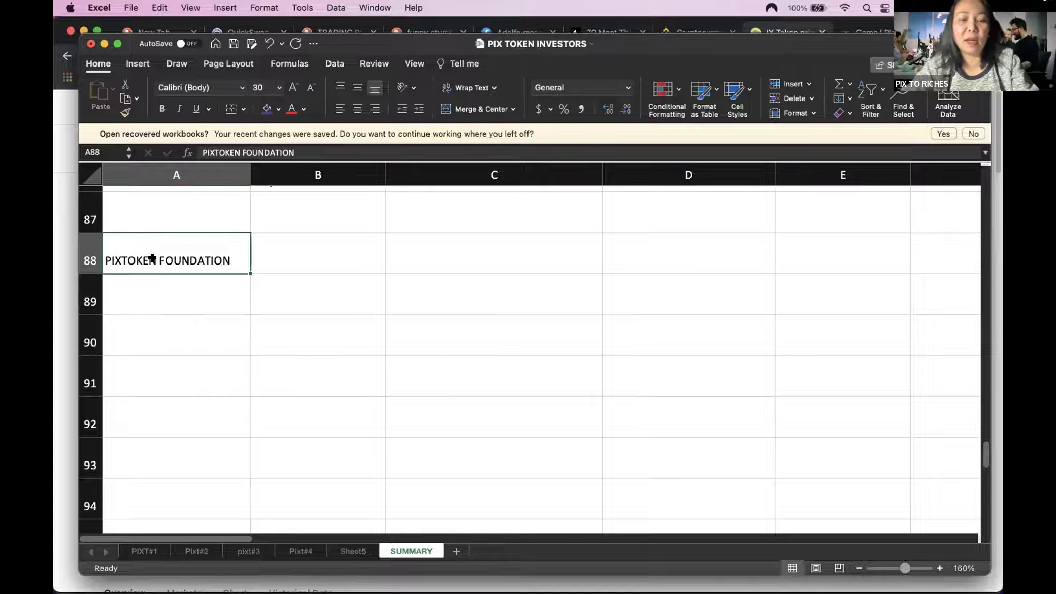
pyautogui.press('Delete')
pyautogui.press('super+Tab')
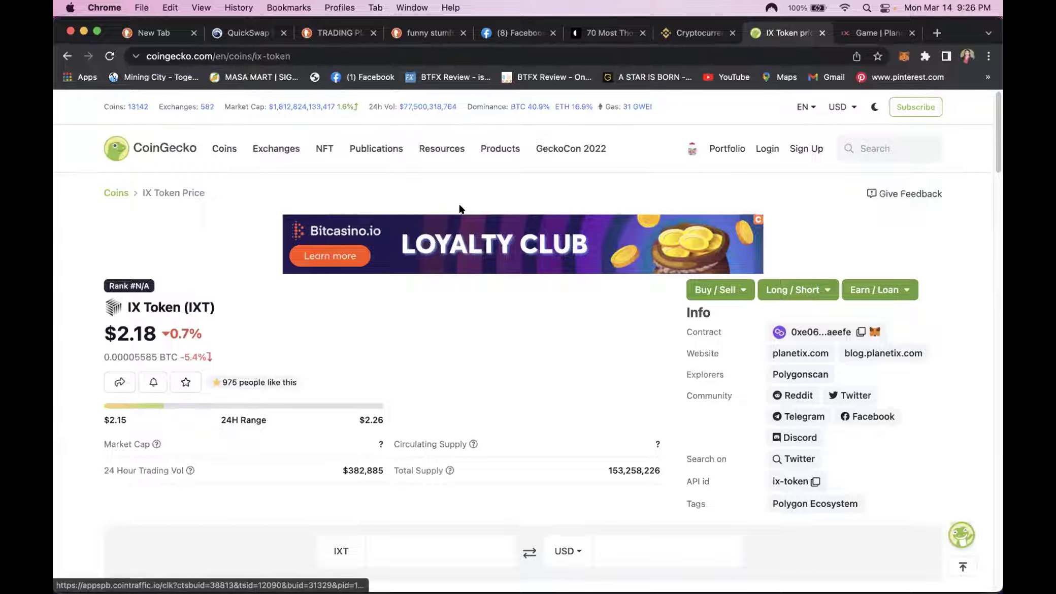
pyautogui.press('super+Tab')
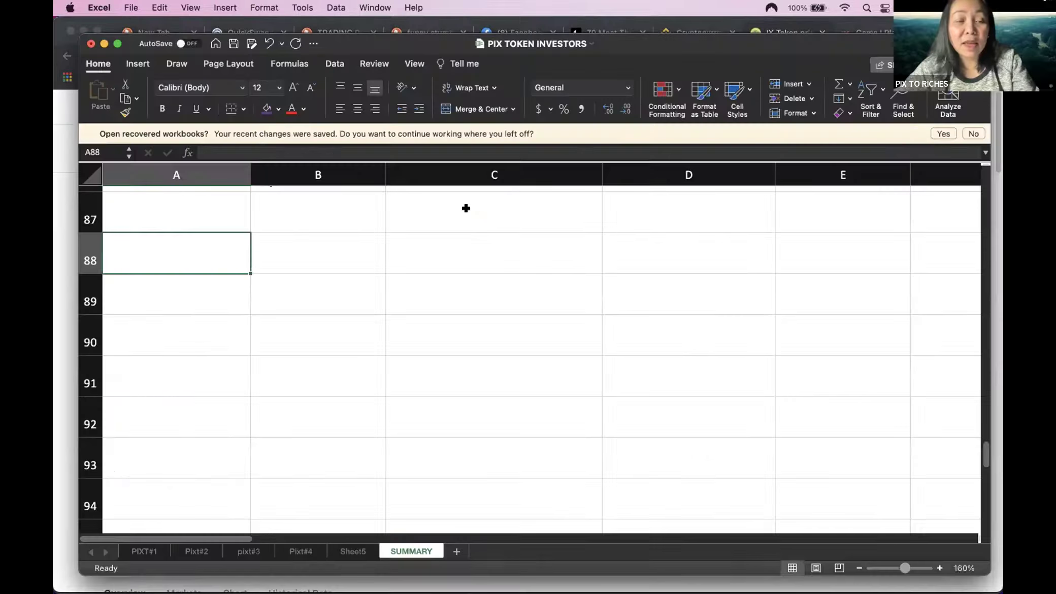
# Move to Chrome's IX Token page, then via the Binance markets tab to the Paybis quotes article.
pyautogui.press('super+Tab')
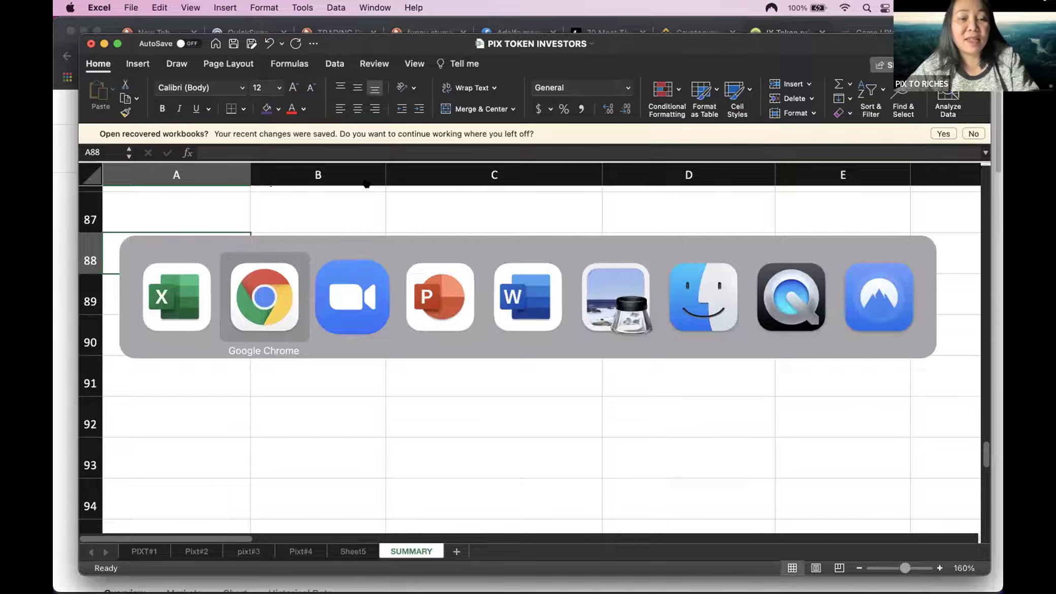
pyautogui.press('super+Tab')
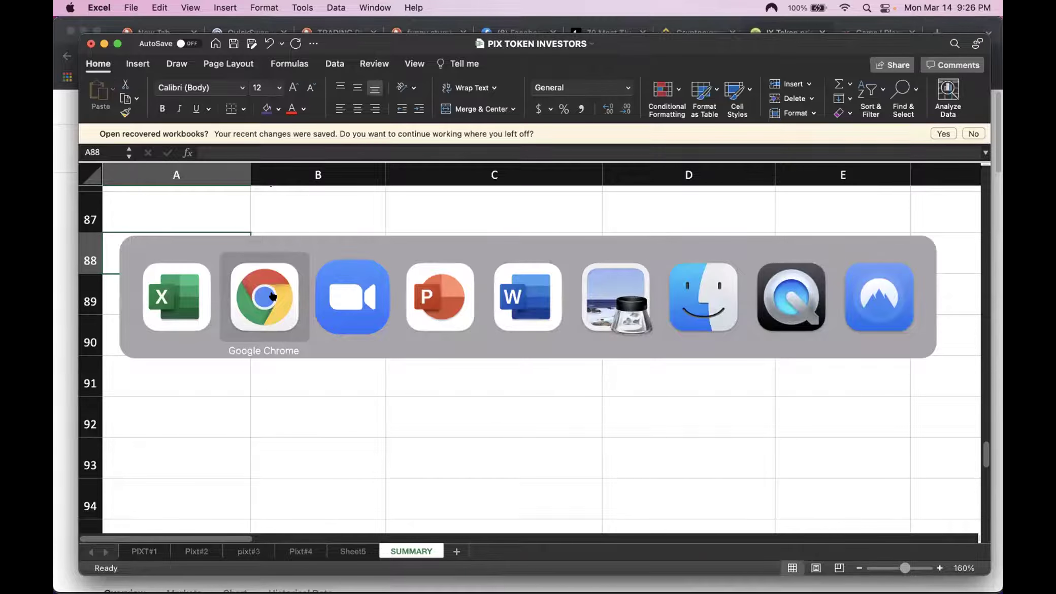
pyautogui.click(272, 295)
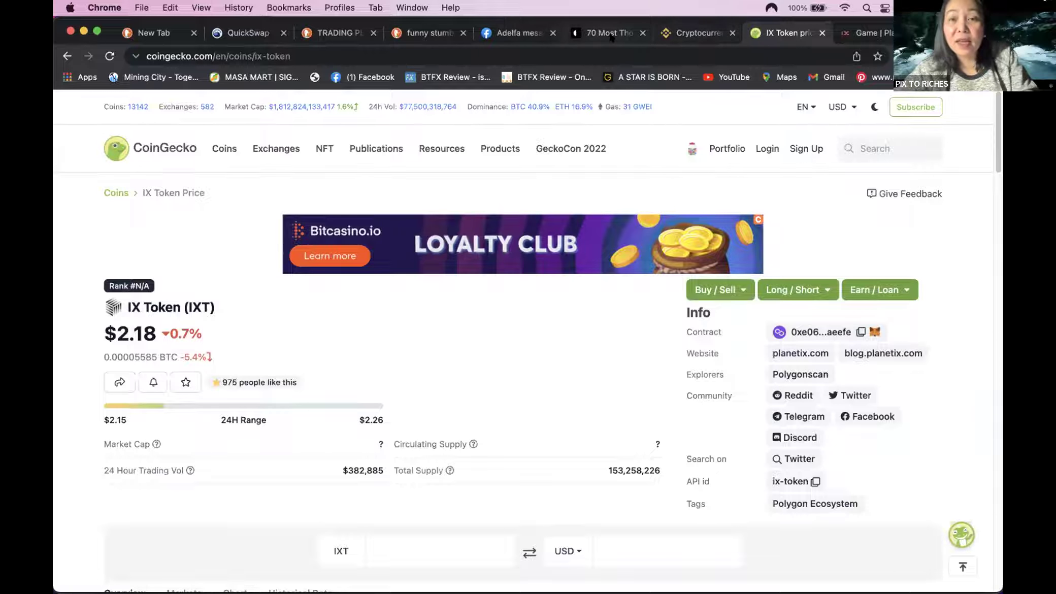
pyautogui.press('super+Tab')
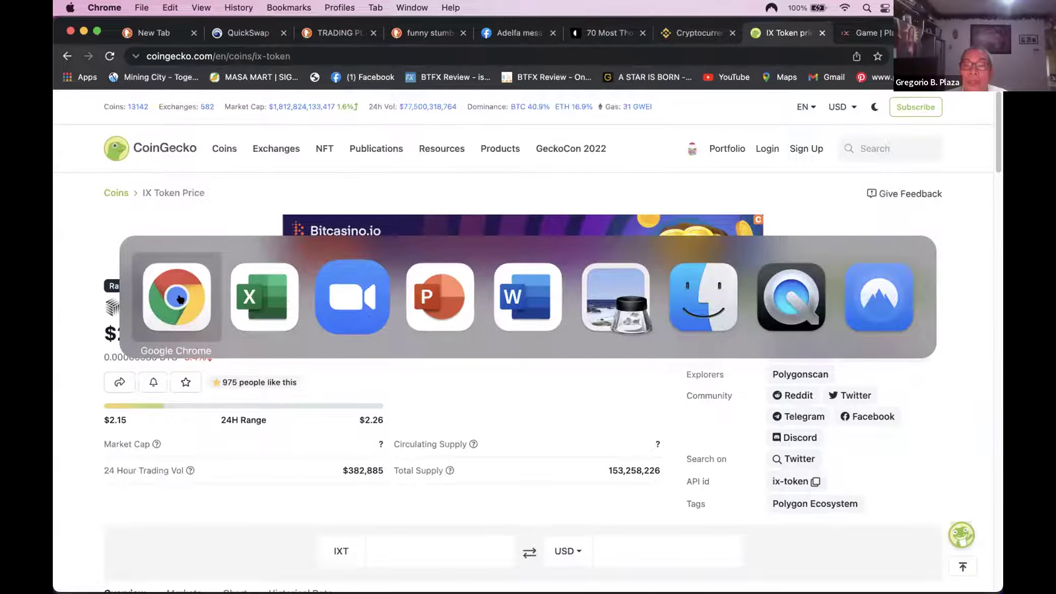
pyautogui.click(180, 295)
pyautogui.click(709, 32)
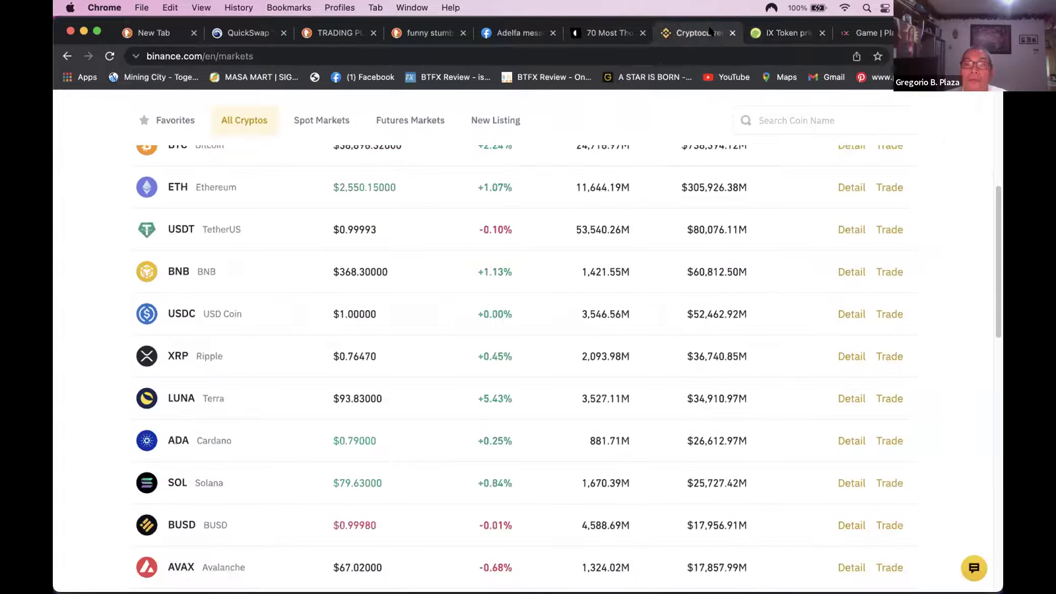
pyautogui.click(607, 32)
pyautogui.click(466, 55)
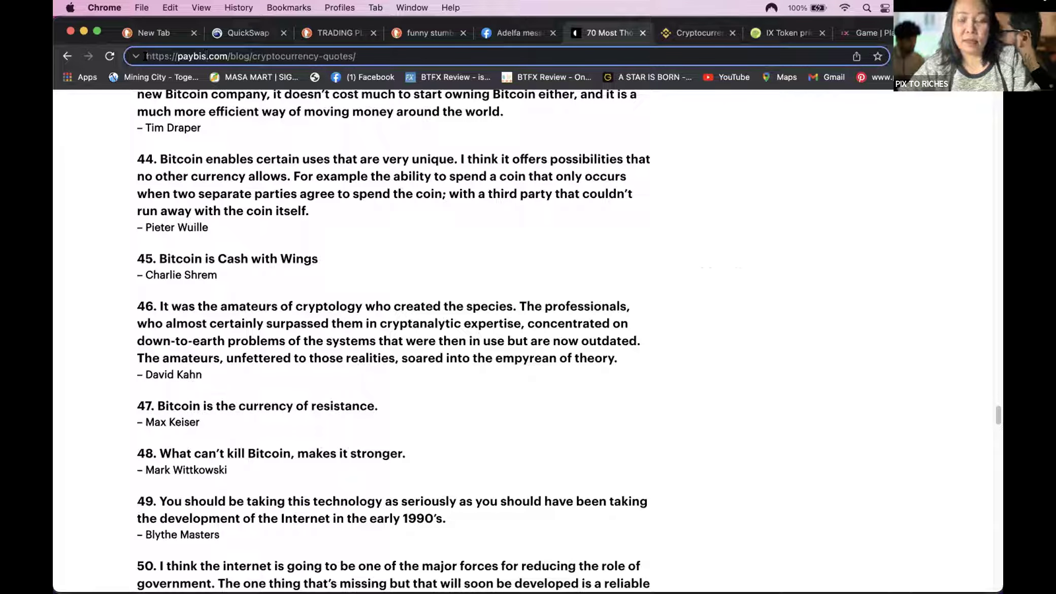
# Replace the page address with crowd1.com and load the site.
pyautogui.press('super+a')
pyautogui.press('BackSpace')
pyautogui.write('r')
pyautogui.press('BackSpace')
pyautogui.write('ccrow')
pyautogui.press('BackSpace')
pyautogui.press('BackSpace')
pyautogui.press('BackSpace')
pyautogui.press('BackSpace')
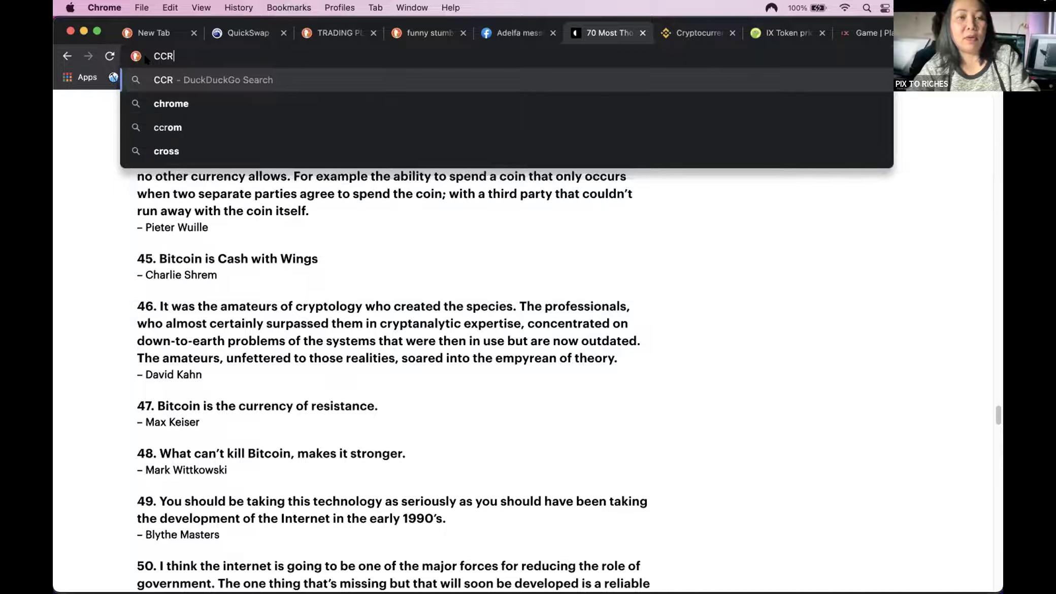
pyautogui.write('rOWD')
pyautogui.press('Return')
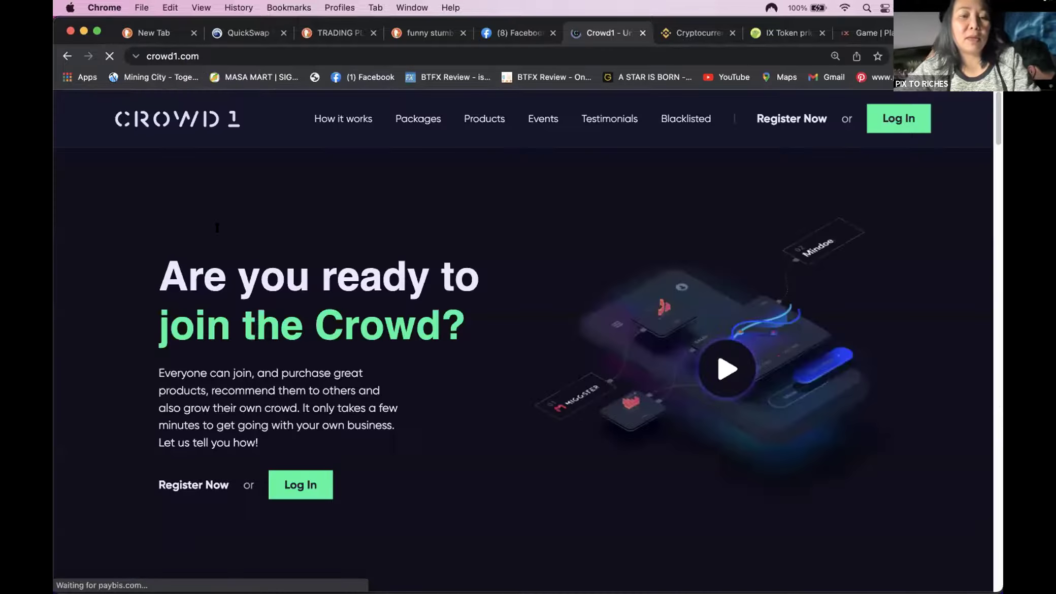
# Log in to Crowd1 with the member's username and account password.
pyautogui.click(301, 484)
pyautogui.write('C')
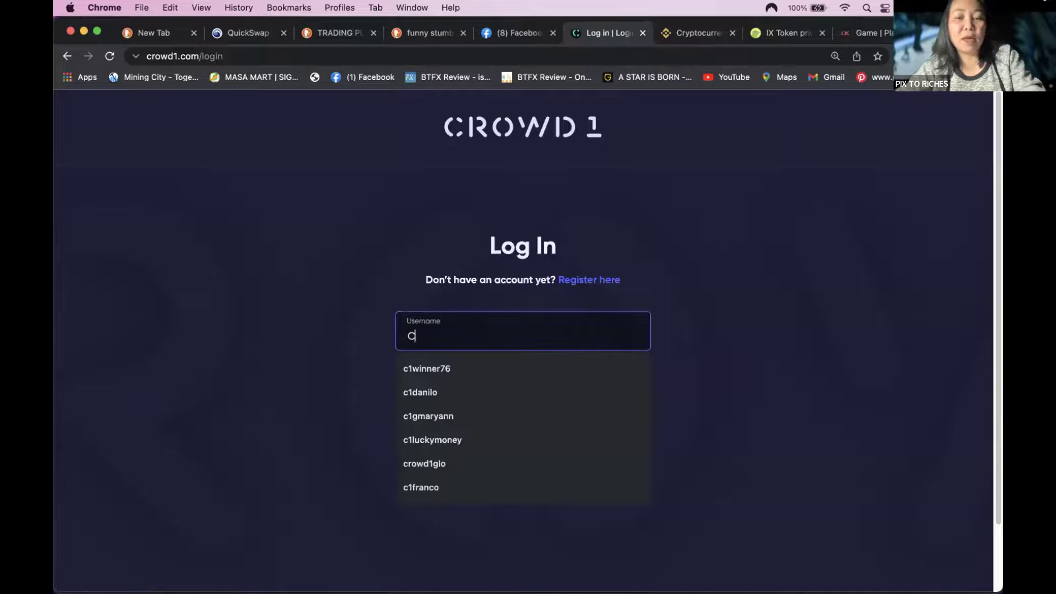
pyautogui.write('1WINNER76')
pyautogui.press('Tab')
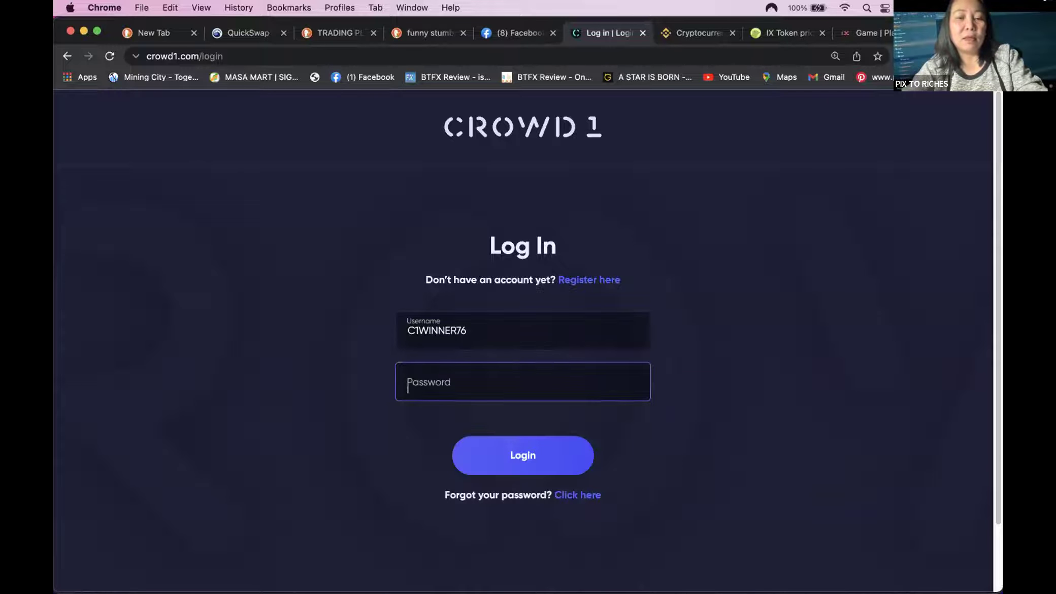
pyautogui.write('**')
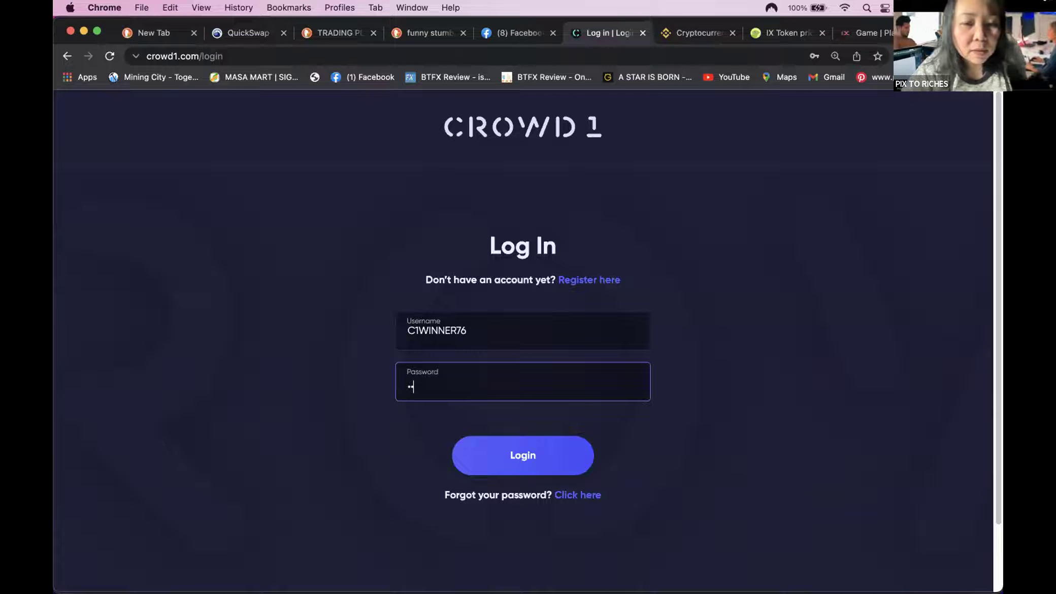
pyautogui.press('BackSpace')
pyautogui.press('BackSpace')
pyautogui.press('BackSpace')
pyautogui.press('BackSpace')
pyautogui.write('*****')
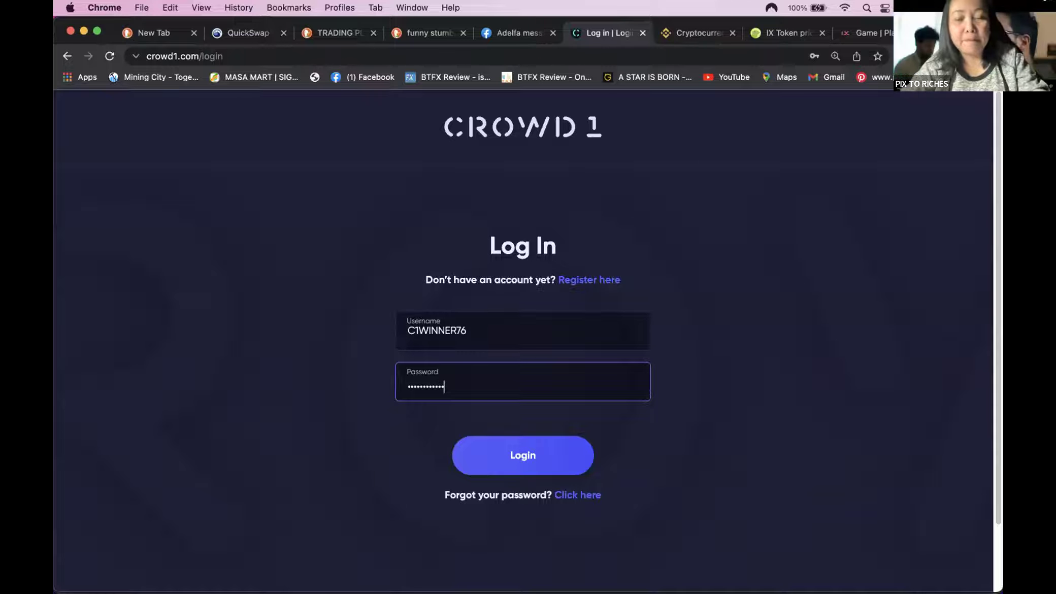
pyautogui.press('Return')
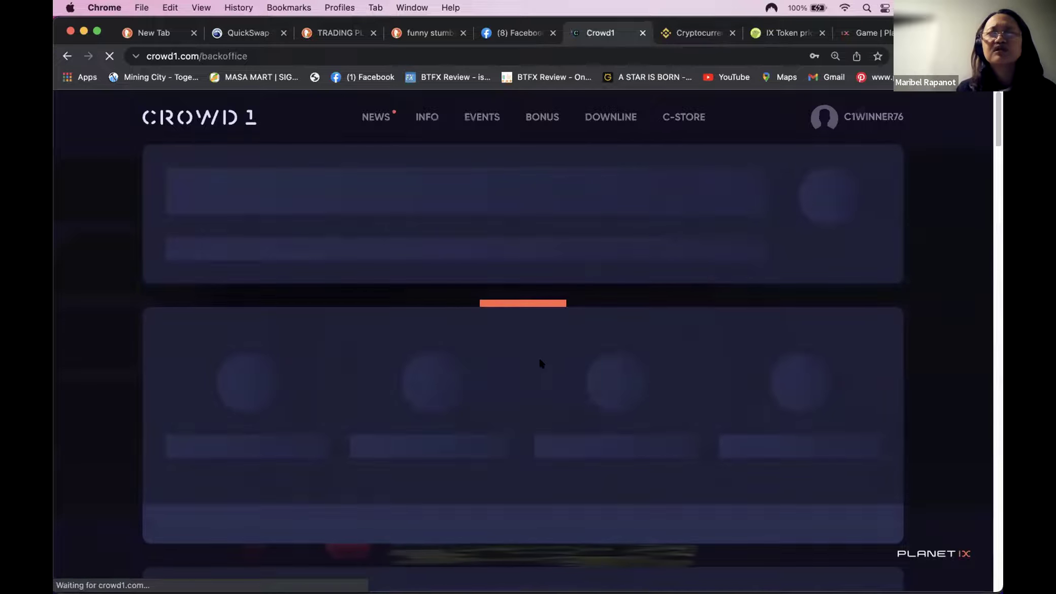
# Browse the back office, glance at Binance and Excel, then show the avatar's account menu.
pyautogui.scroll(-5, 540, 366)
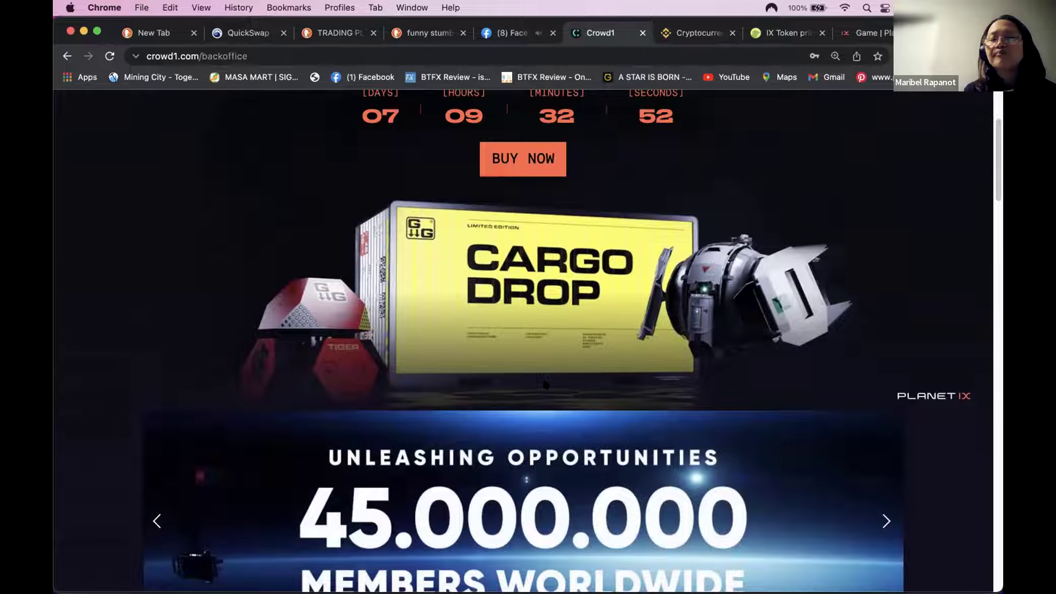
pyautogui.scroll(-3, 618, 280)
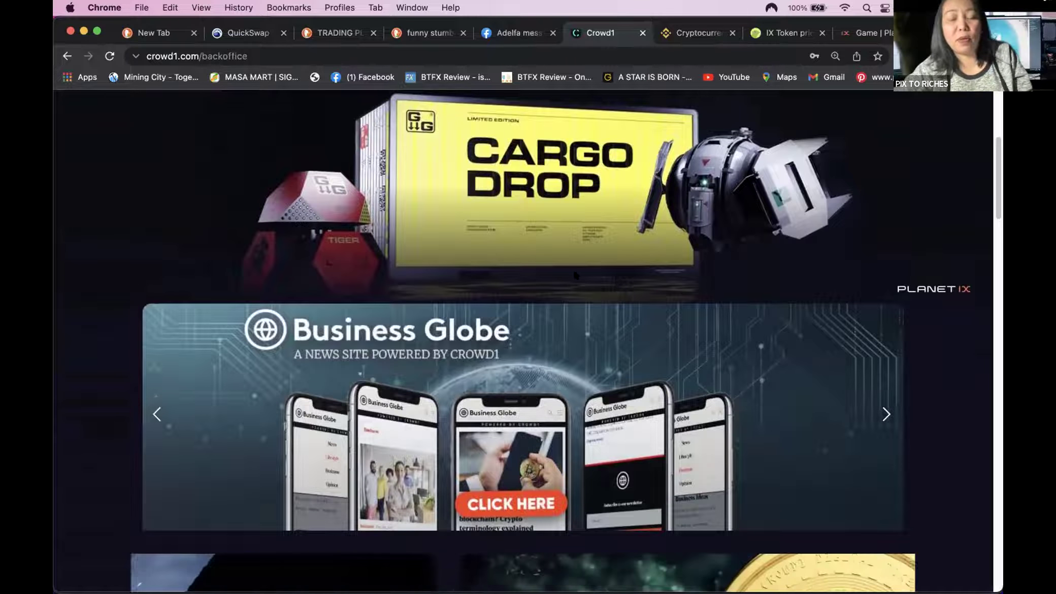
pyautogui.scroll(7, 618, 280)
pyautogui.scroll(-1, 555, 277)
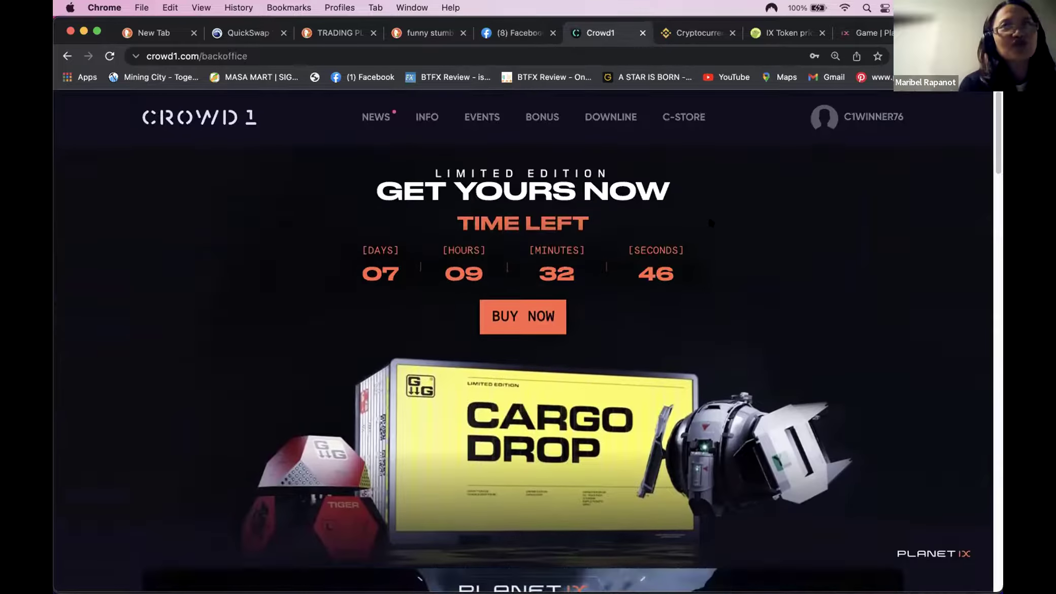
pyautogui.click(676, 33)
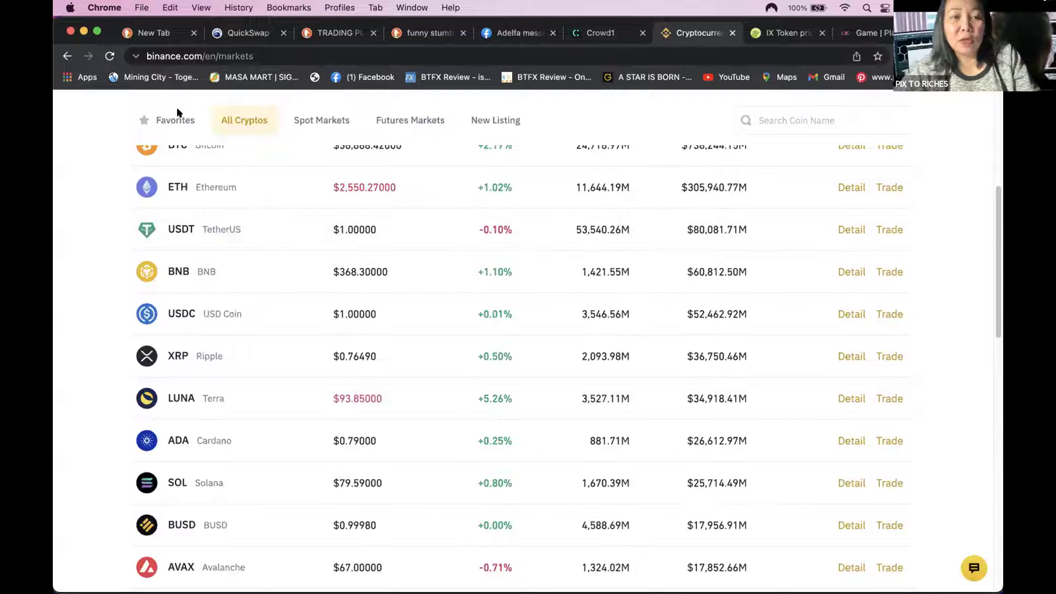
pyautogui.press('super+Tab')
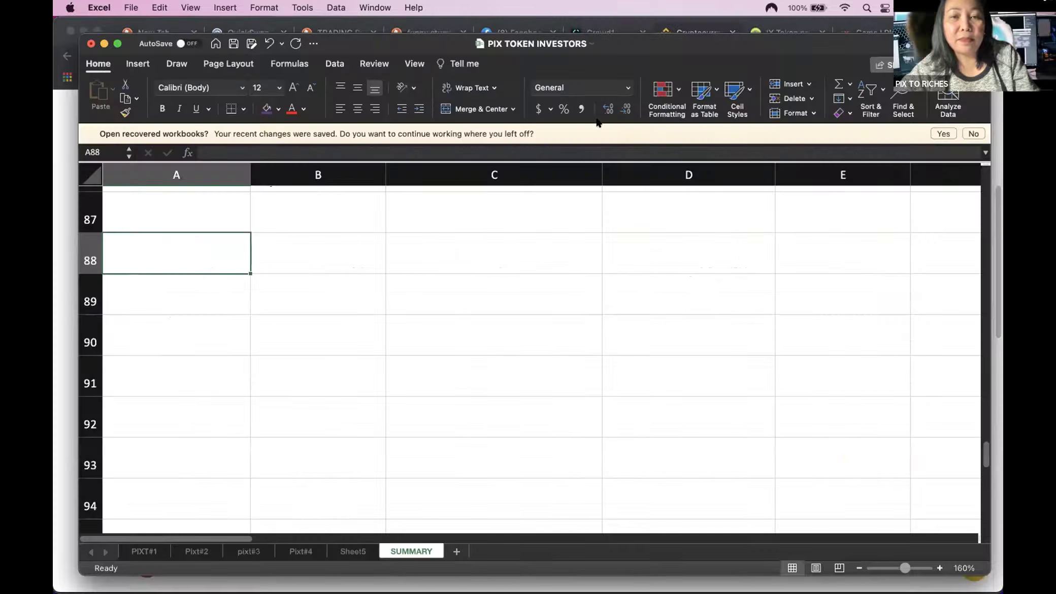
pyautogui.click(599, 30)
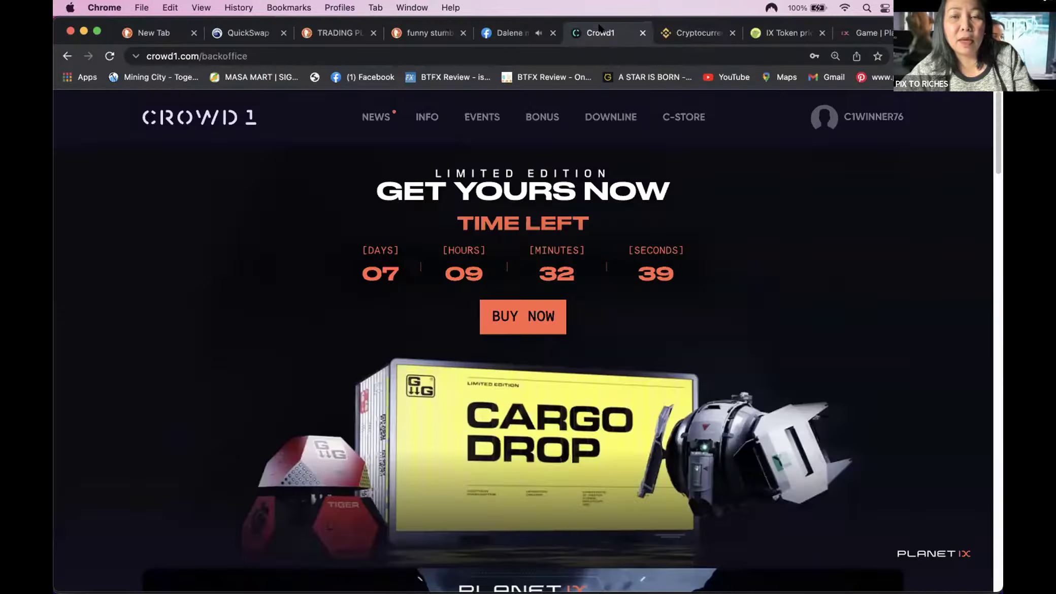
pyautogui.moveTo(823, 117)
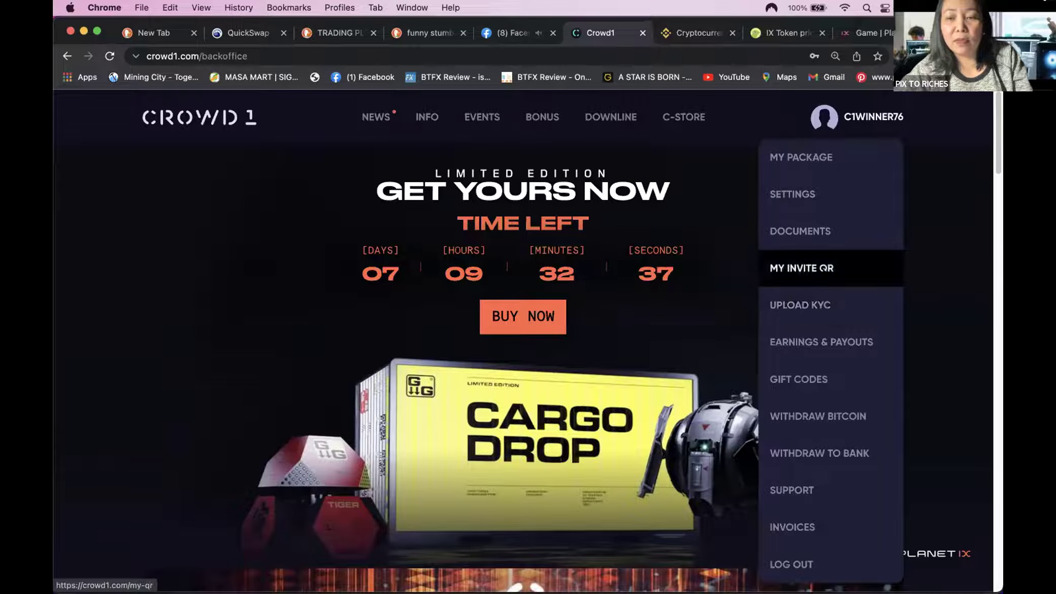
# Generate a 0.0086 BTC bitcoin payment for the 2990 BP Planet IX Cargo Drop gift code.
pyautogui.click(814, 380)
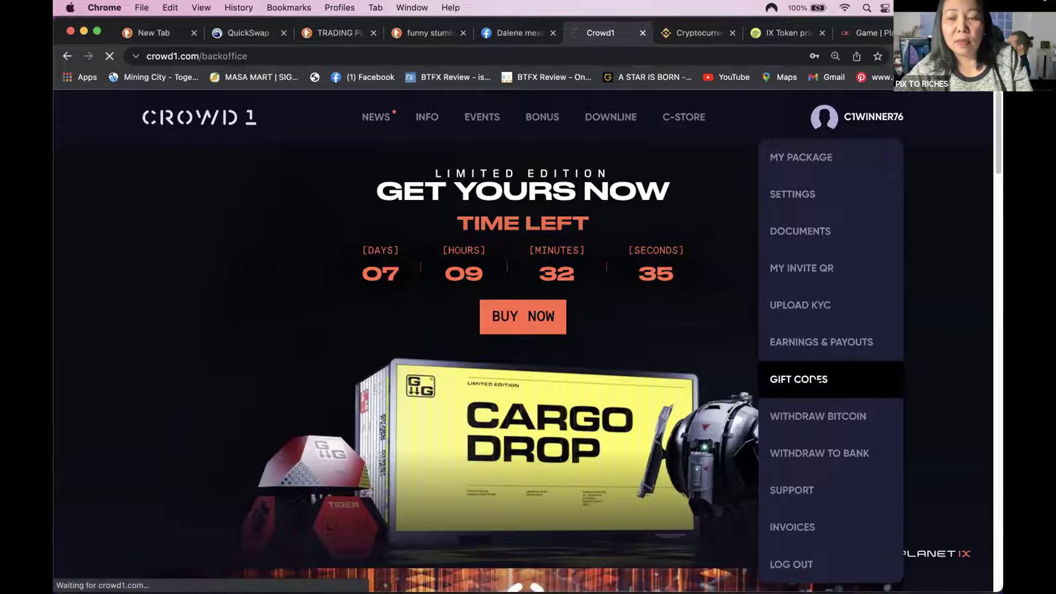
pyautogui.scroll(-5, 814, 382)
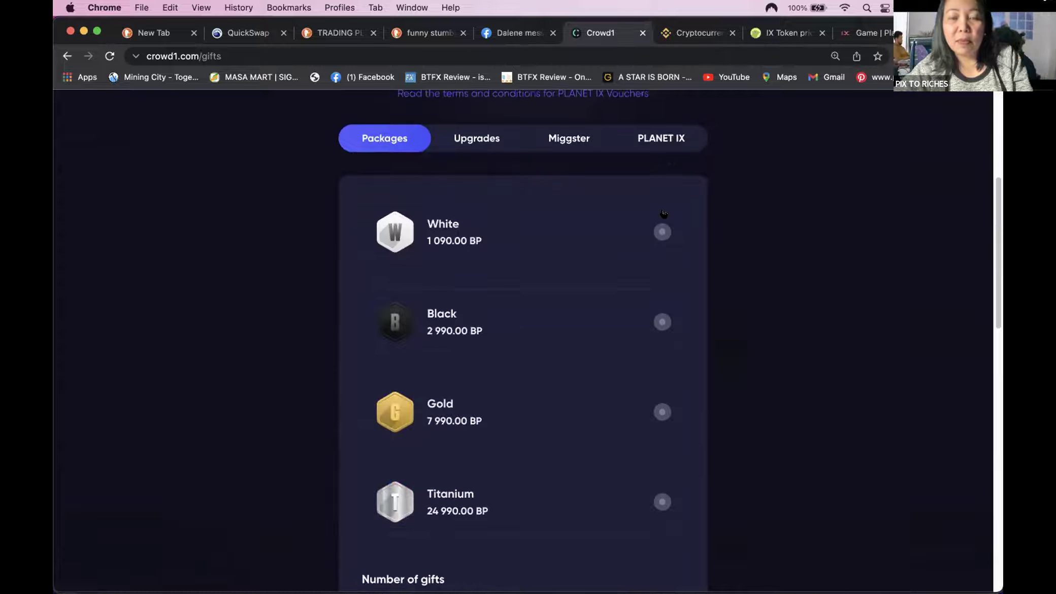
pyautogui.click(654, 225)
pyautogui.click(670, 138)
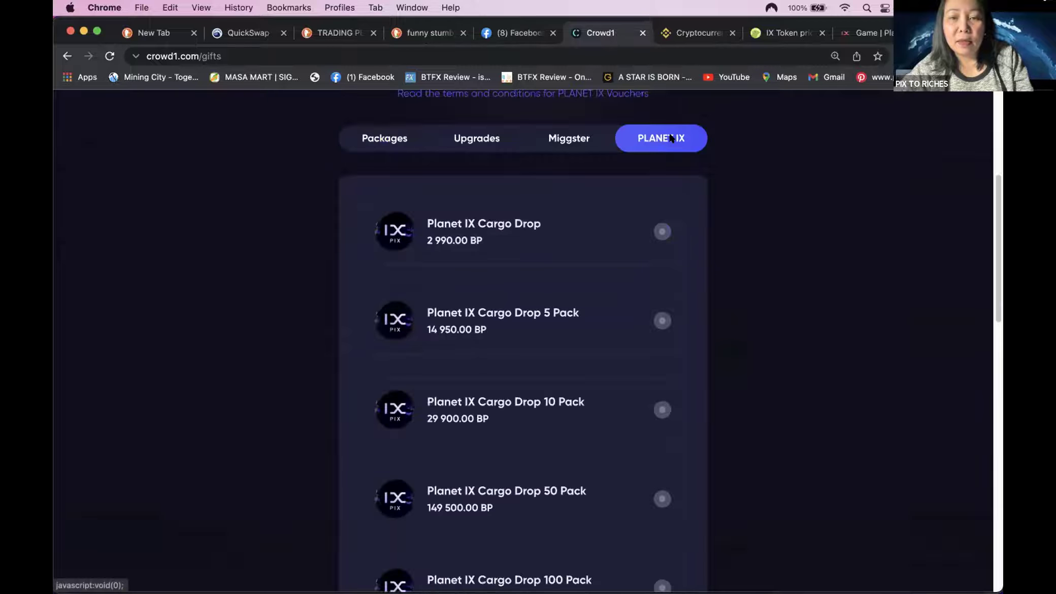
pyautogui.scroll(-5, 535, 219)
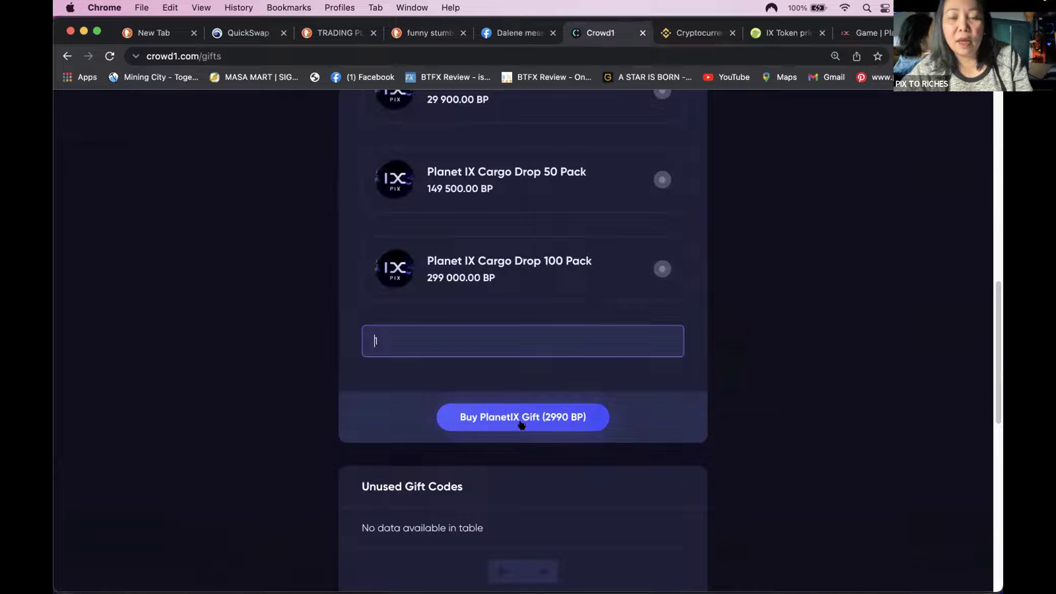
pyautogui.click(522, 417)
pyautogui.click(527, 451)
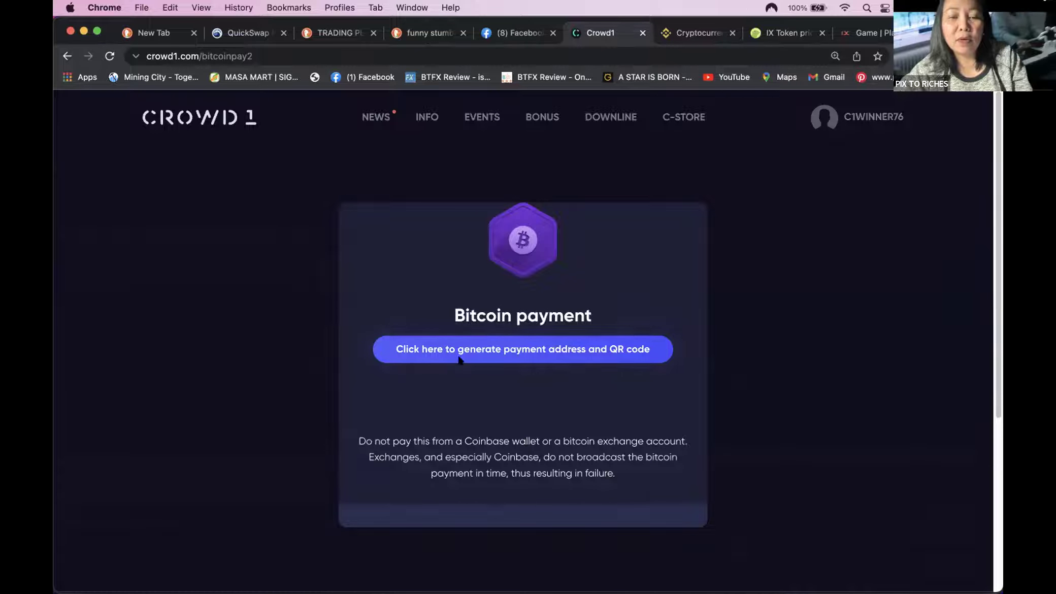
pyautogui.click(497, 339)
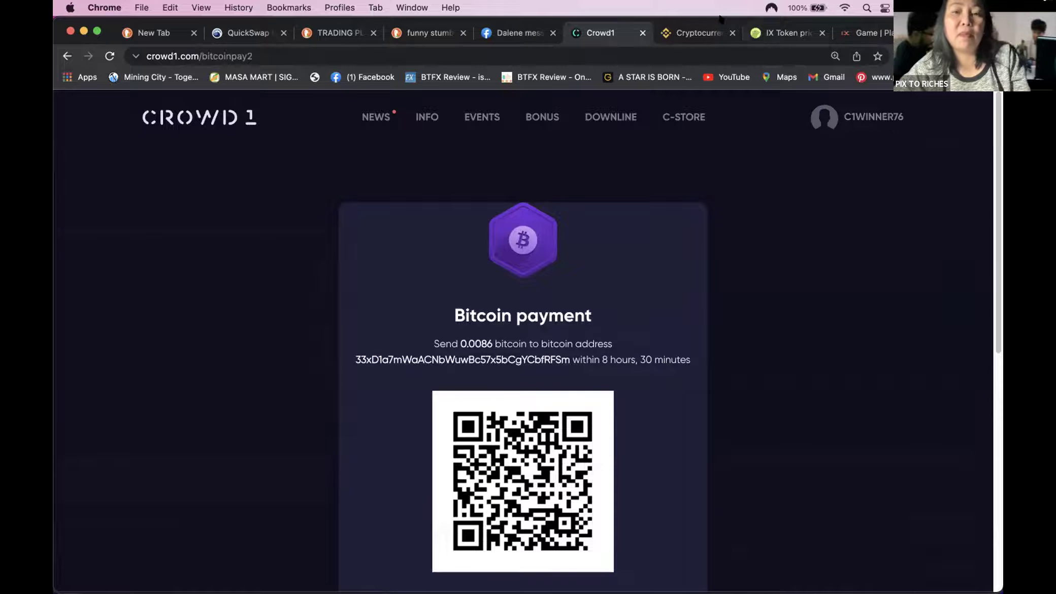
pyautogui.click(696, 33)
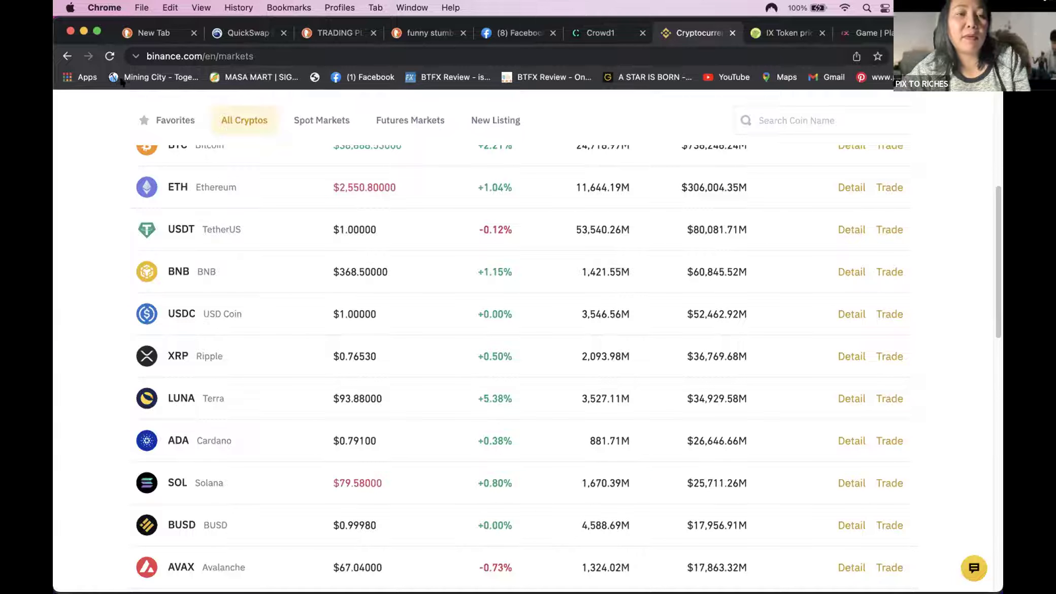
# Open Binance's Buy Crypto with Credit/Debit Card page and set the spend currency to PHP.
pyautogui.scroll(6, 233, 198)
pyautogui.moveTo(213, 103)
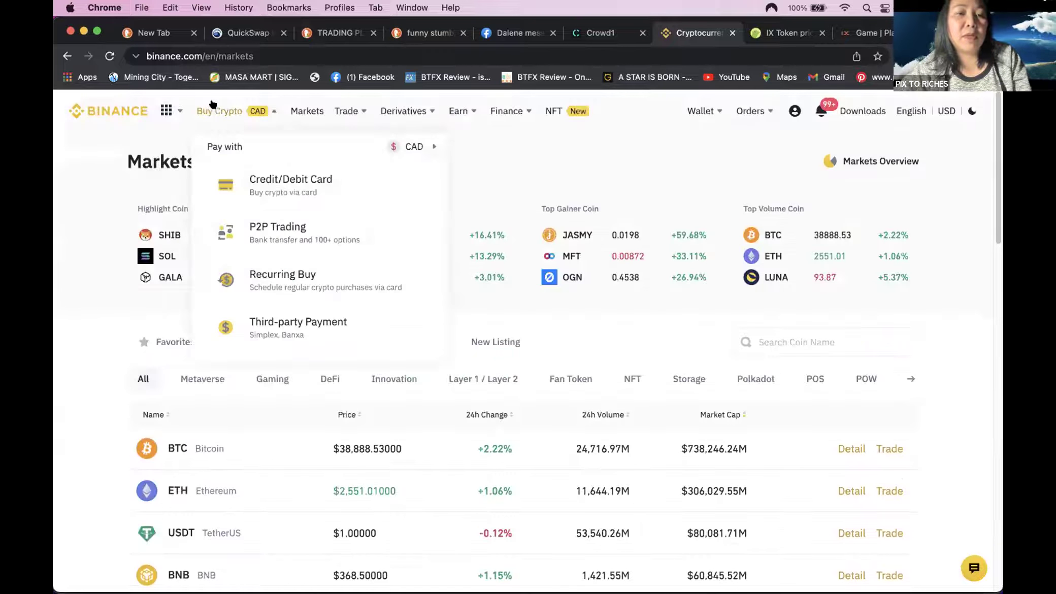
pyautogui.click(250, 180)
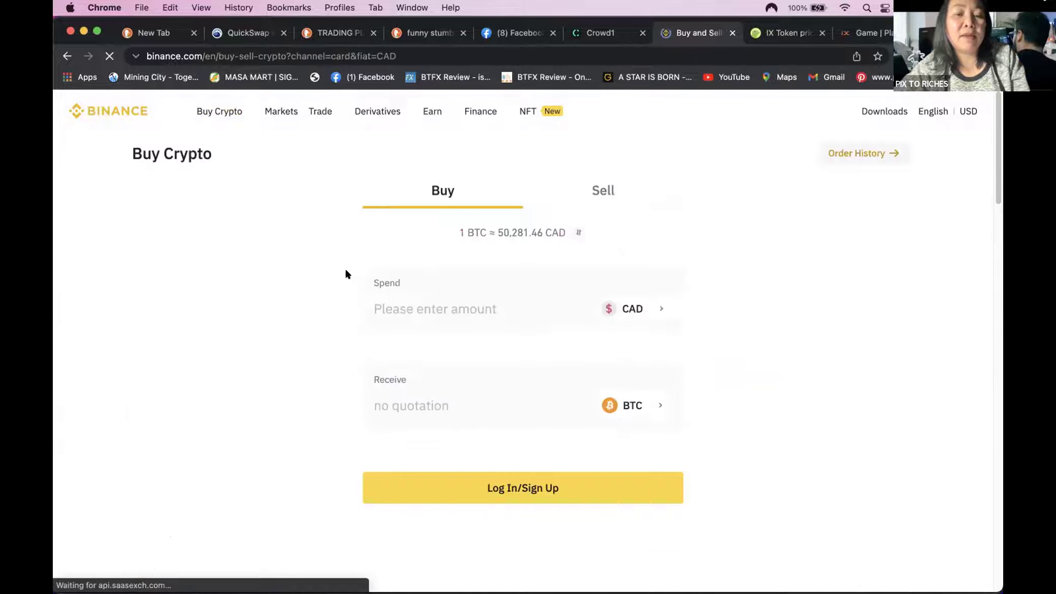
pyautogui.click(651, 305)
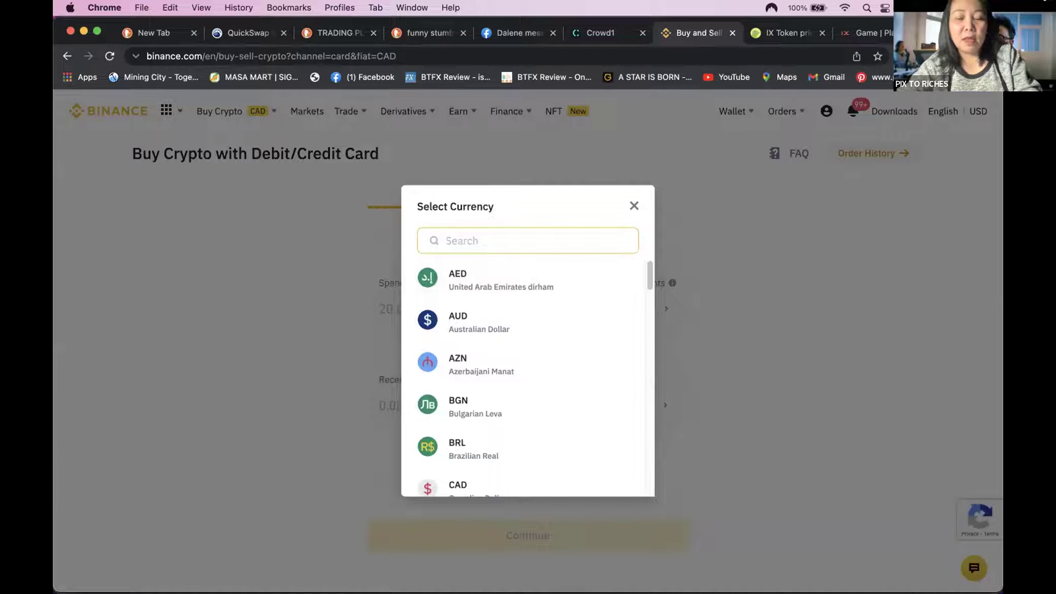
pyautogui.write('PHP')
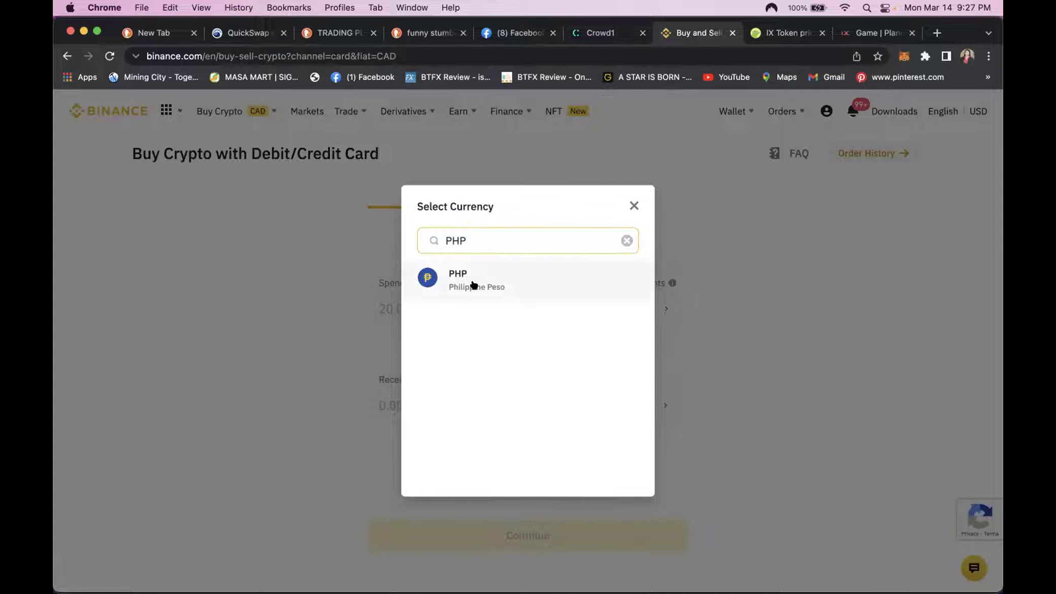
pyautogui.click(473, 285)
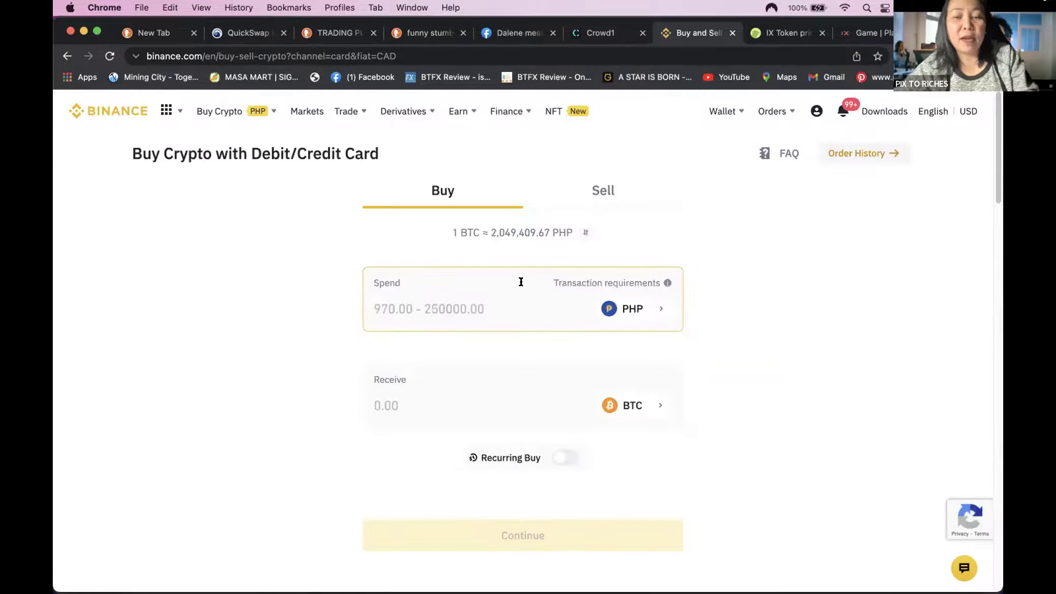
# Switch the spend currency back to CAD, quoting 1 BTC ≈ 50,208.29 CAD.
pyautogui.click(509, 395)
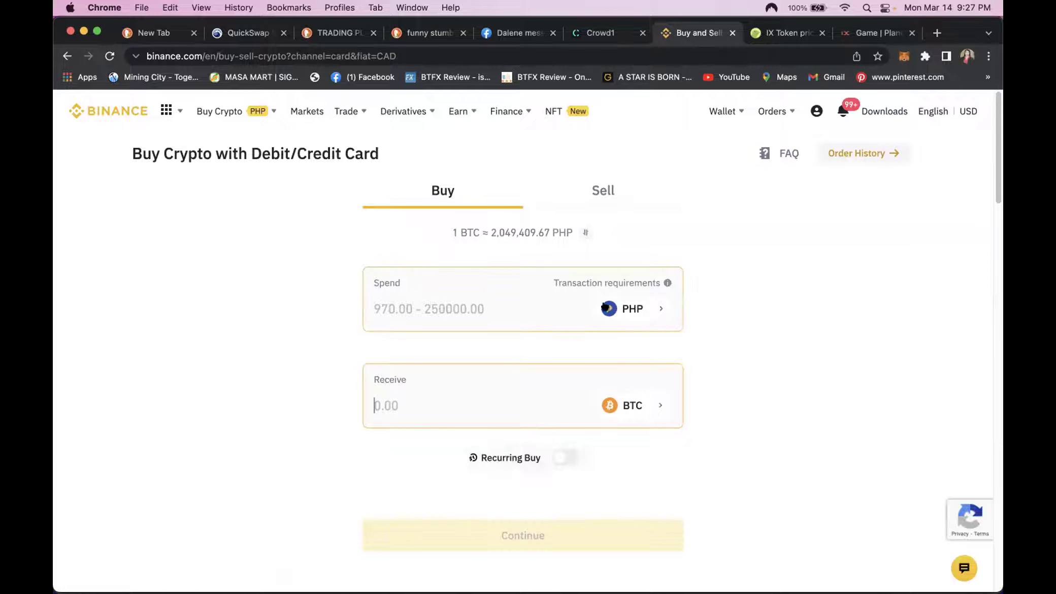
pyautogui.click(654, 308)
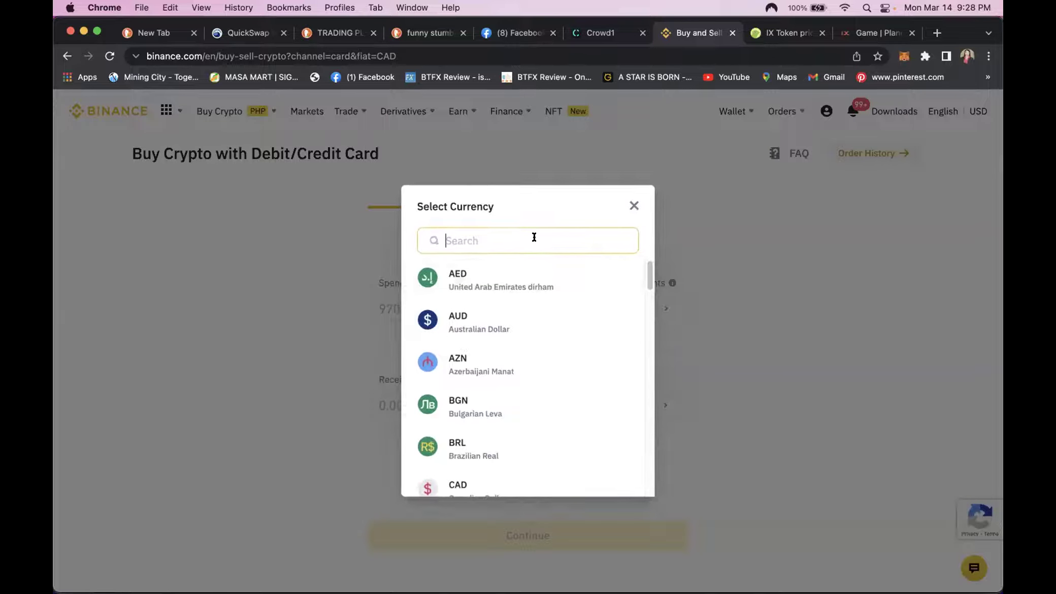
pyautogui.write('CAD')
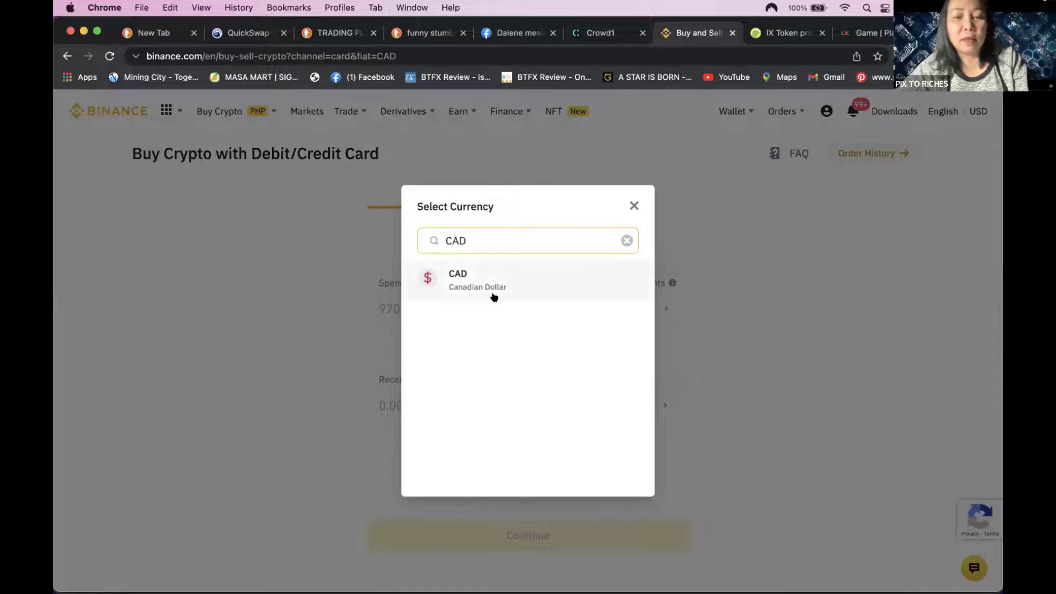
pyautogui.click(498, 287)
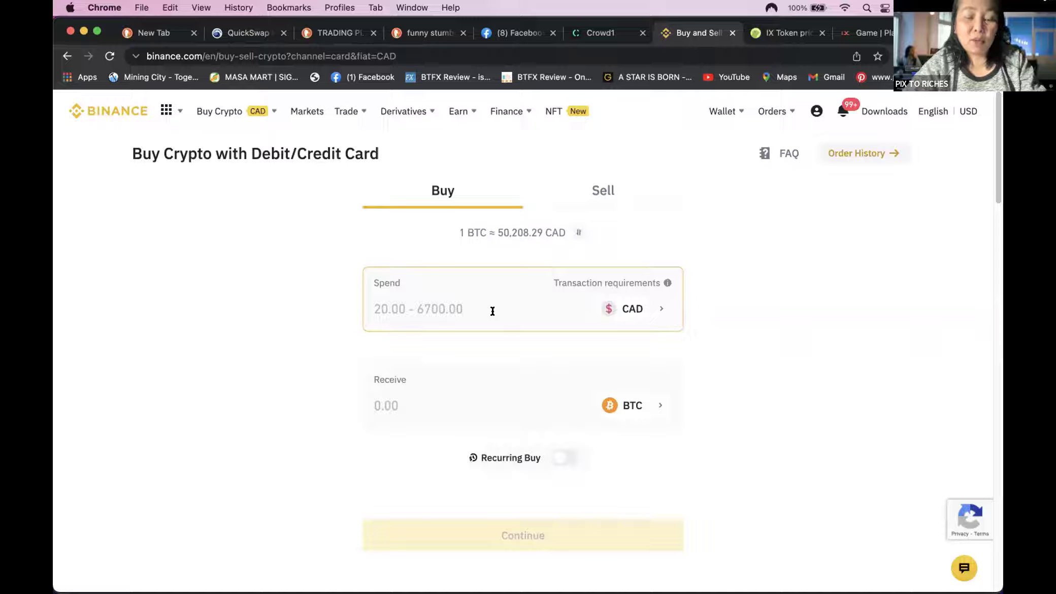
# Enter 0.0091 BTC as the receive amount to get a 456.90 CAD spend quote.
pyautogui.write('0')
pyautogui.press('BackSpace')
pyautogui.click(461, 401)
pyautogui.write('0.0086')
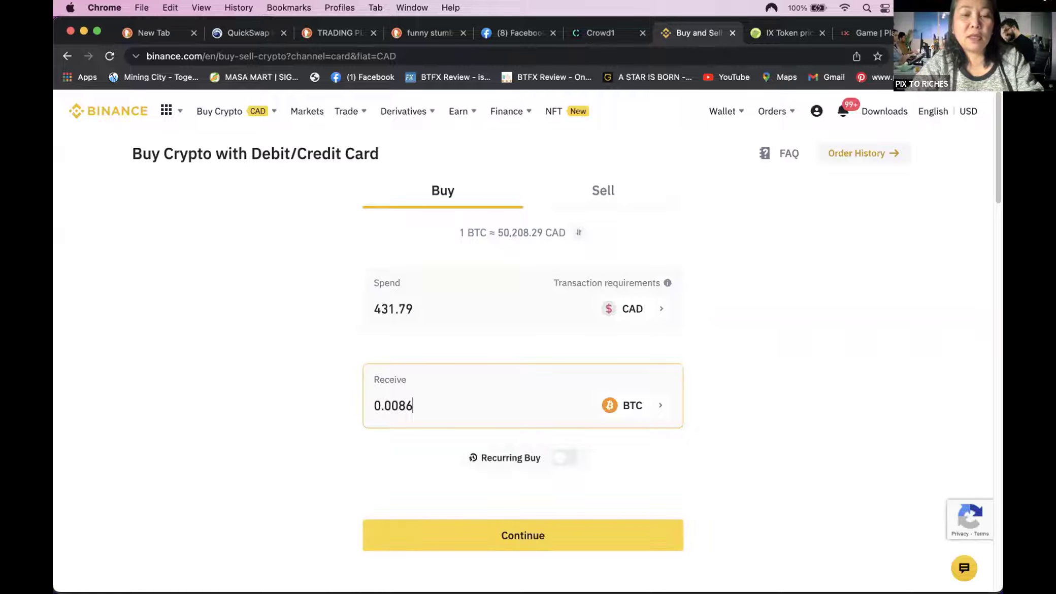
pyautogui.press('BackSpace')
pyautogui.press('BackSpace')
pyautogui.press('BackSpace')
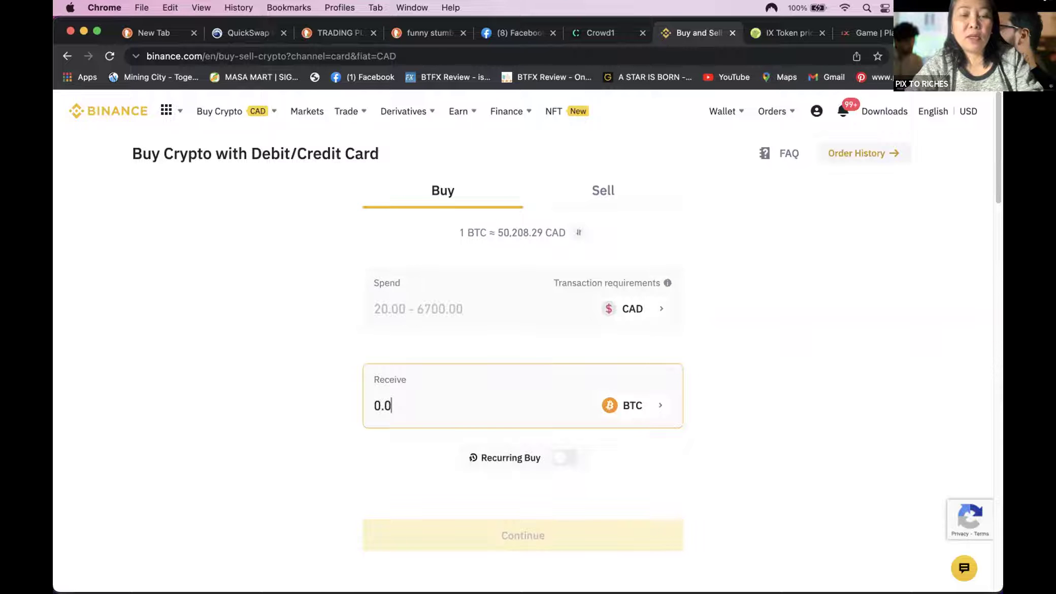
pyautogui.write('9')
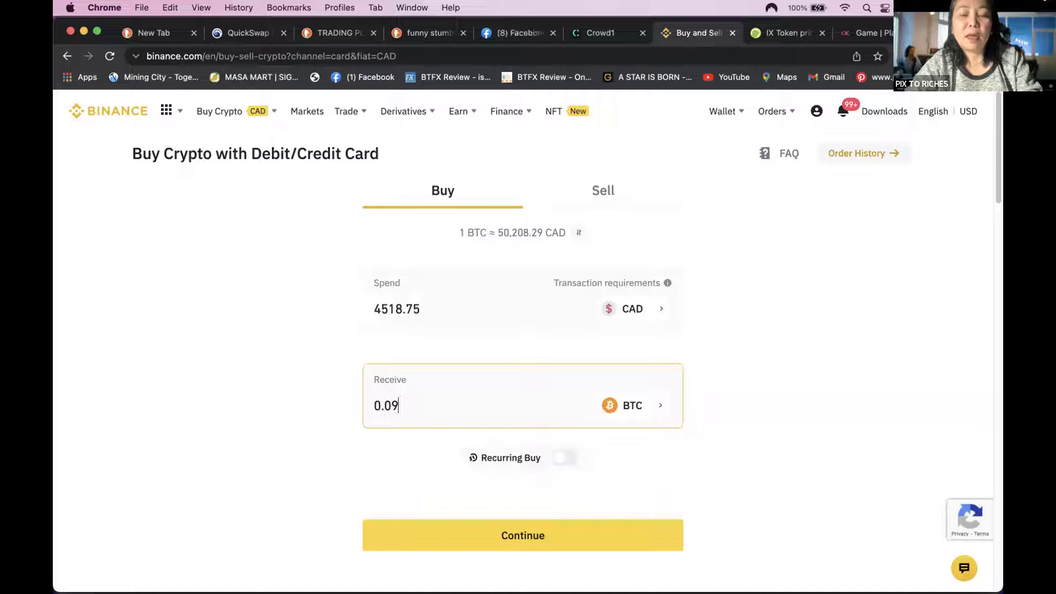
pyautogui.write('1')
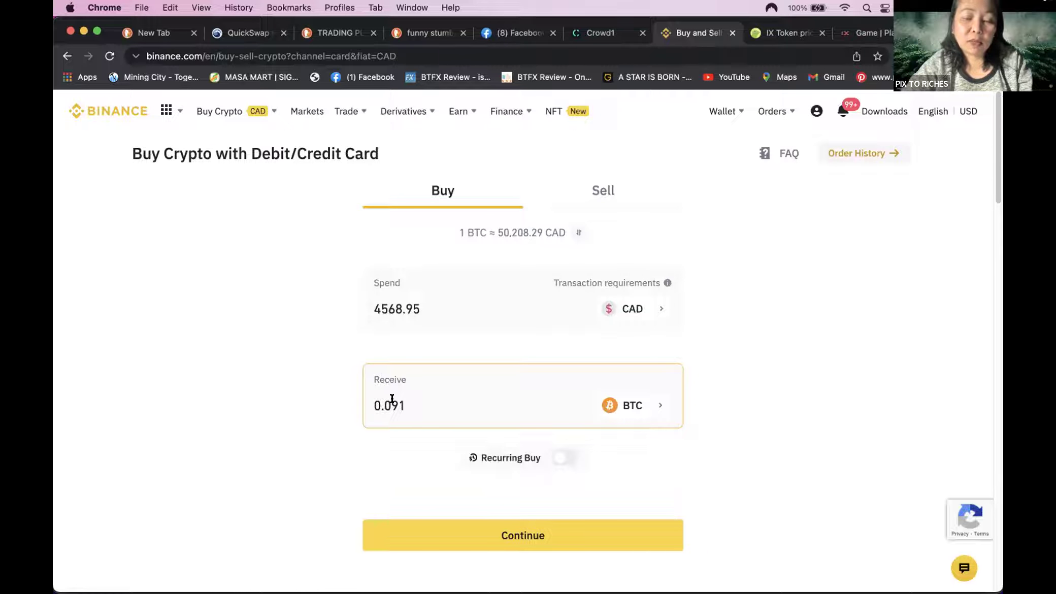
pyautogui.press('BackSpace')
pyautogui.press('BackSpace')
pyautogui.write('091')
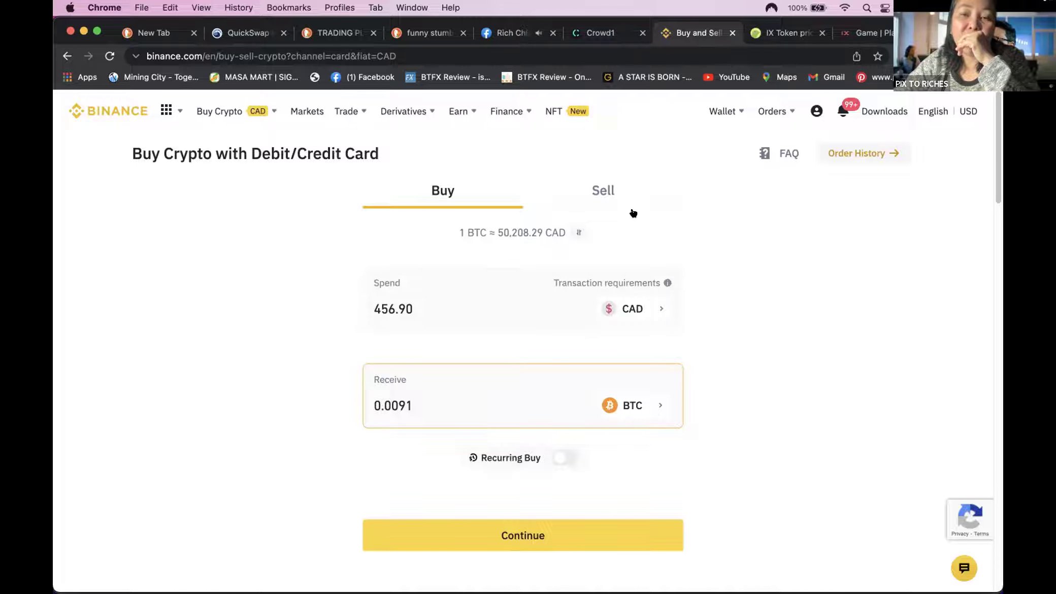
pyautogui.click(780, 33)
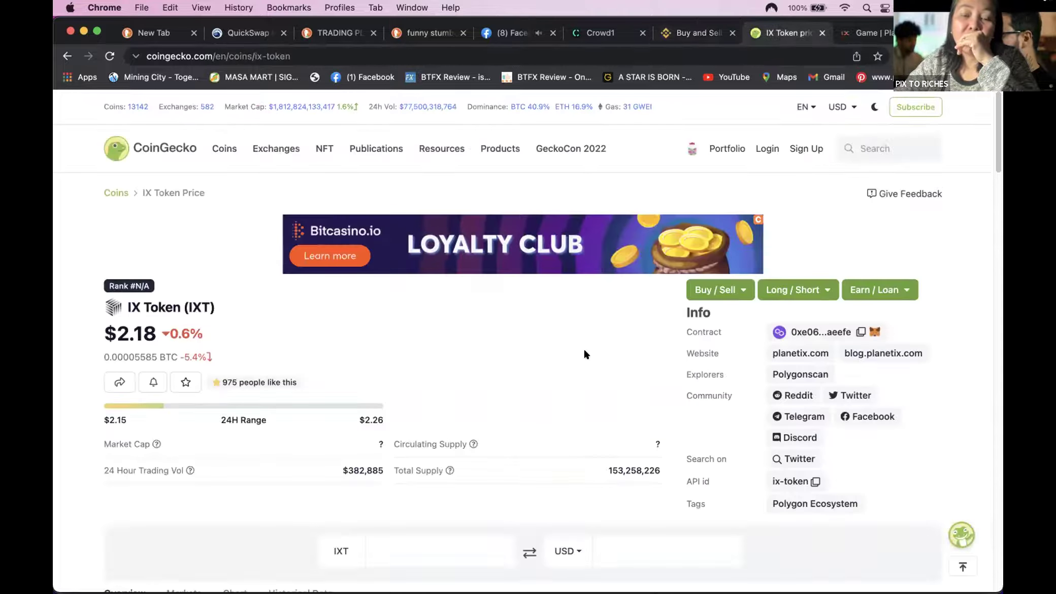
# Enter 26 IXT in CoinGecko's IX Token converter.
pyautogui.scroll(-5, 584, 352)
pyautogui.scroll(7, 585, 353)
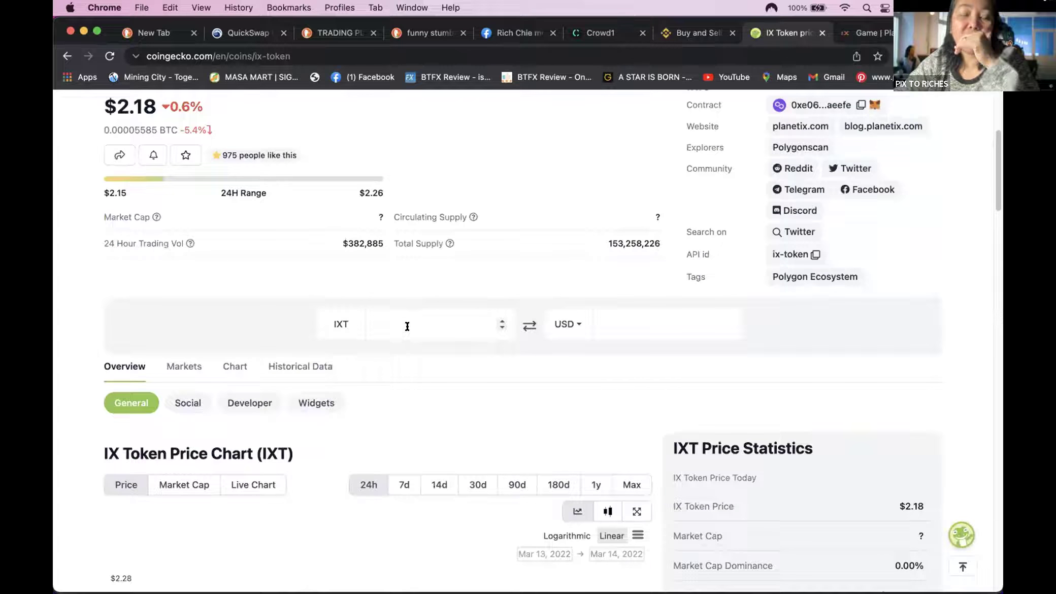
pyautogui.click(407, 326)
pyautogui.write('26')
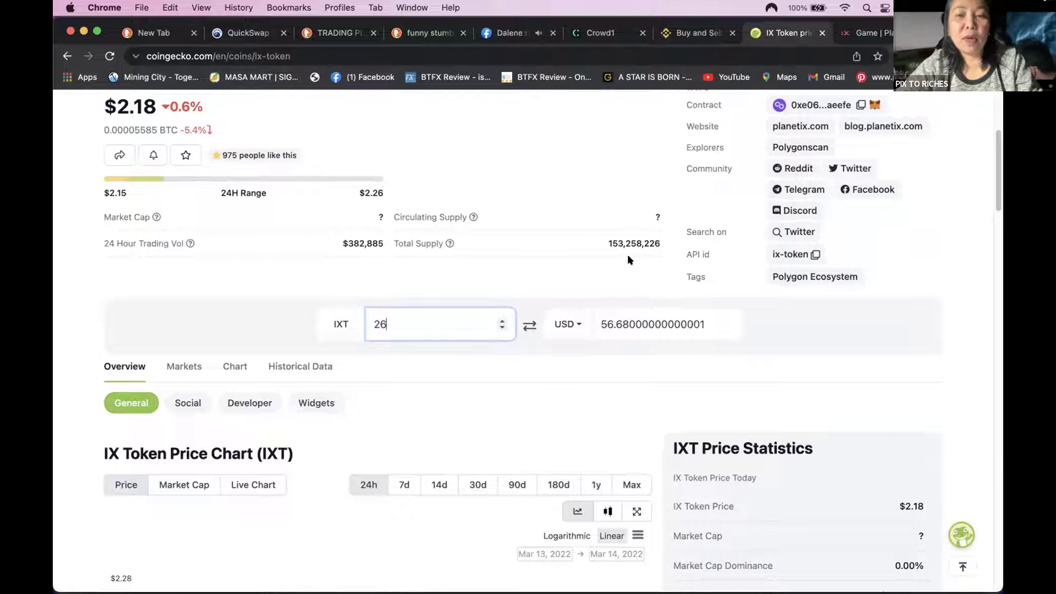
# Choose CAD as the converter's target currency, giving 72.54 CAD.
pyautogui.scroll(5, 616, 260)
pyautogui.scroll(-3, 467, 483)
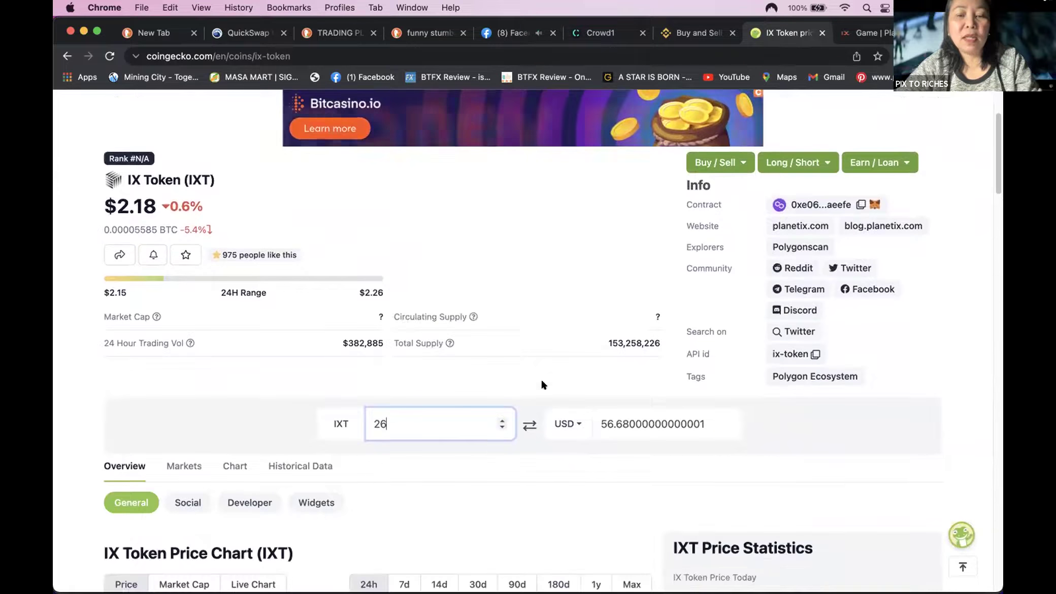
pyautogui.click(574, 424)
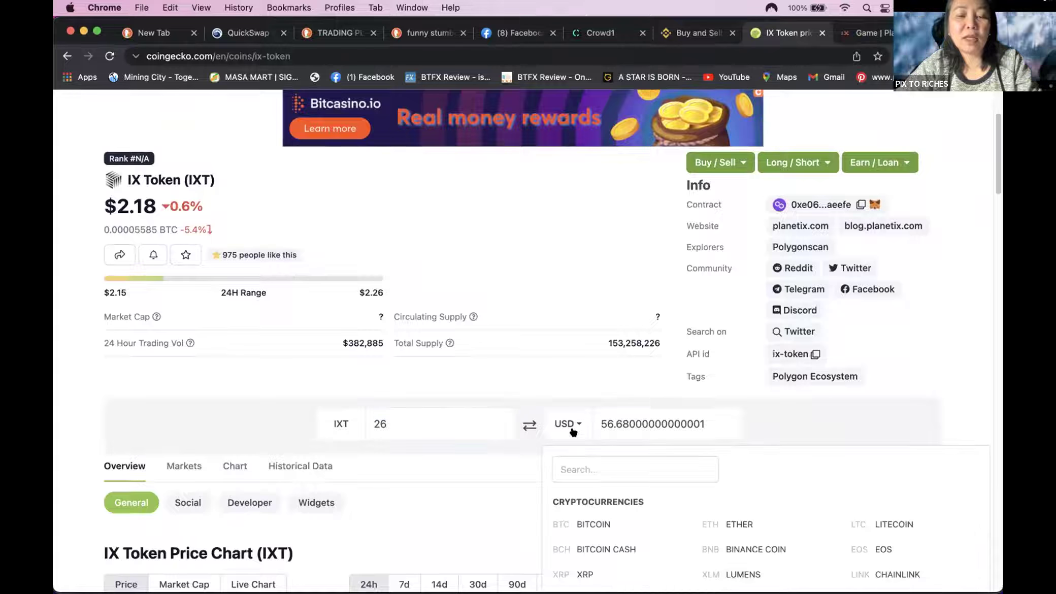
pyautogui.click(572, 467)
pyautogui.write('cad')
pyautogui.scroll(-5, 563, 482)
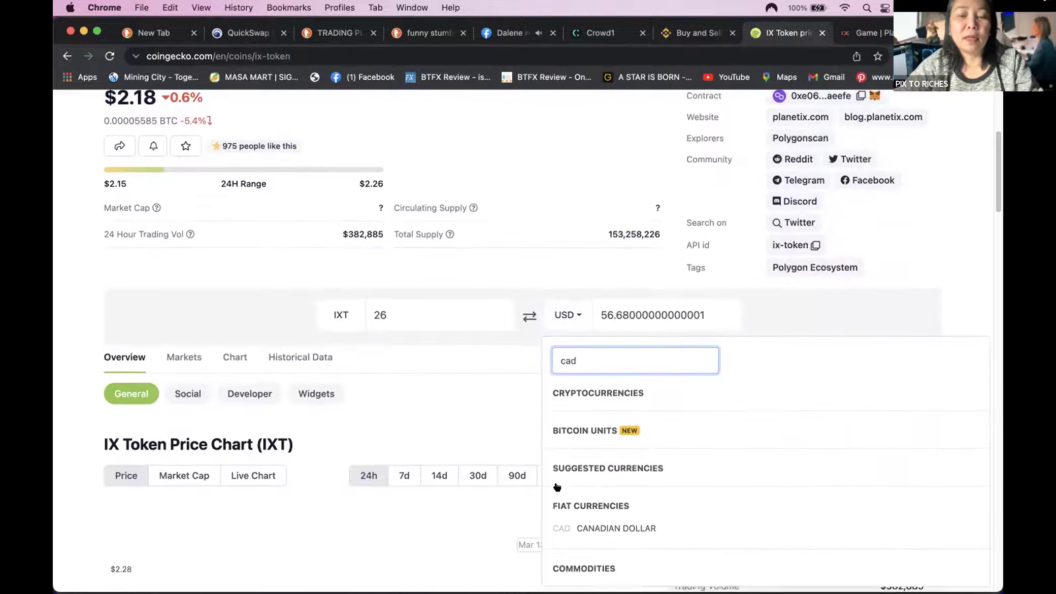
pyautogui.click(587, 388)
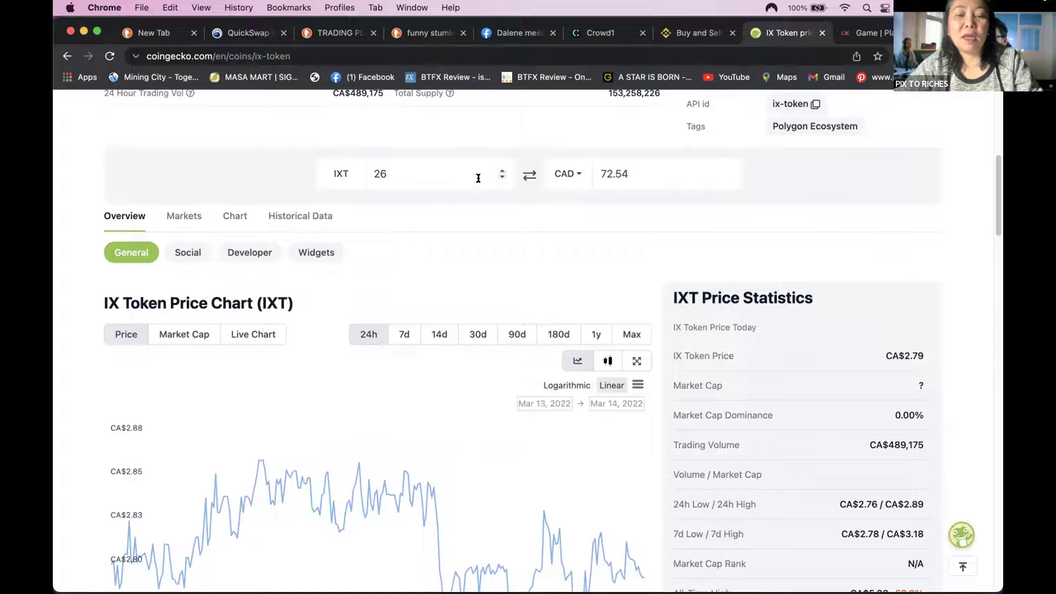
pyautogui.scroll(3, 530, 217)
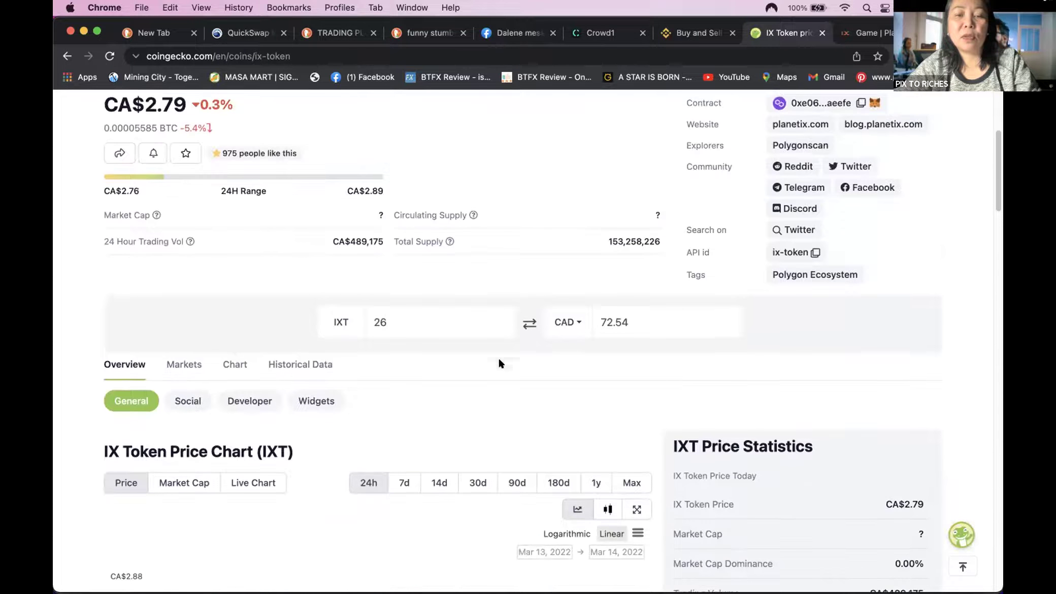
pyautogui.scroll(5, 688, 252)
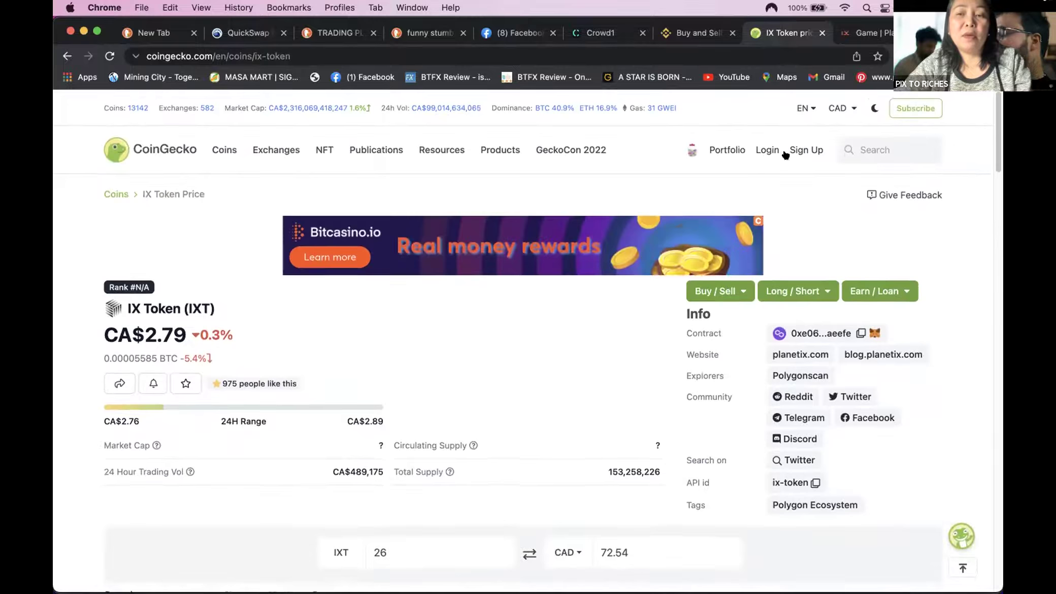
# Open CoinGecko's Polygon (MATIC) page and convert 2 MATIC, giving 3.48 CAD.
pyautogui.click(852, 148)
pyautogui.write('matic')
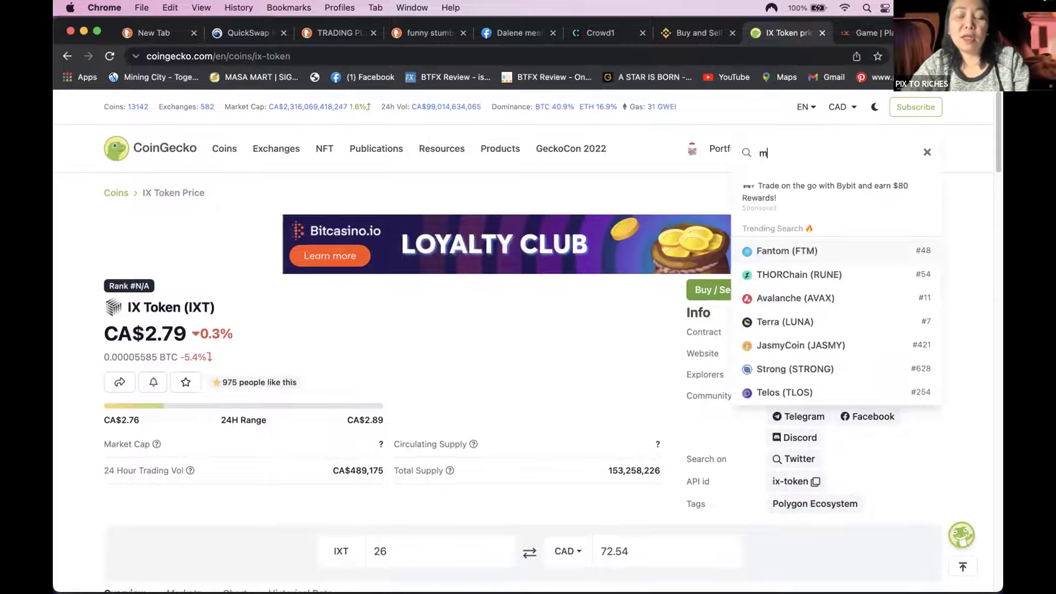
pyautogui.click(785, 254)
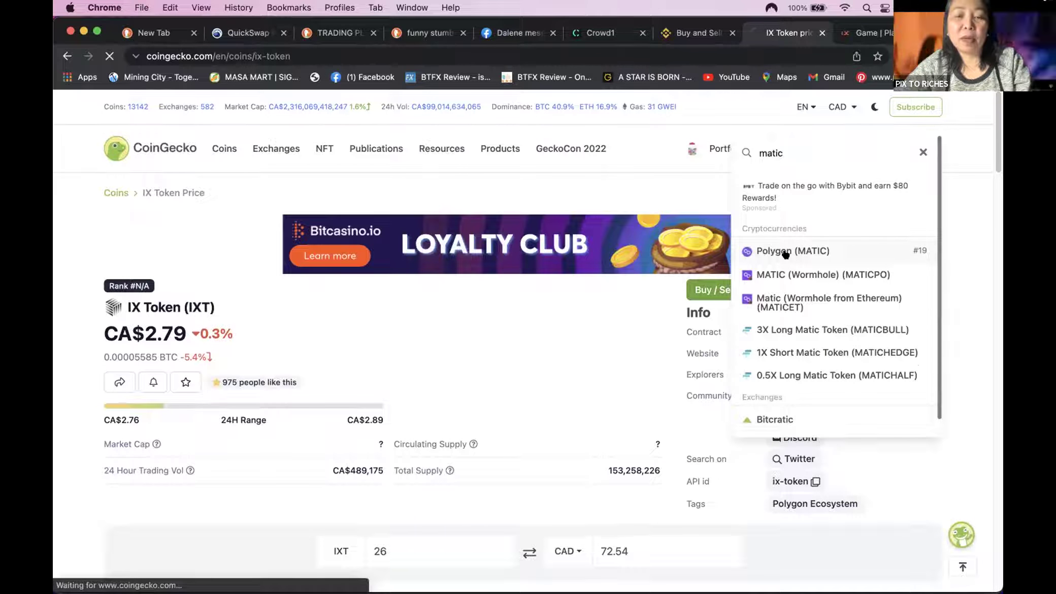
pyautogui.scroll(-8, 483, 335)
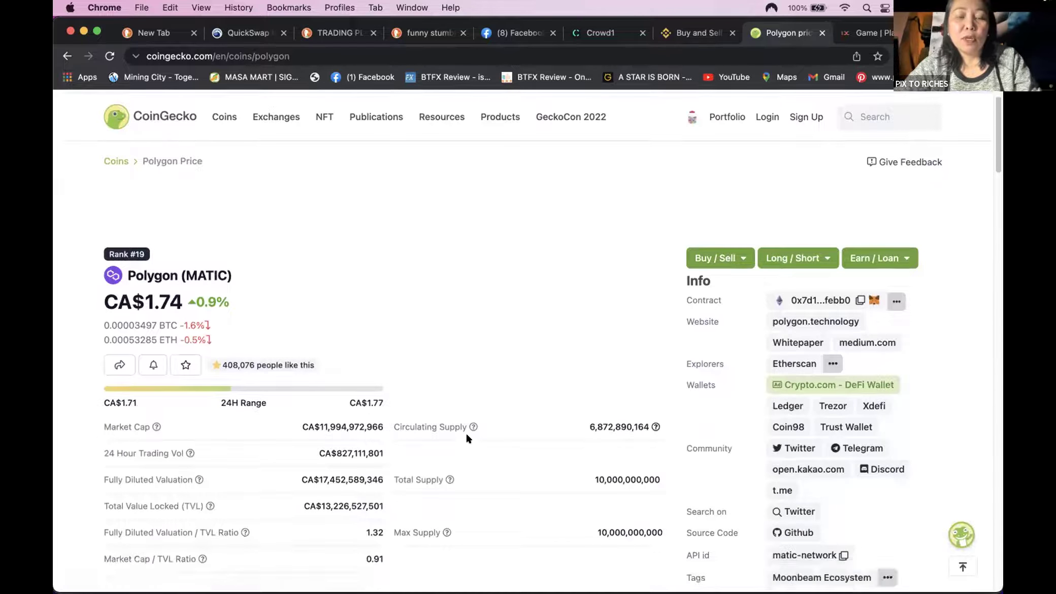
pyautogui.click(470, 303)
pyautogui.write('2')
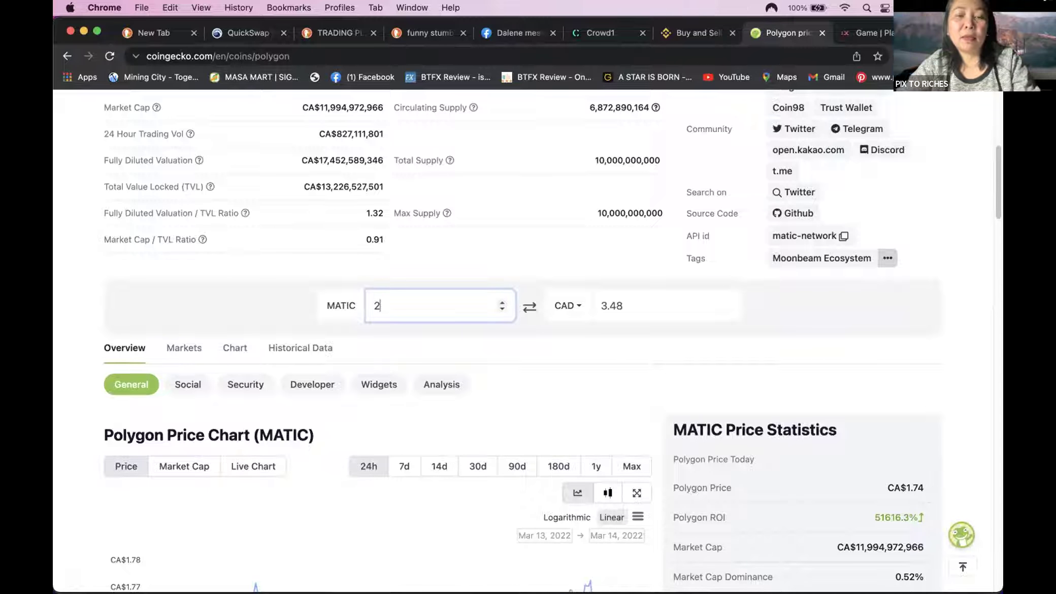
pyautogui.scroll(6, 600, 321)
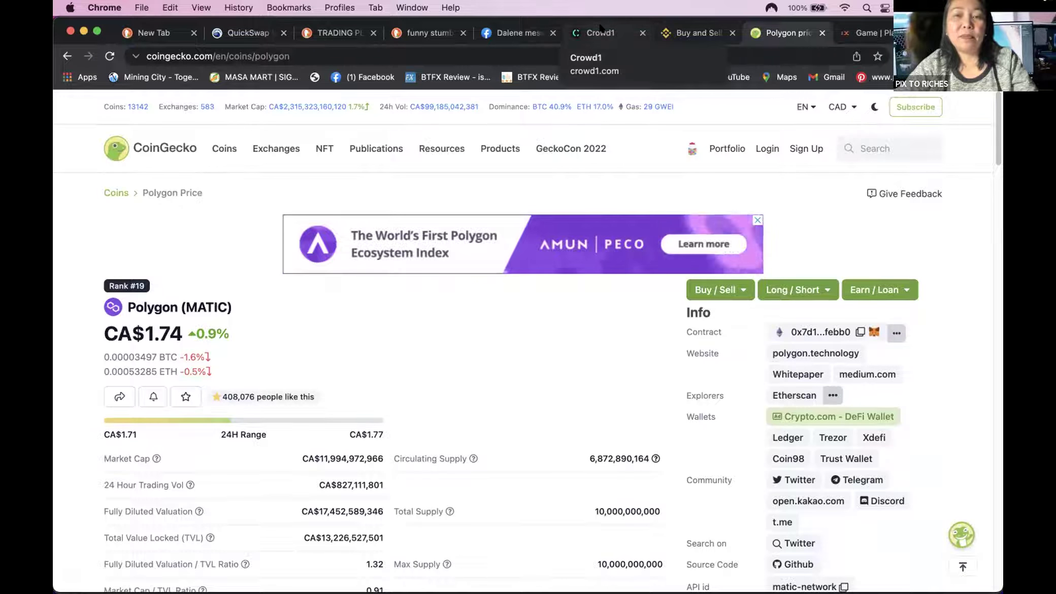
# Run a web search for 'calculator' from the Crowd1 tab.
pyautogui.click(584, 35)
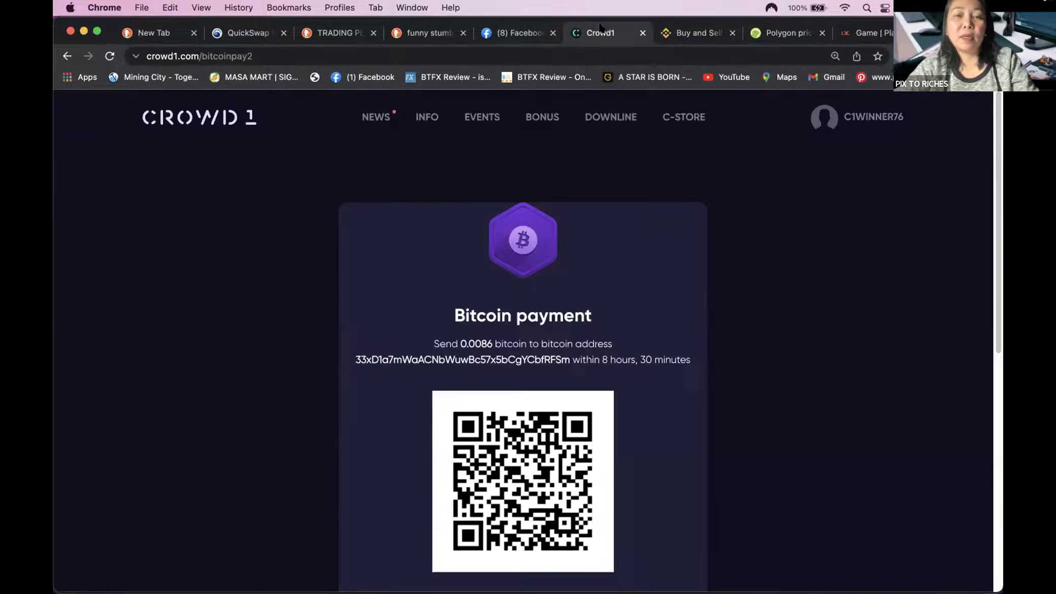
pyautogui.click(498, 50)
pyautogui.write('cal')
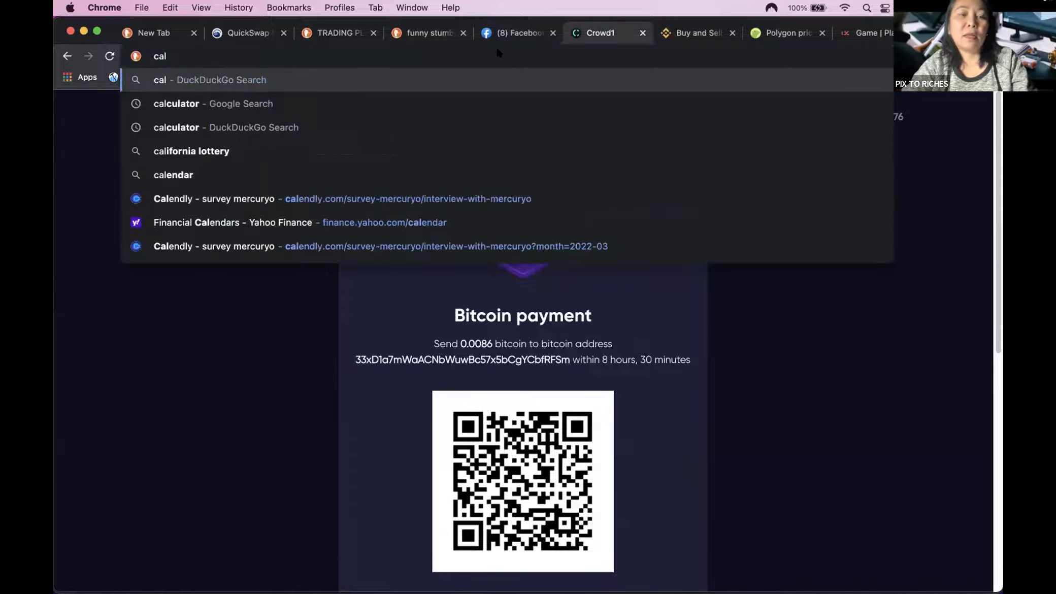
pyautogui.write('culator')
pyautogui.press('Return')
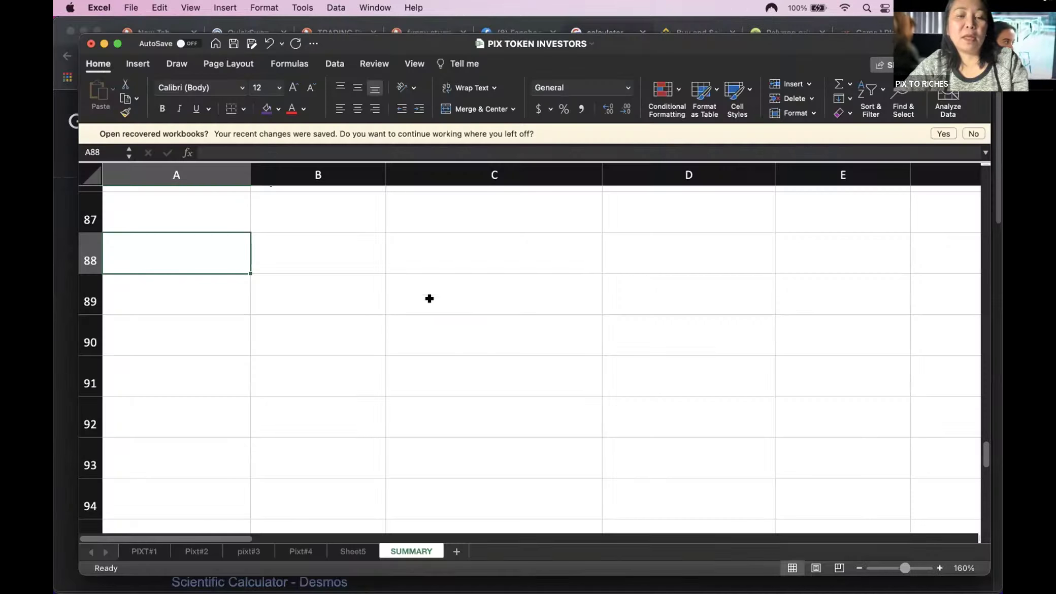
# Enter the IXT cost 72.42 in C88 and MATIC cost 3.48 in C89.
pyautogui.write('72')
pyautogui.press('BackSpace')
pyautogui.press('BackSpace')
pyautogui.scroll(1, 311, 311)
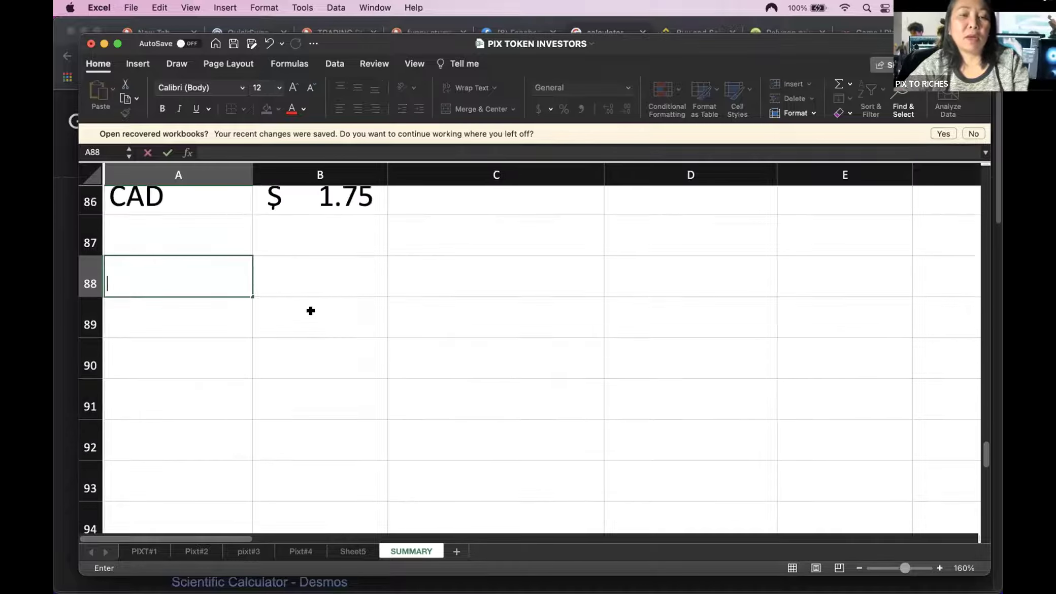
pyautogui.scroll(8, 311, 310)
pyautogui.scroll(-6, 342, 370)
pyautogui.write('72')
pyautogui.click(463, 364)
pyautogui.write('72')
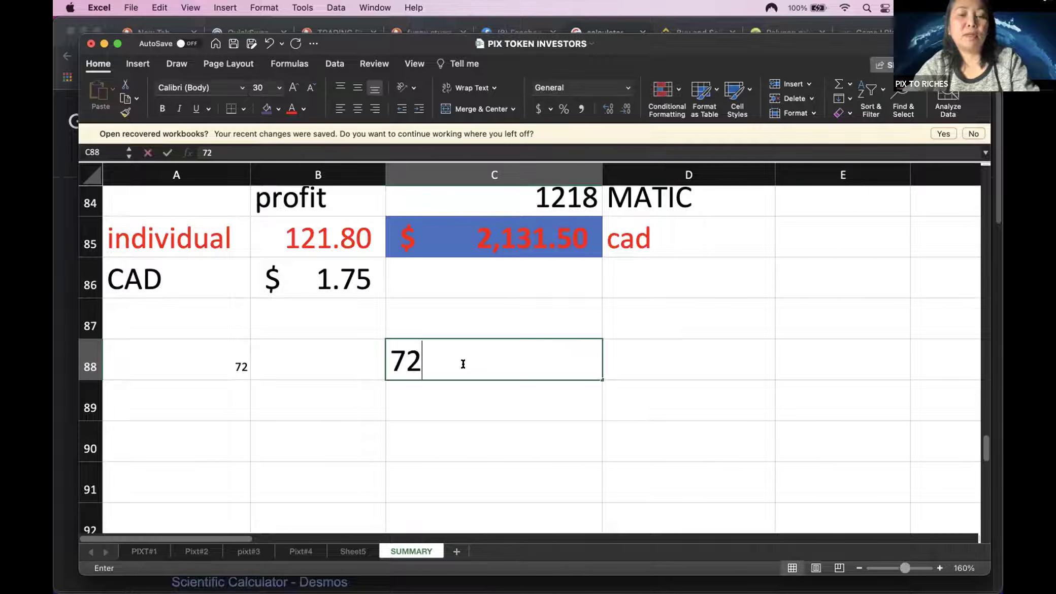
pyautogui.write('.42')
pyautogui.press('Return')
pyautogui.write('3.48')
pyautogui.press('Return')
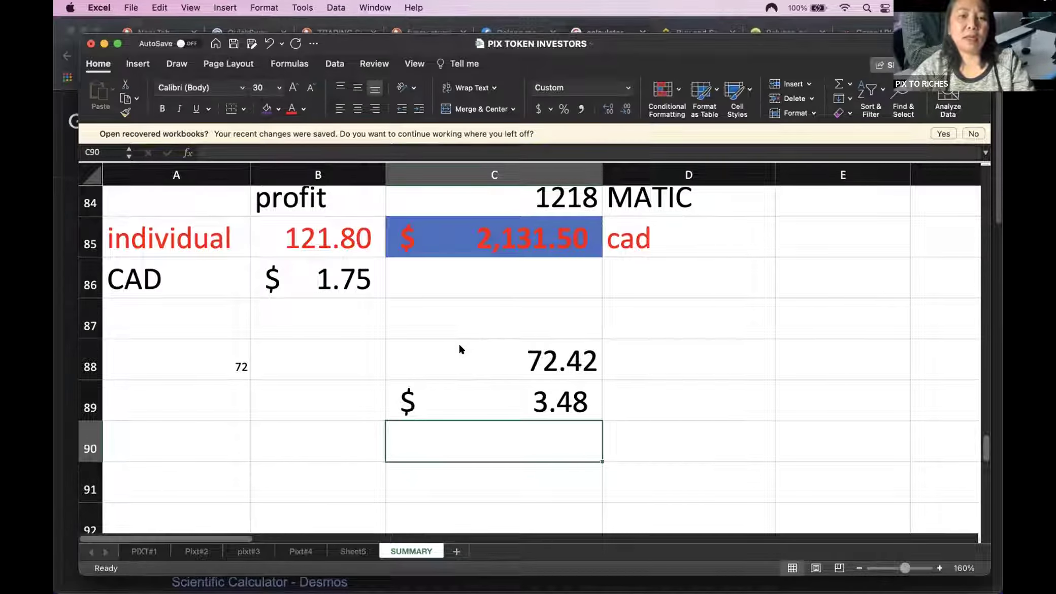
pyautogui.press('super+Tab')
pyautogui.click(690, 33)
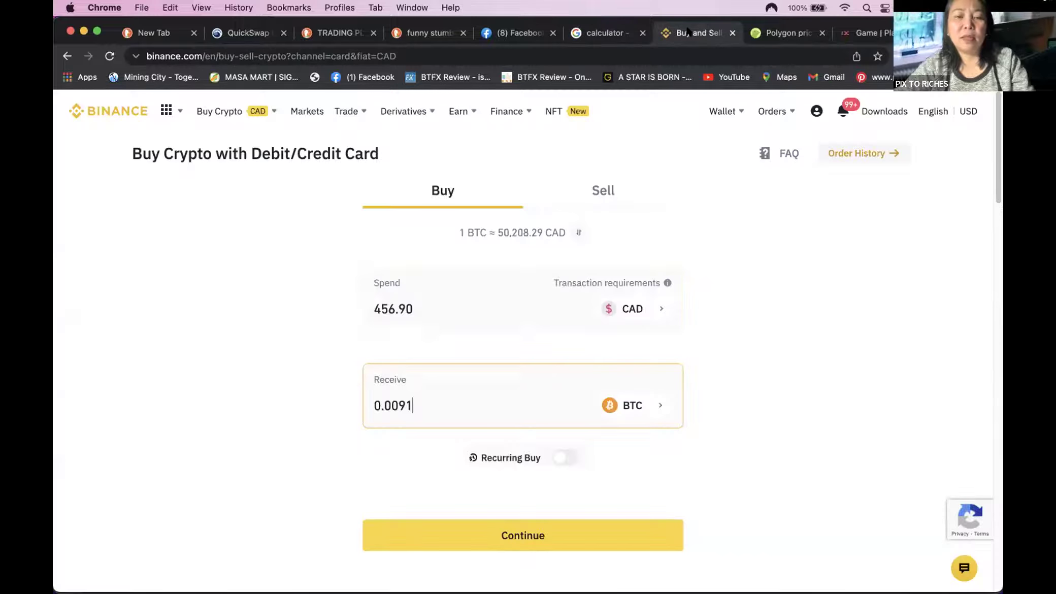
pyautogui.press('super+Tab')
pyautogui.write('456.90')
pyautogui.press('Return')
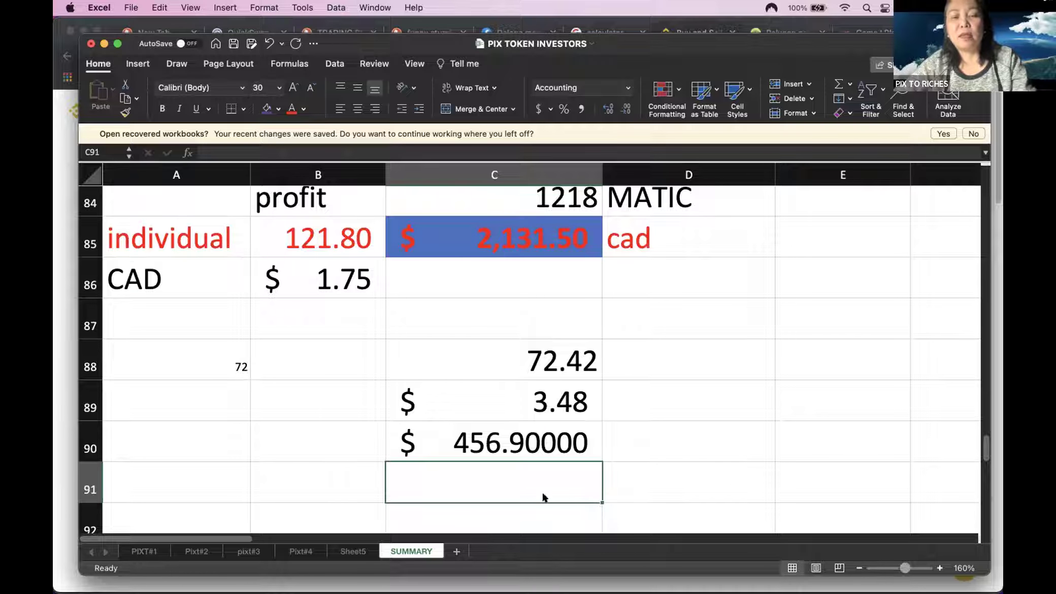
pyautogui.scroll(-3, 554, 391)
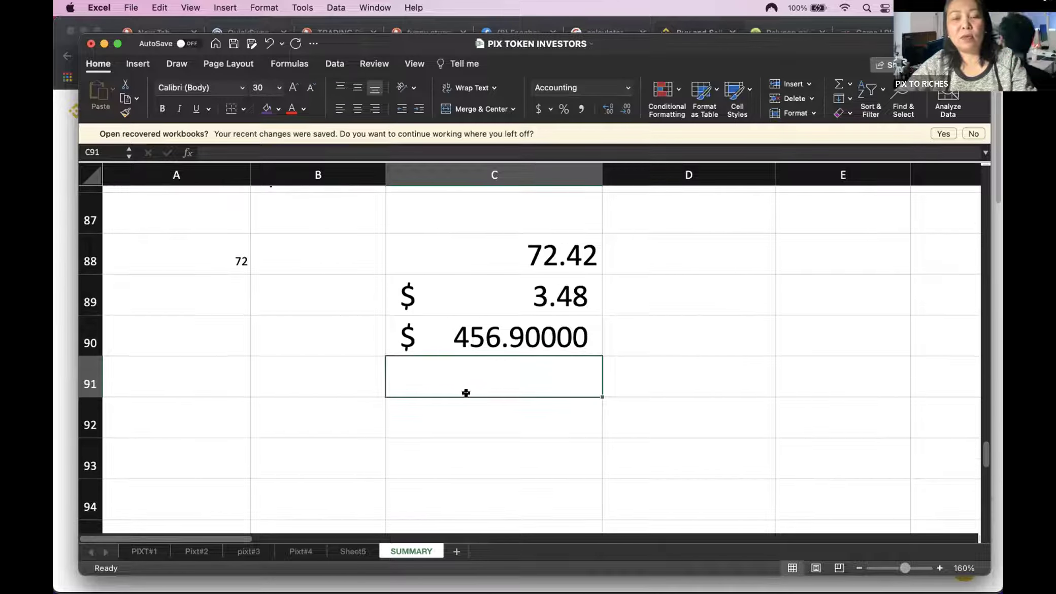
pyautogui.write('@sum(')
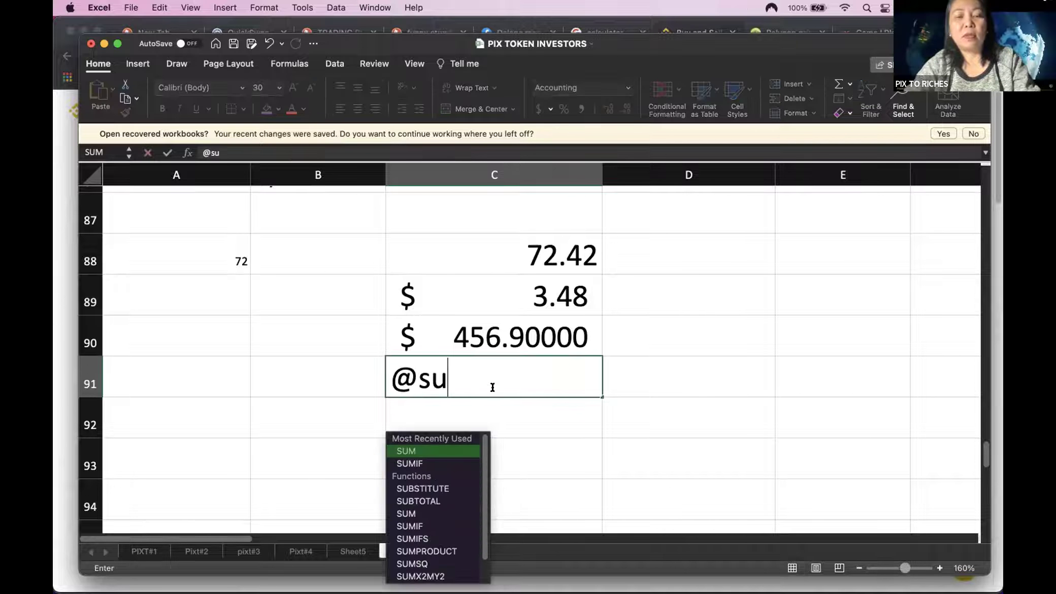
# Complete the SUM over C88:C90, totalling 532.80 in C91.
pyautogui.click(505, 264)
pyautogui.hotkey('shift', 'Down')
pyautogui.hotkey('shift', 'Down')
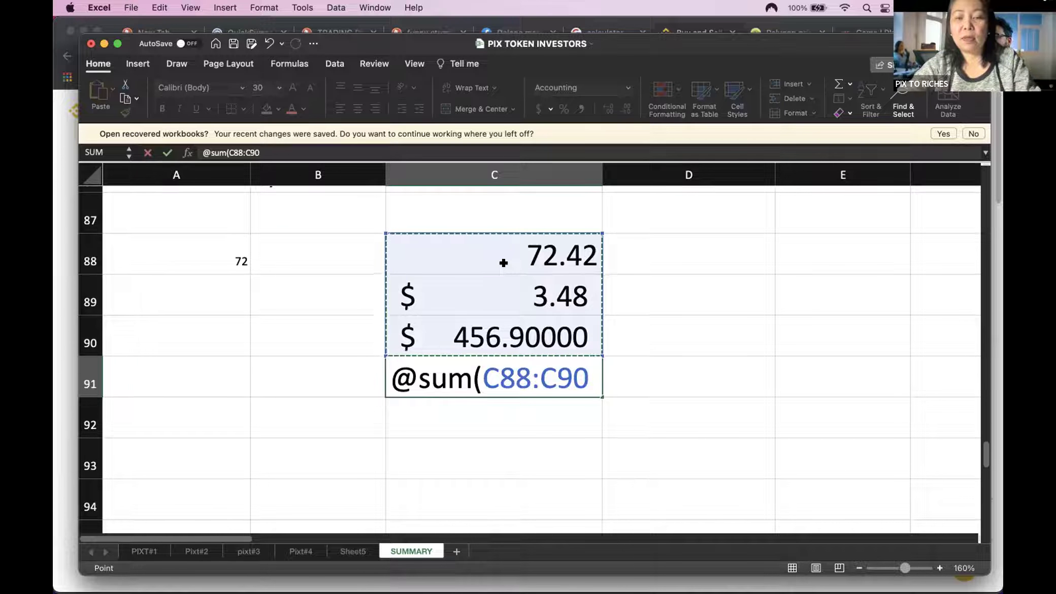
pyautogui.press('Return')
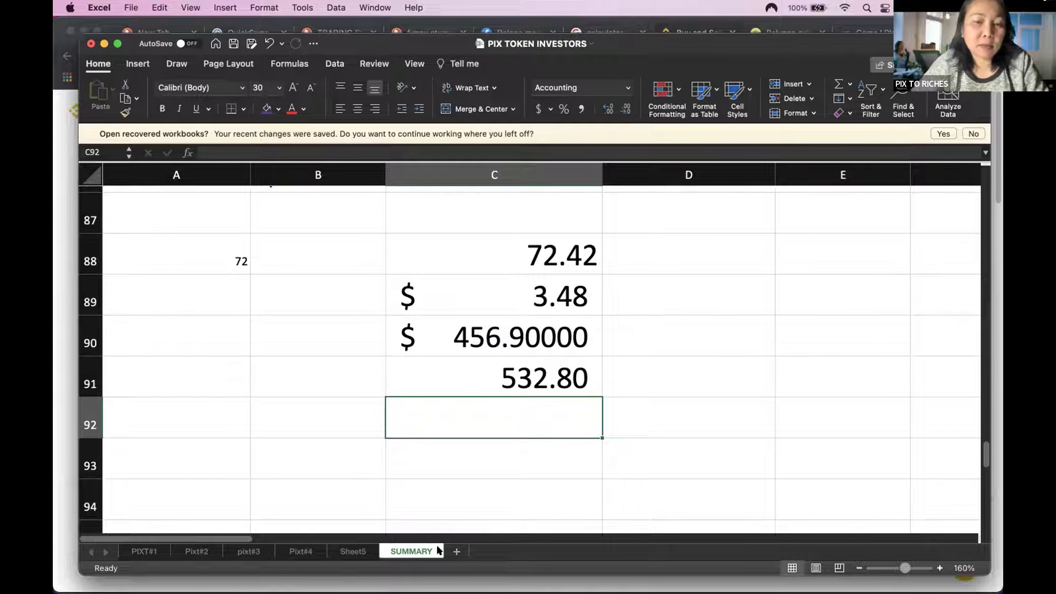
# Label D88 to D91 as 26 ixt, 2 matic, voucher and total.
pyautogui.click(698, 293)
pyautogui.write('2 matic')
pyautogui.press('Return')
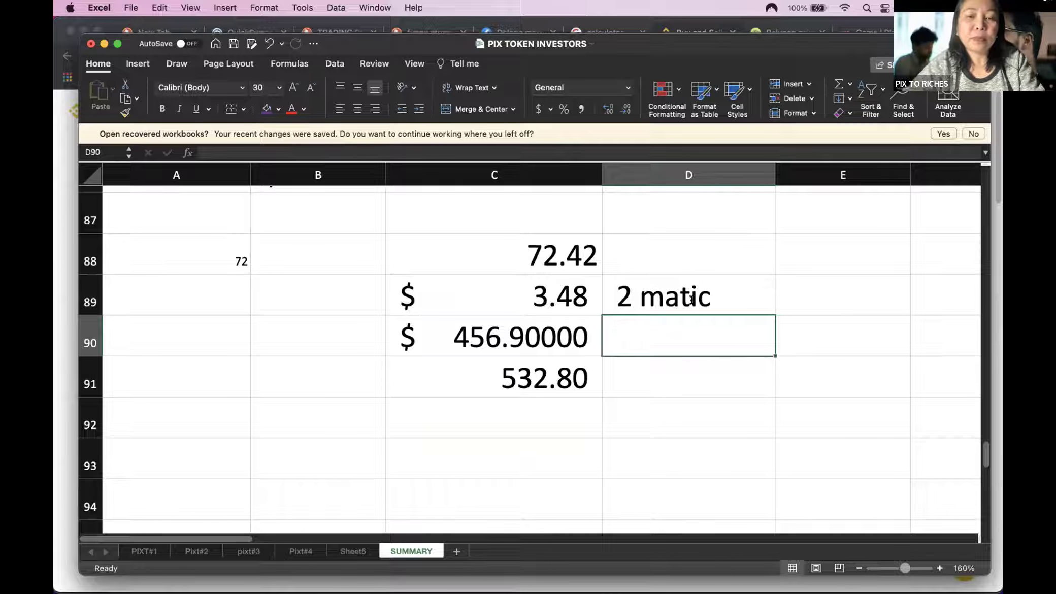
pyautogui.click(679, 257)
pyautogui.write('26')
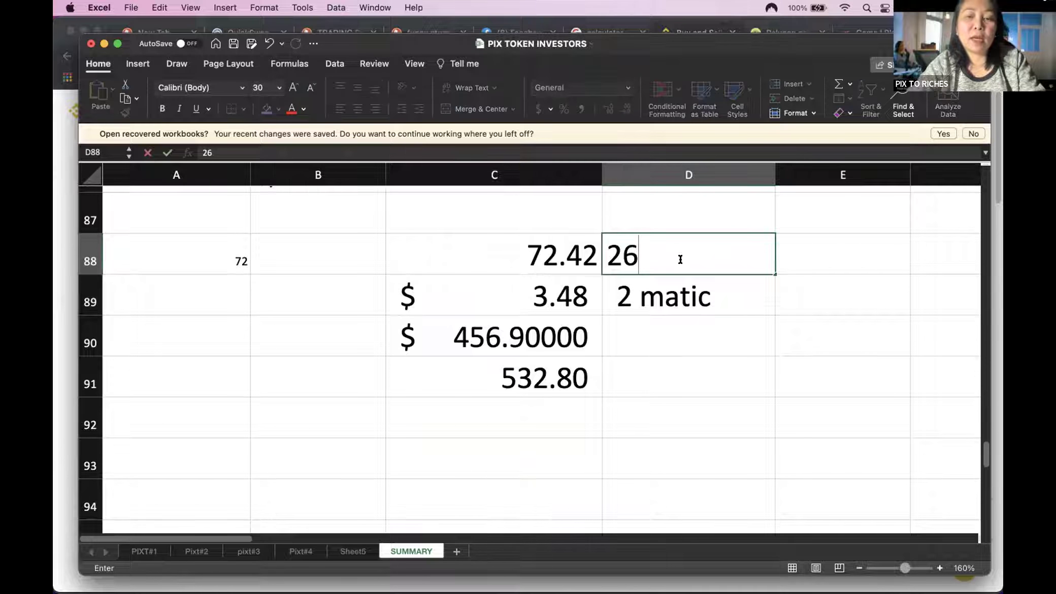
pyautogui.write(' ixt')
pyautogui.press('Return')
pyautogui.press('Return')
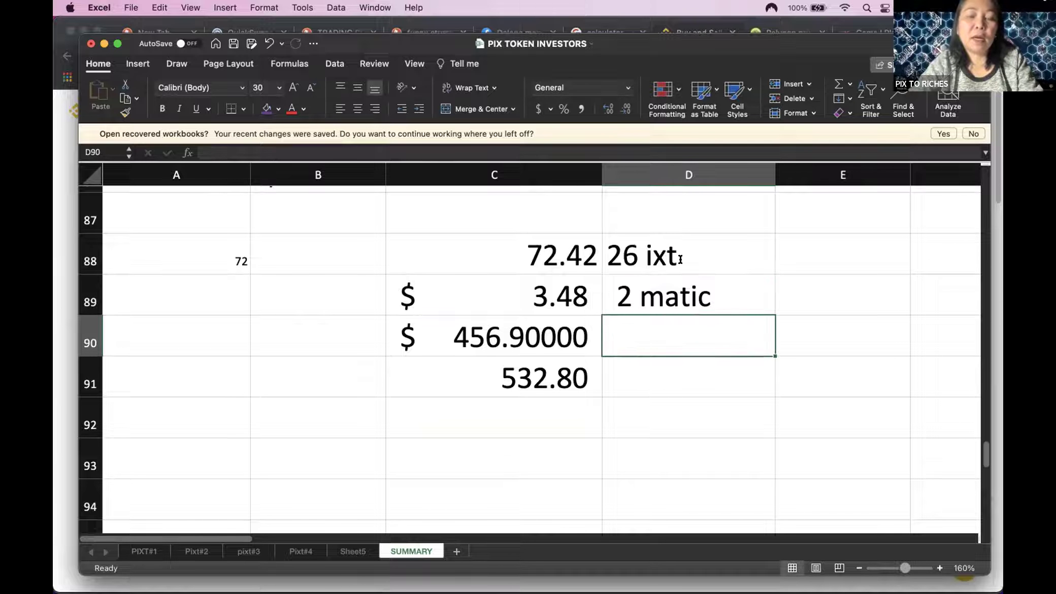
pyautogui.write('d')
pyautogui.press('BackSpace')
pyautogui.write('voucher')
pyautogui.press('Return')
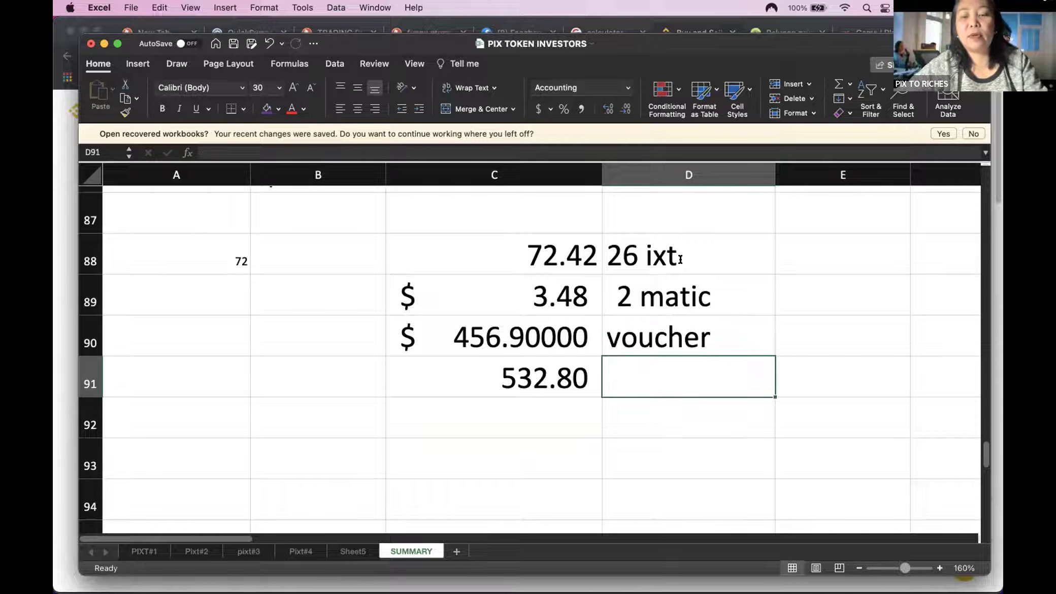
pyautogui.write('t')
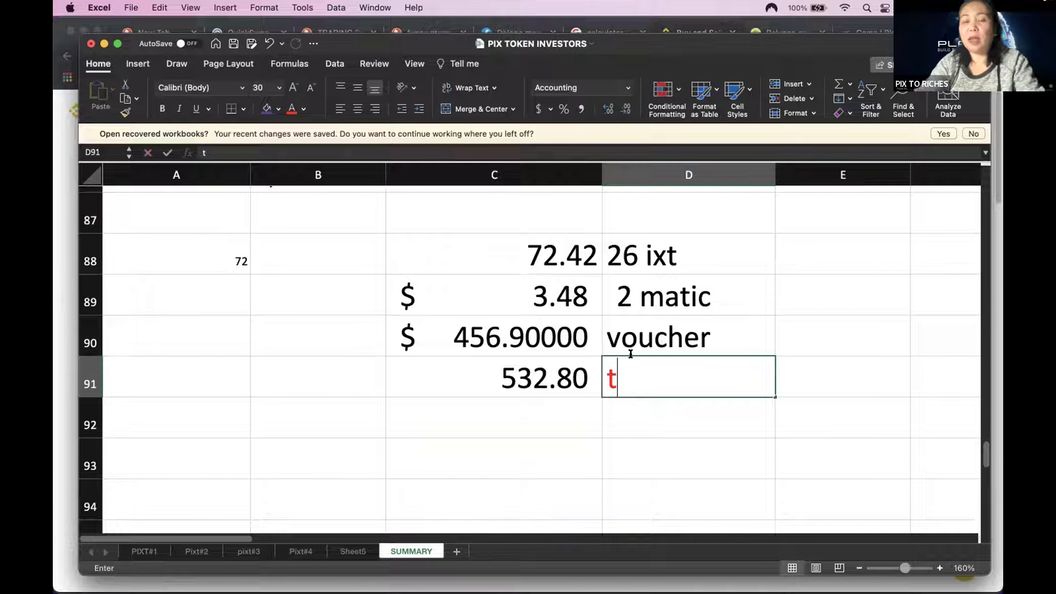
pyautogui.write('otal')
pyautogui.press('Return')
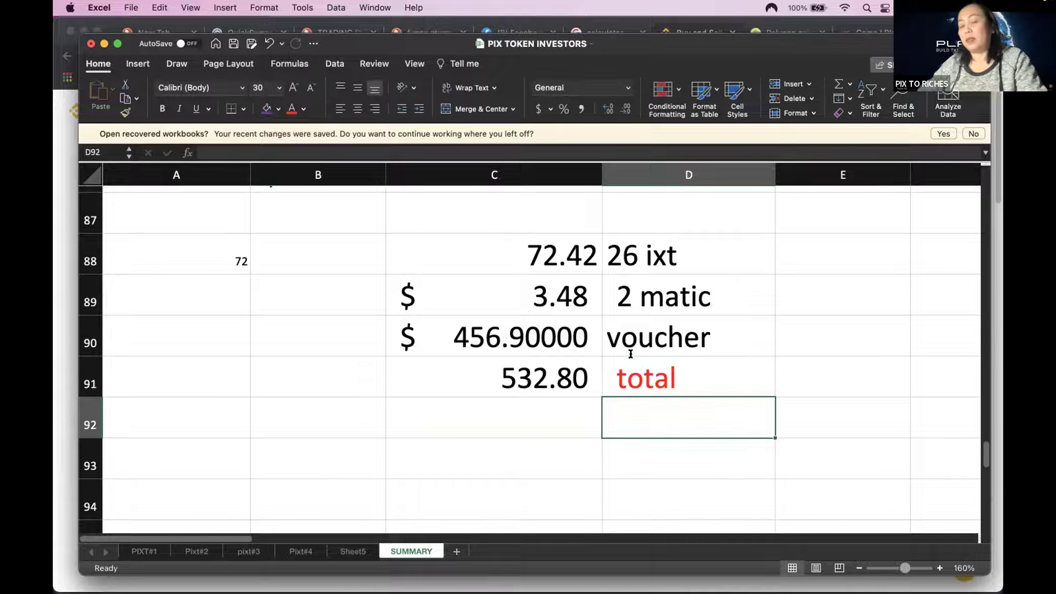
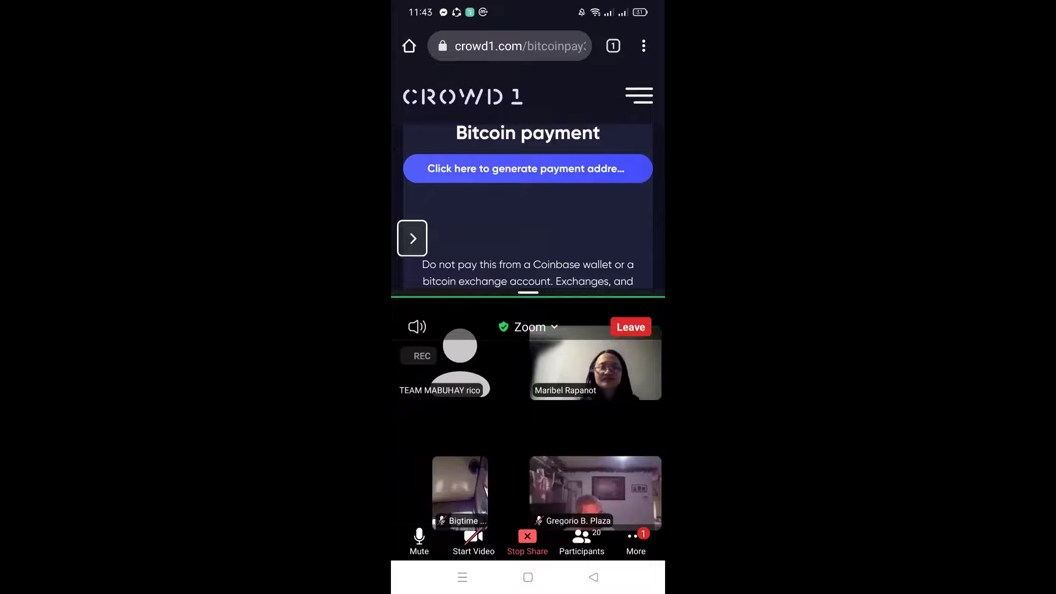
# Screenshot the Crowd1 Bitcoin payment card showing 0.0435 BTC, the address and QR code.
pyautogui.scroll(-3, 527, 203)
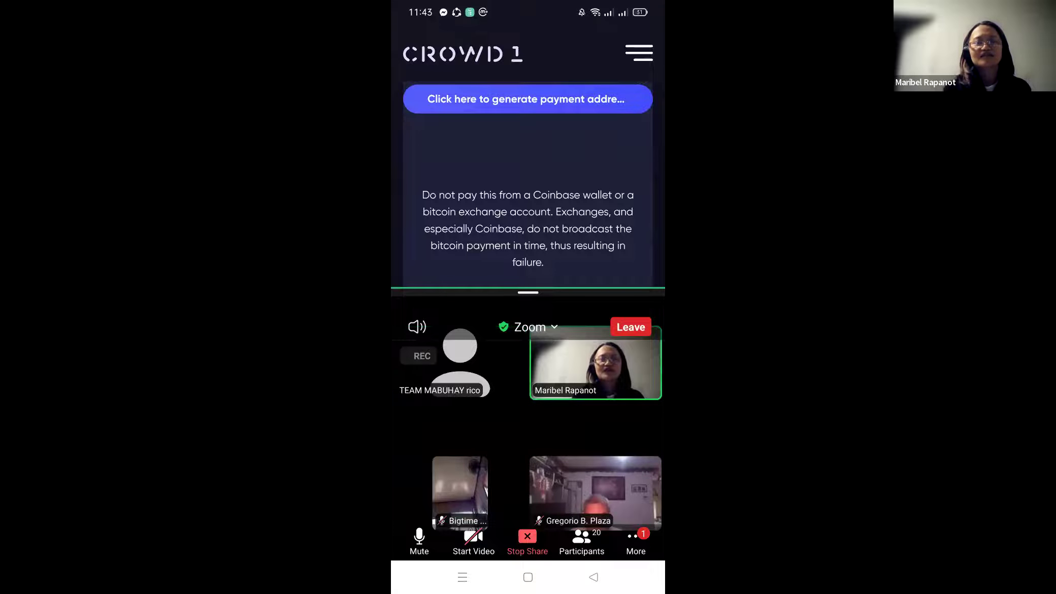
pyautogui.scroll(2, 528, 183)
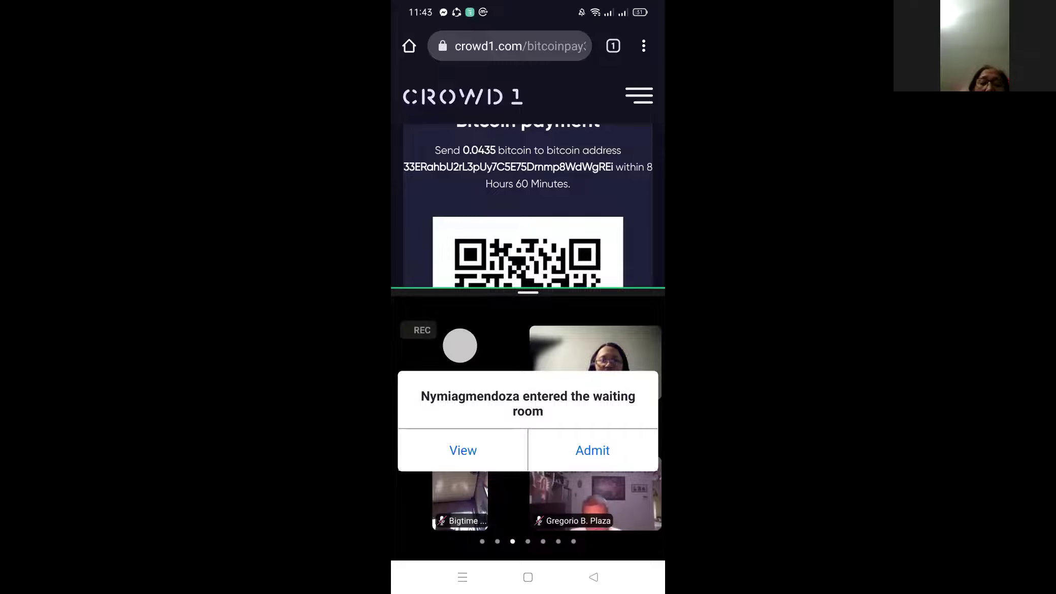
pyautogui.scroll(-2, 527, 203)
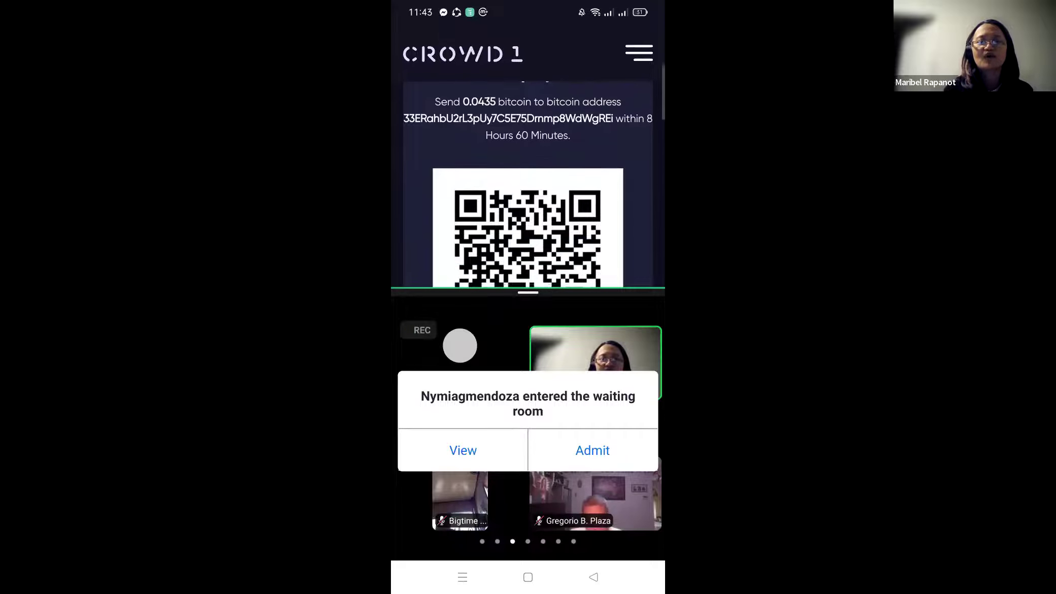
pyautogui.scroll(1, 528, 178)
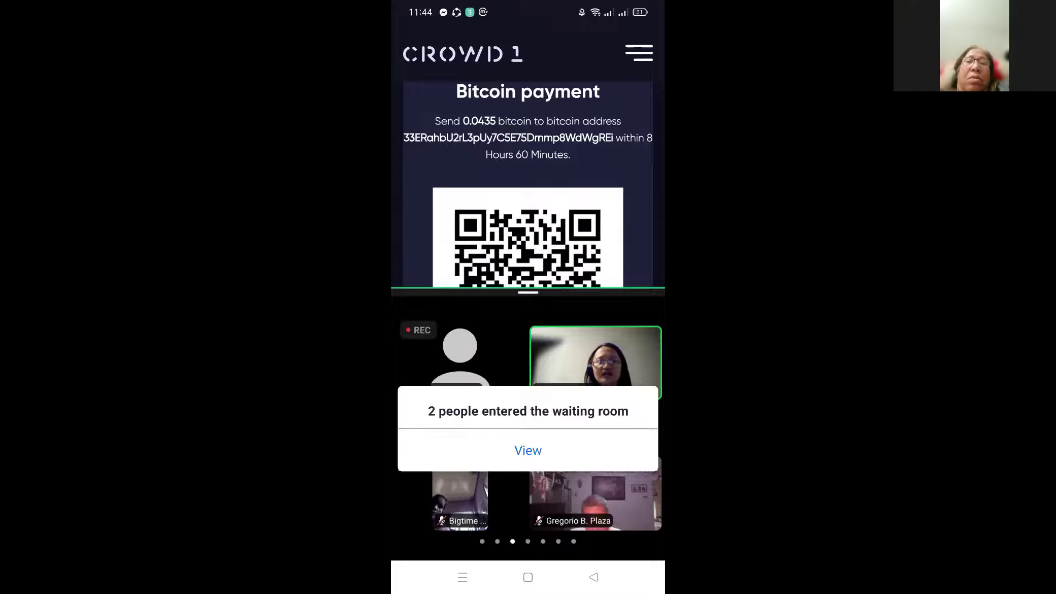
pyautogui.press('Print')
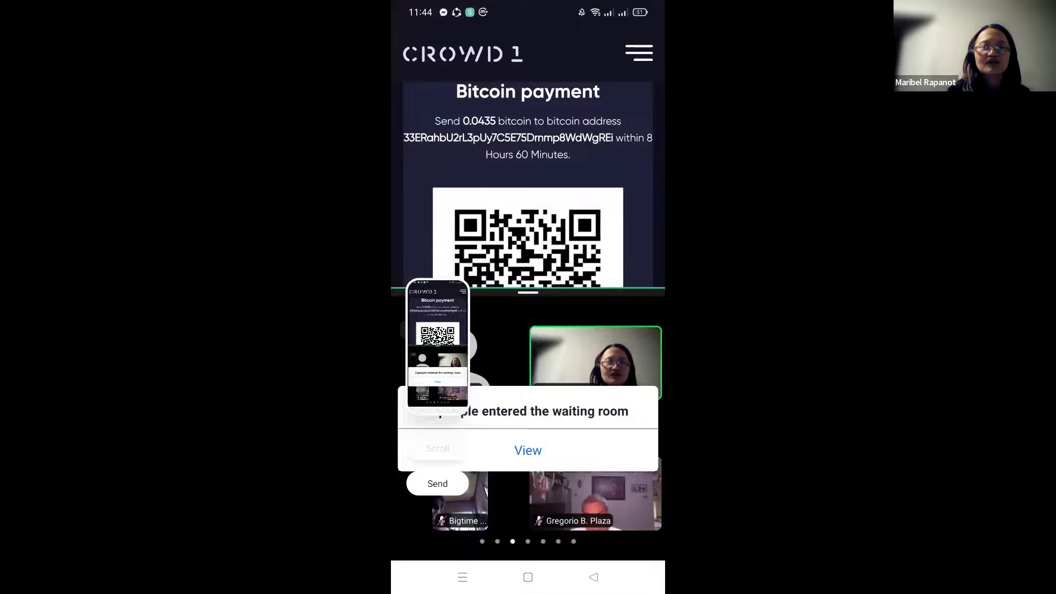
# Copy the Bitcoin payment address to the clipboard.
pyautogui.doubleClick(507, 137)
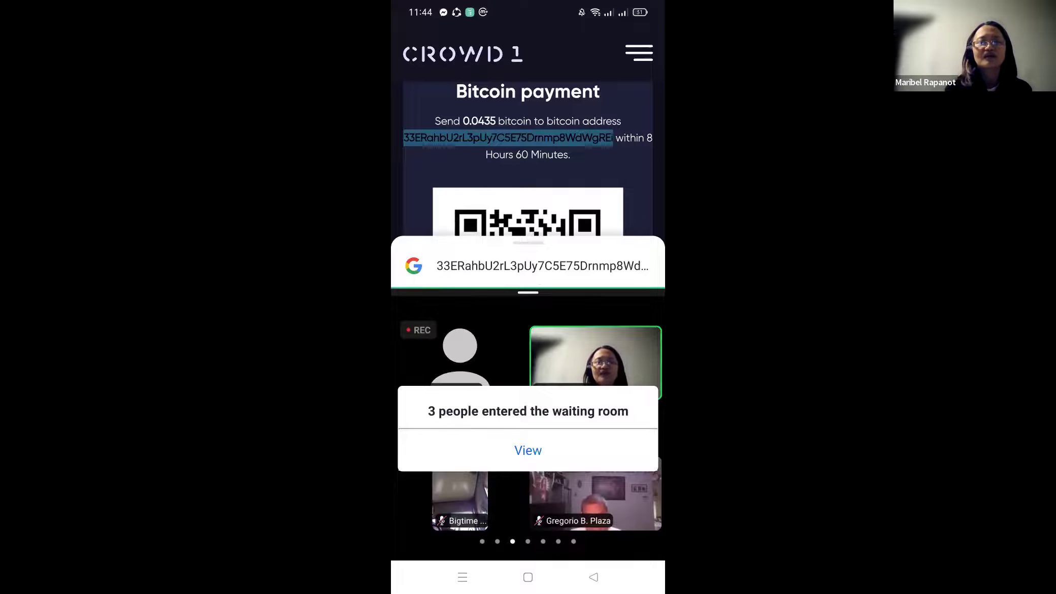
pyautogui.scroll(-2, 528, 183)
pyautogui.scroll(1, 527, 182)
pyautogui.doubleClick(507, 124)
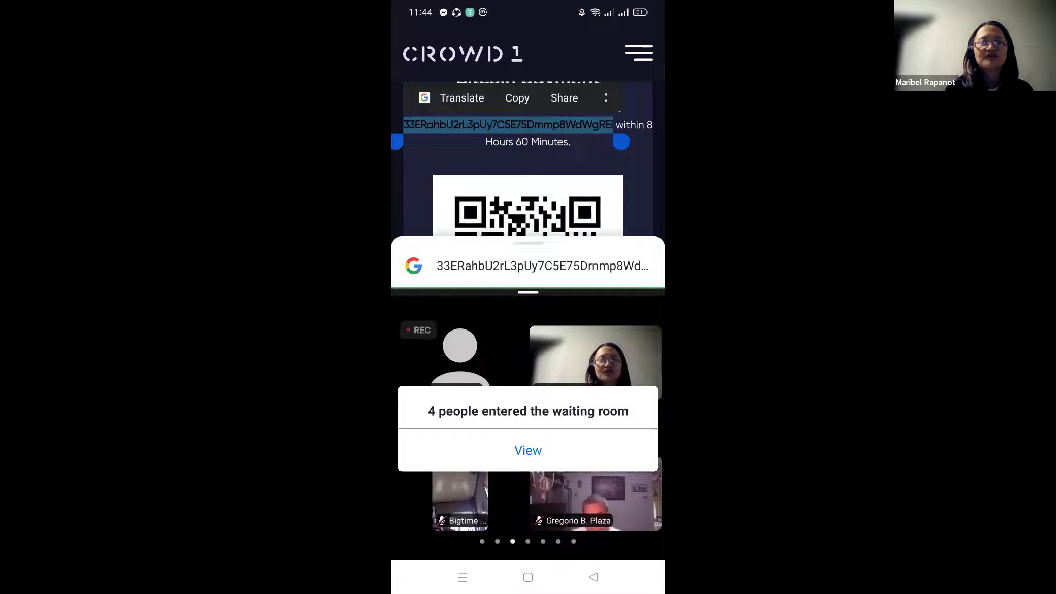
pyautogui.click(517, 98)
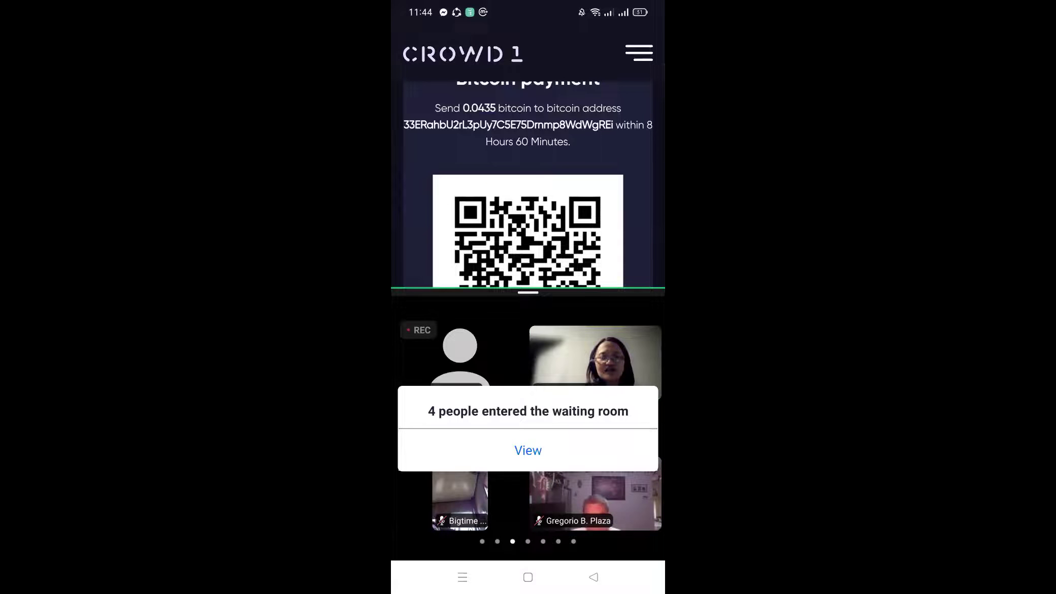
# Take a second screenshot of the payment card with its 0.0435 BTC amount and QR code.
pyautogui.scroll(-1, 528, 183)
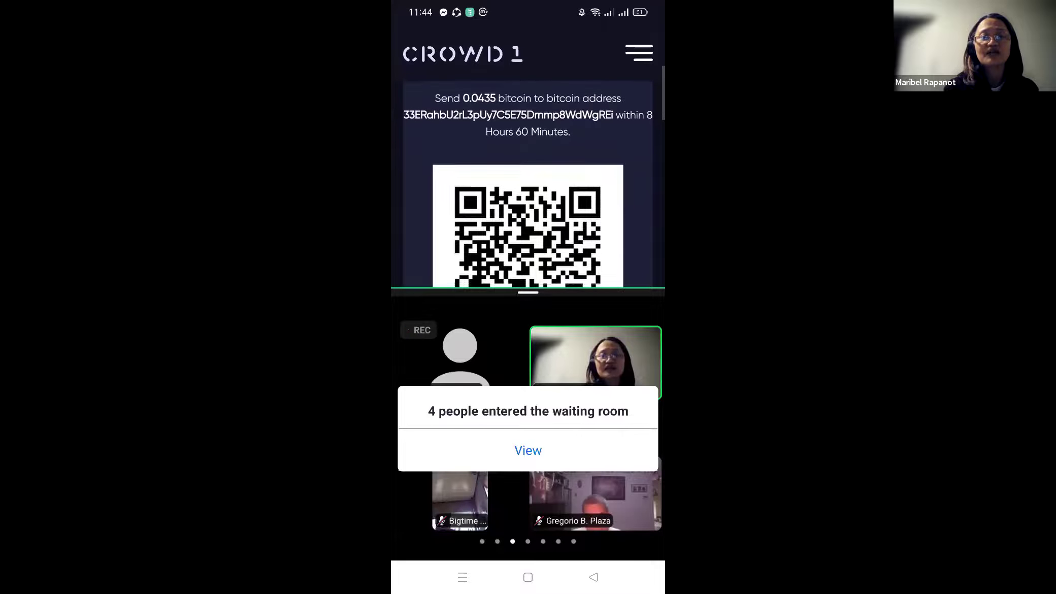
pyautogui.scroll(-2, 528, 183)
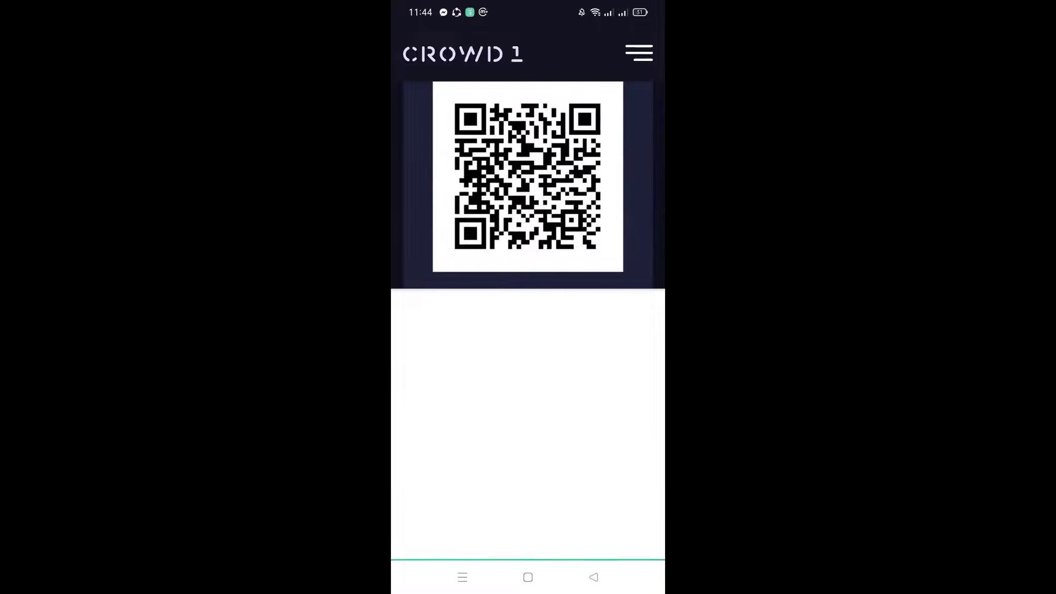
pyautogui.scroll(4, 527, 304)
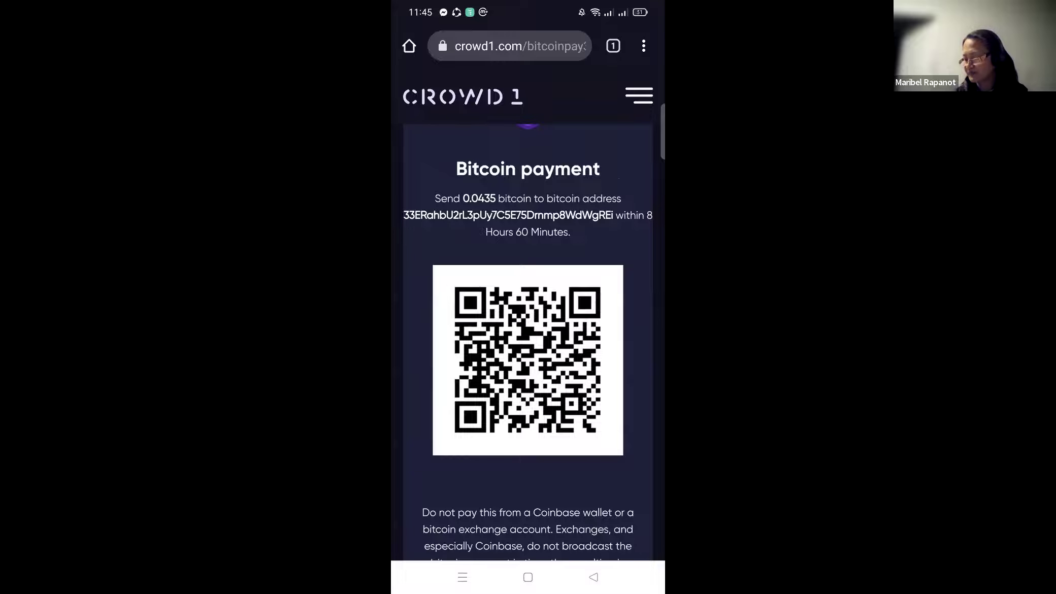
pyautogui.press('Print')
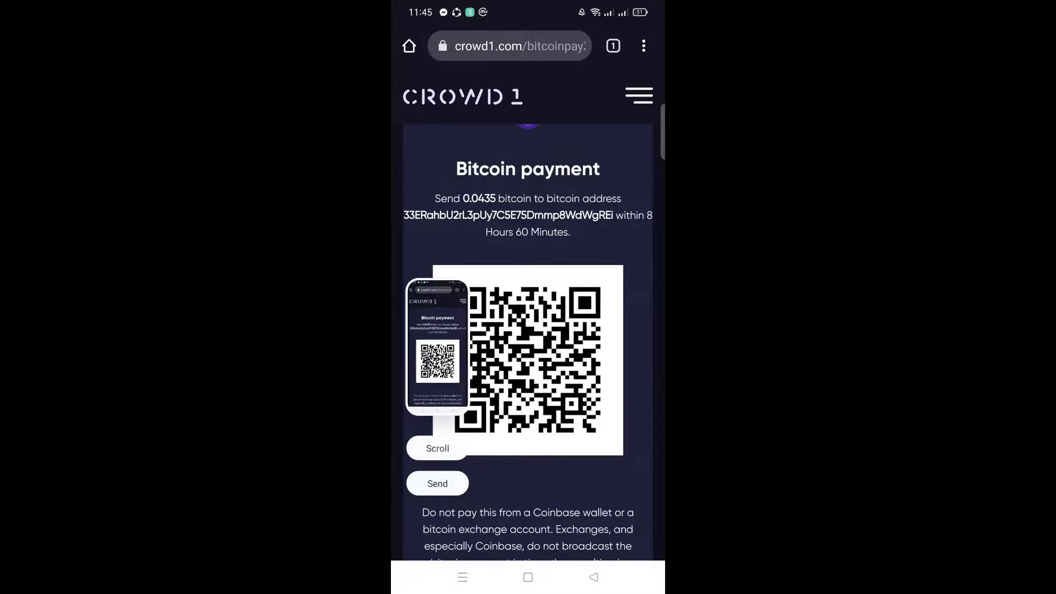
pyautogui.scroll(-10, 528, 305)
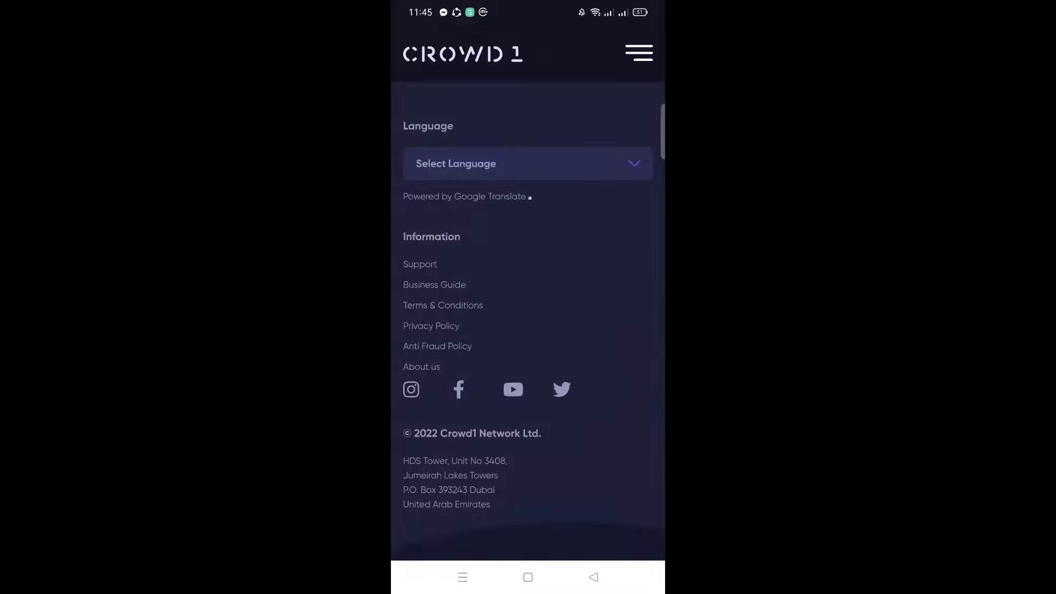
pyautogui.scroll(10, 528, 305)
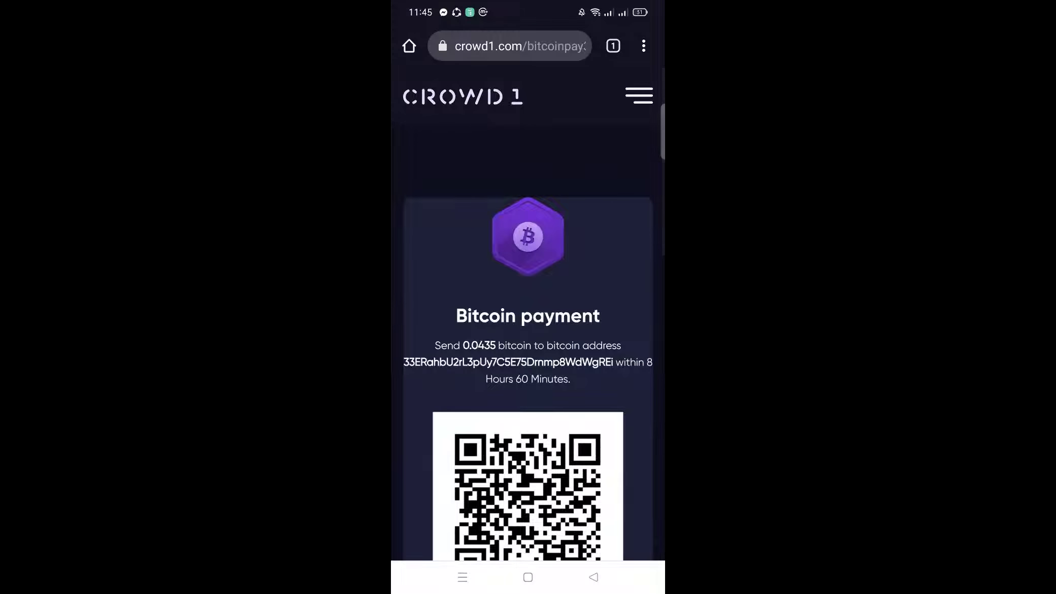
pyautogui.click(462, 577)
# Switch from the recent apps back to the Zoom meeting.
pyautogui.moveTo(457, 279); pyautogui.dragTo(631, 279)
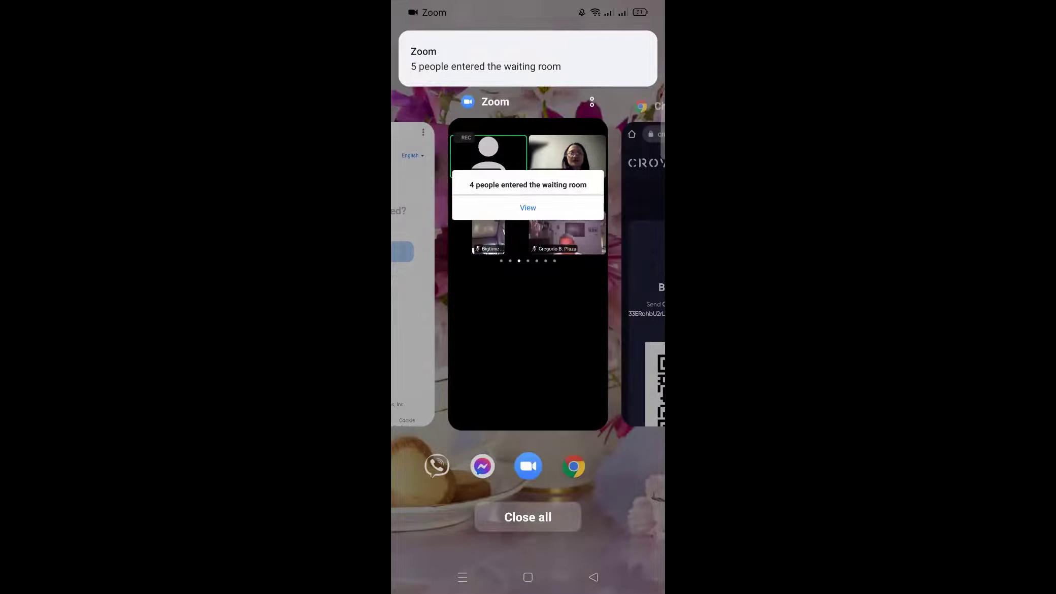
pyautogui.moveTo(457, 279); pyautogui.dragTo(584, 279)
pyautogui.moveTo(457, 279)
pyautogui.mouseDown()
pyautogui.moveTo(637, 279)
pyautogui.moveTo(456, 279)
pyautogui.mouseUp()
pyautogui.moveTo(583, 279); pyautogui.dragTo(457, 279)
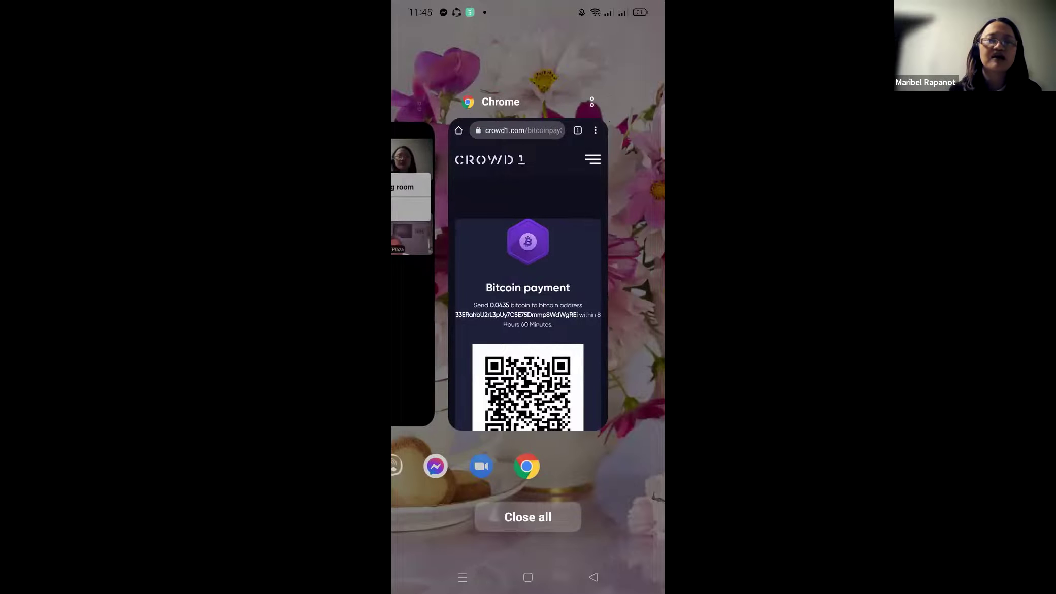
pyautogui.click(411, 214)
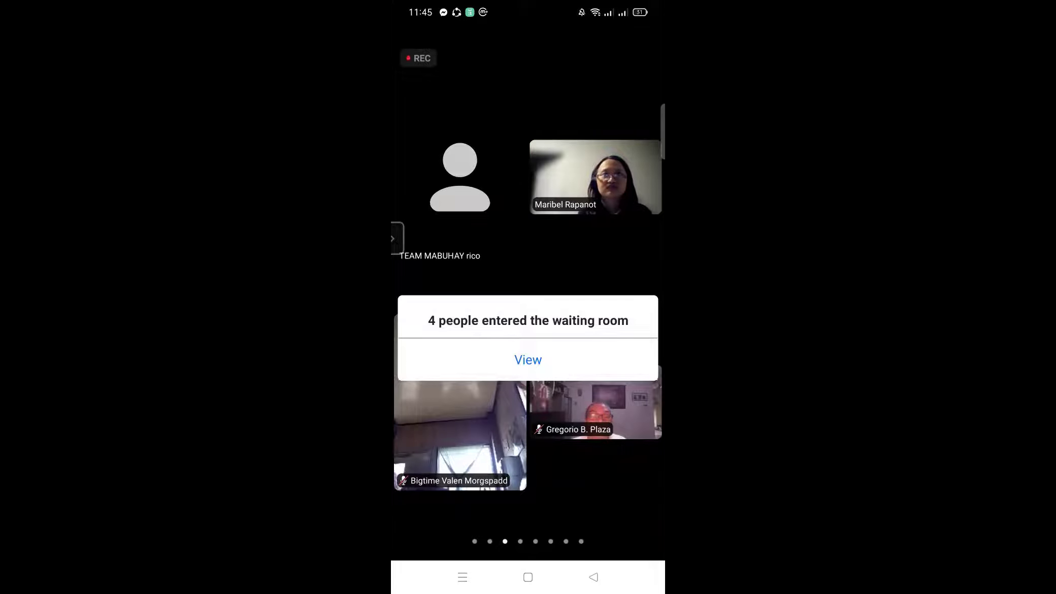
# Swipe forward and back through the meeting's participant gallery pages.
pyautogui.moveTo(609, 274); pyautogui.dragTo(432, 274)
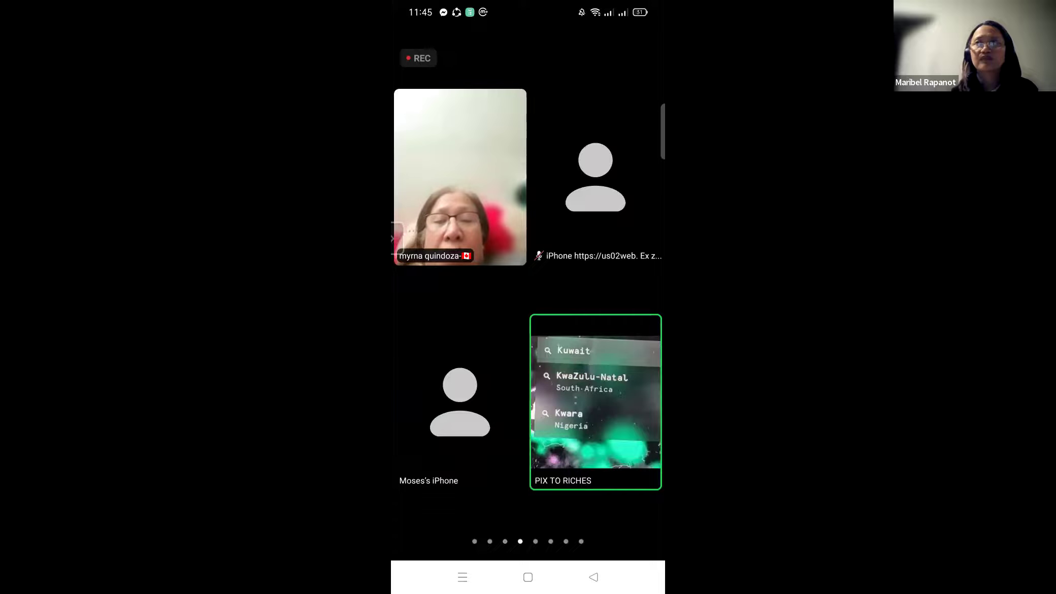
pyautogui.moveTo(609, 274); pyautogui.dragTo(432, 274)
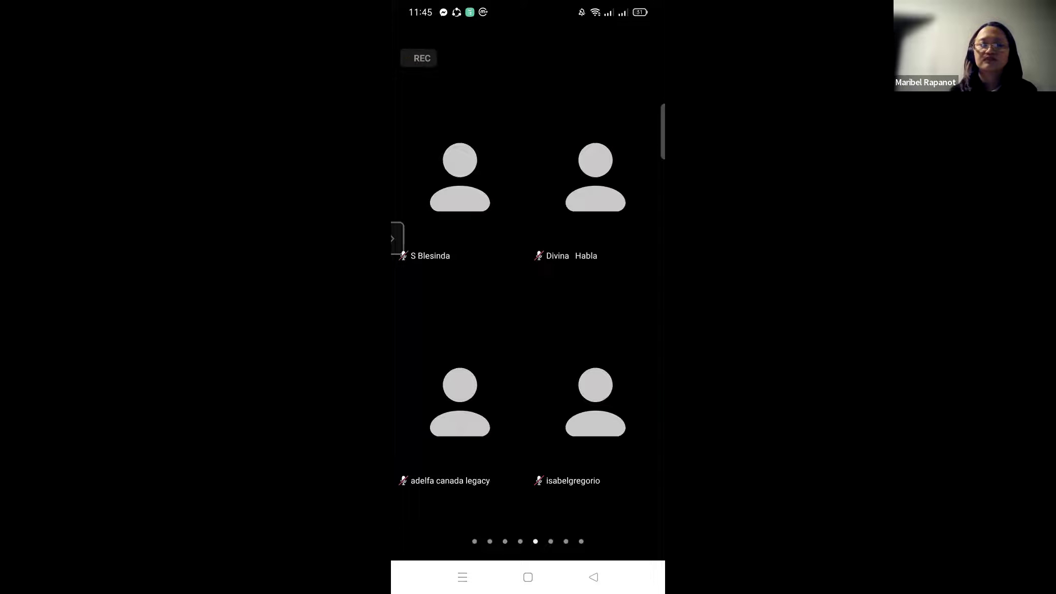
pyautogui.moveTo(609, 274); pyautogui.dragTo(431, 274)
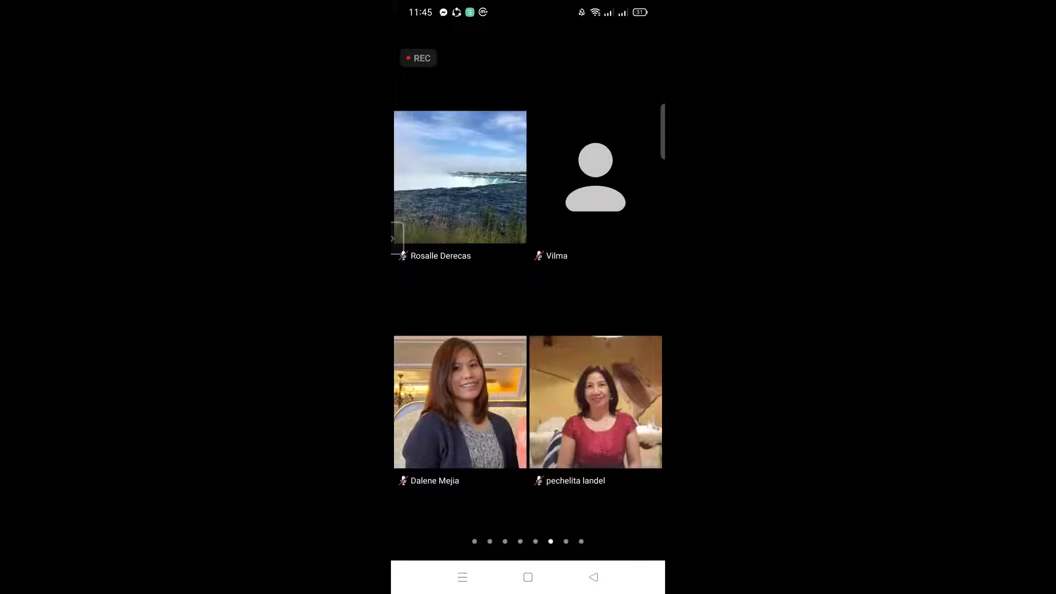
pyautogui.moveTo(431, 274); pyautogui.dragTo(609, 275)
pyautogui.moveTo(431, 274); pyautogui.dragTo(609, 274)
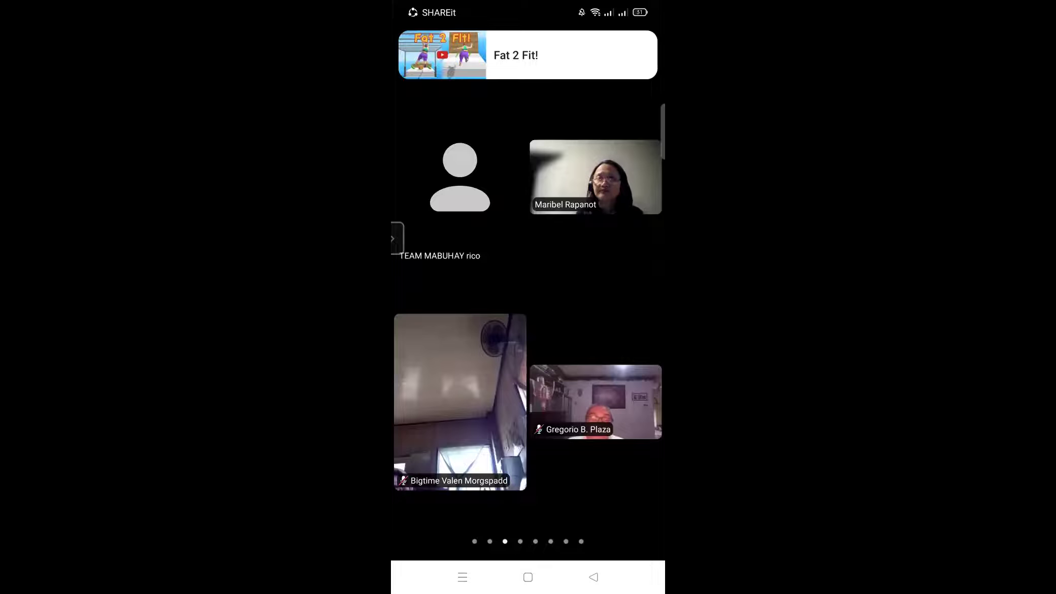
pyautogui.moveTo(431, 274); pyautogui.dragTo(609, 274)
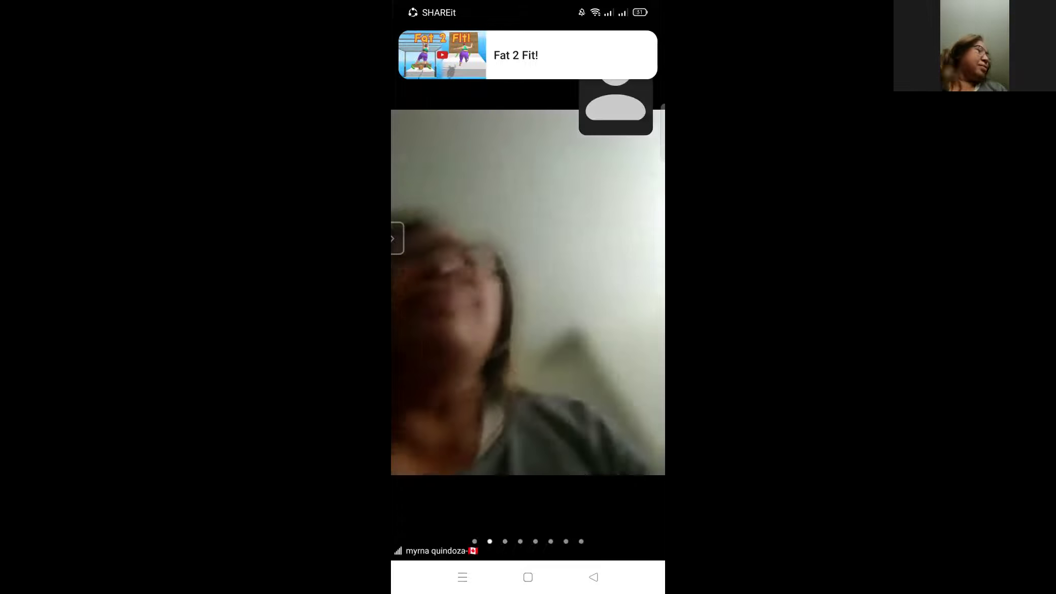
pyautogui.moveTo(431, 274); pyautogui.dragTo(457, 274)
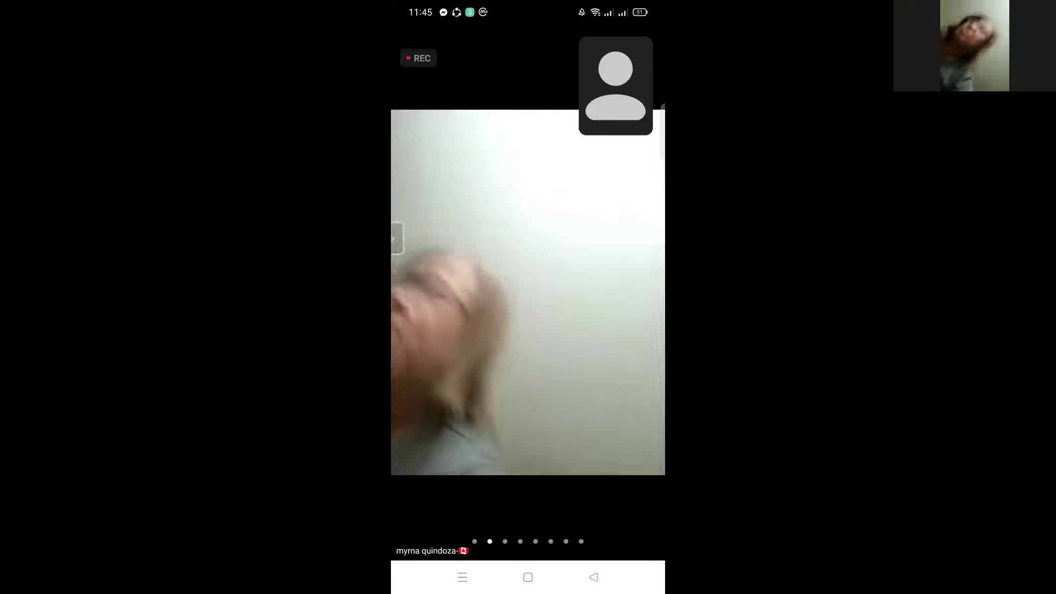
pyautogui.moveTo(609, 274); pyautogui.dragTo(457, 274)
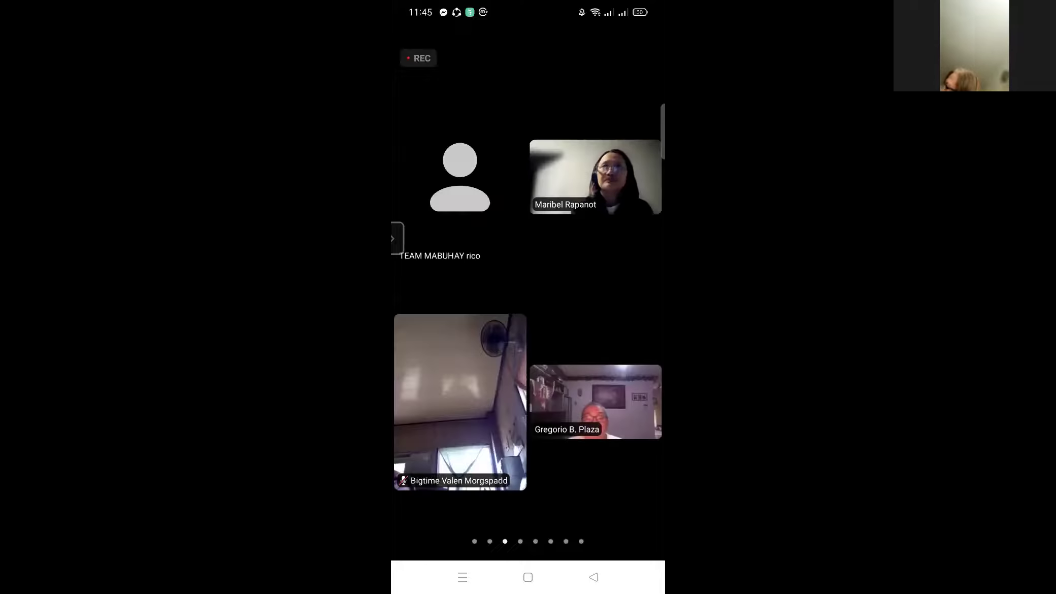
pyautogui.moveTo(609, 274); pyautogui.dragTo(472, 275)
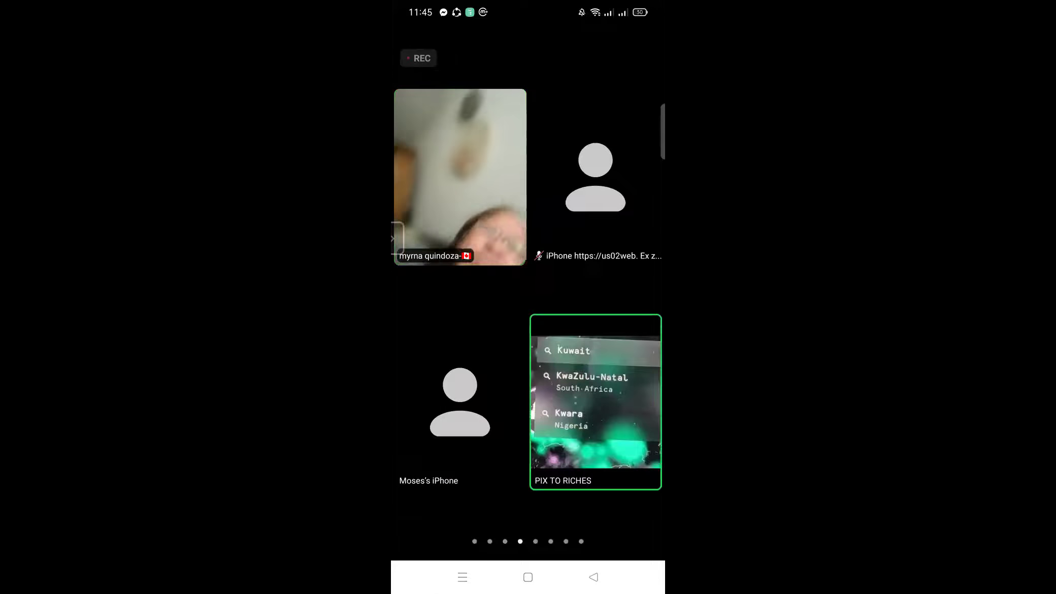
# Leave the meeting view, ending on Zoom's 'Ready to get started?' web page.
pyautogui.click(461, 577)
pyautogui.moveTo(456, 274); pyautogui.dragTo(609, 274)
pyautogui.click(528, 577)
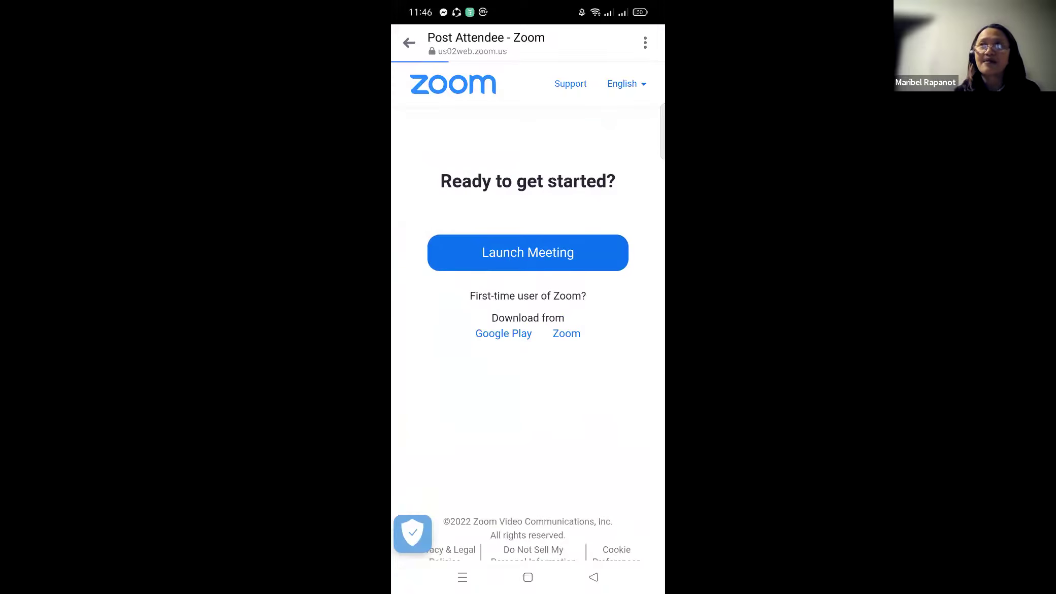
# Go back to the Messenger group chat and start a private chat with a member.
pyautogui.click(528, 252)
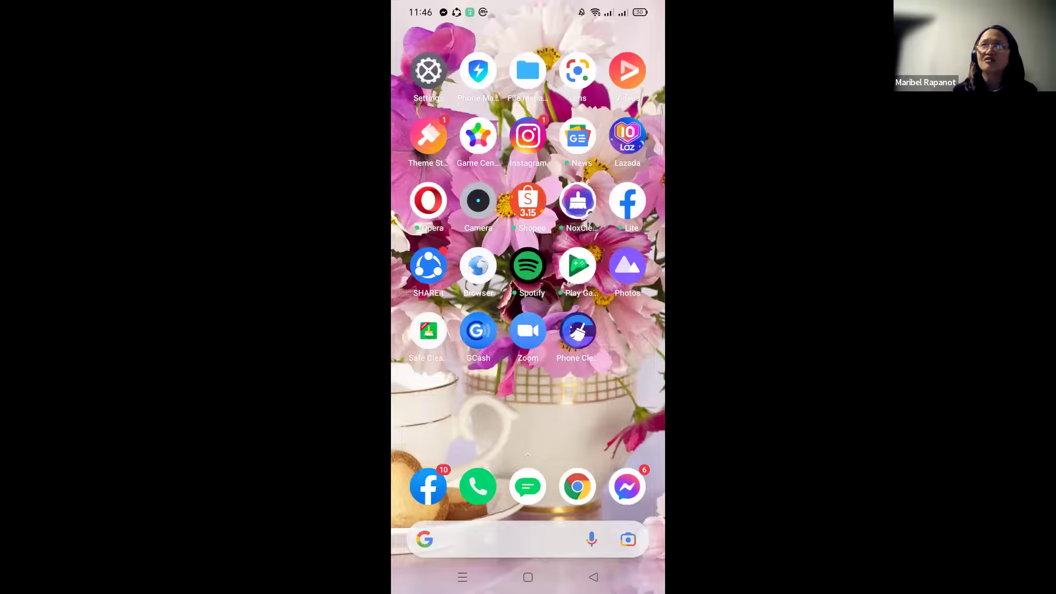
pyautogui.click(408, 42)
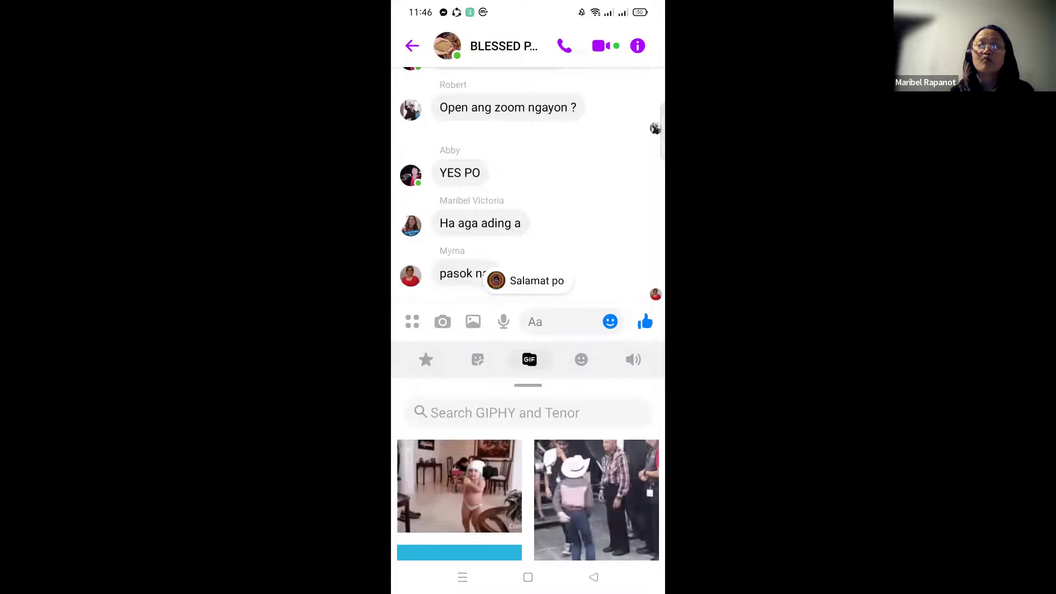
pyautogui.click(410, 175)
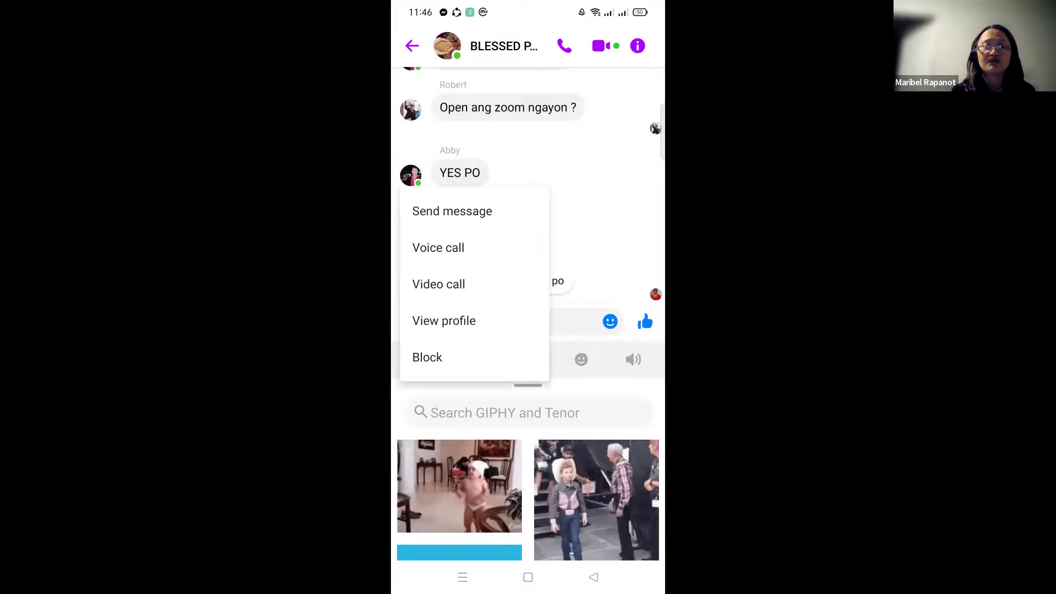
pyautogui.click(451, 211)
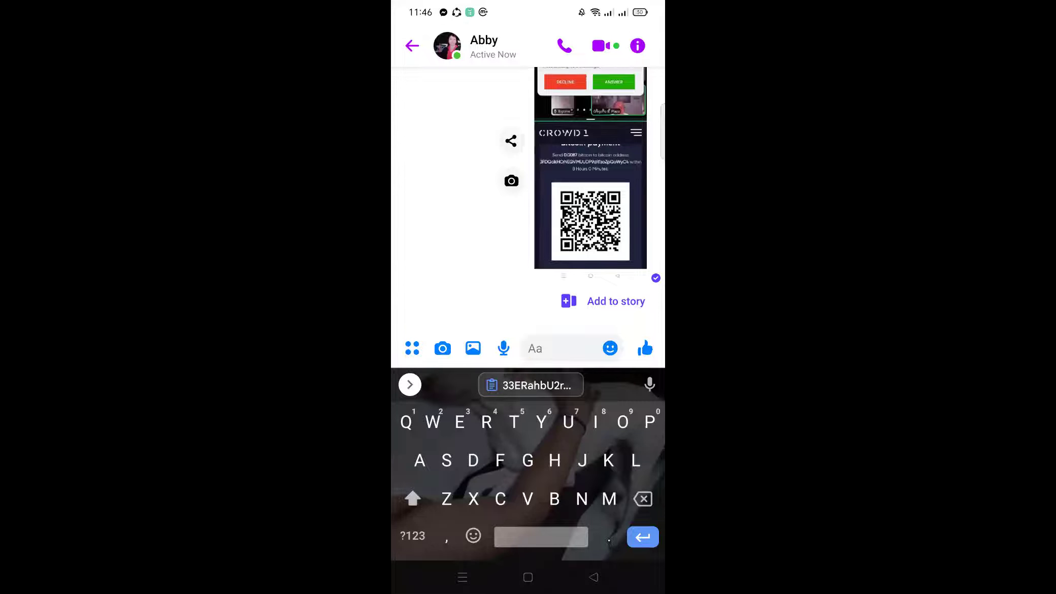
# Paste the copied Bitcoin address into the message and send it.
pyautogui.click(538, 348)
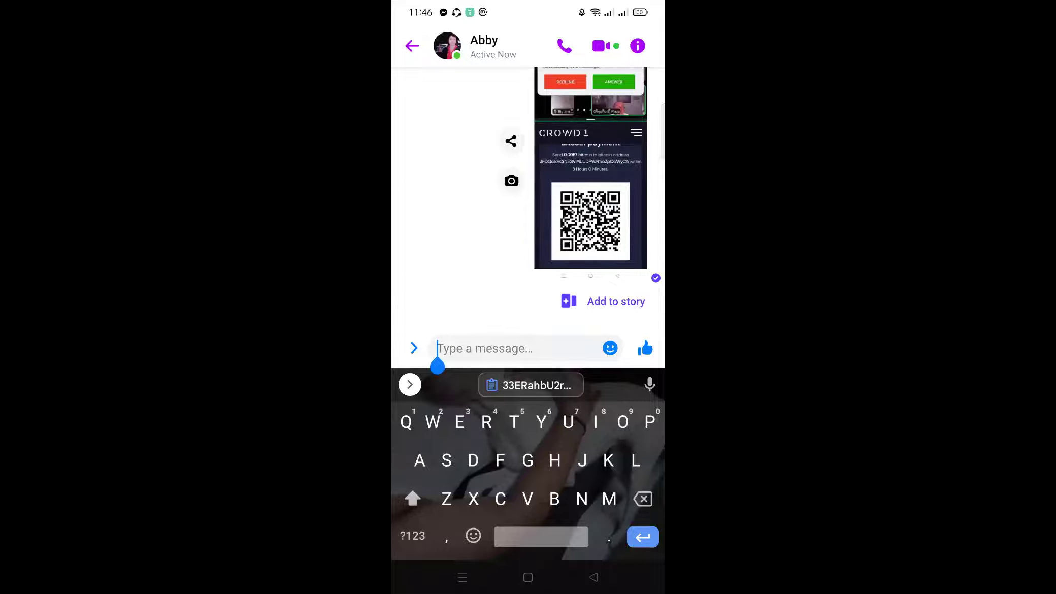
pyautogui.click(437, 364)
pyautogui.click(428, 319)
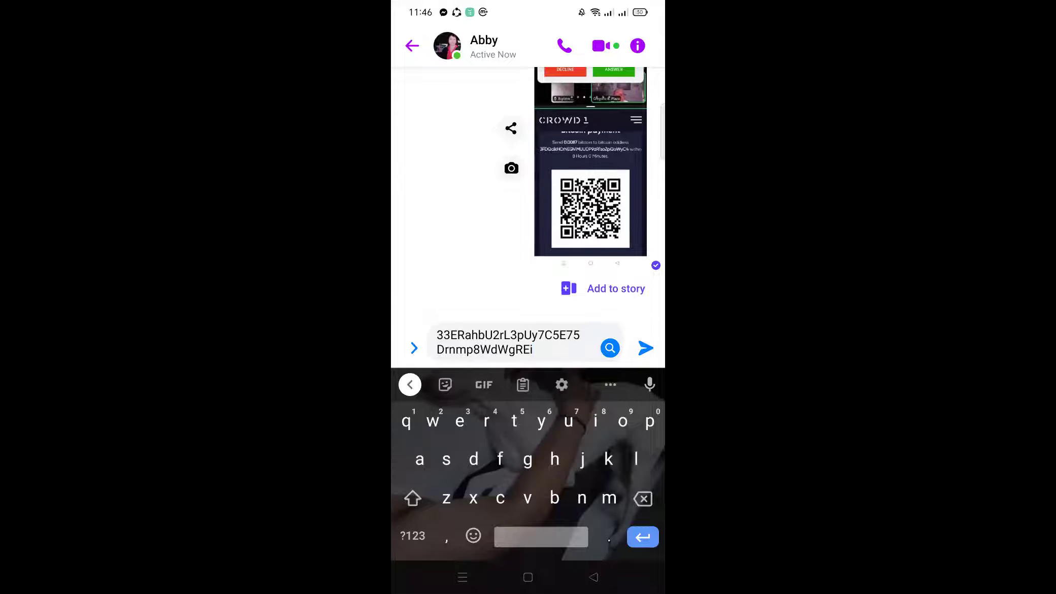
pyautogui.click(645, 347)
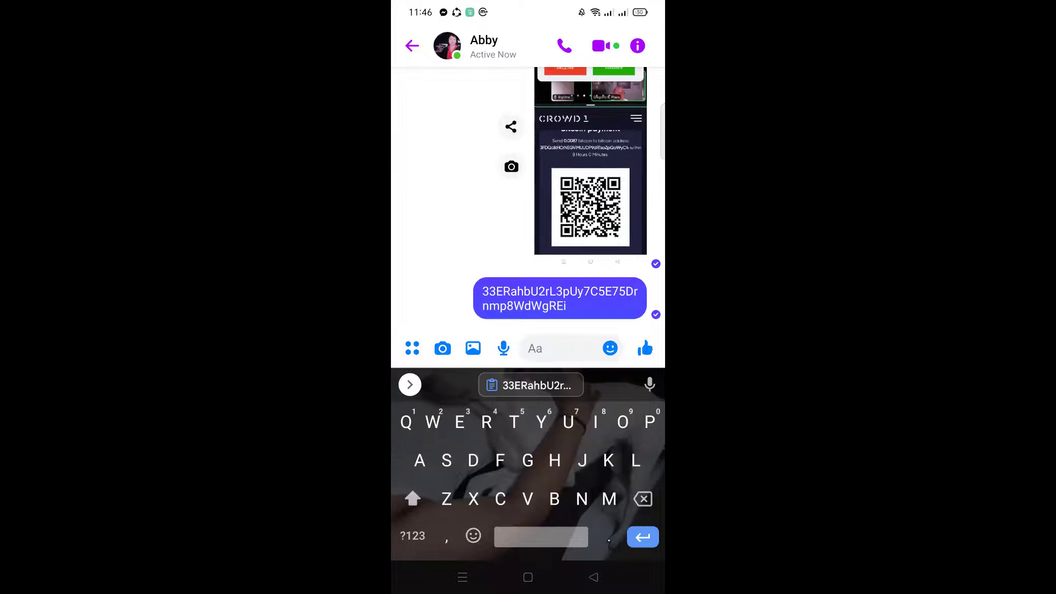
# Send the Bitcoin payment screenshot from the gallery to the chat.
pyautogui.click(473, 348)
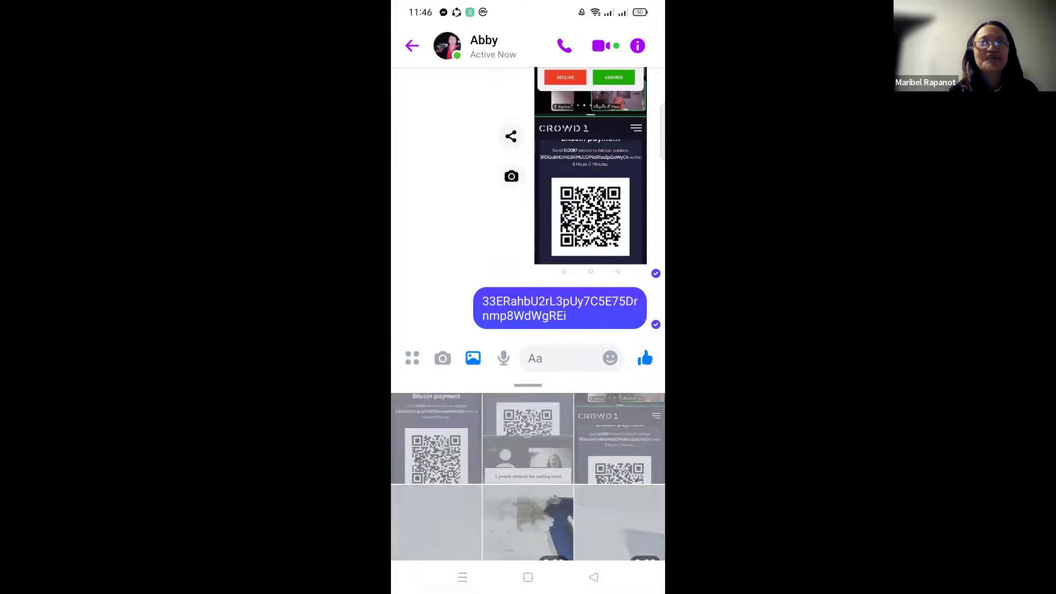
pyautogui.click(436, 438)
pyautogui.click(589, 523)
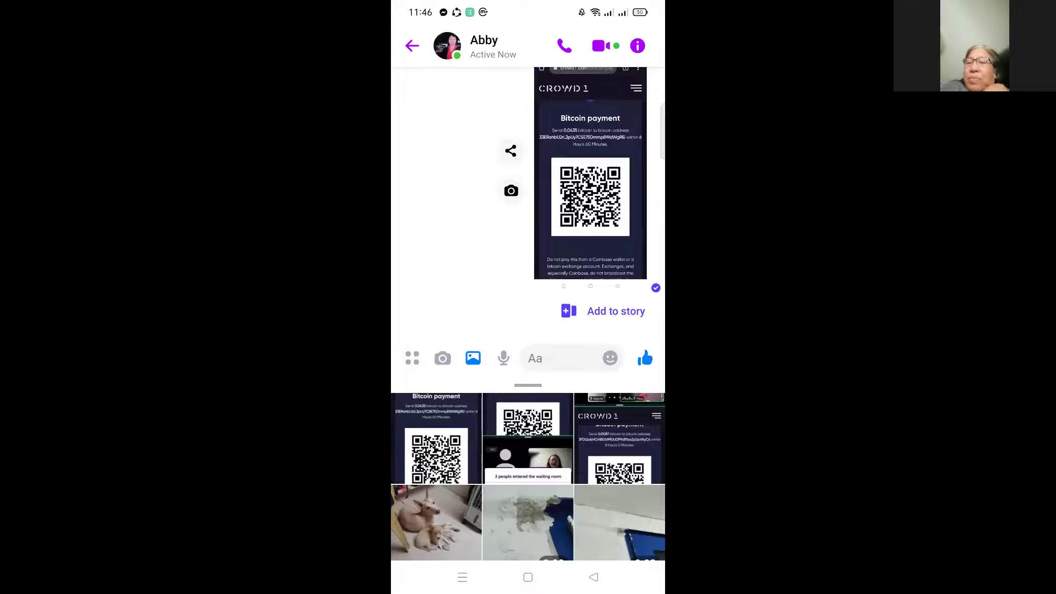
pyautogui.click(528, 577)
pyautogui.click(462, 577)
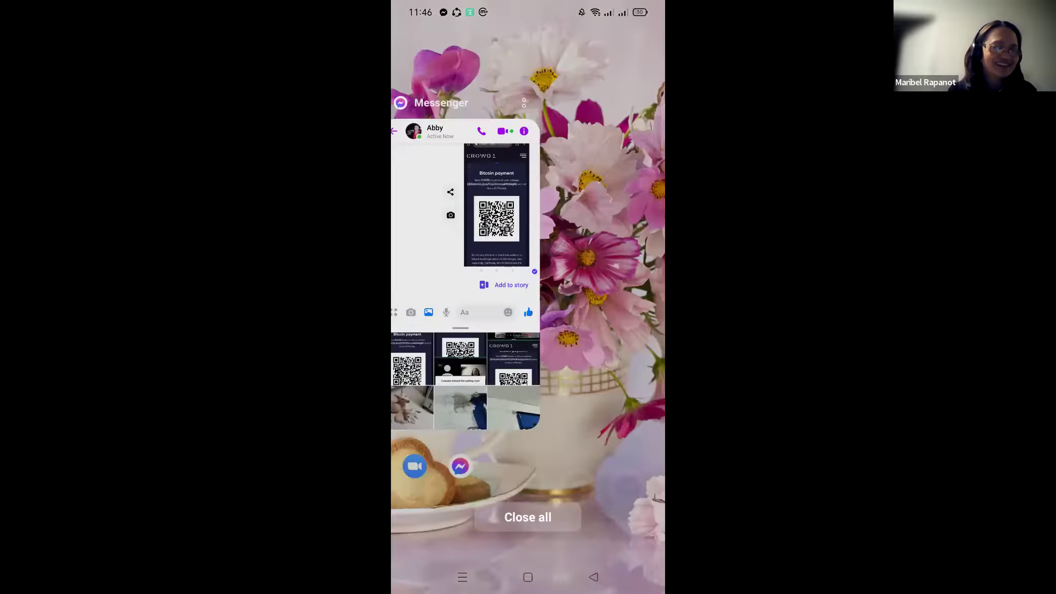
# Reopen Chrome on the Crowd1 payment page asking for 0.0435 BTC and look it over.
pyautogui.moveTo(432, 274); pyautogui.dragTo(609, 274)
pyautogui.moveTo(431, 274)
pyautogui.mouseDown()
pyautogui.moveTo(609, 274)
pyautogui.moveTo(442, 274)
pyautogui.mouseUp()
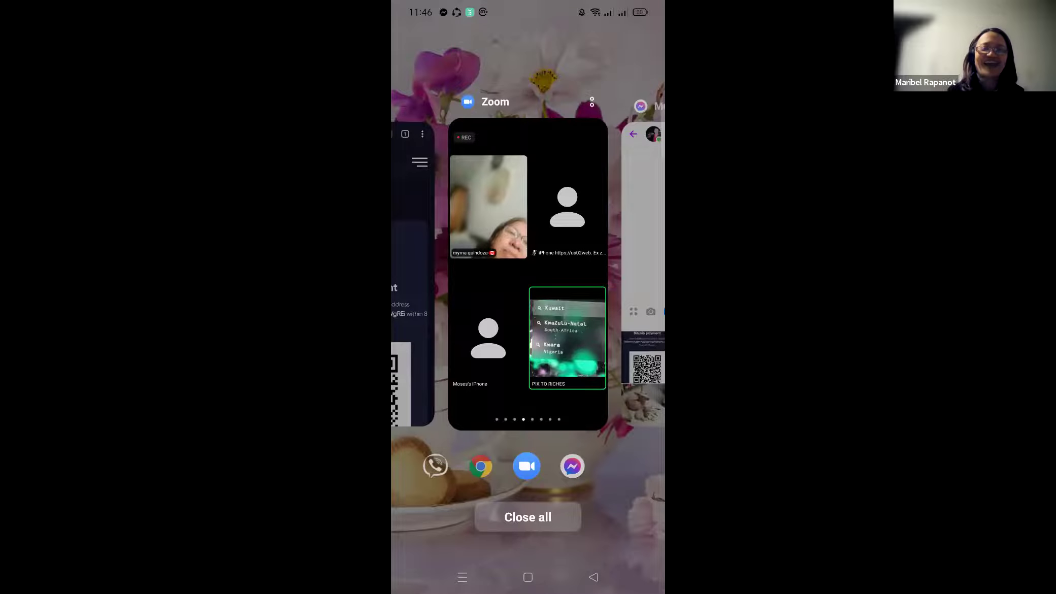
pyautogui.click(411, 228)
pyautogui.scroll(-8, 527, 330)
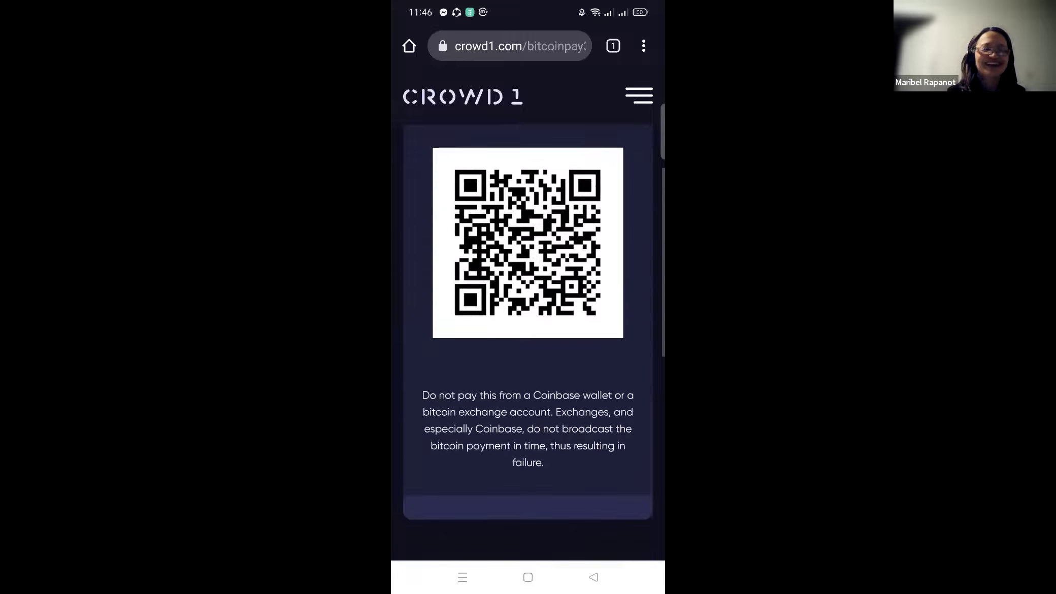
pyautogui.scroll(4, 528, 330)
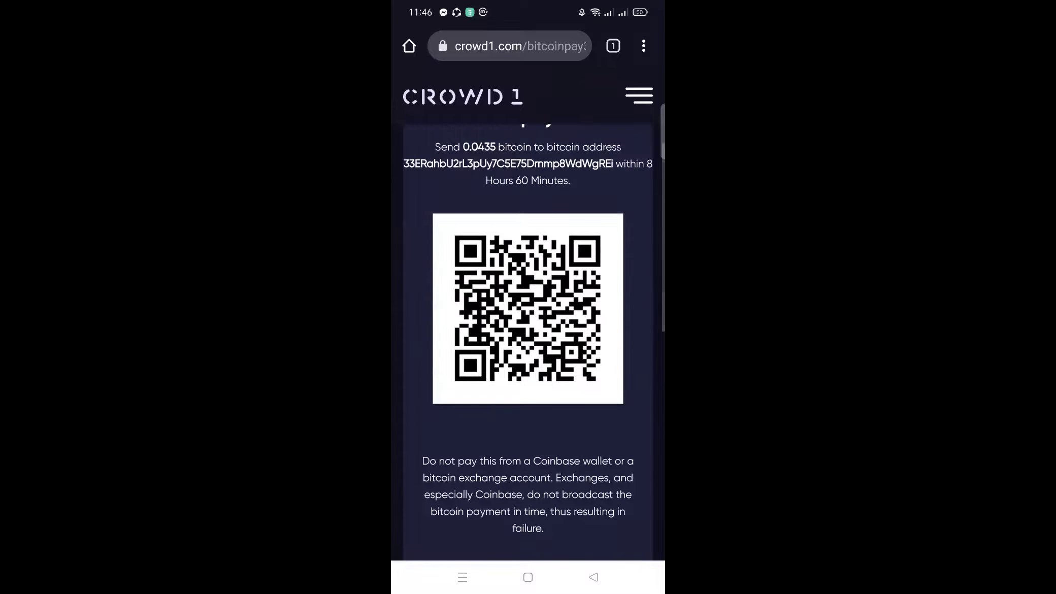
pyautogui.scroll(3, 528, 330)
pyautogui.scroll(-2, 527, 330)
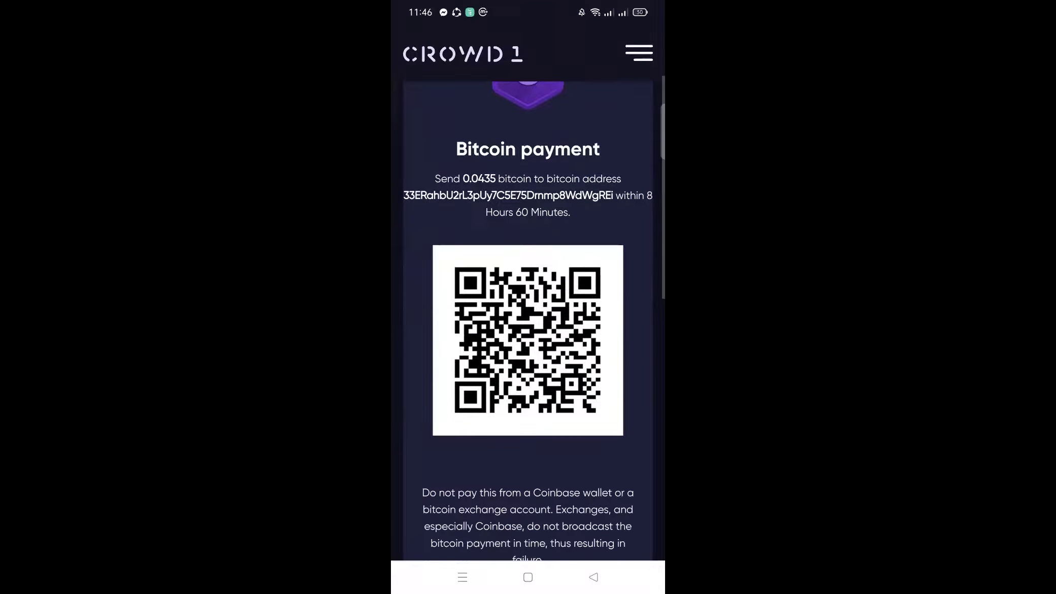
pyautogui.scroll(-4, 528, 330)
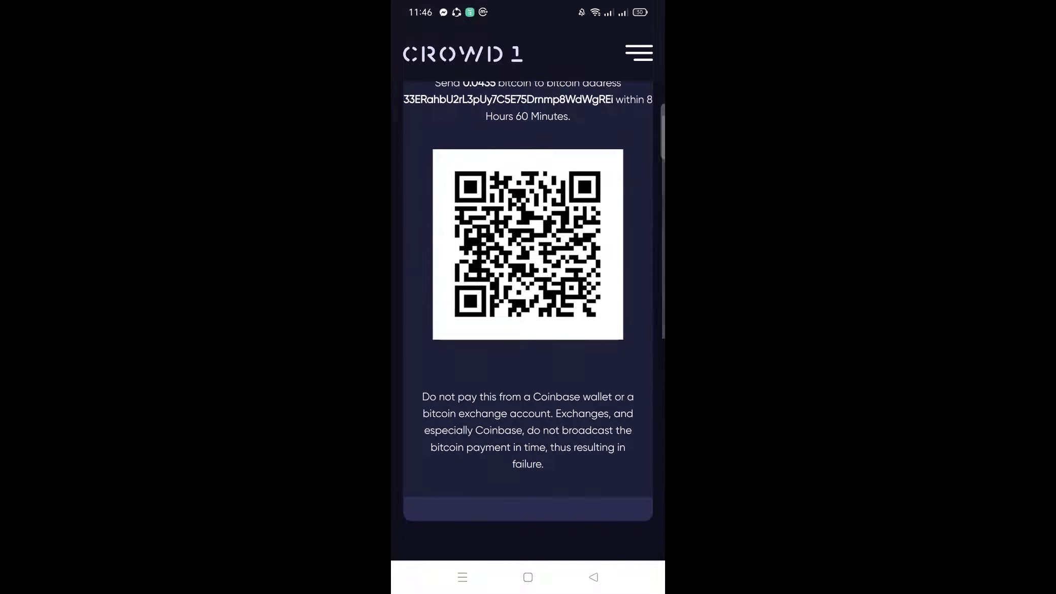
pyautogui.scroll(1, 528, 330)
pyautogui.scroll(3, 528, 330)
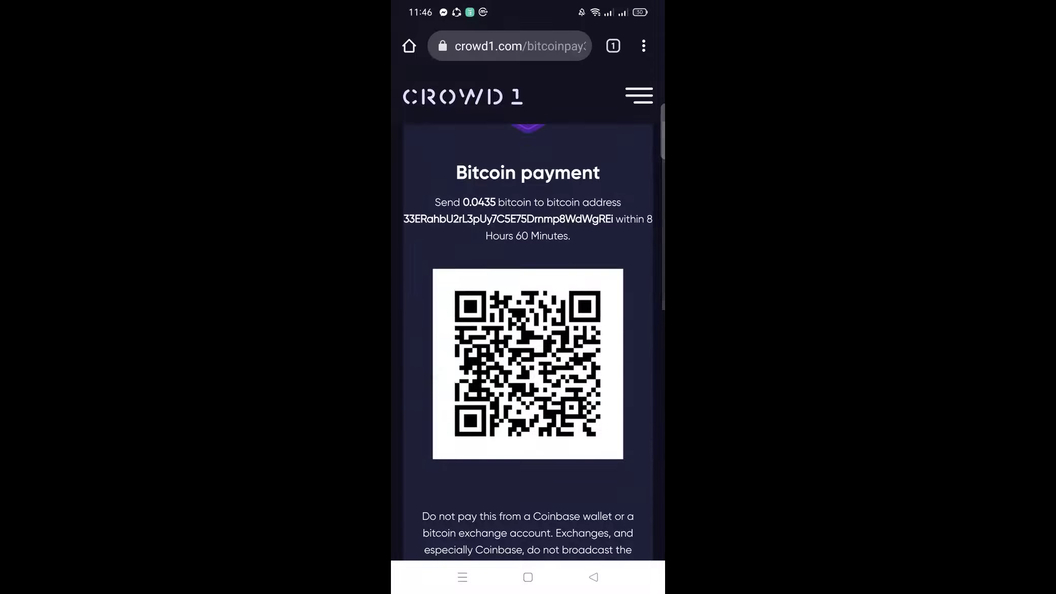
pyautogui.scroll(3, 528, 330)
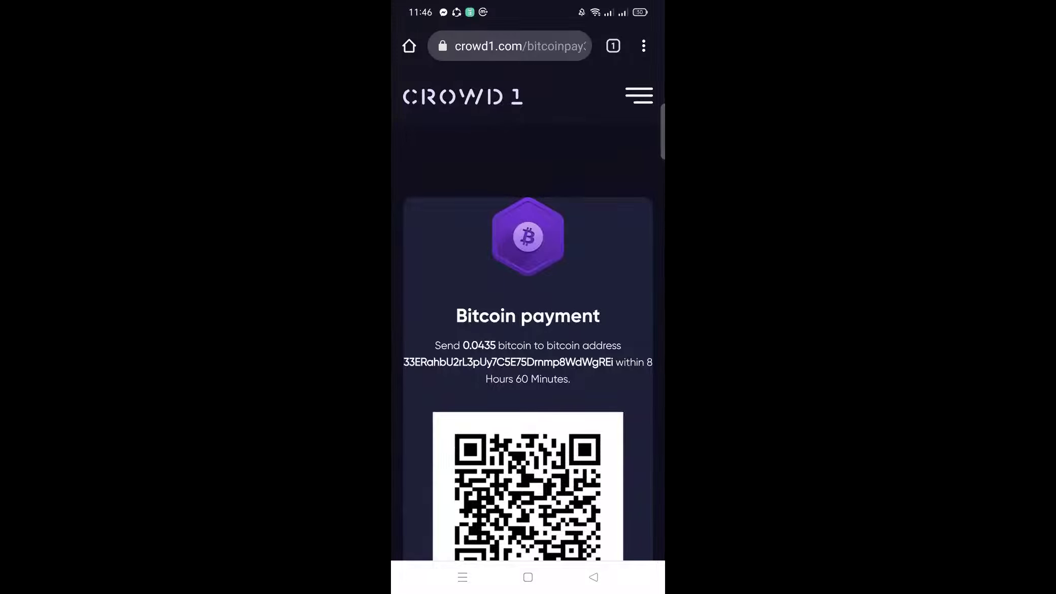
pyautogui.scroll(-3, 527, 329)
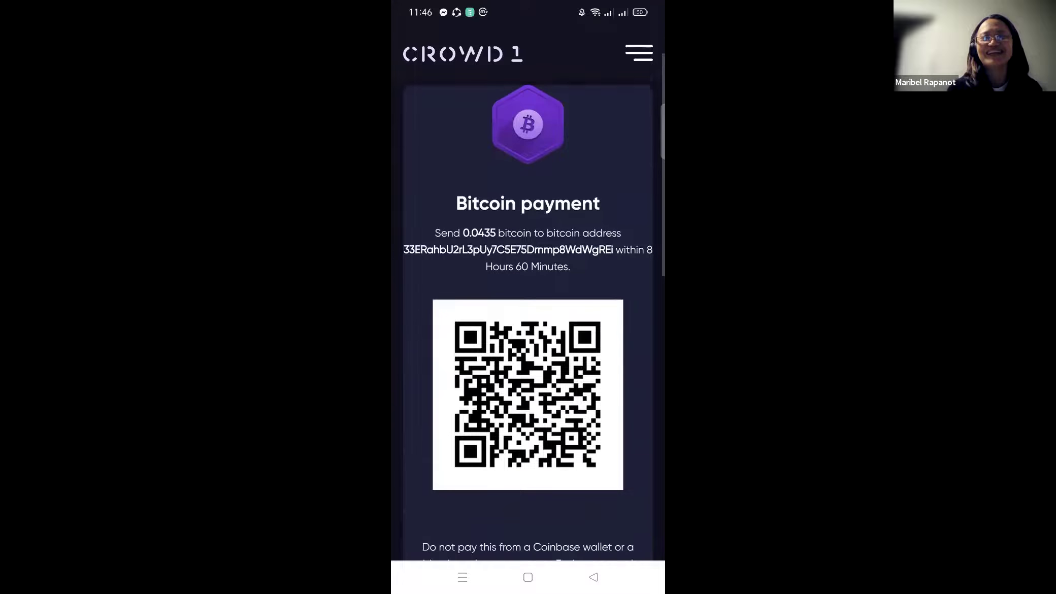
pyautogui.scroll(-5, 528, 330)
pyautogui.scroll(-5, 527, 330)
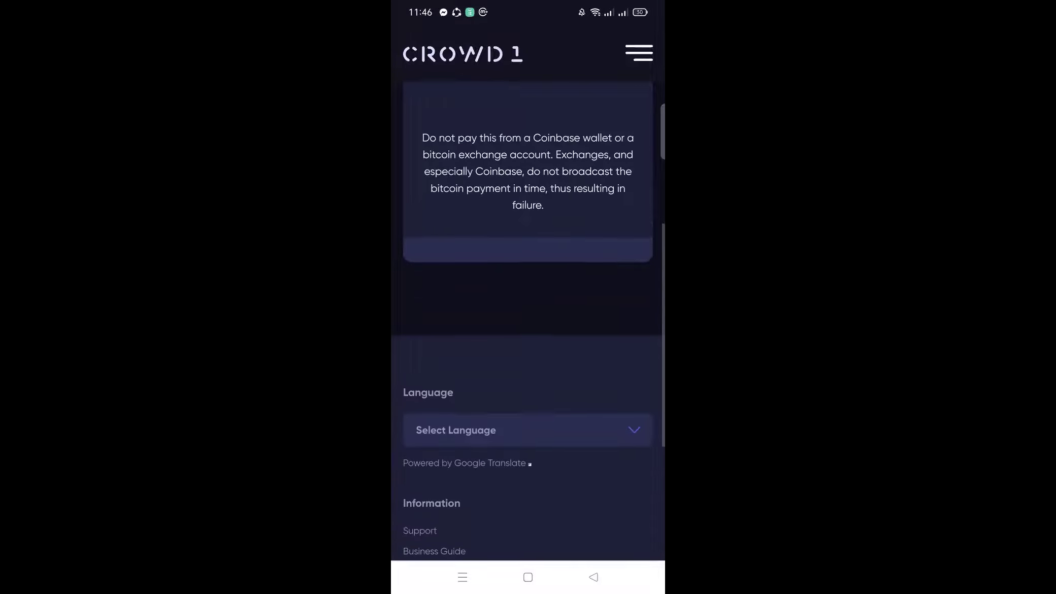
pyautogui.scroll(4, 528, 330)
pyautogui.scroll(3, 528, 325)
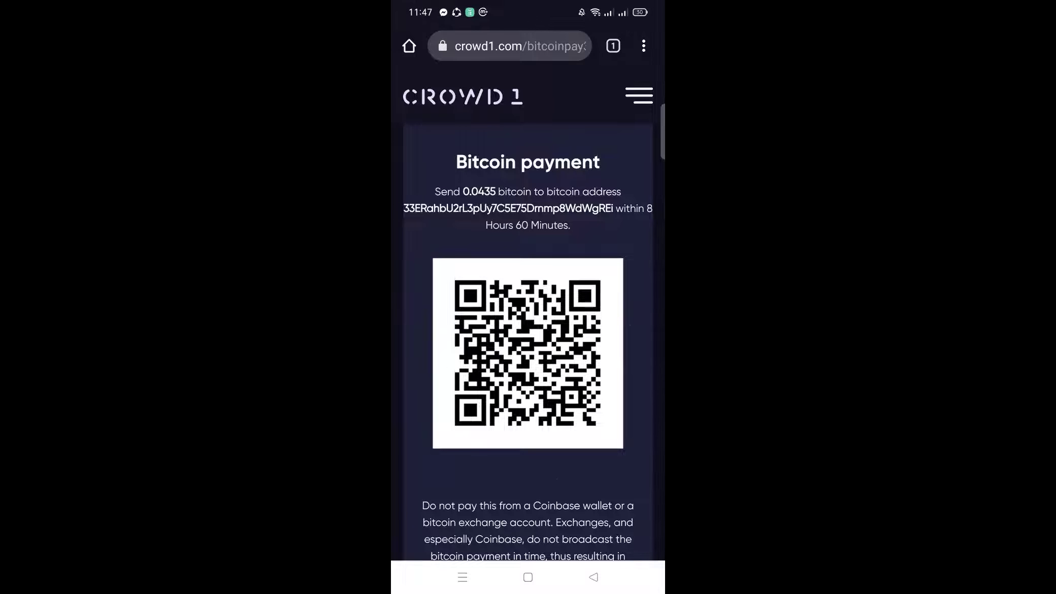
pyautogui.scroll(3, 528, 325)
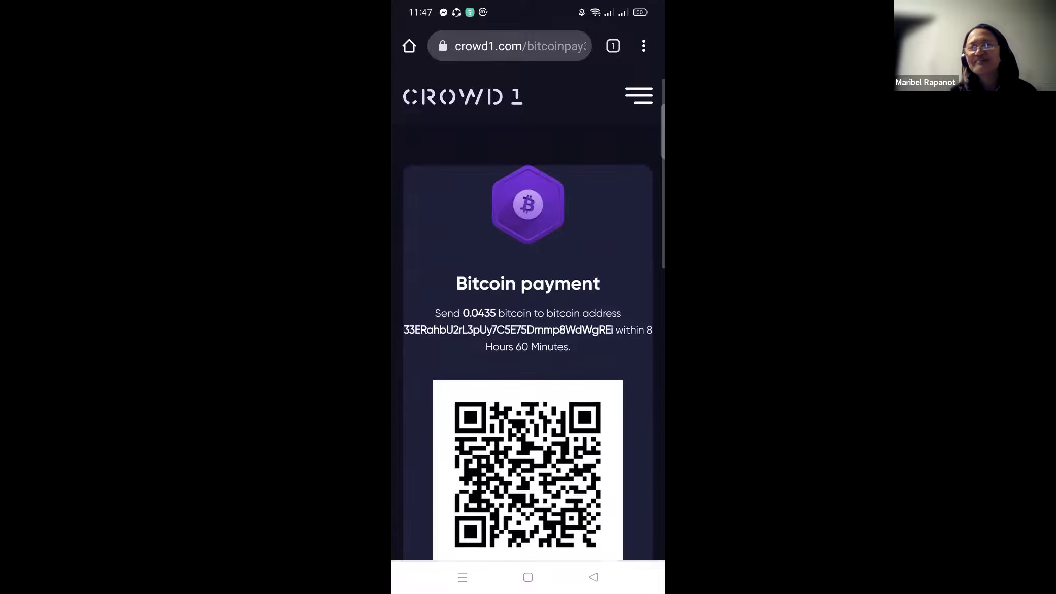
pyautogui.scroll(-10, 528, 325)
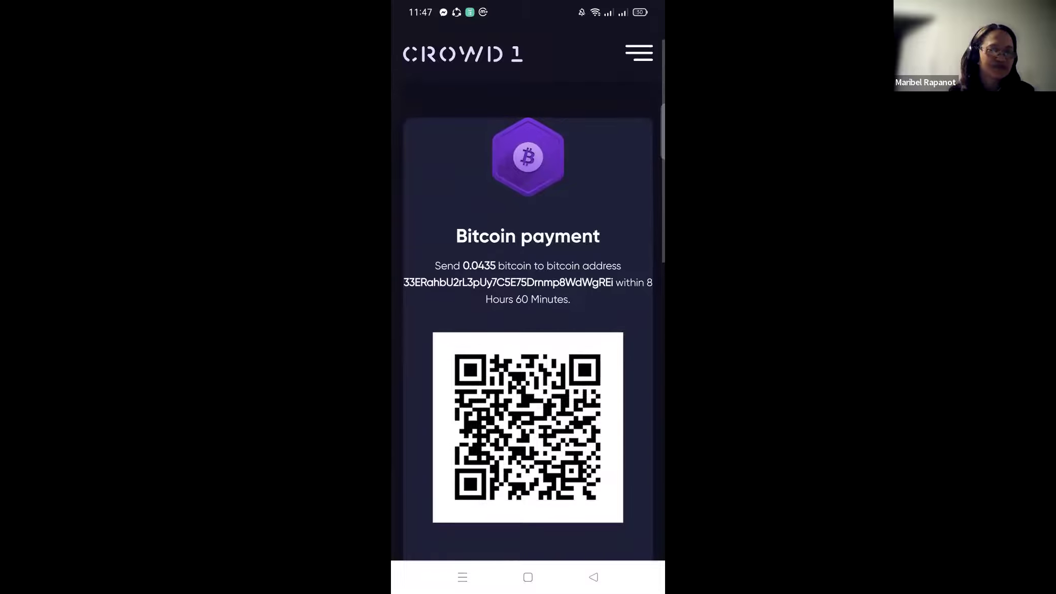
pyautogui.scroll(7, 528, 325)
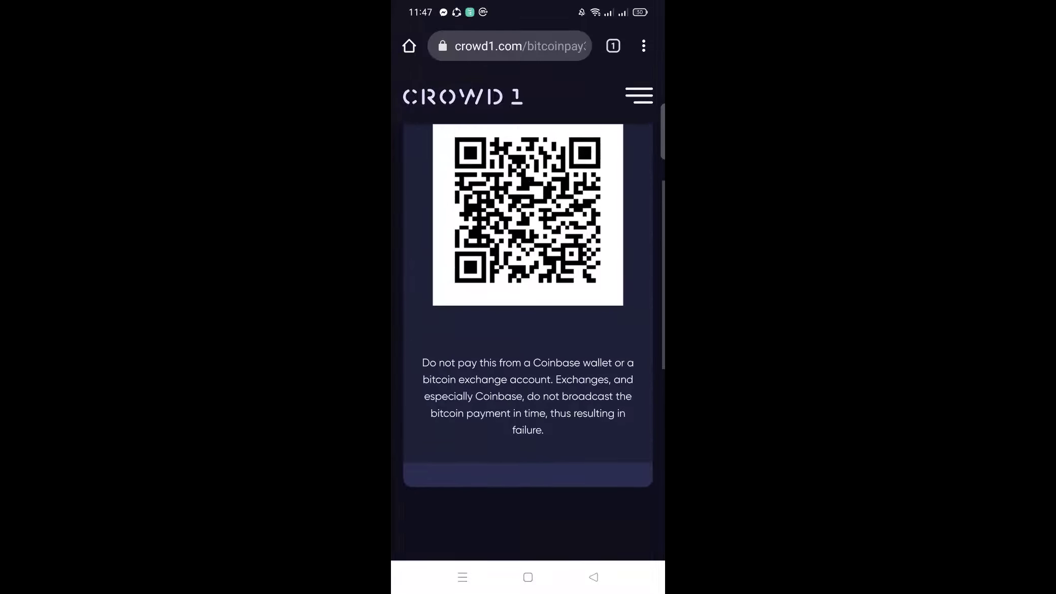
# Put the payment page and the Zoom meeting gallery side by side in split screen.
pyautogui.click(461, 577)
pyautogui.moveTo(457, 274); pyautogui.dragTo(609, 274)
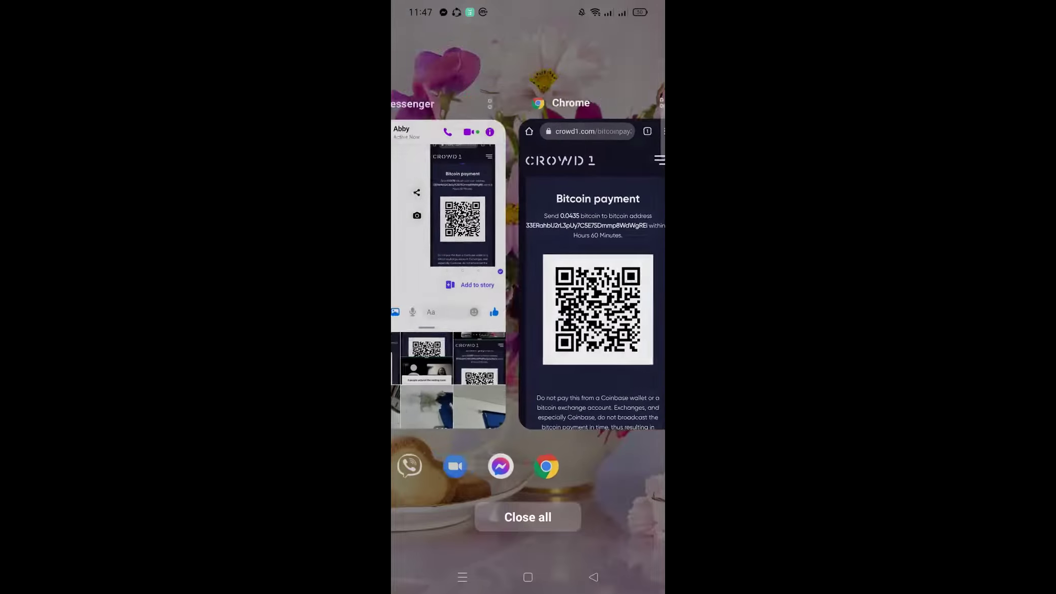
pyautogui.moveTo(457, 274)
pyautogui.mouseDown()
pyautogui.moveTo(599, 274)
pyautogui.moveTo(457, 275)
pyautogui.mouseUp()
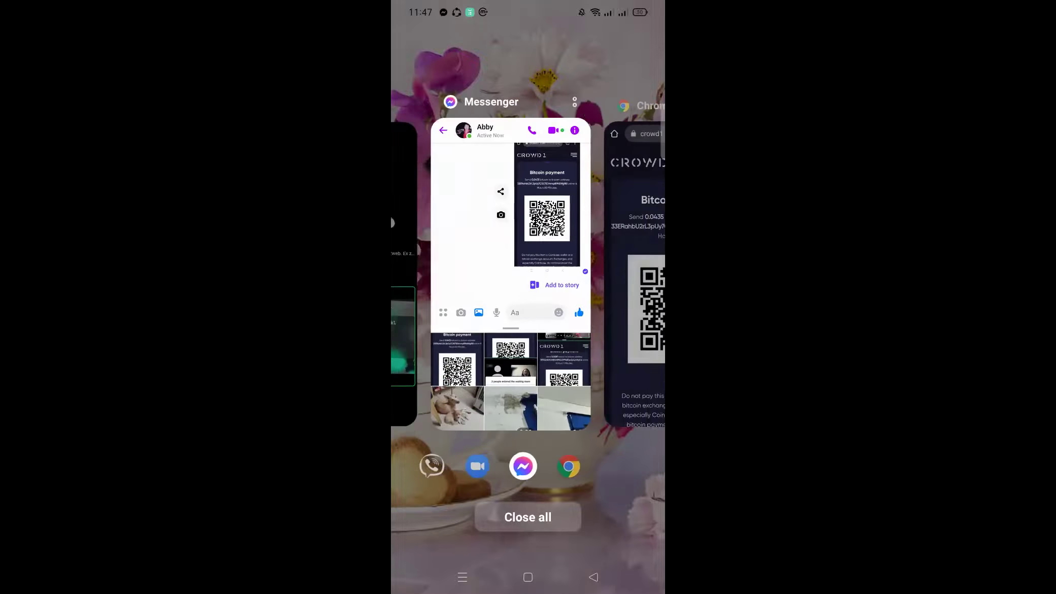
pyautogui.moveTo(599, 274); pyautogui.dragTo(457, 274)
pyautogui.click(511, 284)
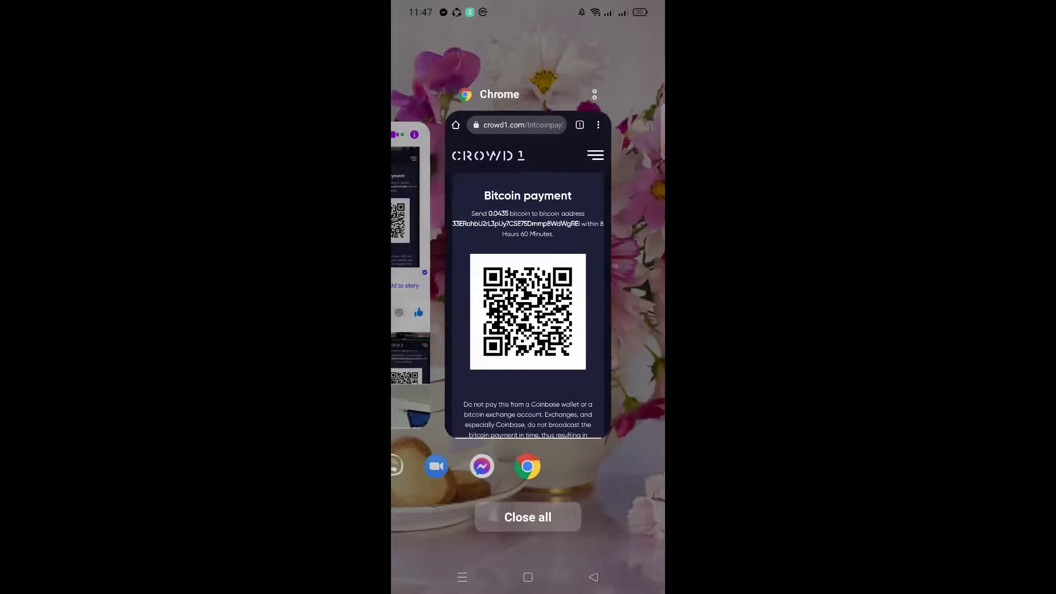
pyautogui.click(462, 577)
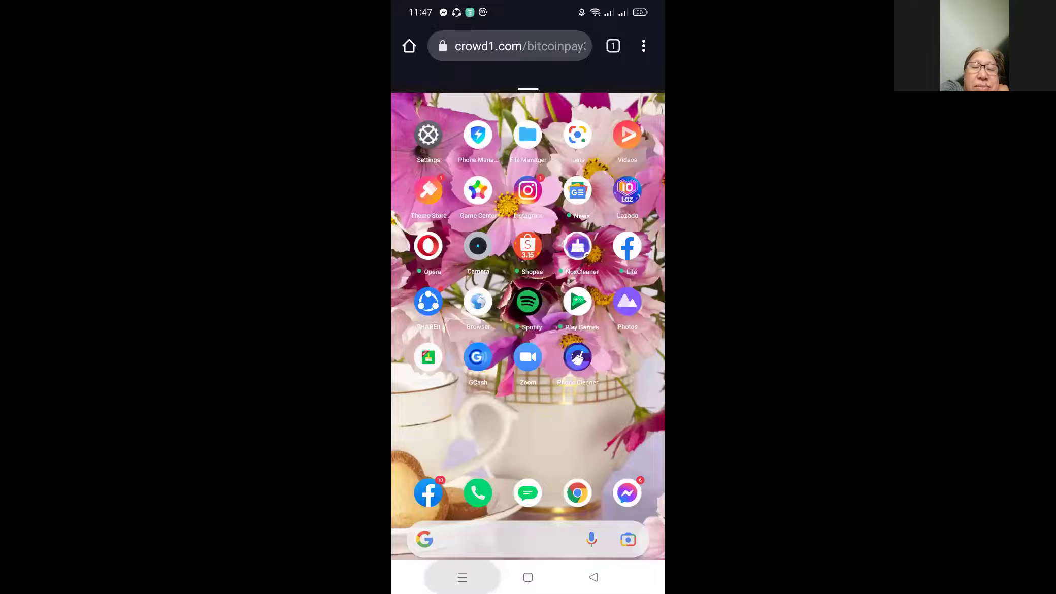
pyautogui.moveTo(457, 335); pyautogui.dragTo(584, 335)
pyautogui.click(528, 335)
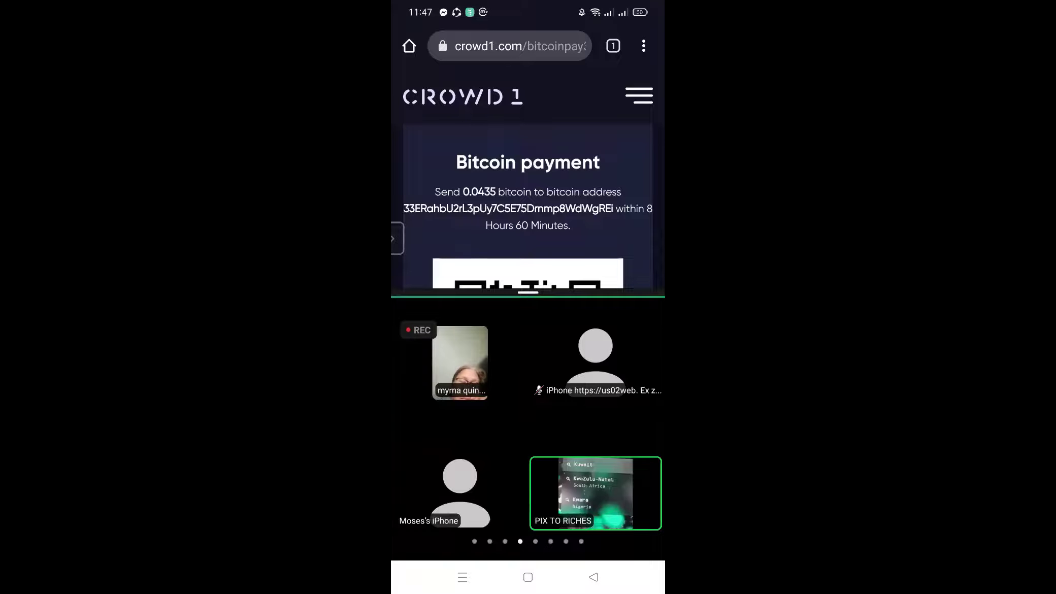
pyautogui.scroll(-3, 527, 203)
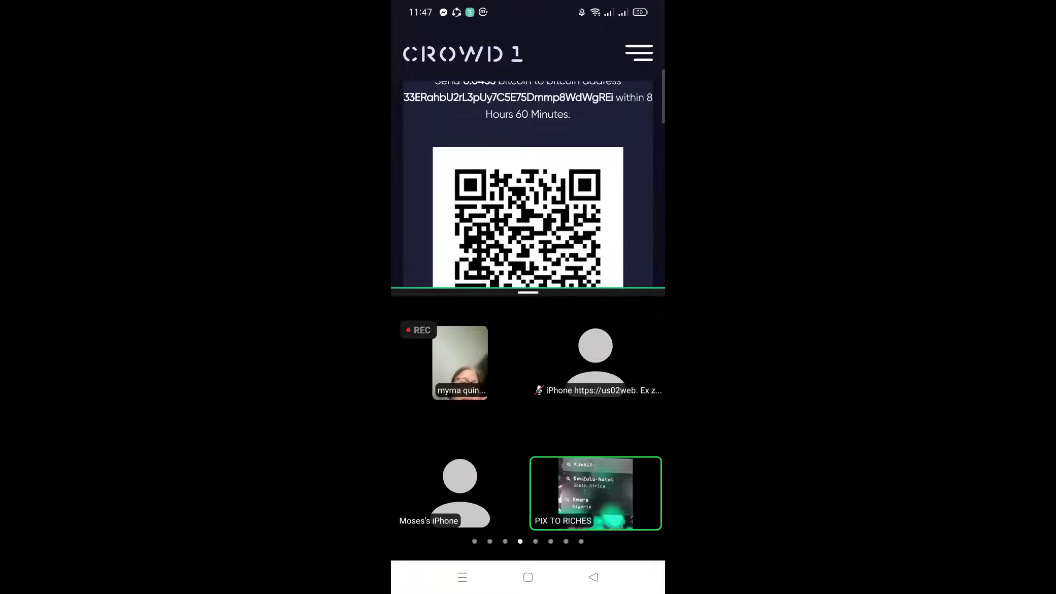
pyautogui.scroll(-2, 528, 178)
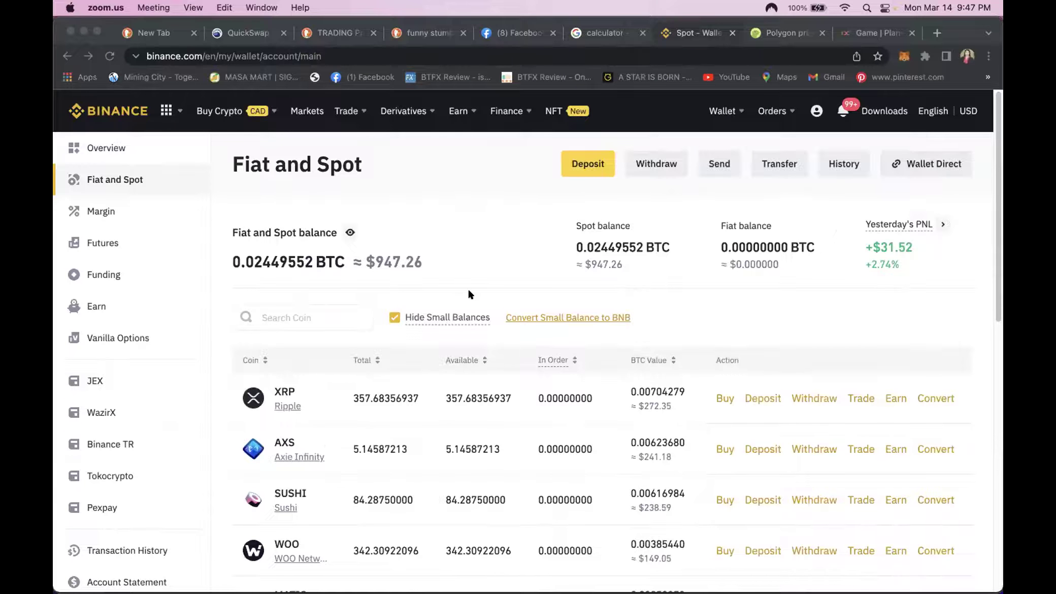
# Open Facebook in Chrome and the Messenger conversation holding the payment details.
pyautogui.click(193, 335)
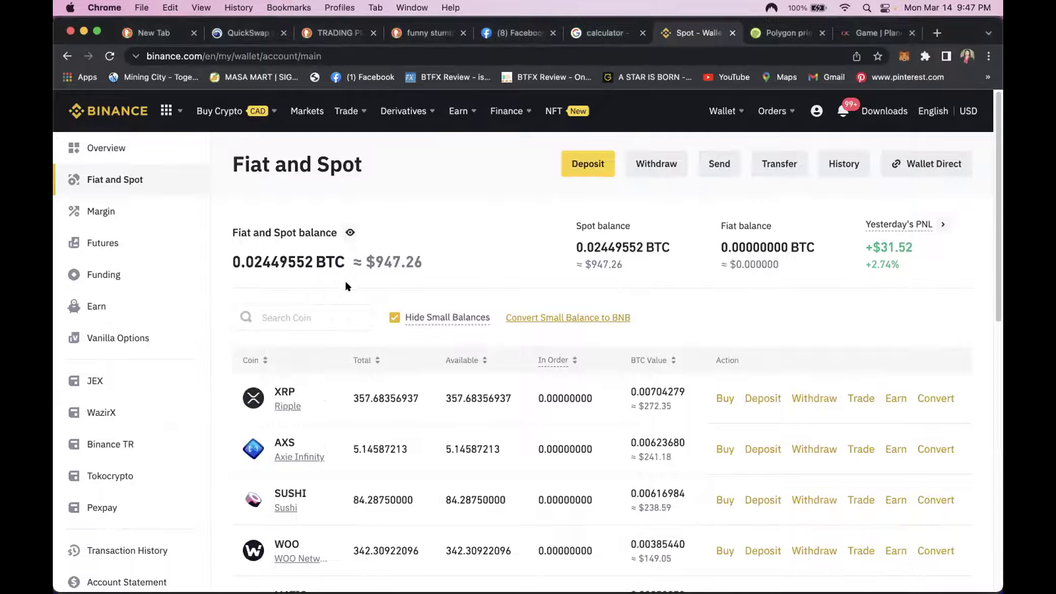
pyautogui.press('super+Tab')
pyautogui.click(363, 77)
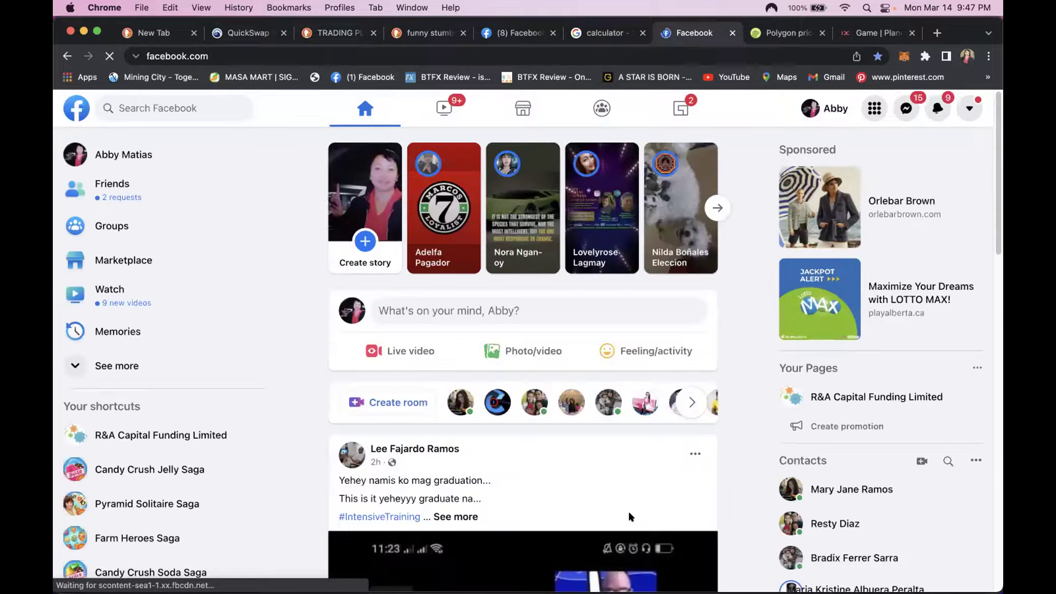
pyautogui.click(906, 108)
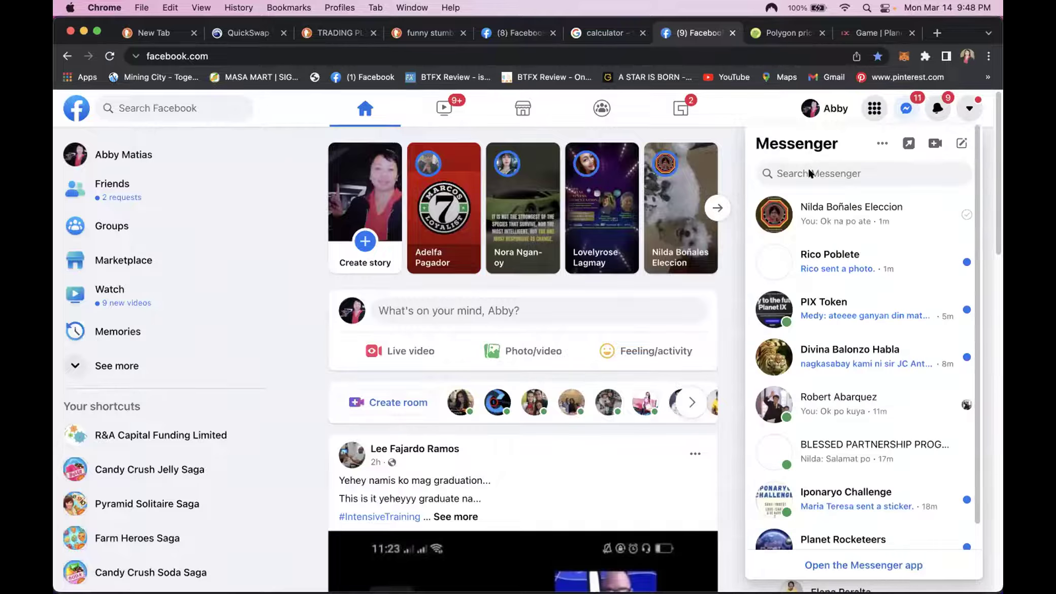
pyautogui.click(742, 240)
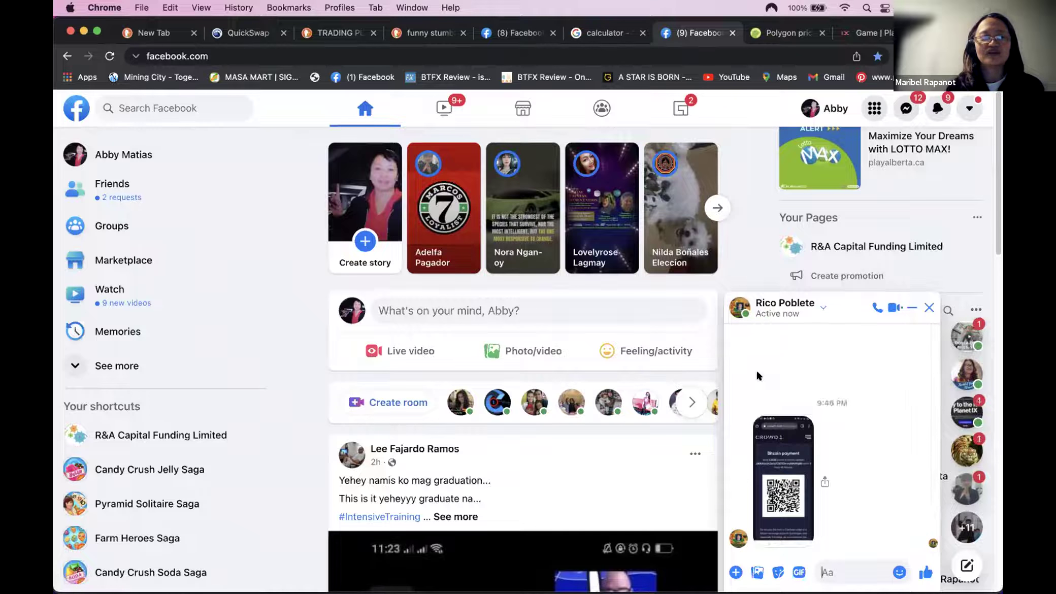
# Select the shared Bitcoin address, view the payment screenshot full-size, then open the BTFX Review bookmark.
pyautogui.moveTo(759, 376); pyautogui.dragTo(871, 405)
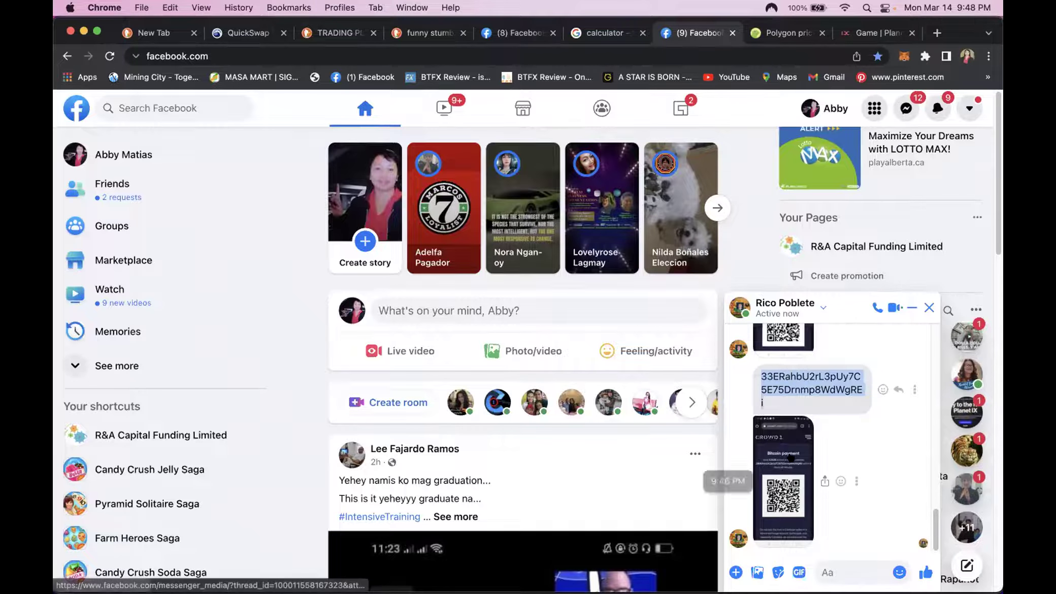
pyautogui.click(794, 492)
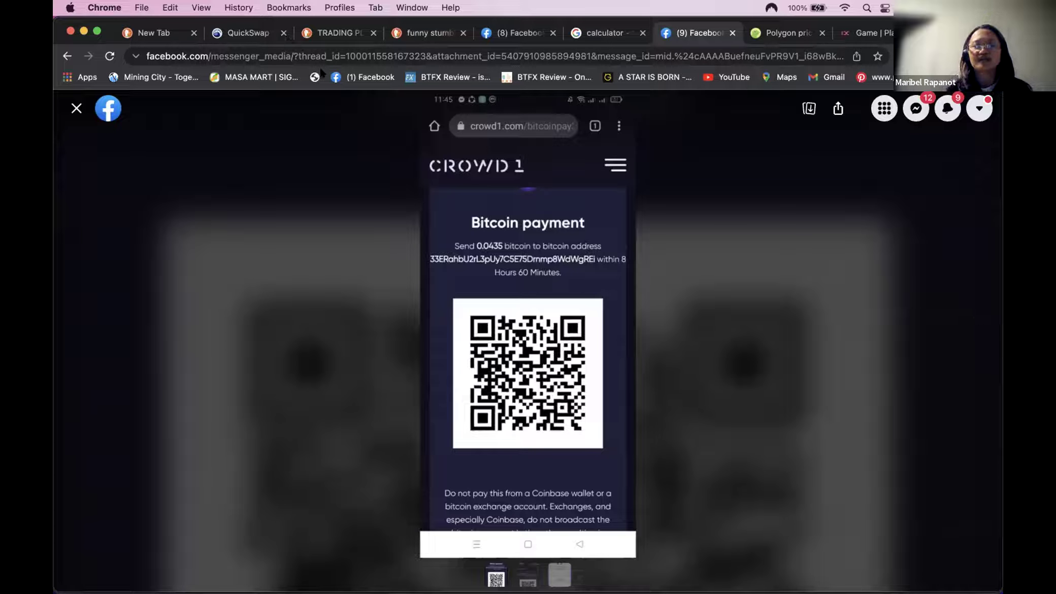
pyautogui.press('super+Tab')
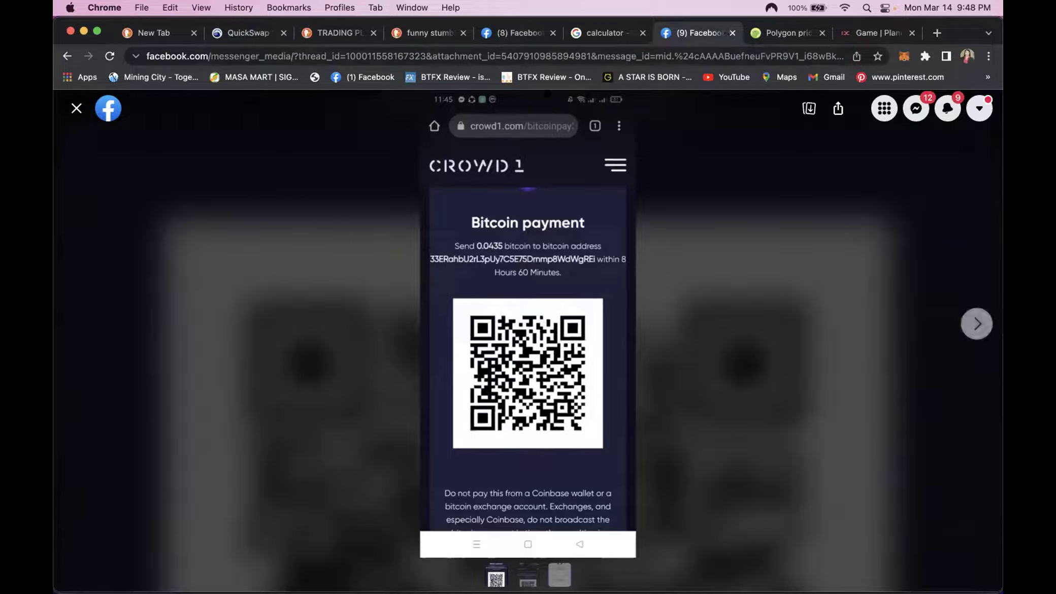
pyautogui.keyDown('shift'); pyautogui.keyDown('super'); pyautogui.click(554, 77); pyautogui.keyUp('super'); pyautogui.keyUp('shift')
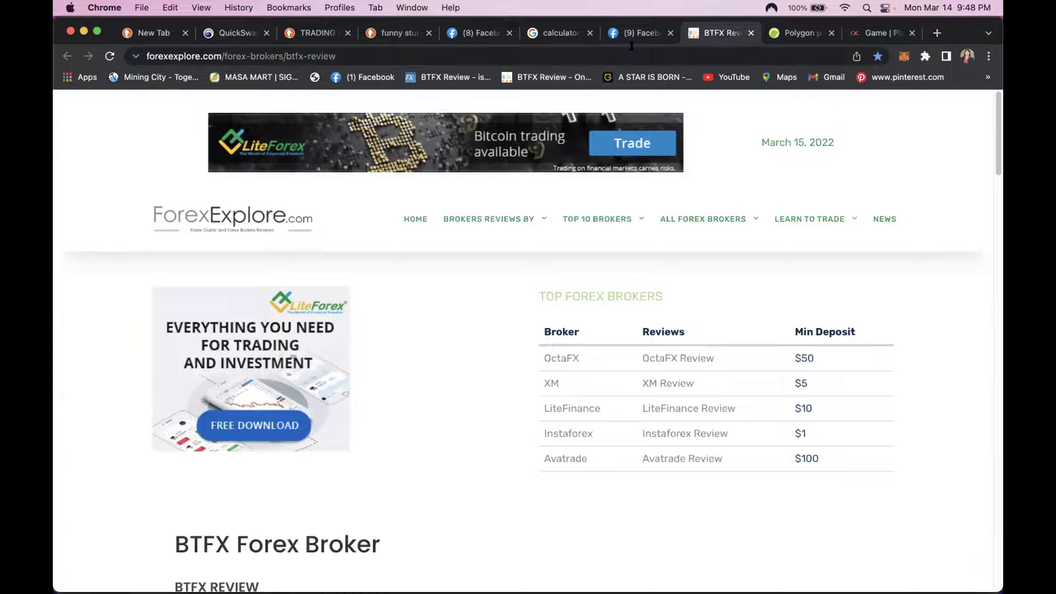
# Load the Binance home page by entering 'binance' in the Chrome address bar.
pyautogui.click(688, 51)
pyautogui.press('super+Tab')
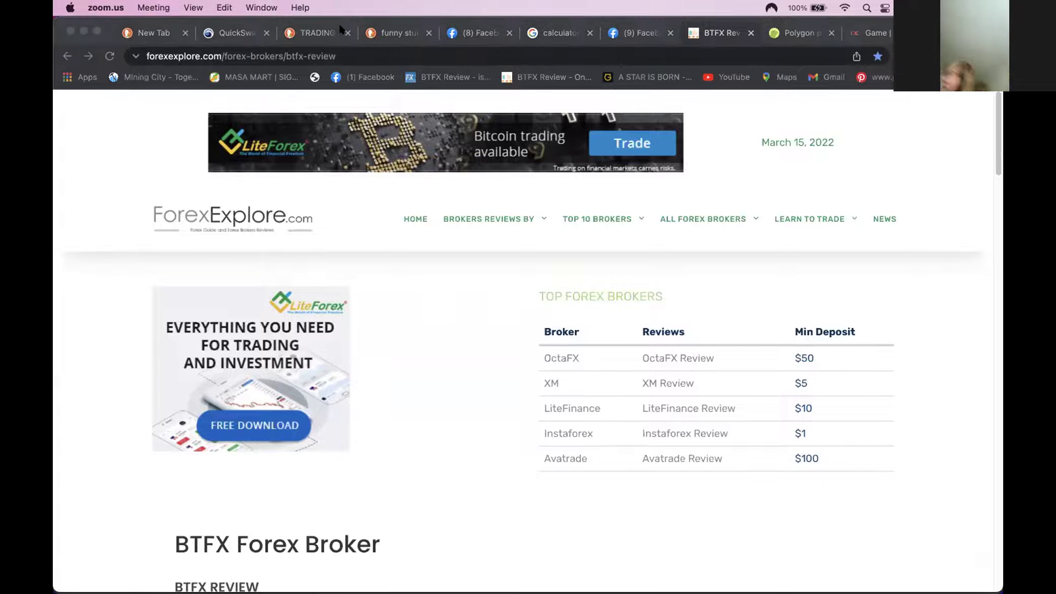
pyautogui.click(715, 28)
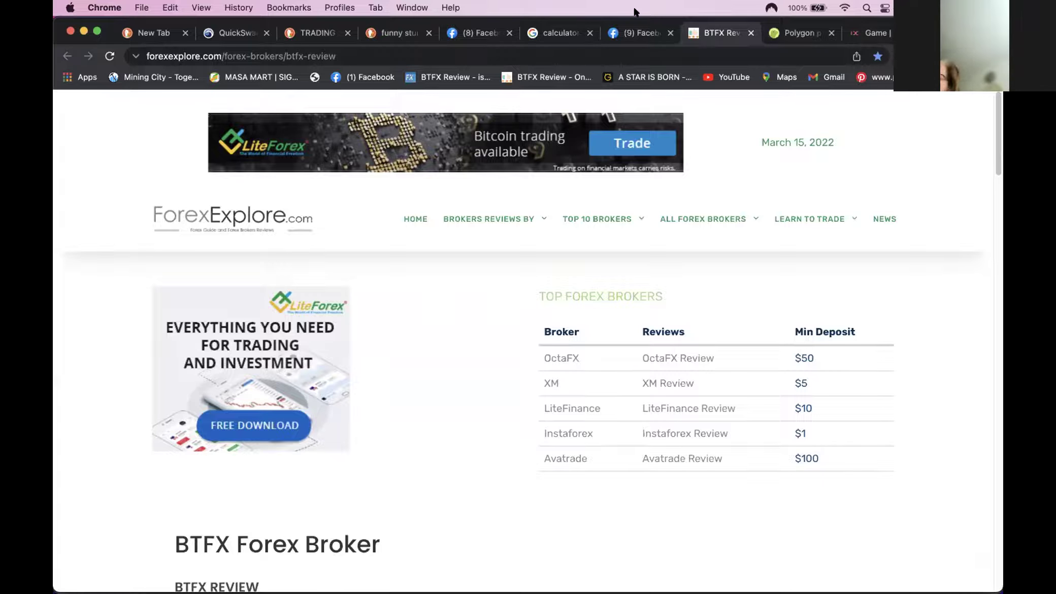
pyautogui.click(609, 56)
pyautogui.write('binance')
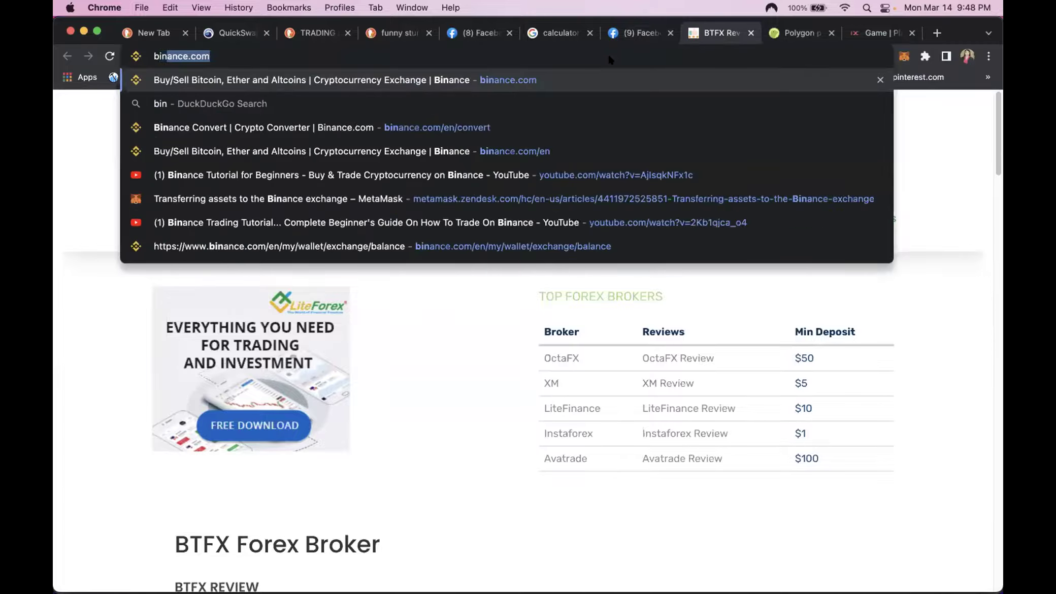
pyautogui.press('Return')
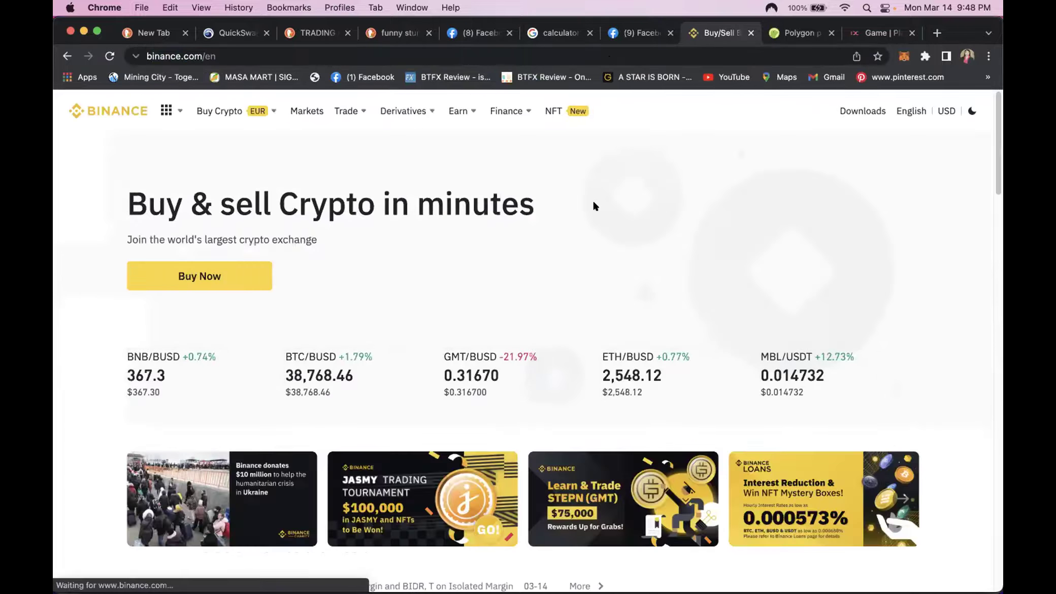
# Open Wallet > Fiat and Spot and review the 0.02449640 BTC balance across coins.
pyautogui.moveTo(707, 108)
pyautogui.click(732, 184)
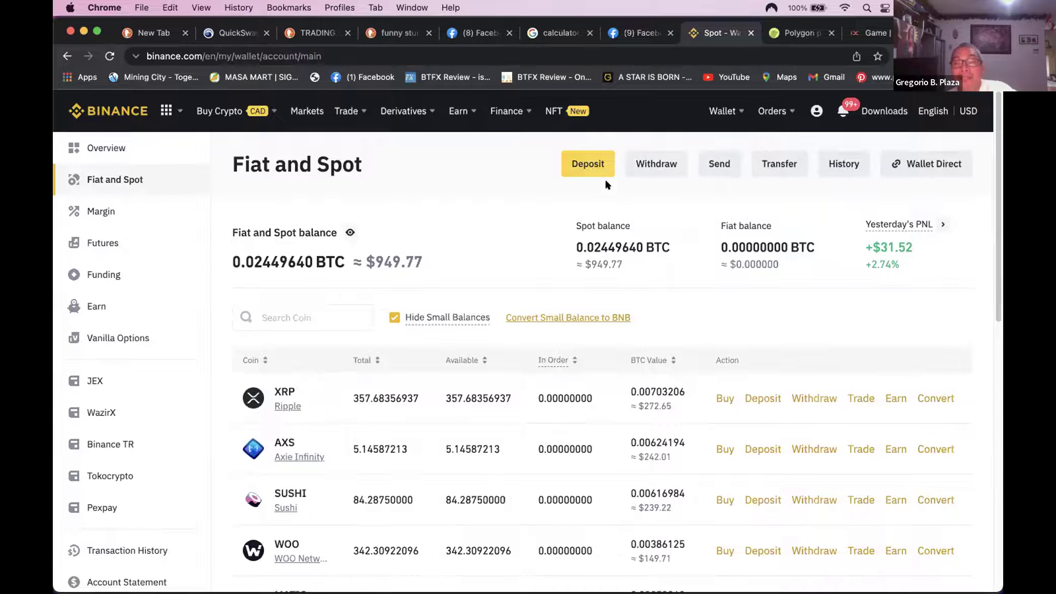
pyautogui.moveTo(713, 100)
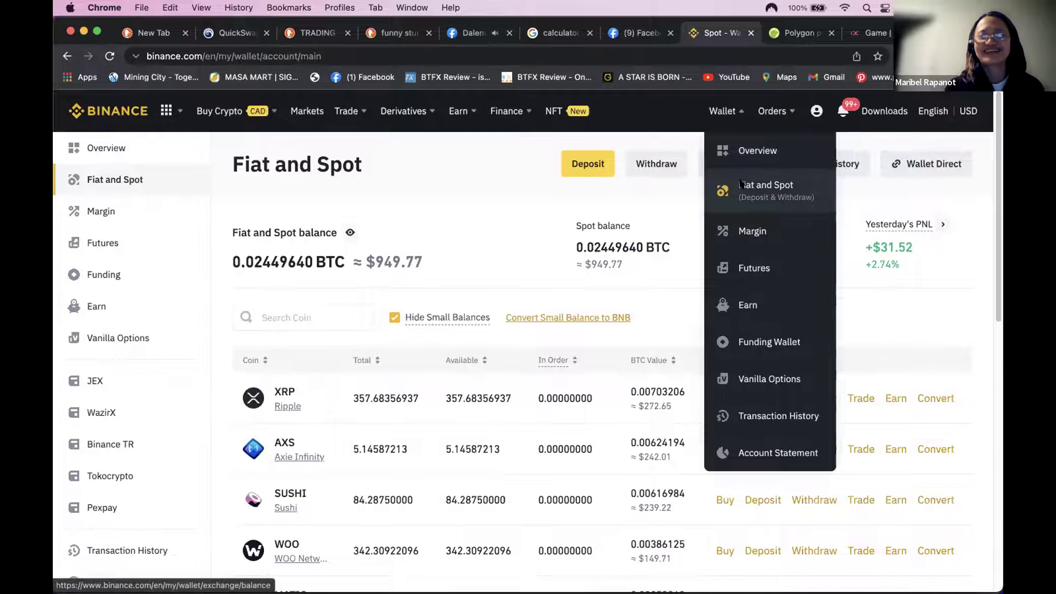
pyautogui.scroll(-5, 523, 365)
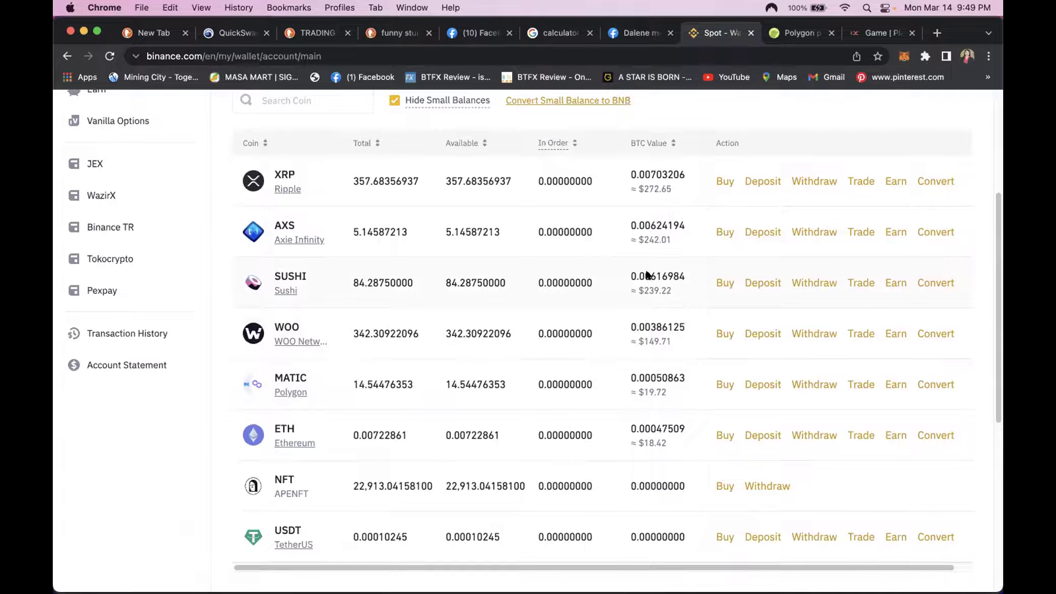
pyautogui.scroll(5, 609, 259)
pyautogui.moveTo(343, 121)
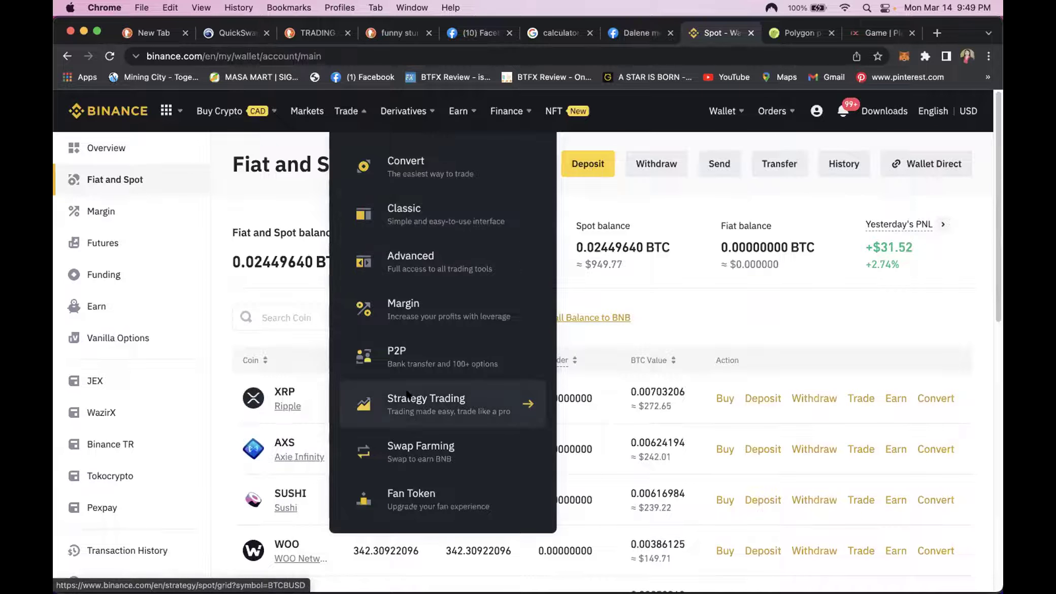
# On Liquid Swap, set the From coin to SUSHI and the To coin to BTC.
pyautogui.click(408, 447)
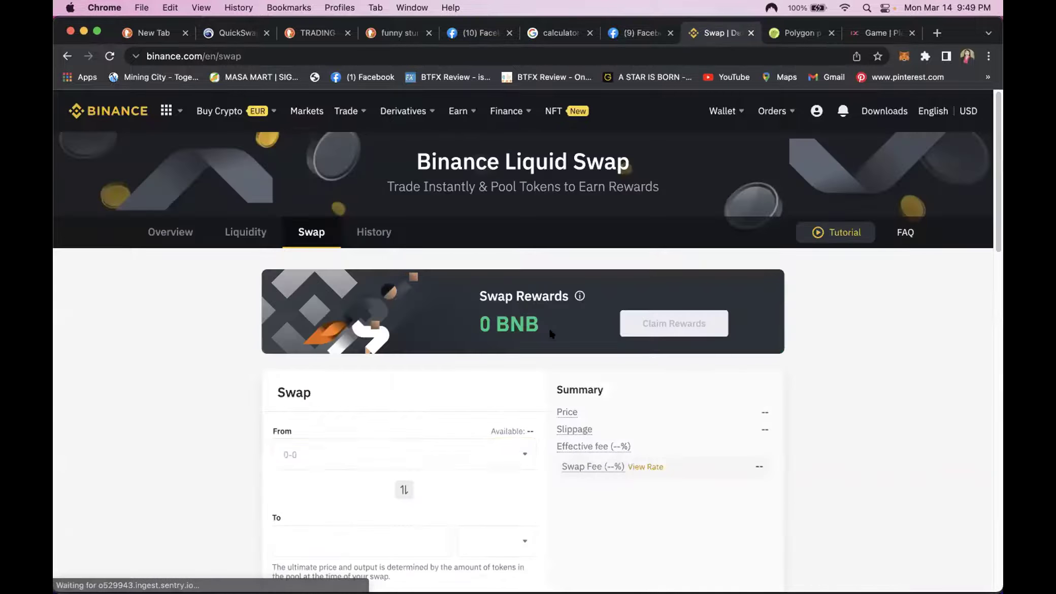
pyautogui.scroll(-3, 514, 337)
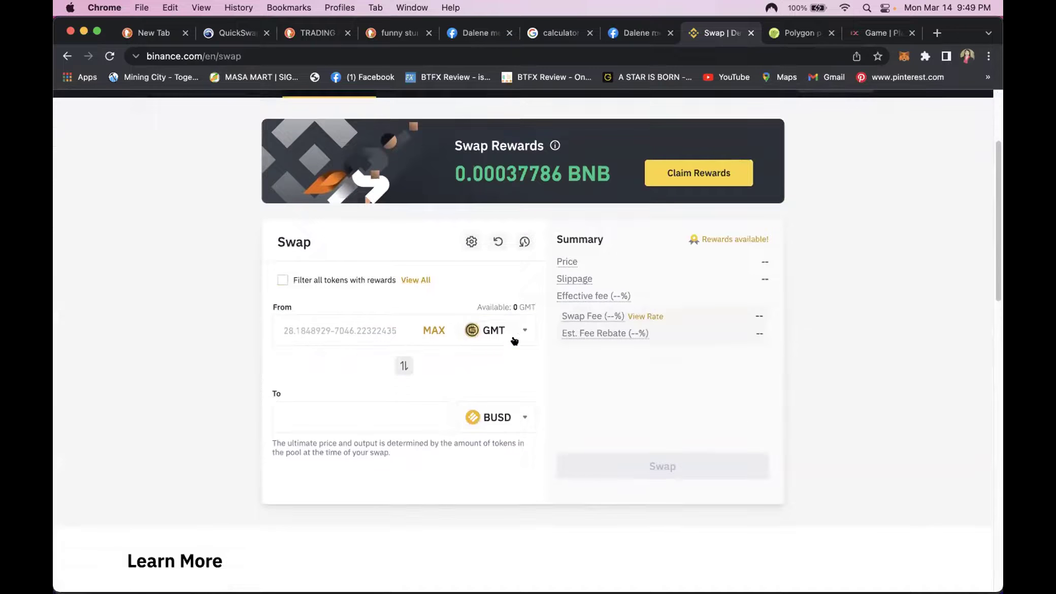
pyautogui.click(519, 335)
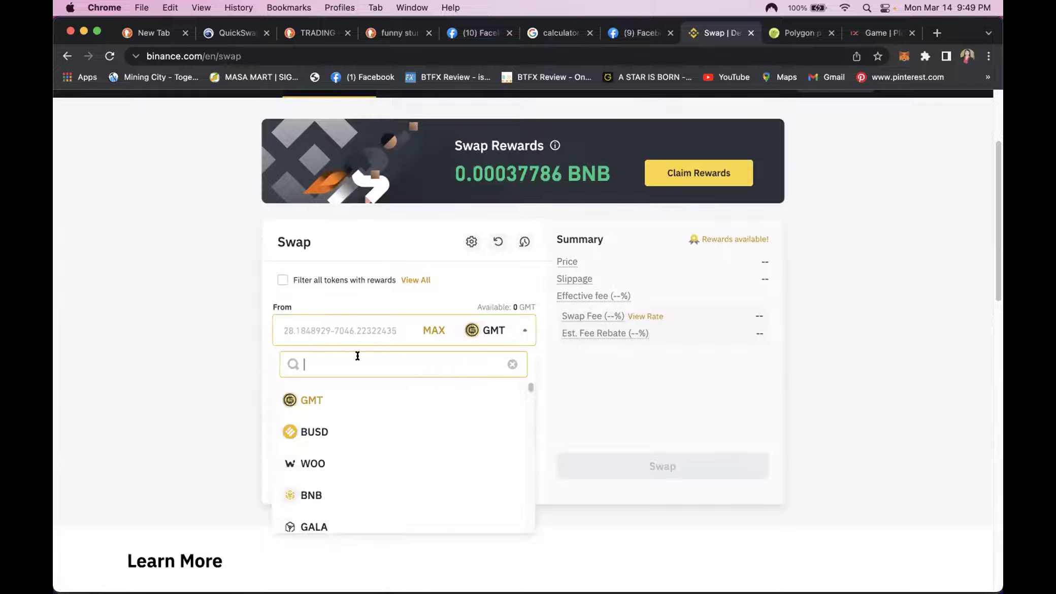
pyautogui.write('sushi')
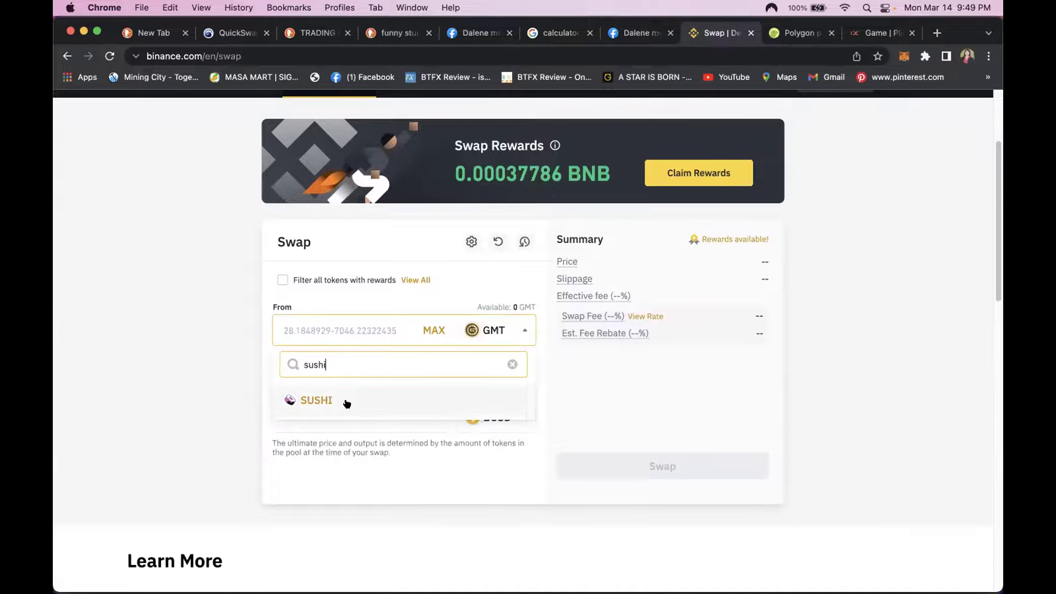
pyautogui.click(346, 403)
pyautogui.click(511, 418)
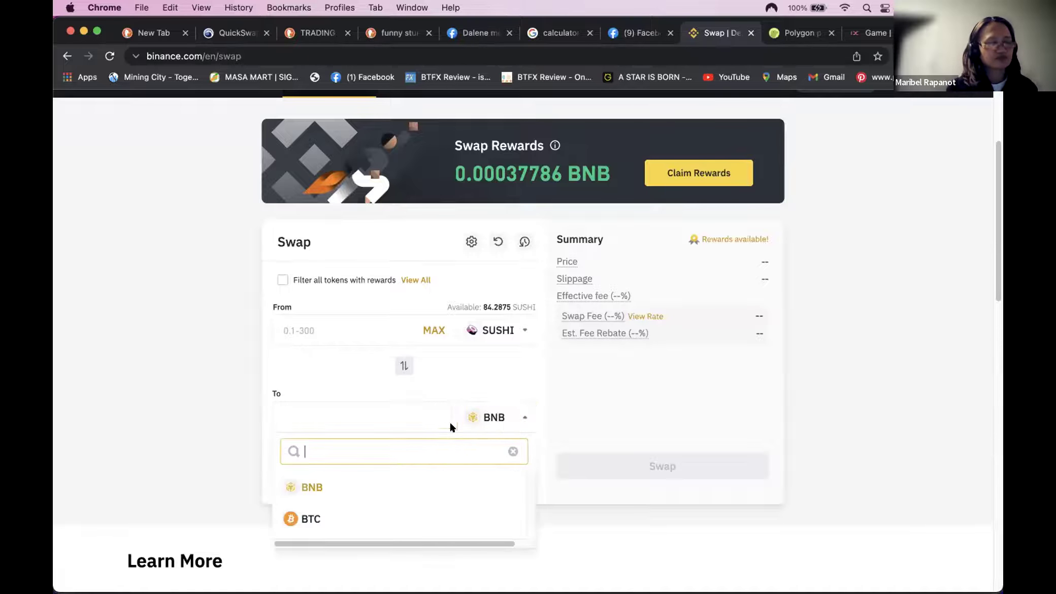
pyautogui.write('btc')
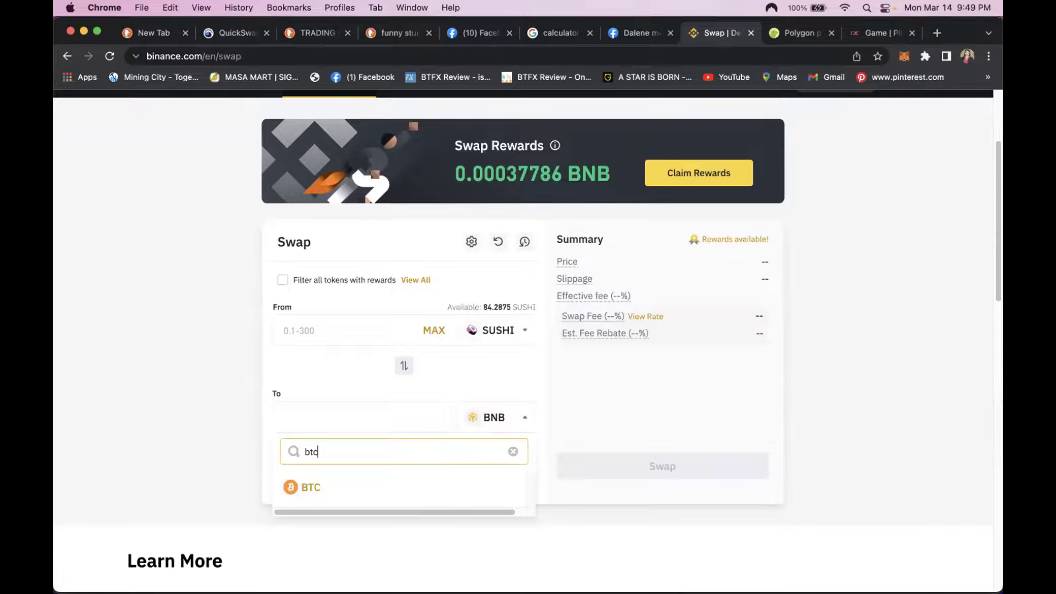
pyautogui.click(382, 484)
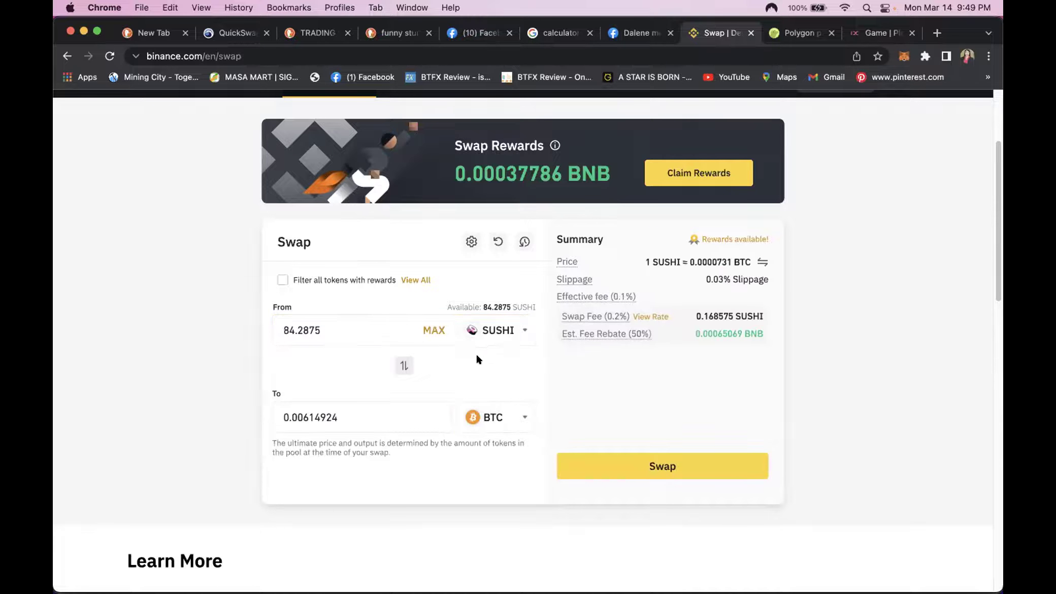
# Swap 84.2875 SUSHI for 0.00614924 BTC, check the swap history and claim the 0.00037786 BNB rewards.
pyautogui.scroll(-1, 488, 359)
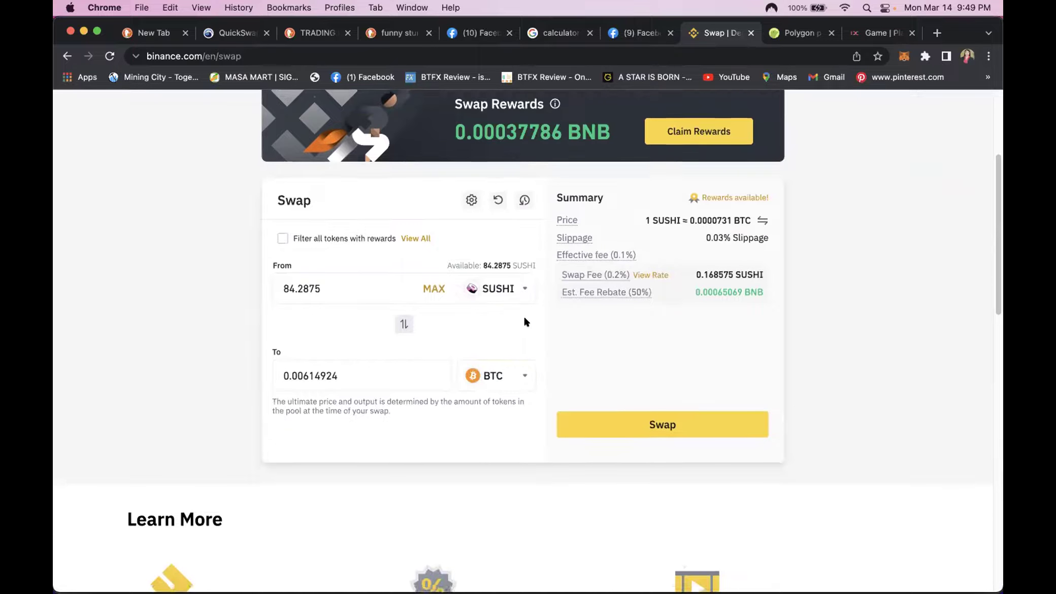
pyautogui.scroll(-1, 559, 330)
pyautogui.click(655, 416)
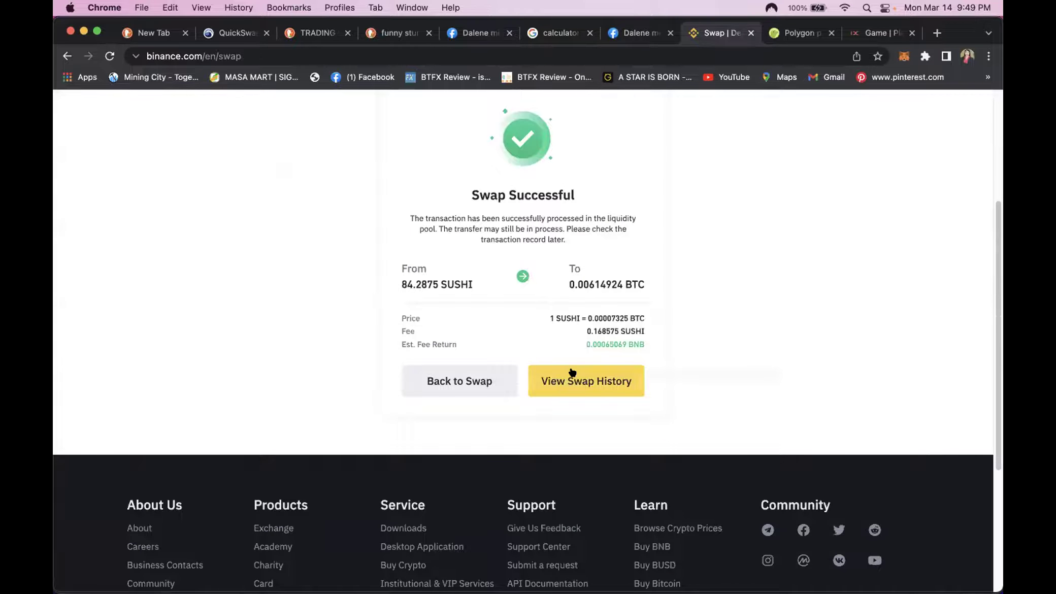
pyautogui.click(572, 376)
pyautogui.scroll(4, 609, 178)
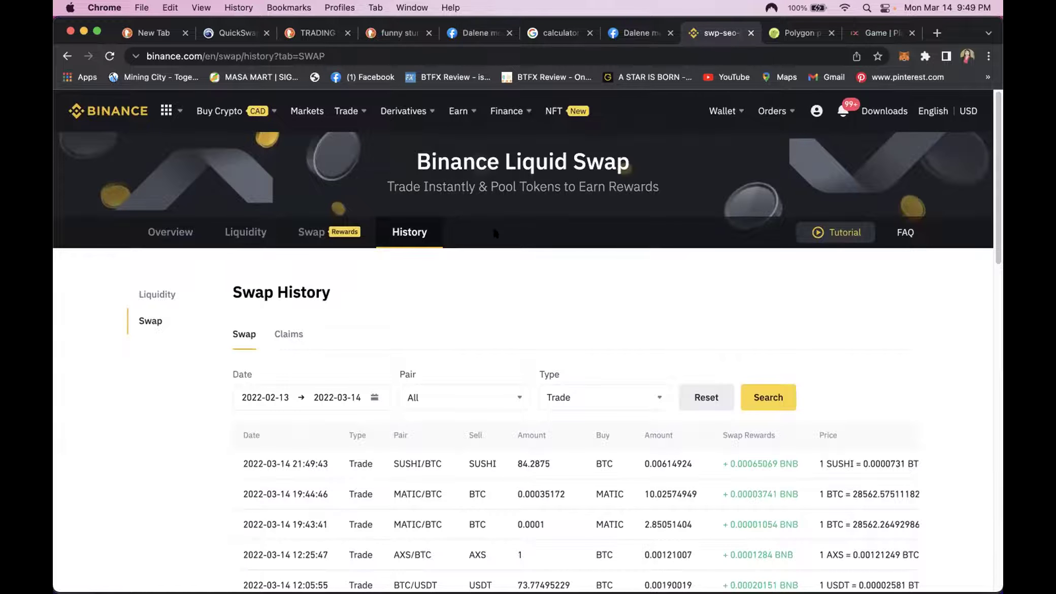
pyautogui.click(340, 230)
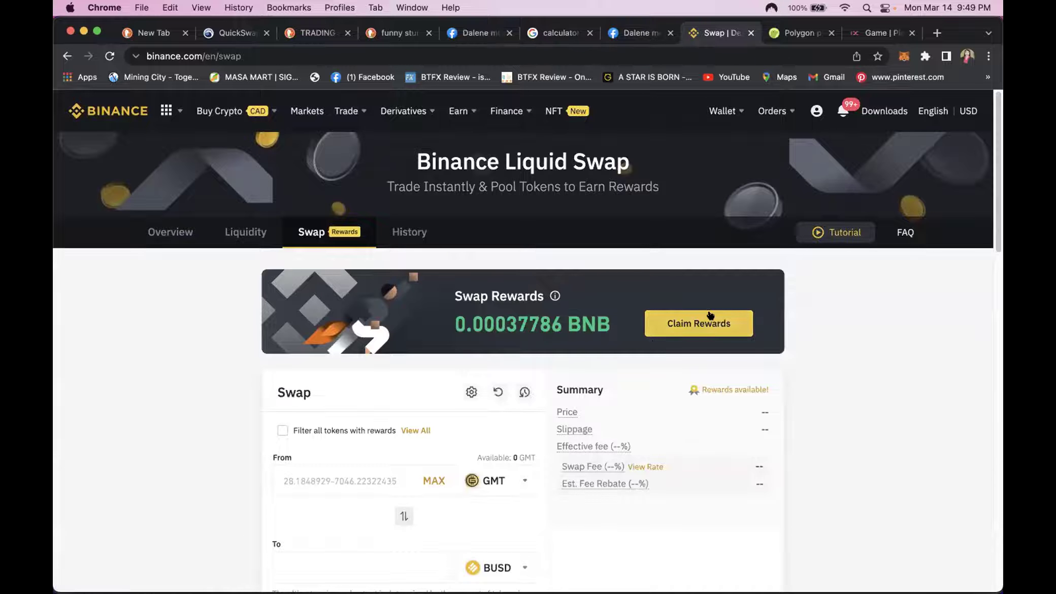
pyautogui.click(700, 324)
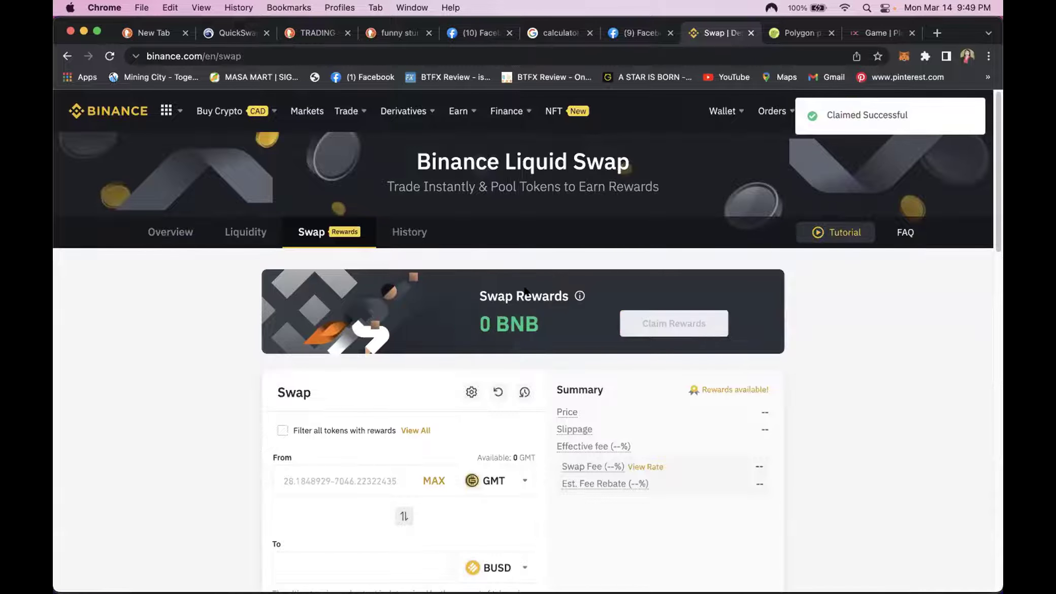
pyautogui.press('super+Tab')
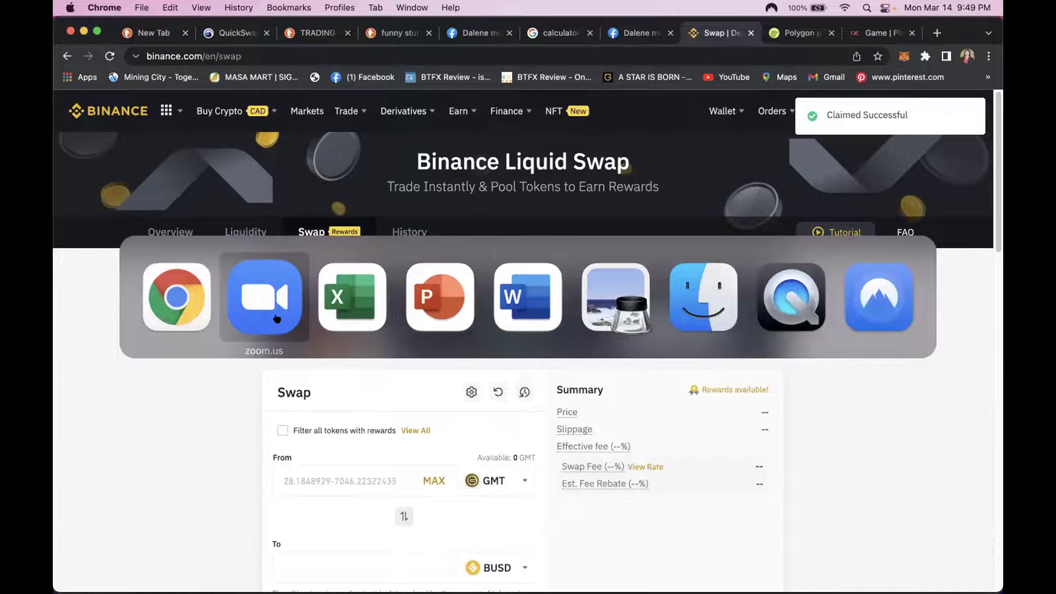
pyautogui.click(176, 297)
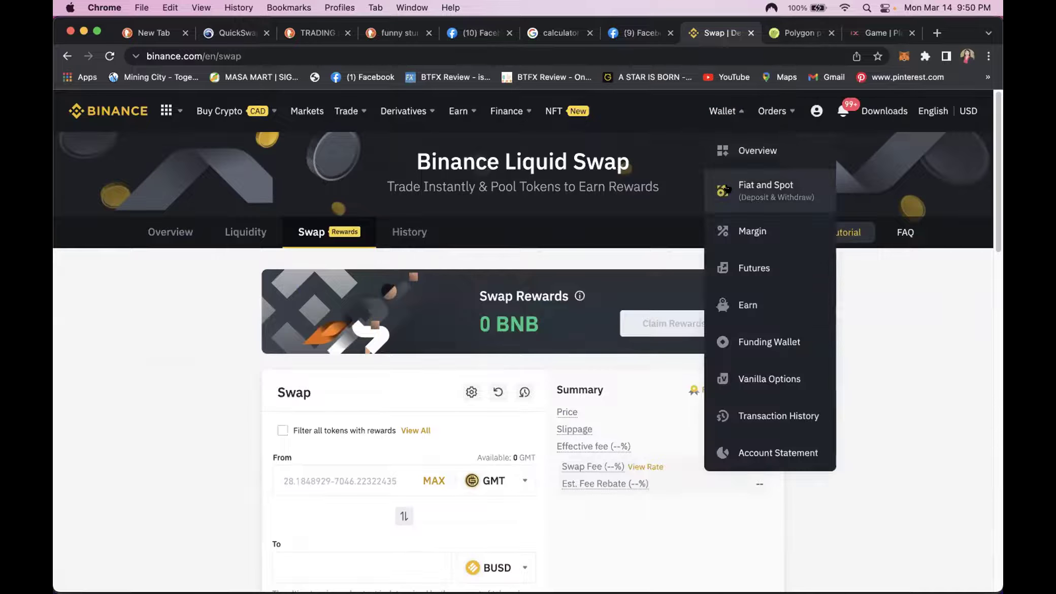
# Review the coin balances in the Fiat and Spot wallet.
pyautogui.click(750, 189)
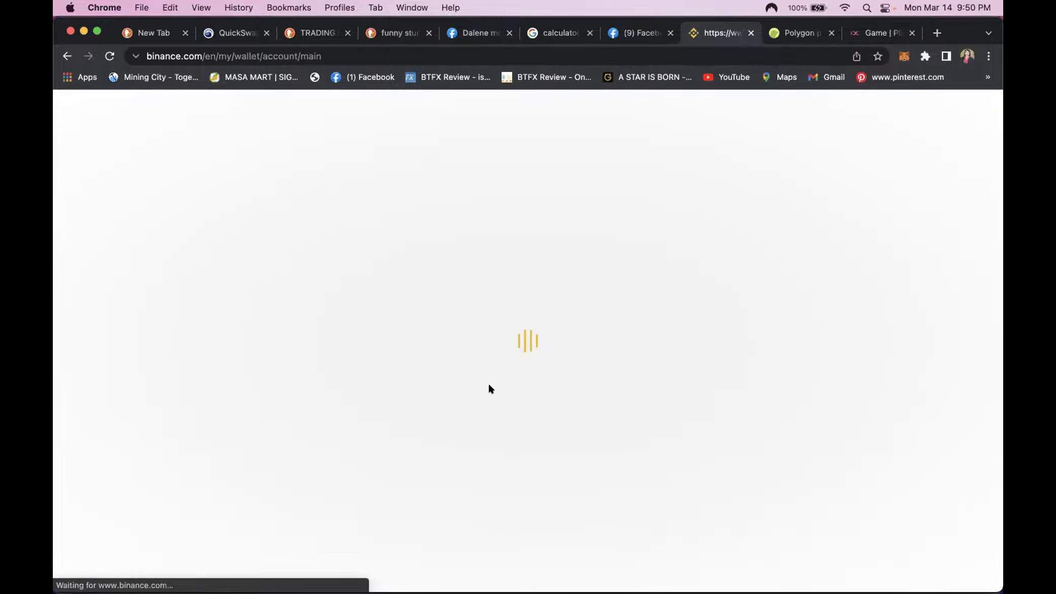
pyautogui.scroll(-2, 488, 388)
pyautogui.scroll(-3, 488, 387)
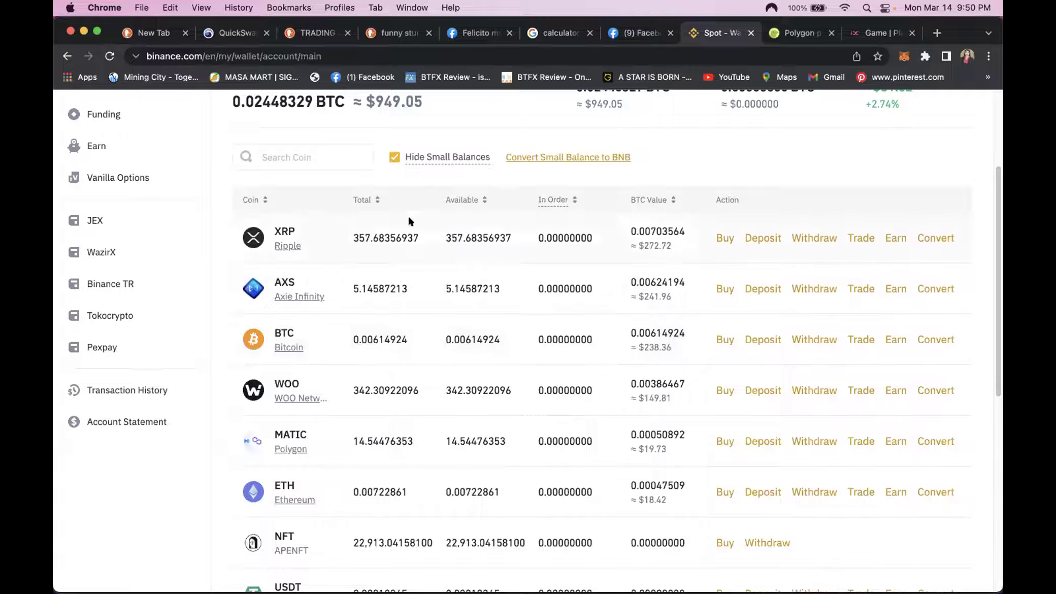
pyautogui.scroll(3, 410, 221)
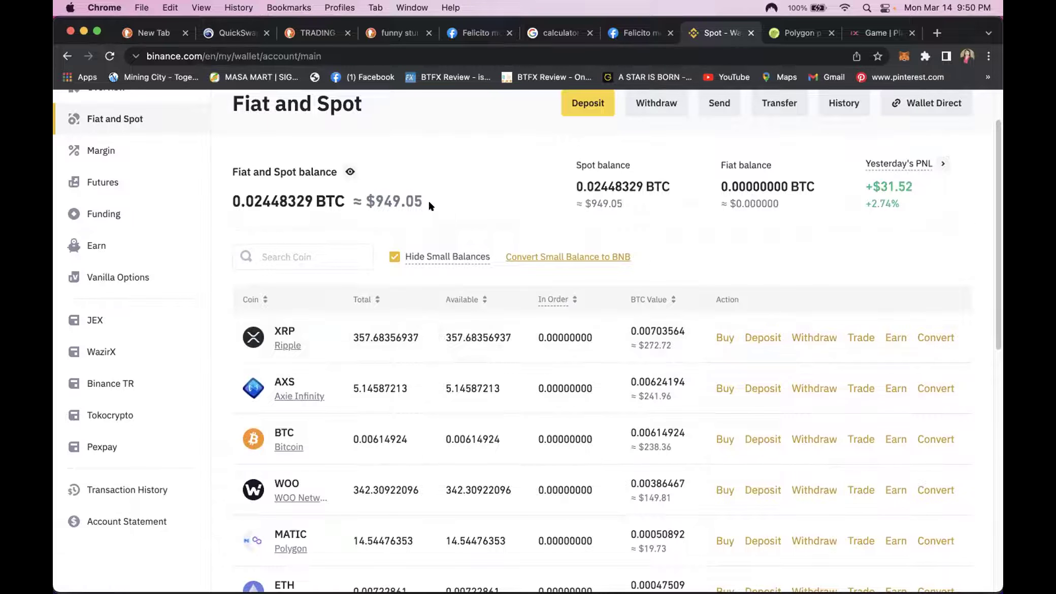
pyautogui.scroll(2, 429, 206)
# Claim the 0.00065069 BNB swap rewards on Liquid Swap.
pyautogui.moveTo(346, 119)
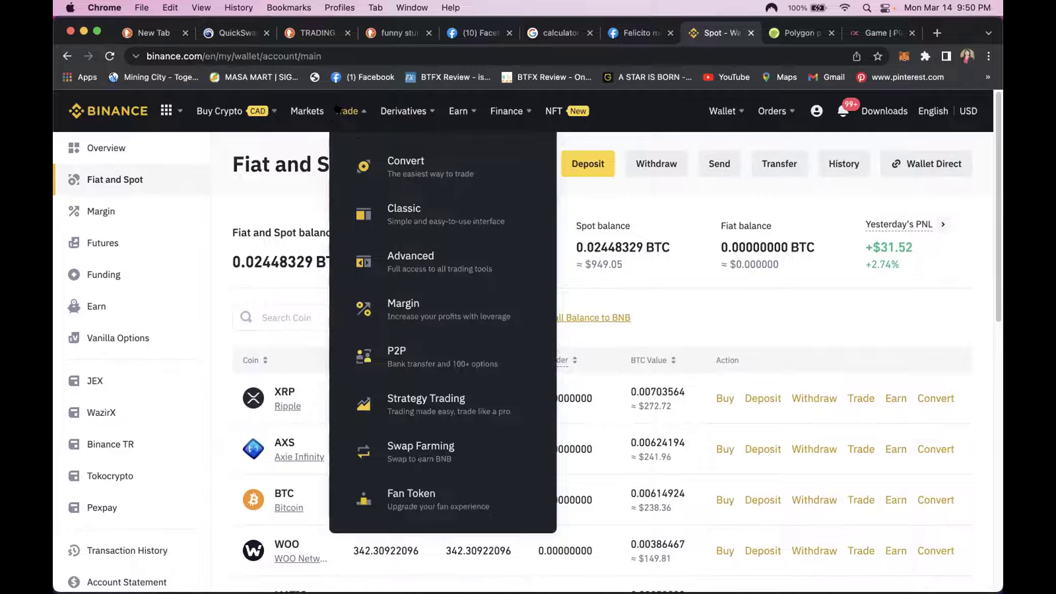
pyautogui.click(418, 447)
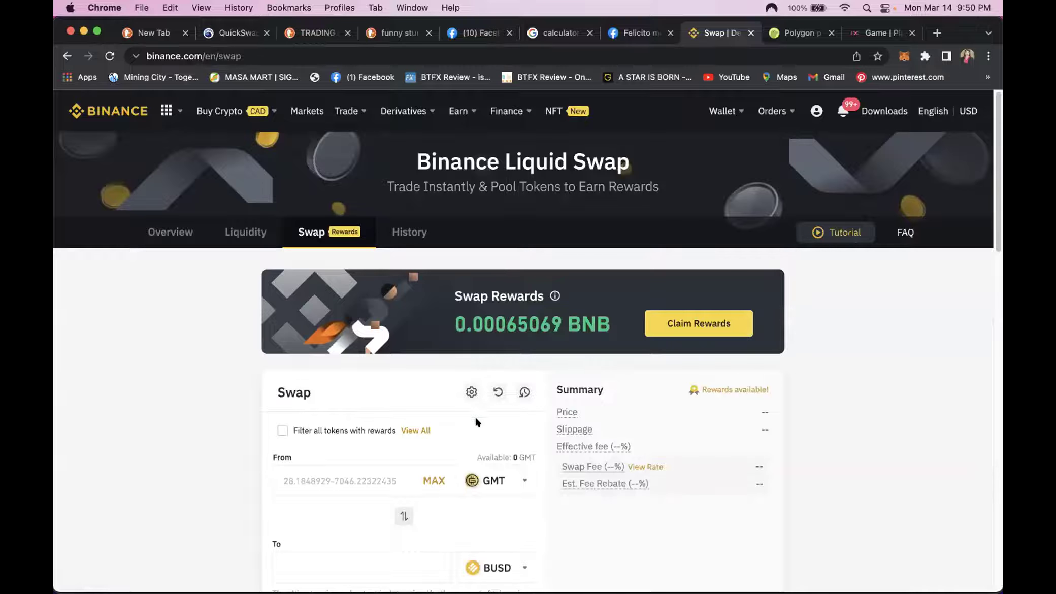
pyautogui.scroll(-2, 462, 414)
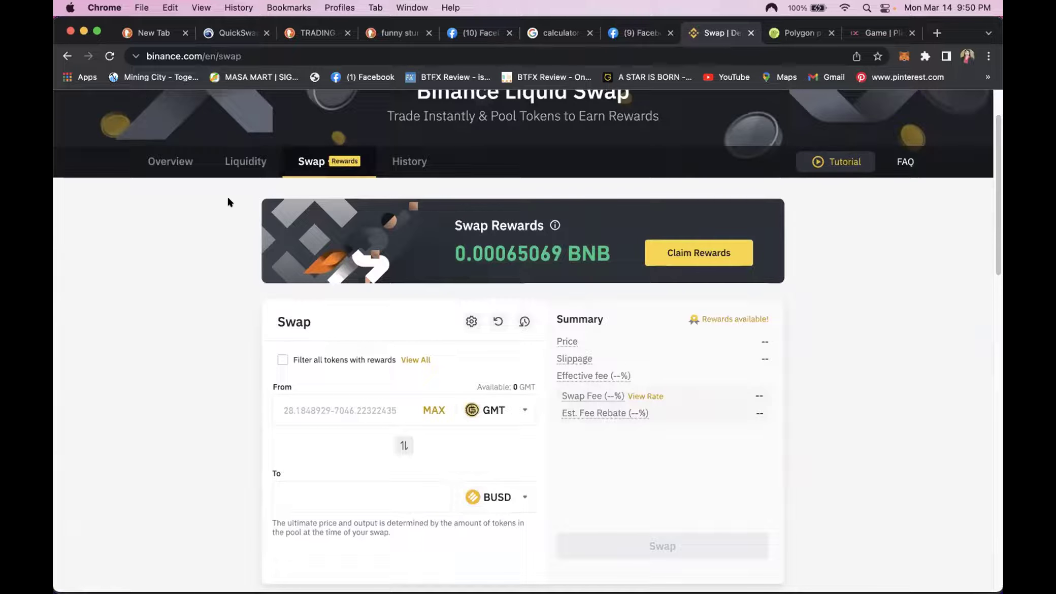
pyautogui.click(716, 261)
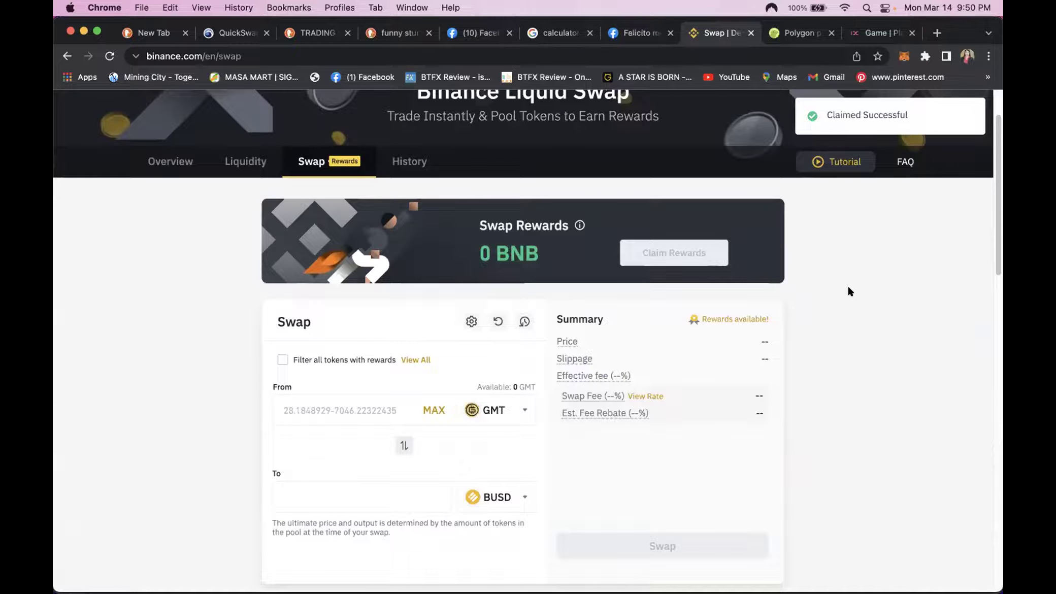
# Open the P2P trading page from the Trade menu.
pyautogui.scroll(3, 172, 274)
pyautogui.moveTo(383, 114)
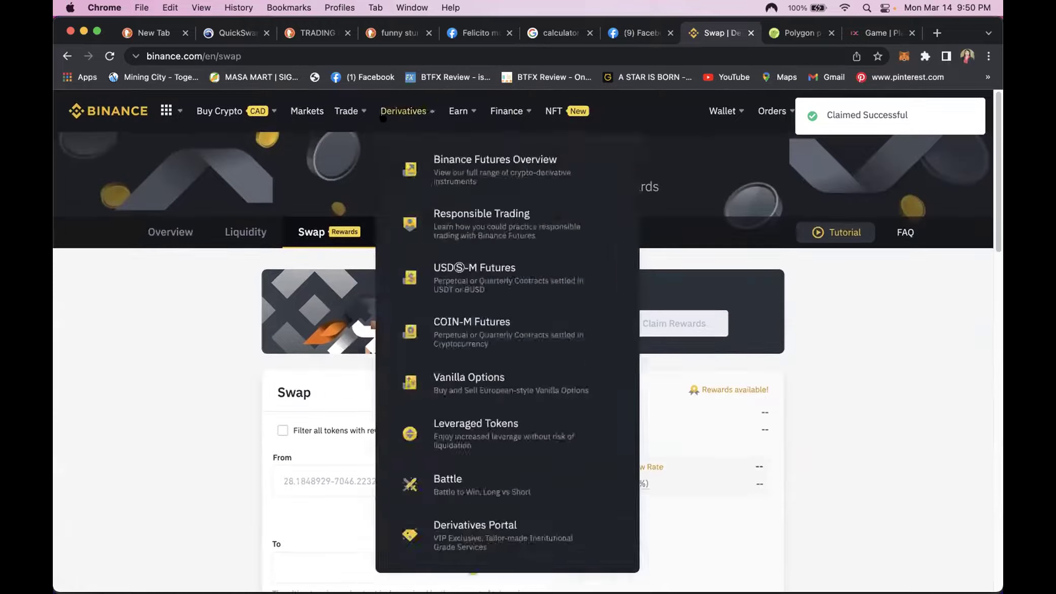
pyautogui.moveTo(347, 112)
pyautogui.click(412, 352)
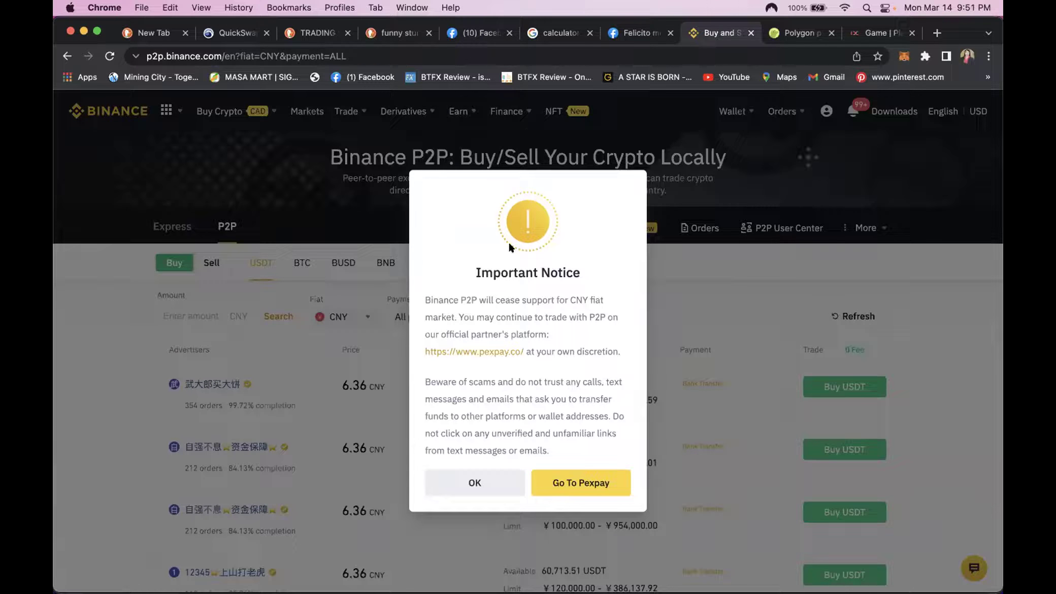
# Dismiss the CNY notice and filter USDT buy offers to PHP with Gcash payment.
pyautogui.click(480, 482)
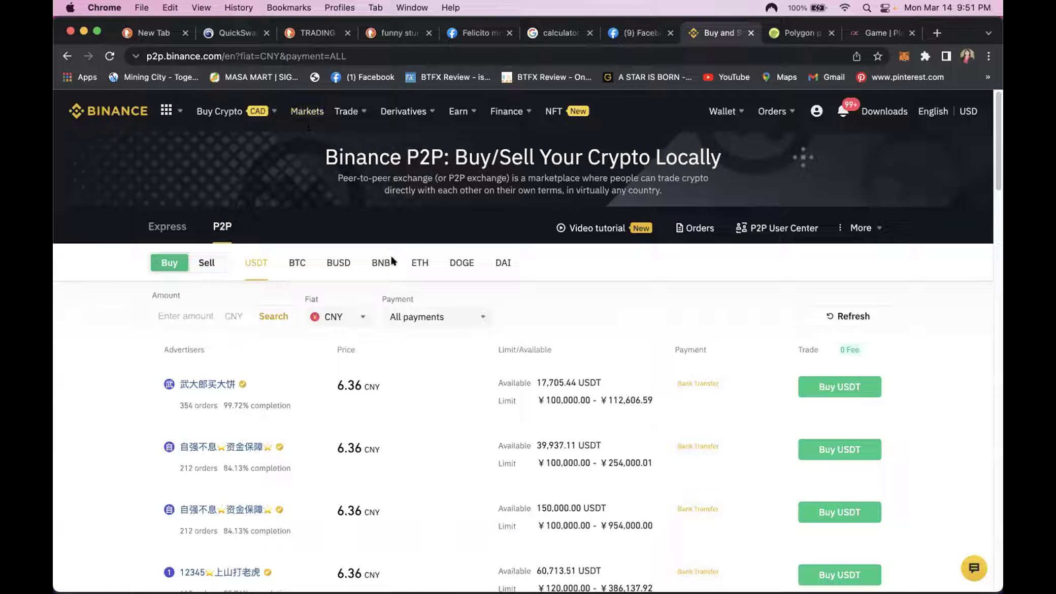
pyautogui.moveTo(347, 112)
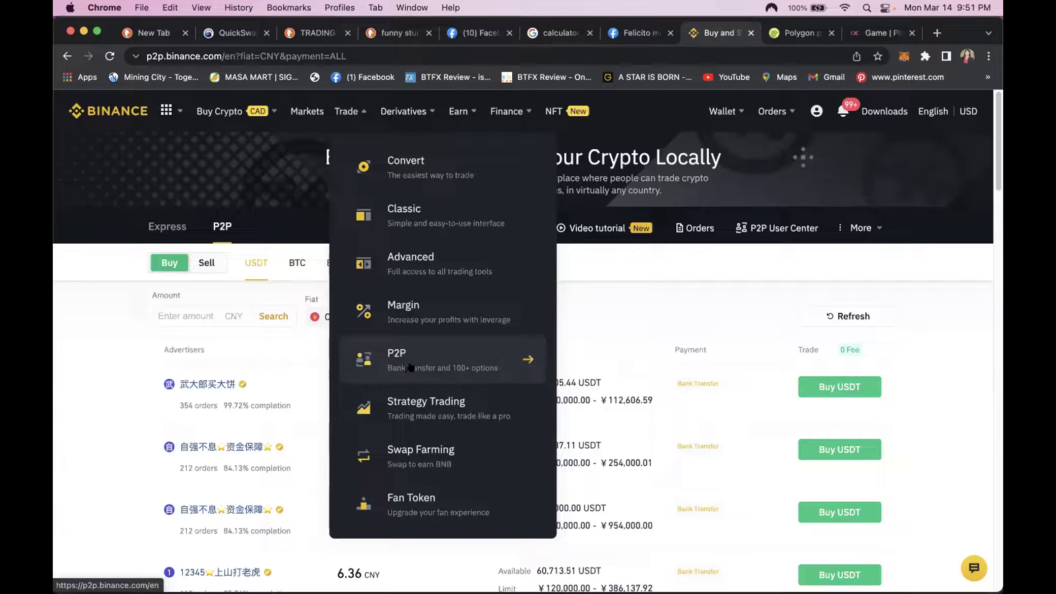
pyautogui.click(286, 316)
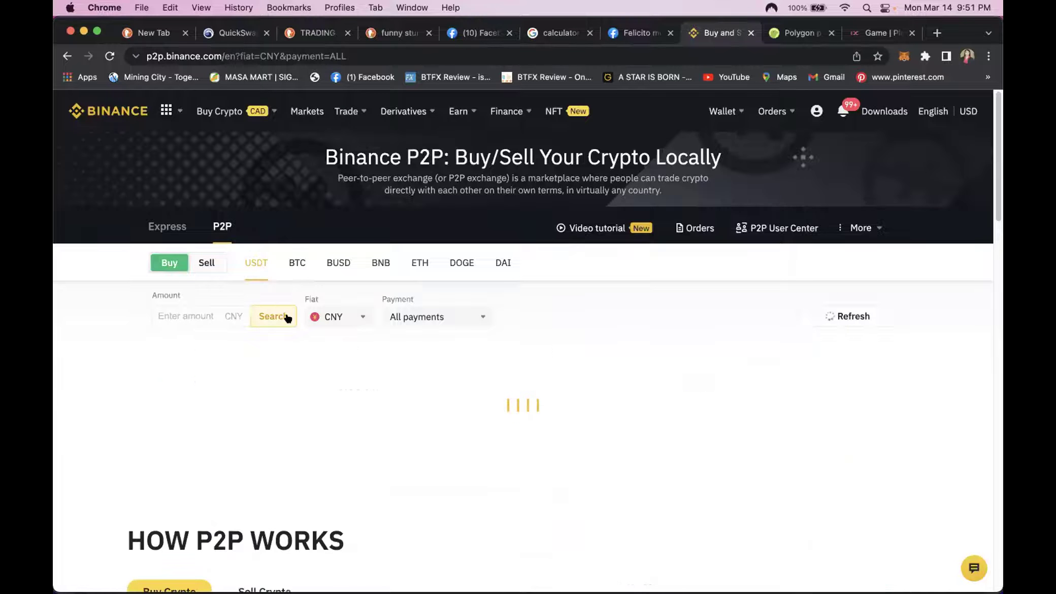
pyautogui.click(359, 318)
pyautogui.write('php')
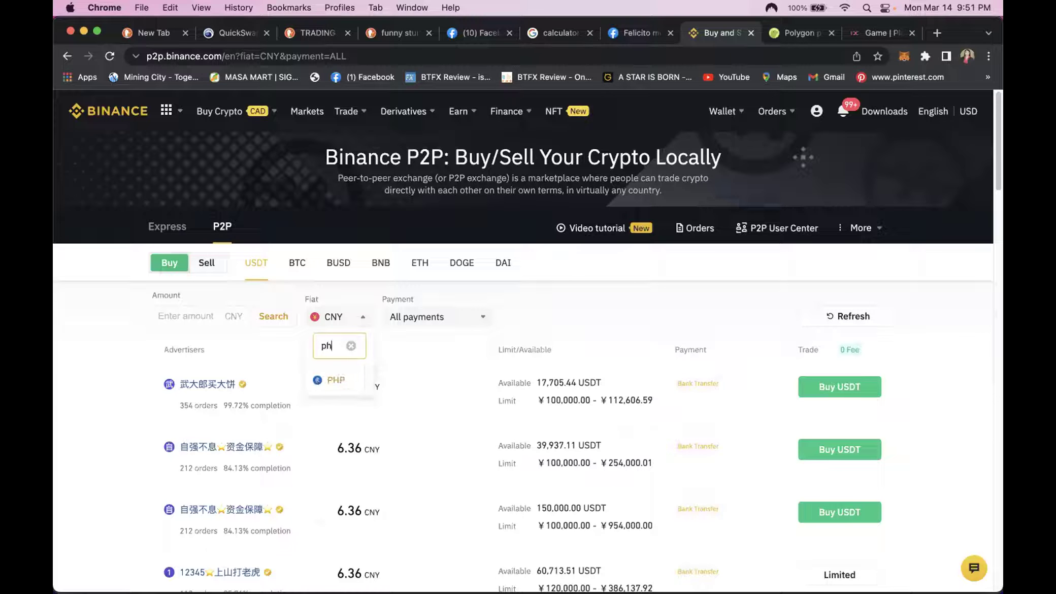
pyautogui.click(324, 378)
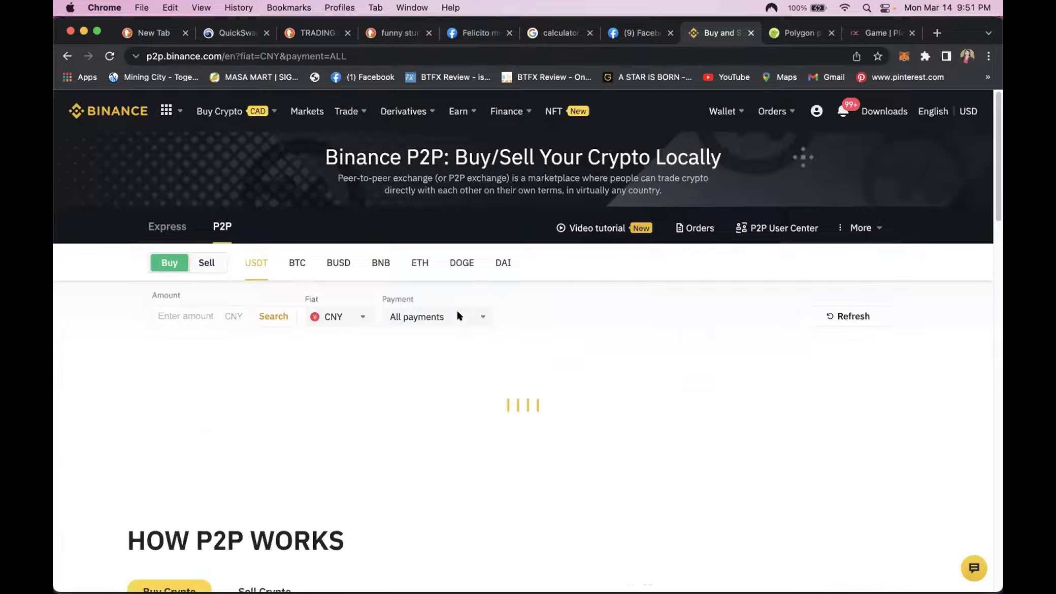
pyautogui.click(457, 316)
pyautogui.write('gca')
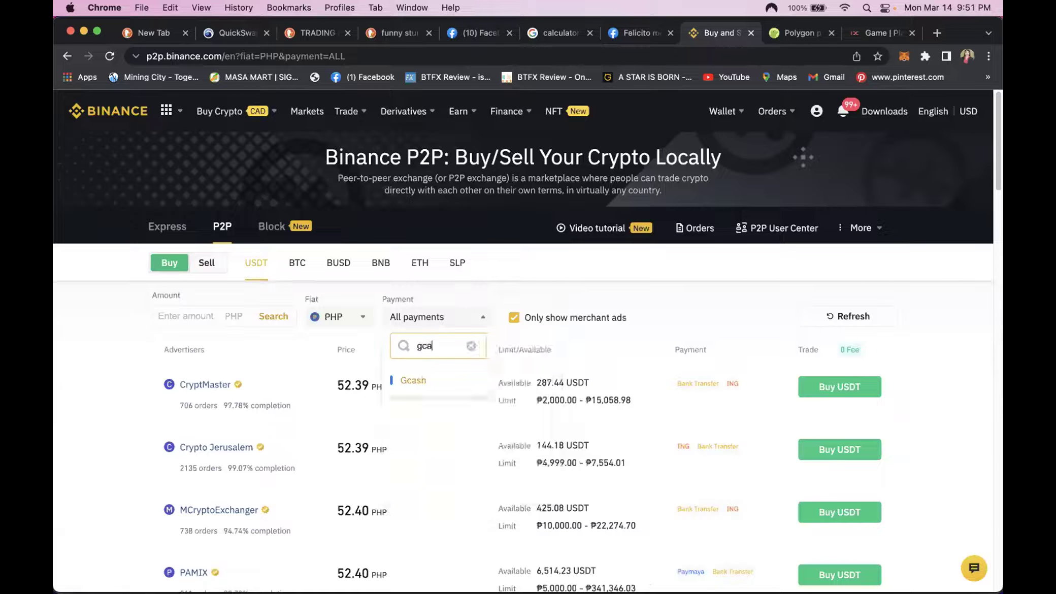
pyautogui.click(417, 378)
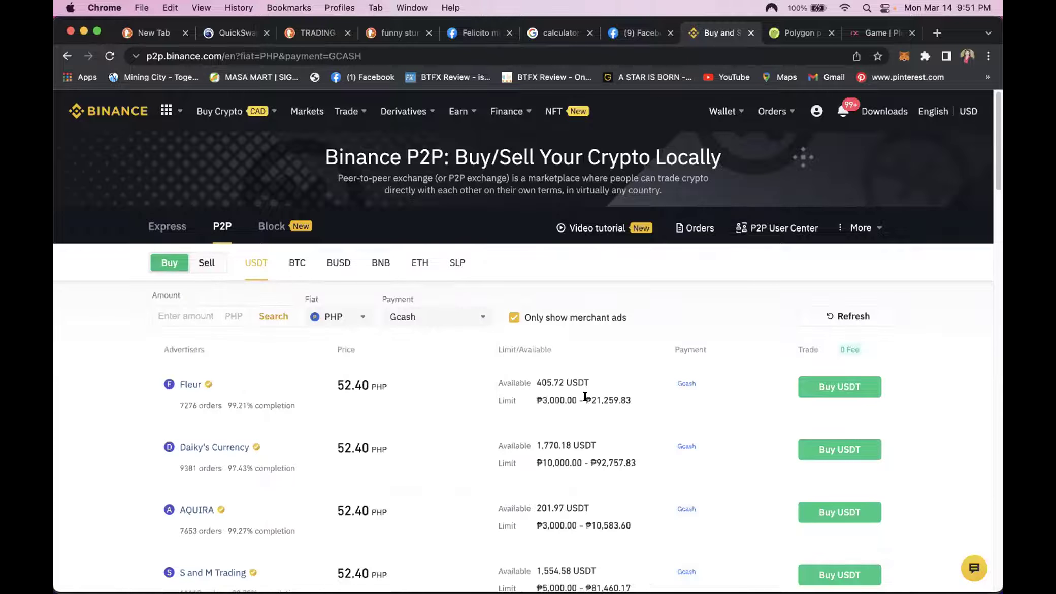
pyautogui.scroll(-2, 585, 399)
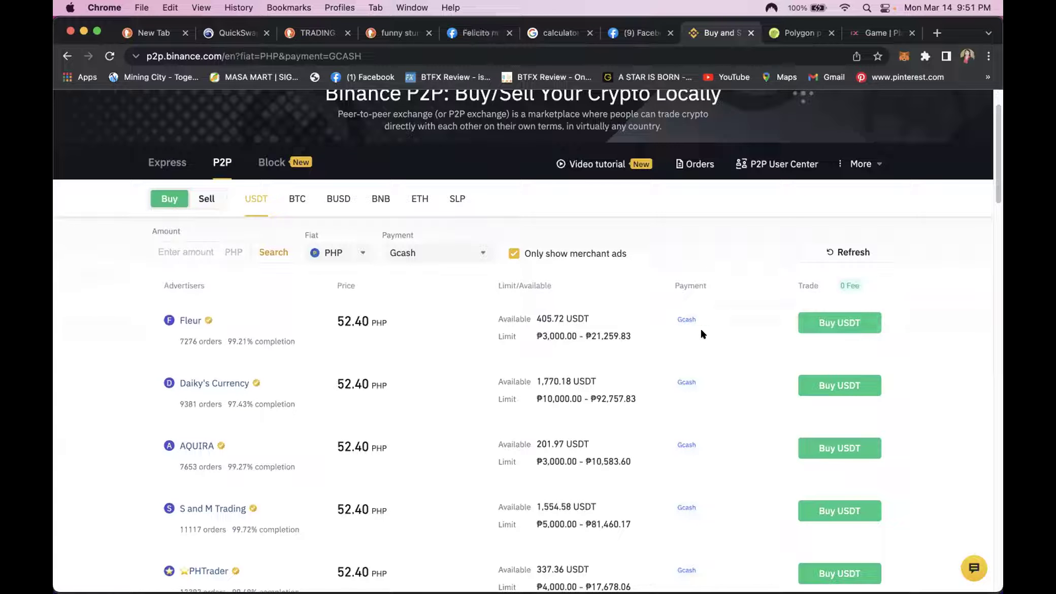
# Order 95.41 USDT for ₱5,000 from the first Gcash offer at ₱52.40.
pyautogui.click(822, 323)
pyautogui.write('1')
pyautogui.press('BackSpace')
pyautogui.write('5')
pyautogui.press('BackSpace')
pyautogui.write('5000')
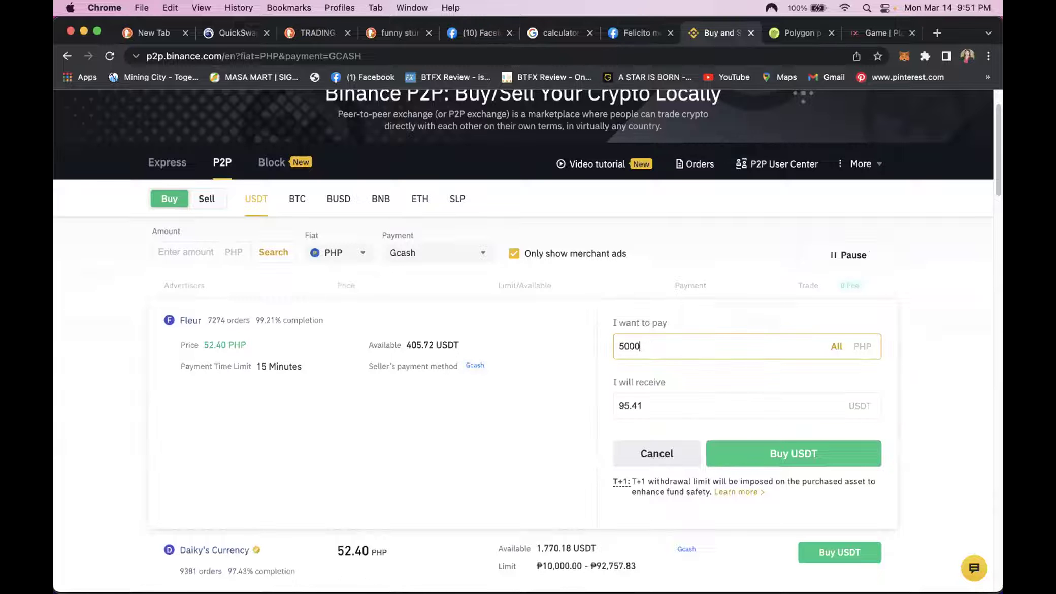
pyautogui.click(771, 452)
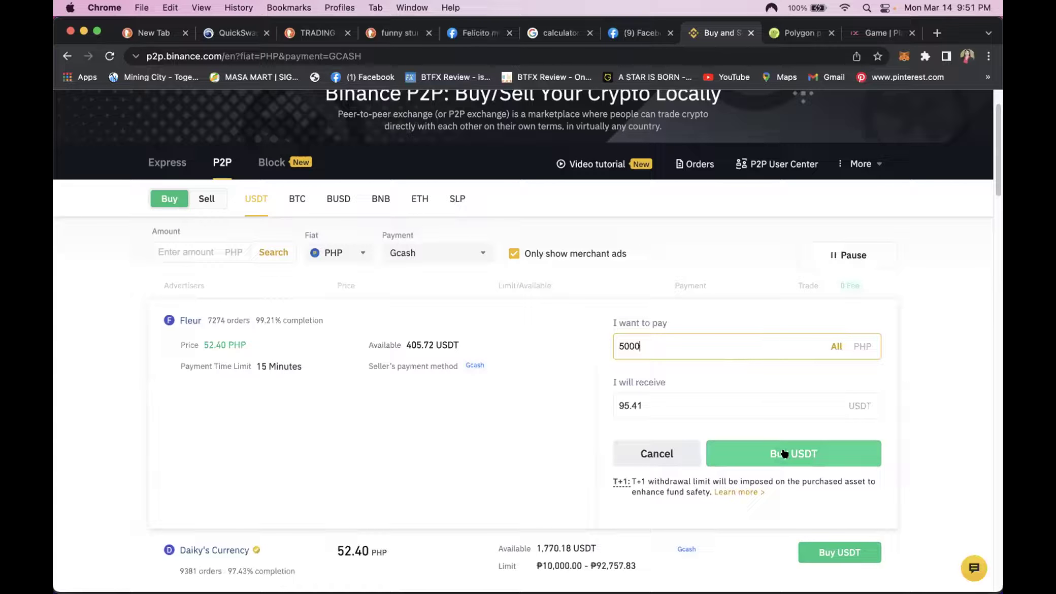
pyautogui.click(784, 453)
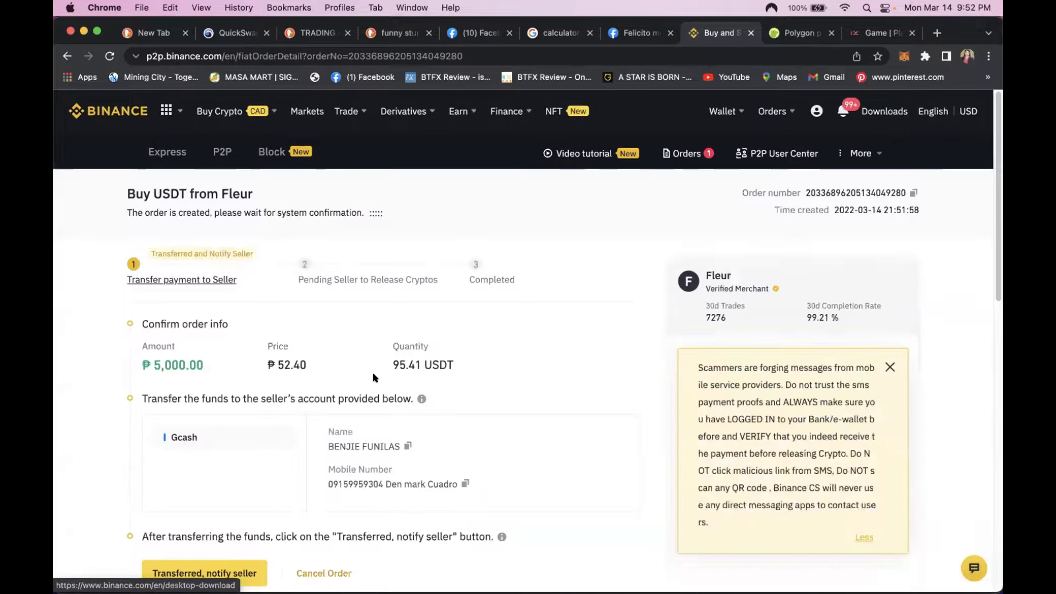
# Mark the ₱5,000 payment as transferred and message the seller 'sent na po bossing'.
pyautogui.scroll(-5, 373, 377)
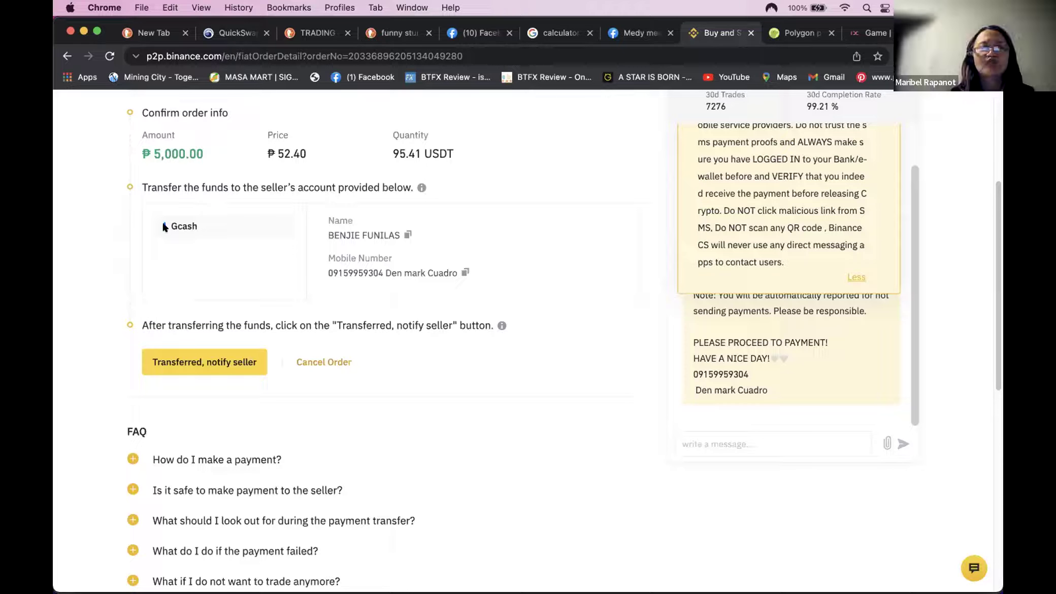
pyautogui.click(200, 362)
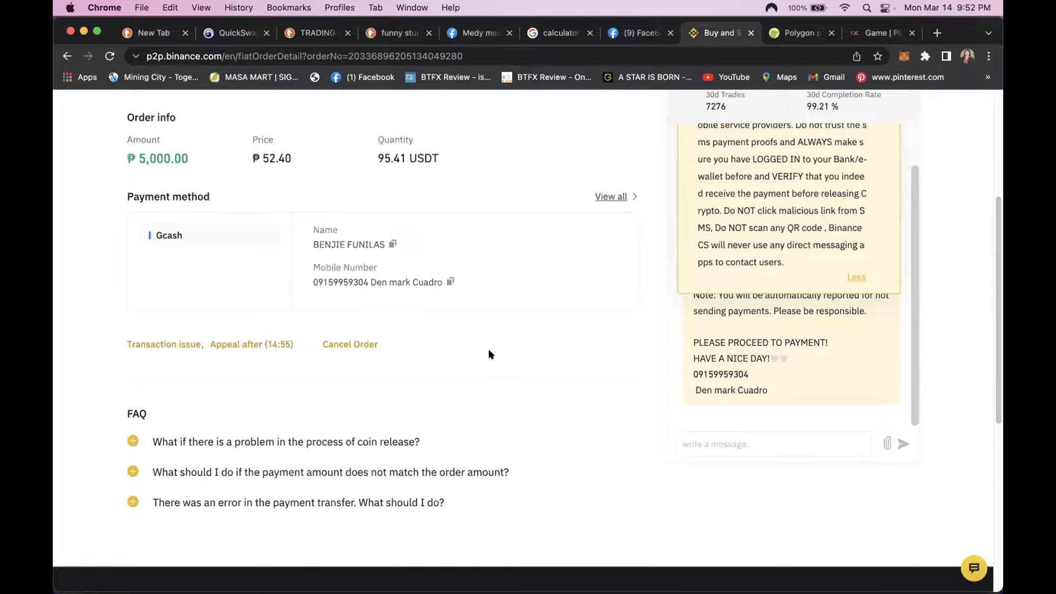
pyautogui.click(699, 440)
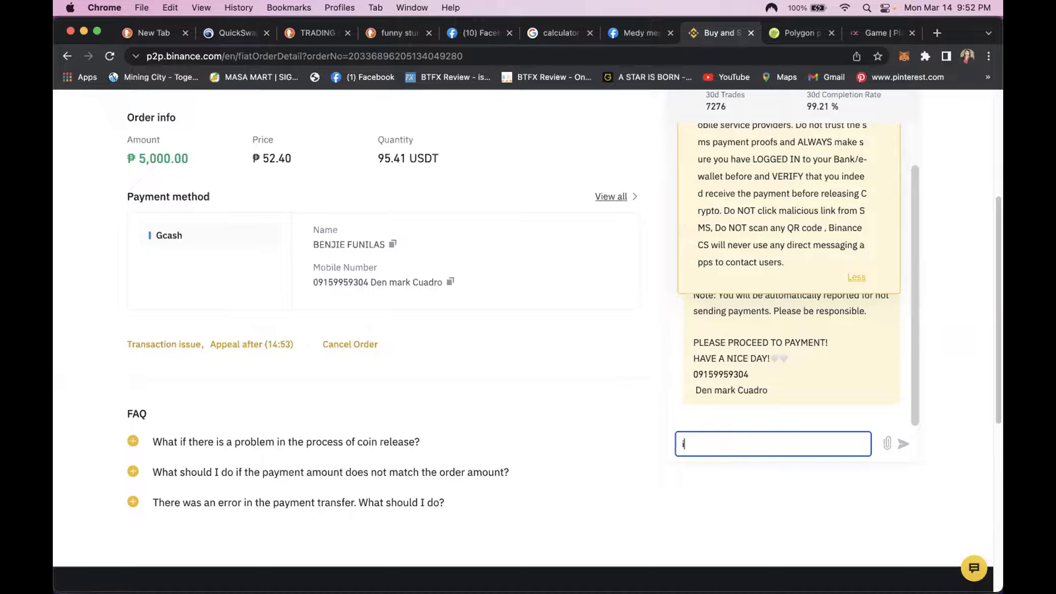
pyautogui.write('sent na po bossing')
pyautogui.press('Return')
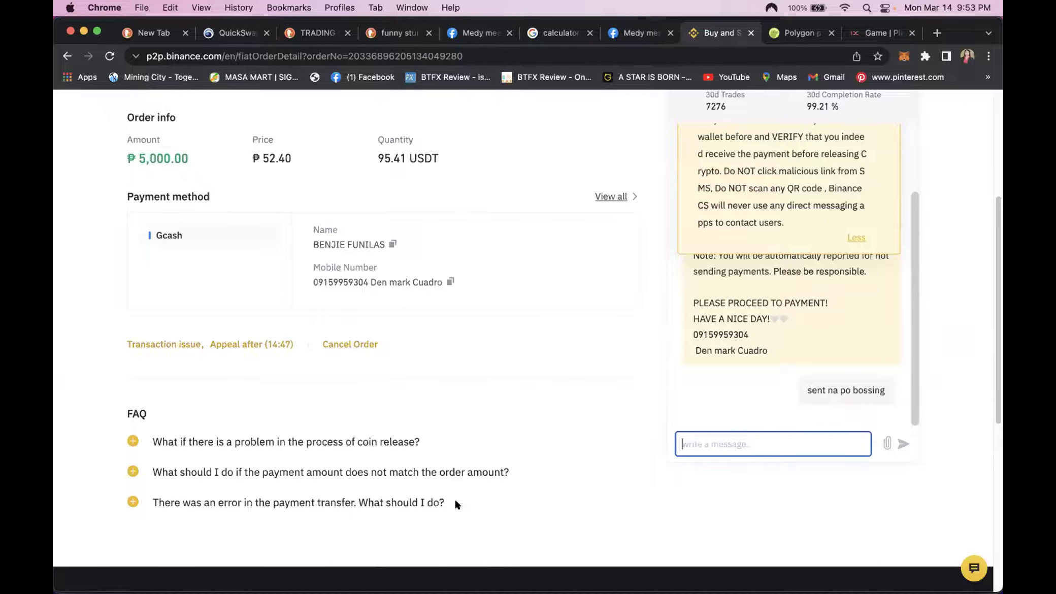
pyautogui.scroll(1, 636, 236)
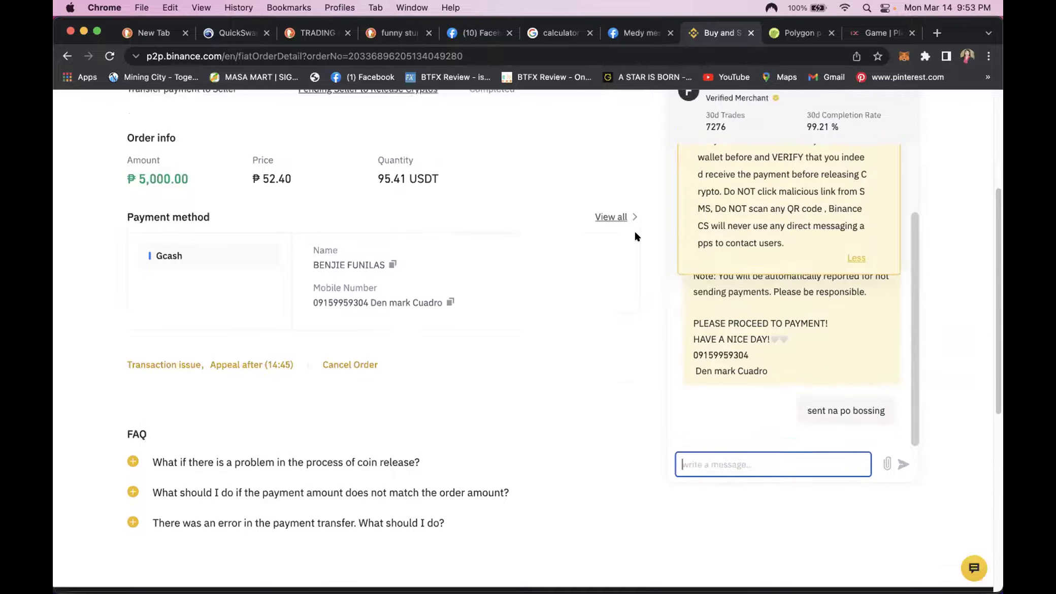
pyautogui.scroll(5, 636, 236)
pyautogui.moveTo(777, 106)
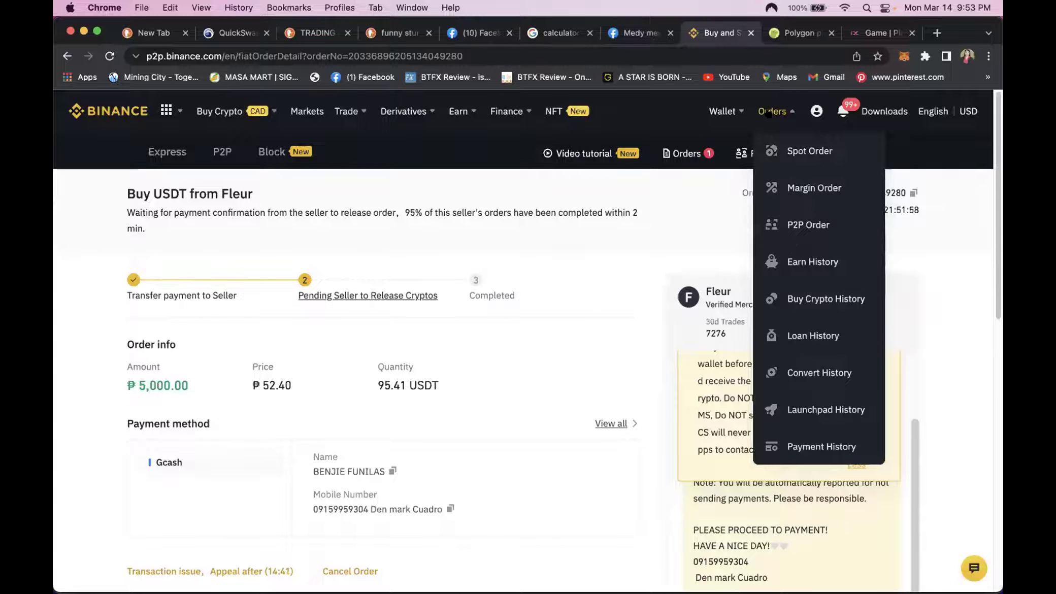
# Open the P2P Processing orders list showing the 95.41 USDT buy for 5,000.00 PHP.
pyautogui.moveTo(689, 155)
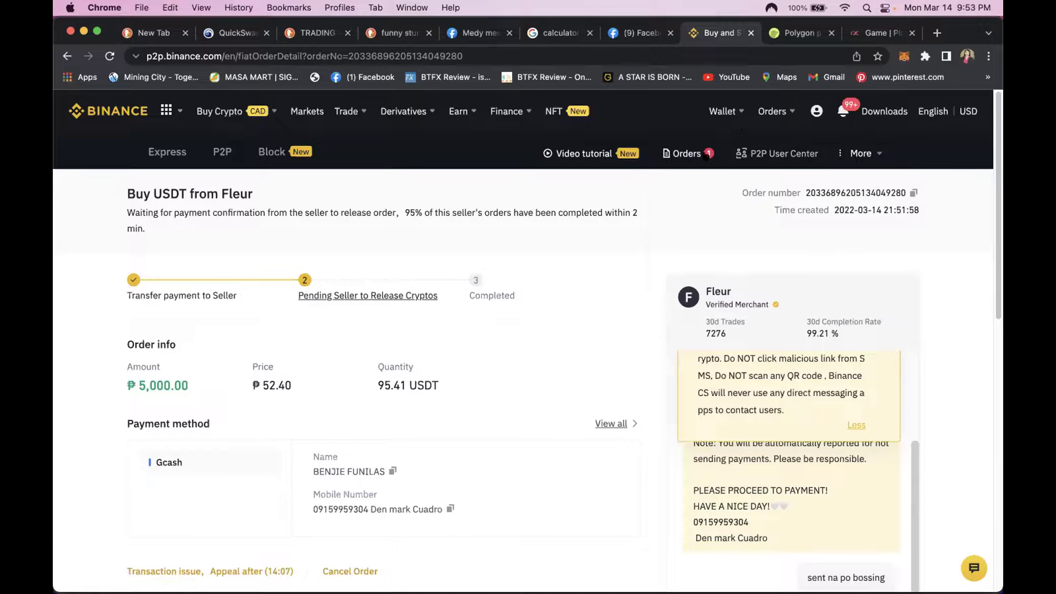
pyautogui.moveTo(705, 155)
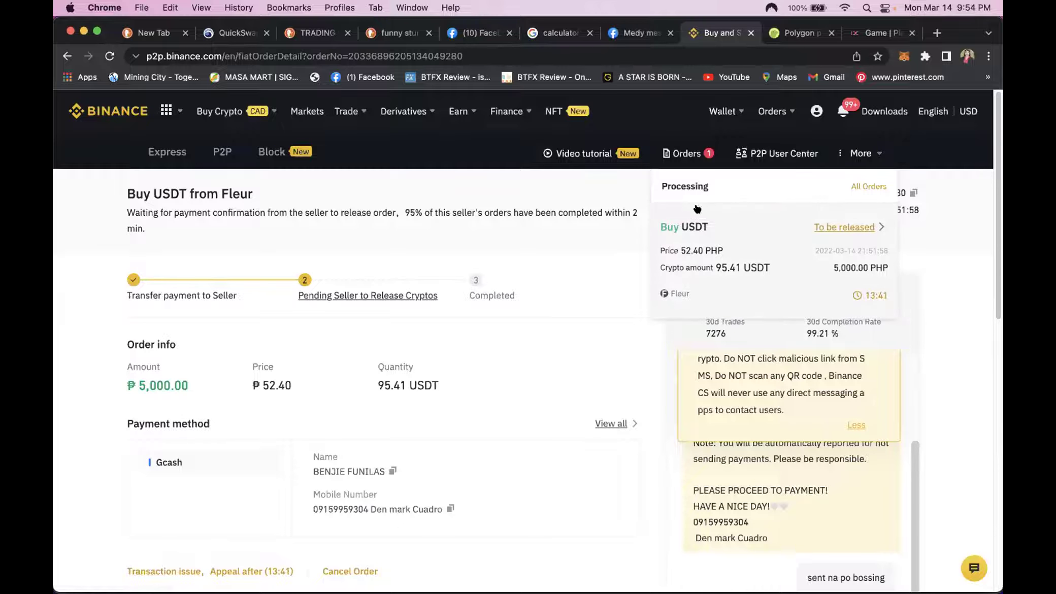
pyautogui.moveTo(727, 117)
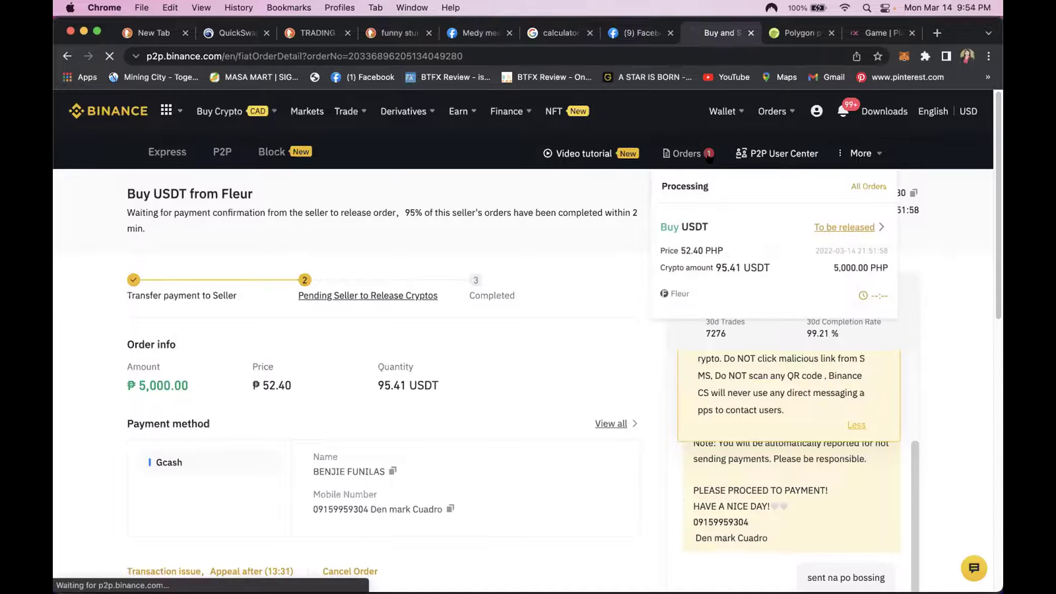
pyautogui.click(682, 151)
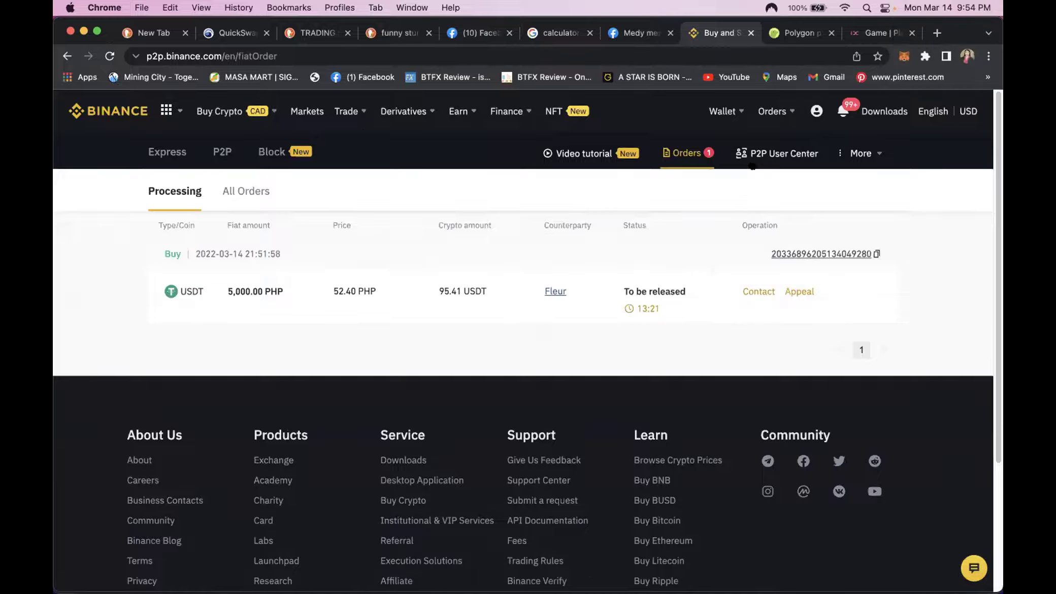
pyautogui.moveTo(771, 117)
pyautogui.moveTo(815, 113)
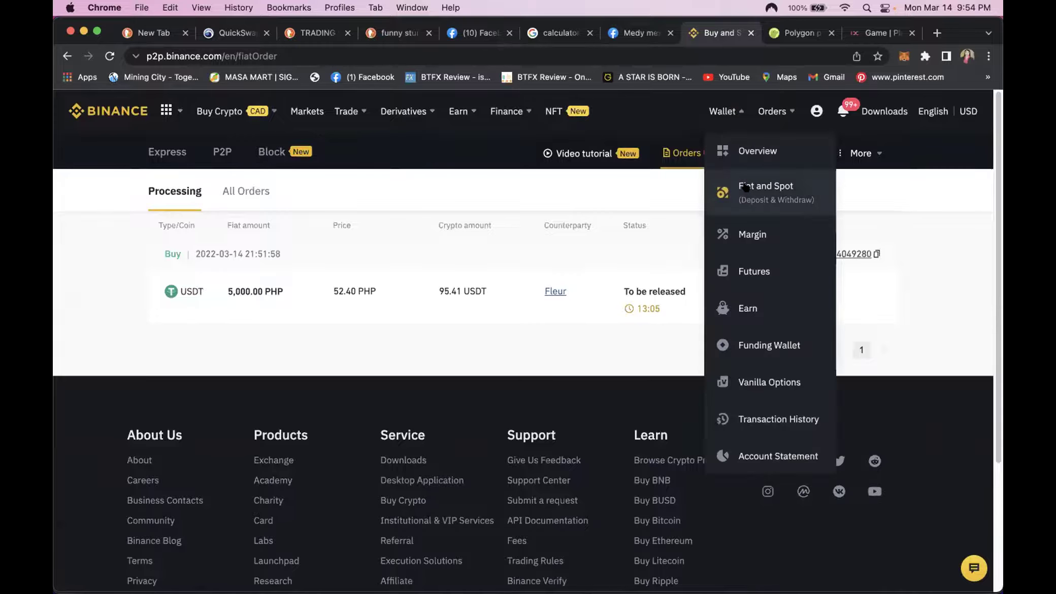
# Check Fiat and Spot and Spot orders, then the Funding wallet holding 95.41 USDT.
pyautogui.click(745, 186)
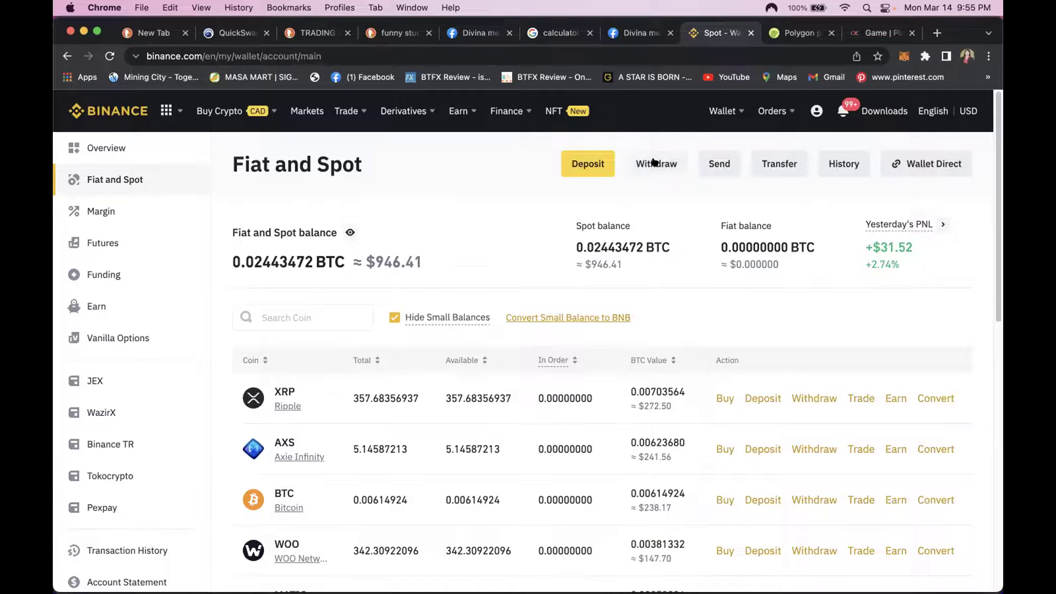
pyautogui.moveTo(723, 112)
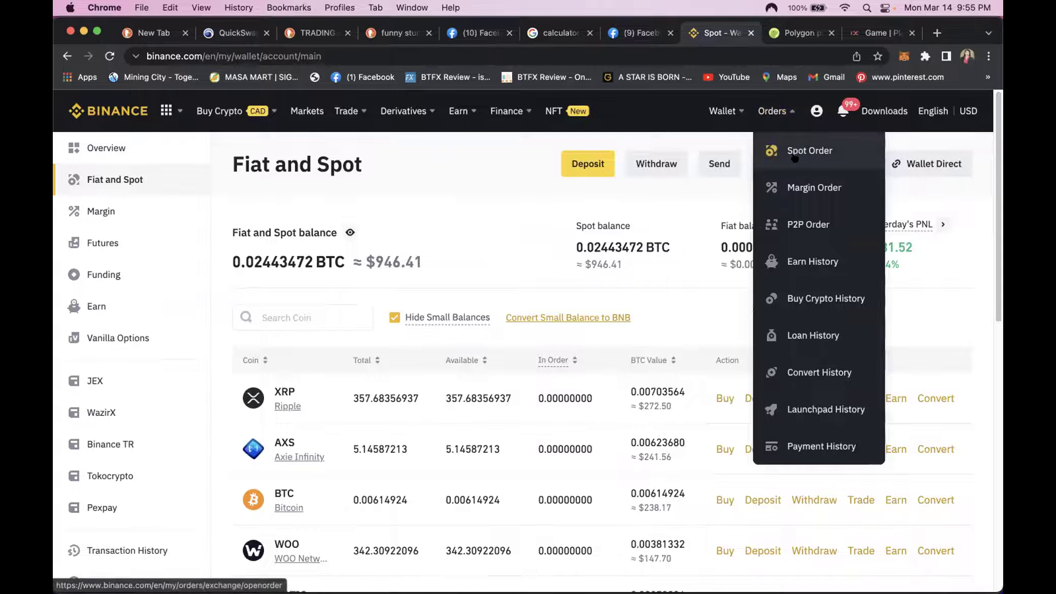
pyautogui.click(797, 157)
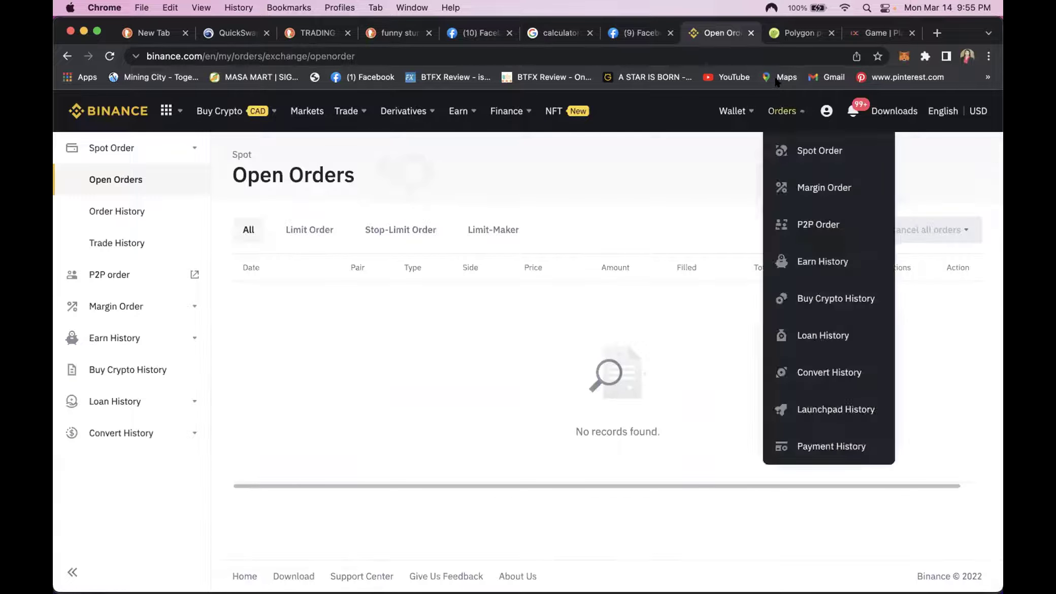
pyautogui.moveTo(768, 111)
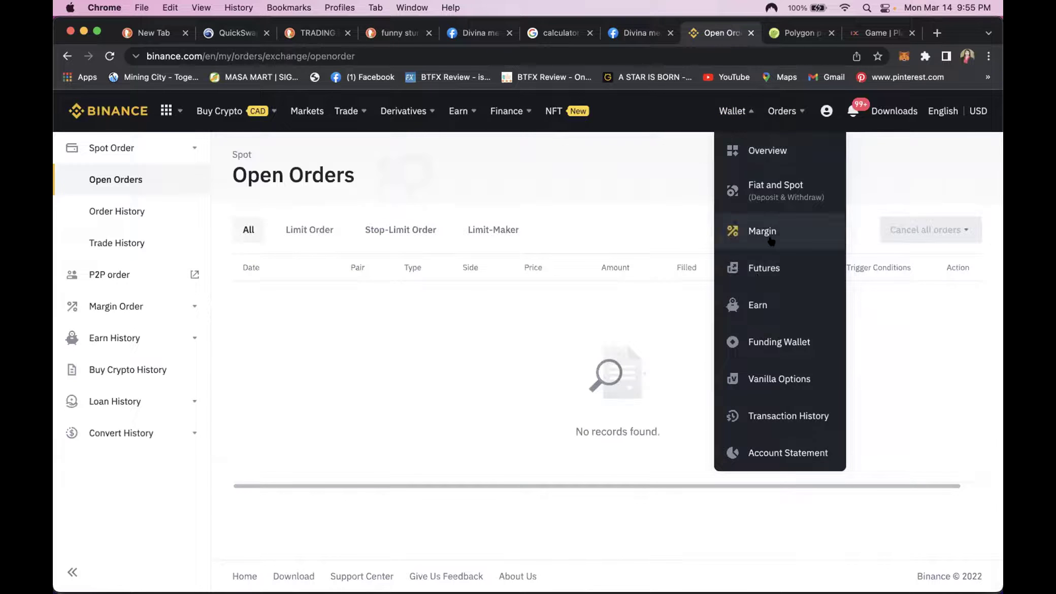
pyautogui.click(760, 341)
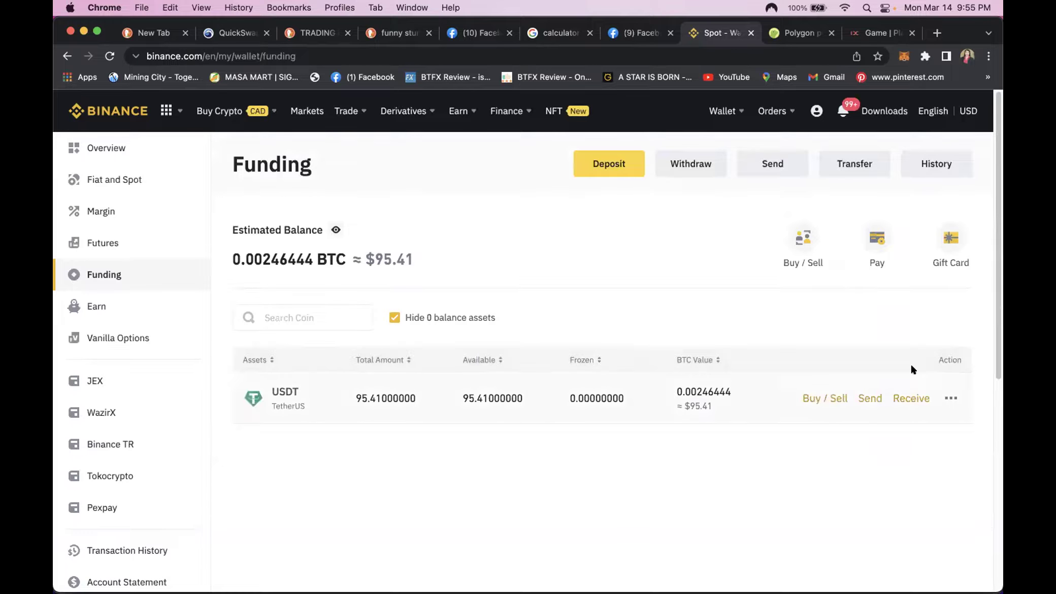
pyautogui.moveTo(942, 394)
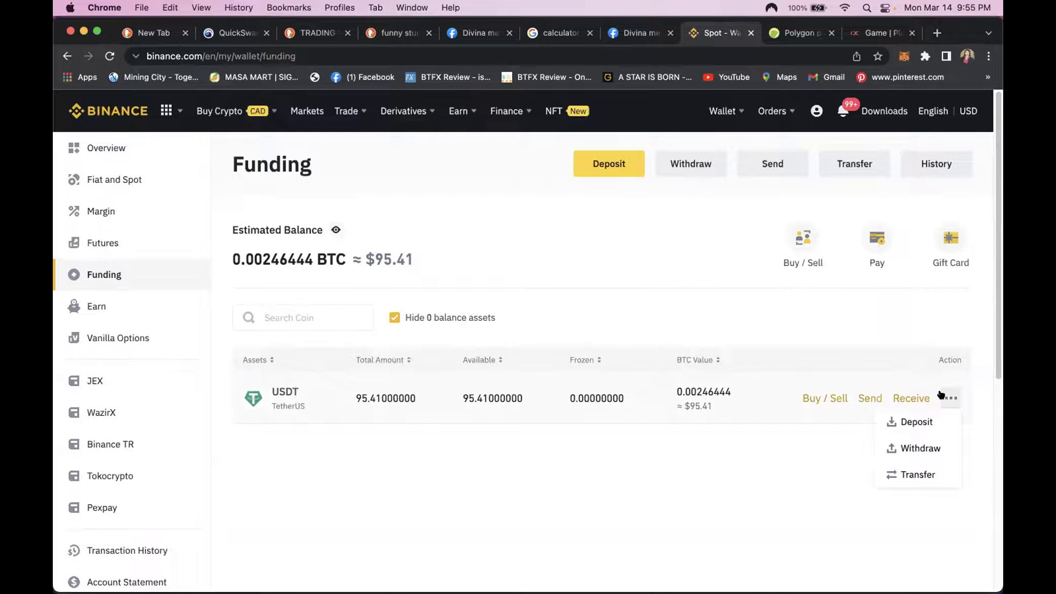
# Transfer the full 95.41 USDT from the Funding wallet into Fiat and Spot.
pyautogui.click(916, 472)
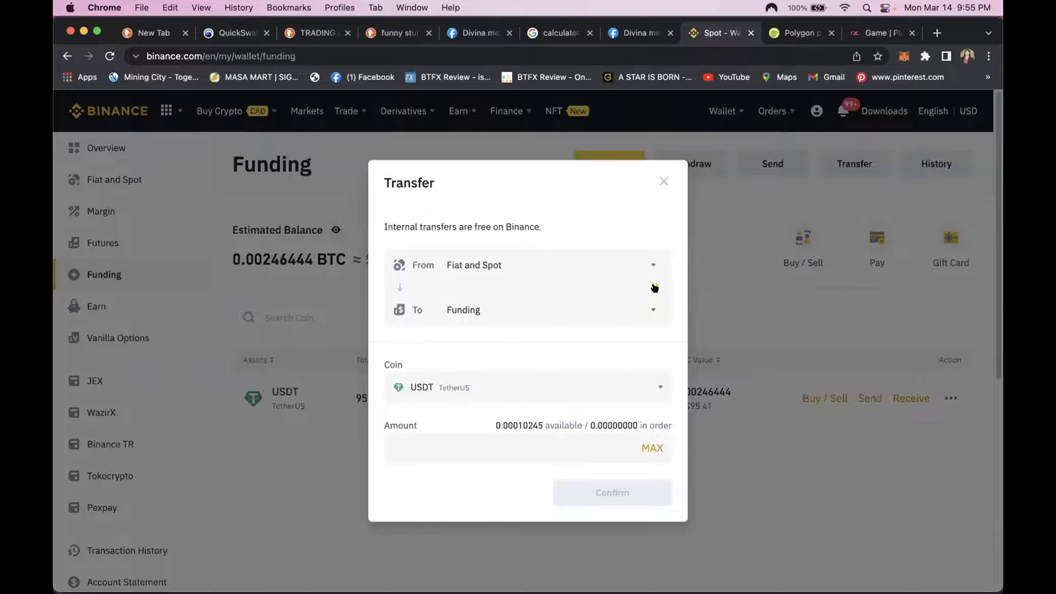
pyautogui.click(654, 287)
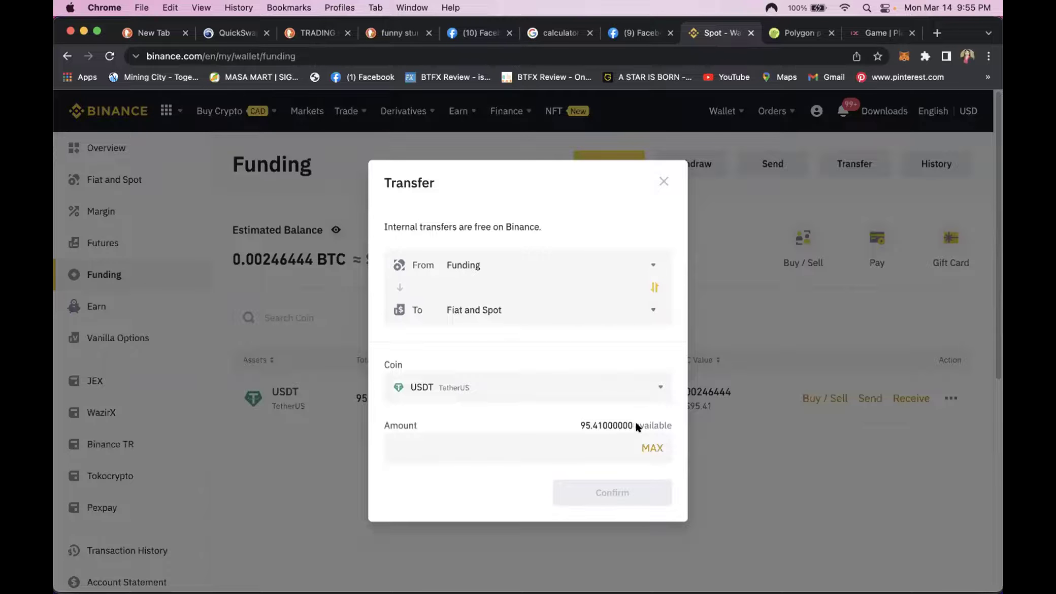
pyautogui.click(651, 448)
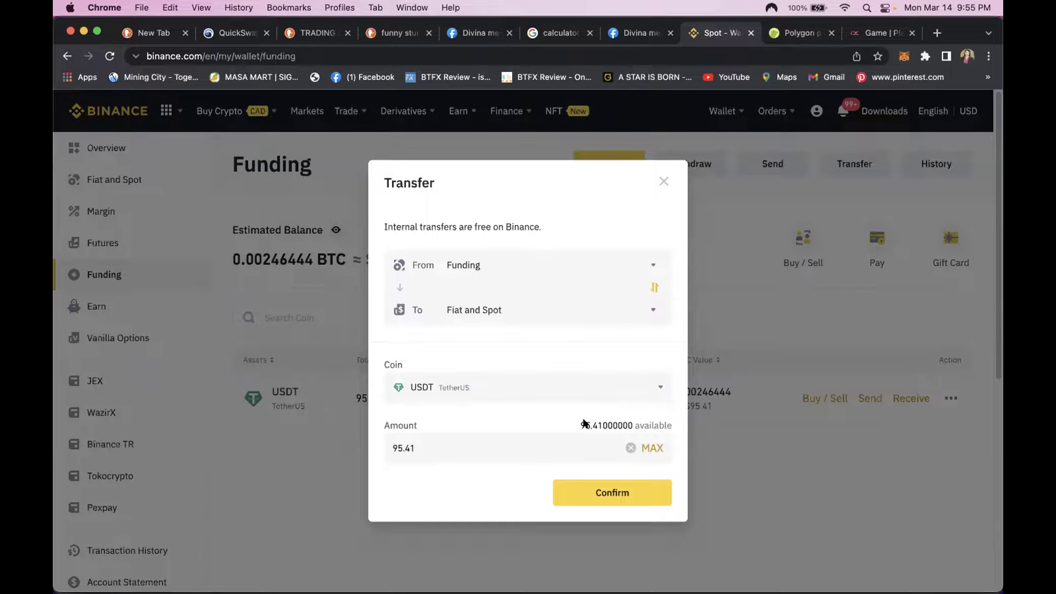
pyautogui.click(629, 390)
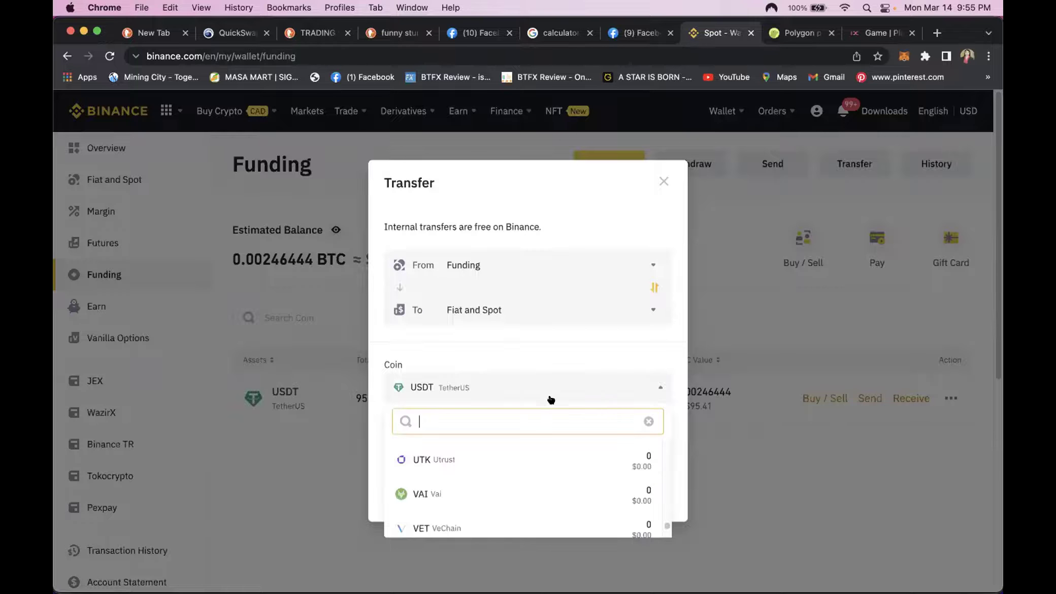
pyautogui.click(572, 360)
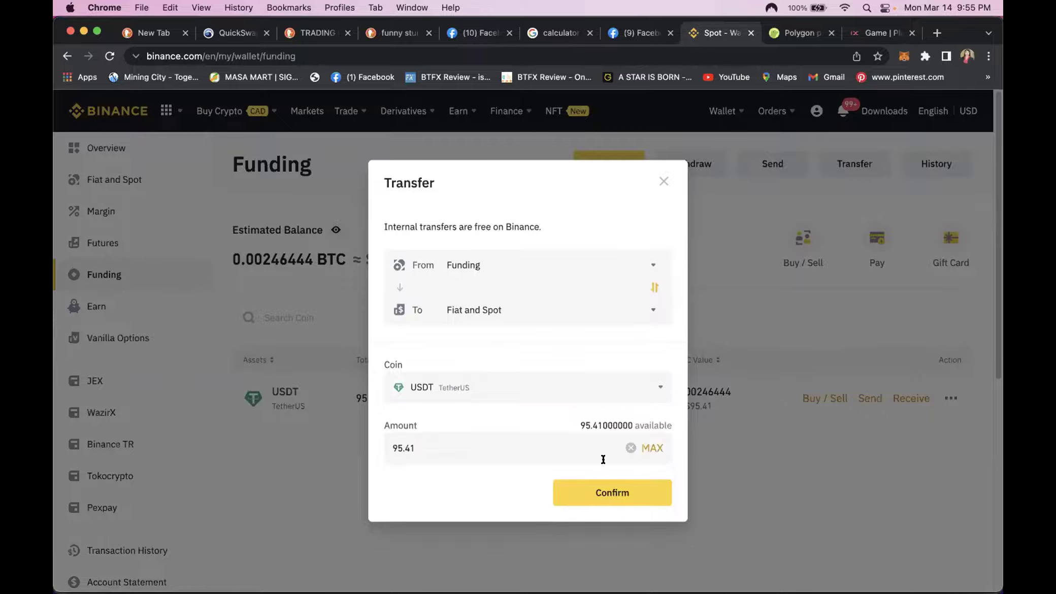
pyautogui.click(622, 487)
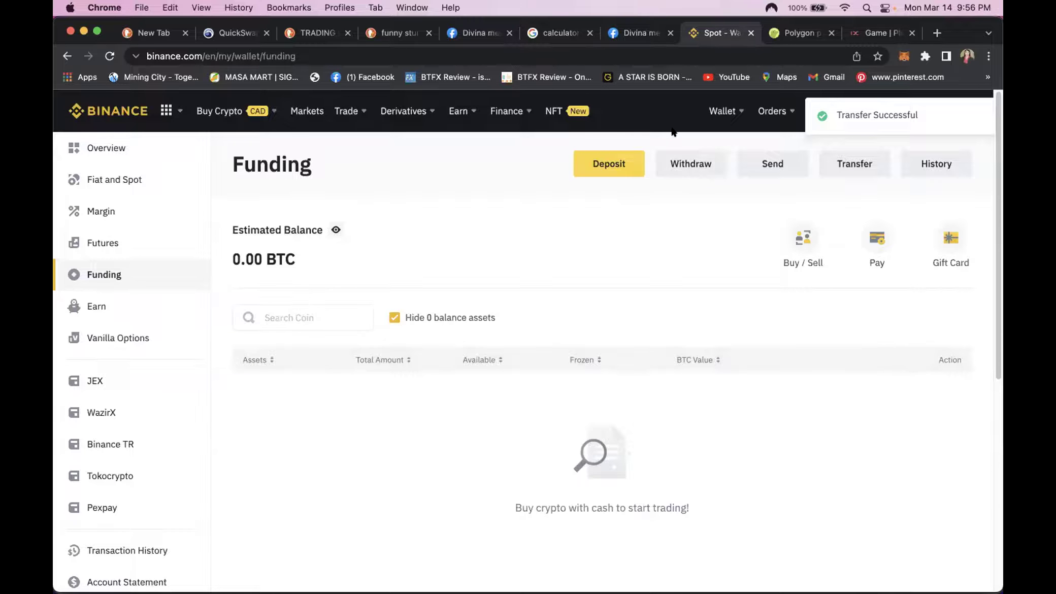
# Review the Fiat and Spot balances, now listing 95.41010245 USDT.
pyautogui.moveTo(723, 111)
pyautogui.click(753, 190)
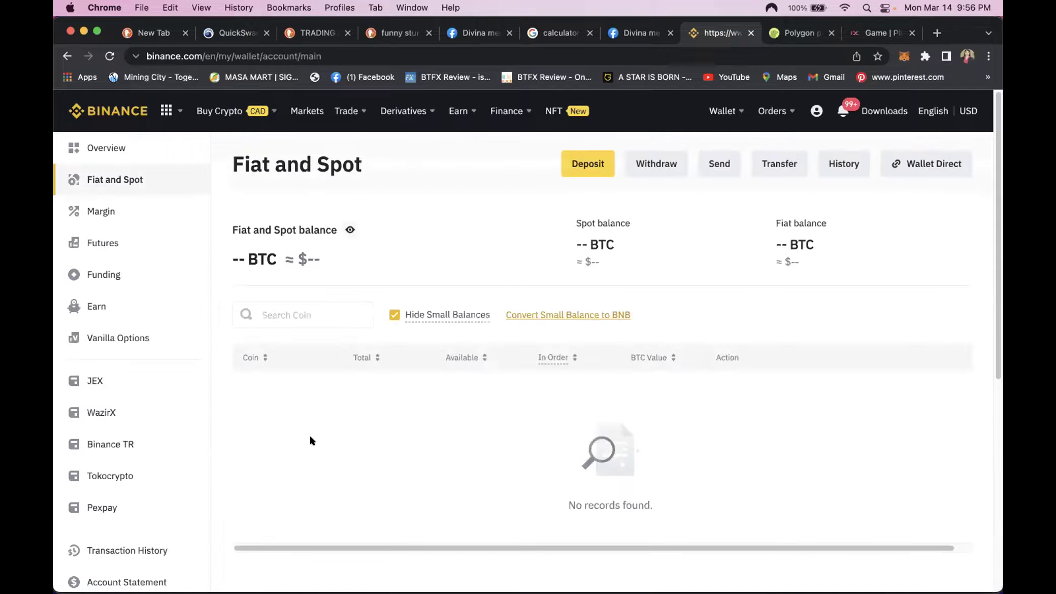
pyautogui.scroll(-5, 311, 323)
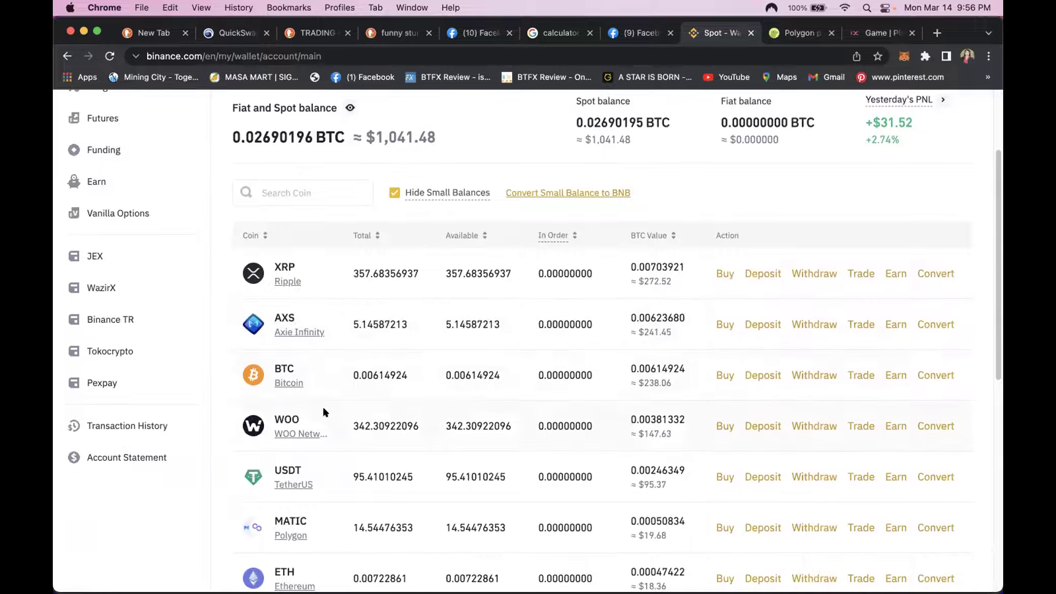
pyautogui.scroll(-5, 324, 411)
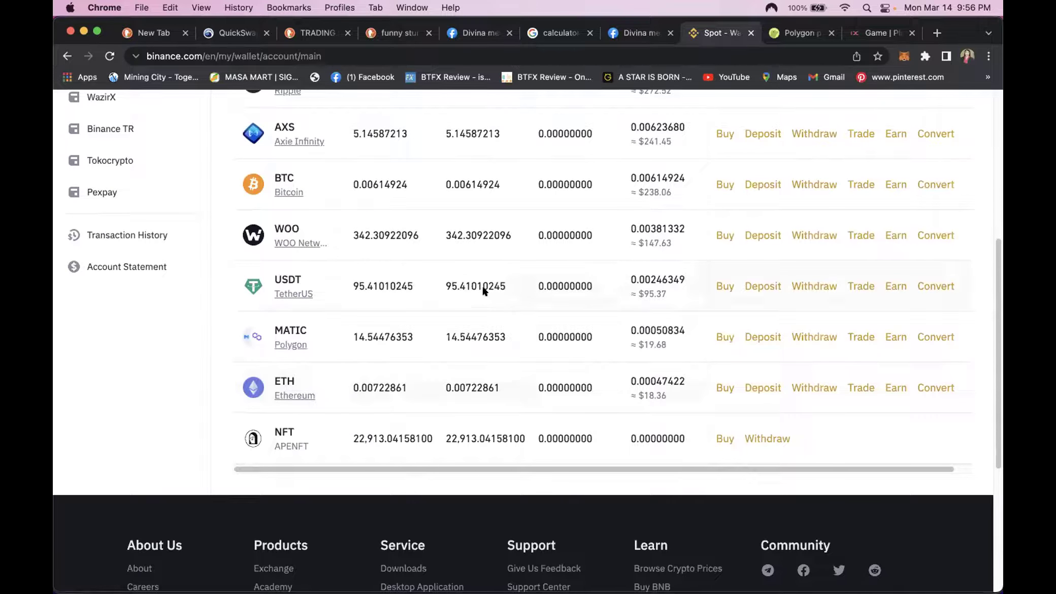
pyautogui.scroll(3, 670, 281)
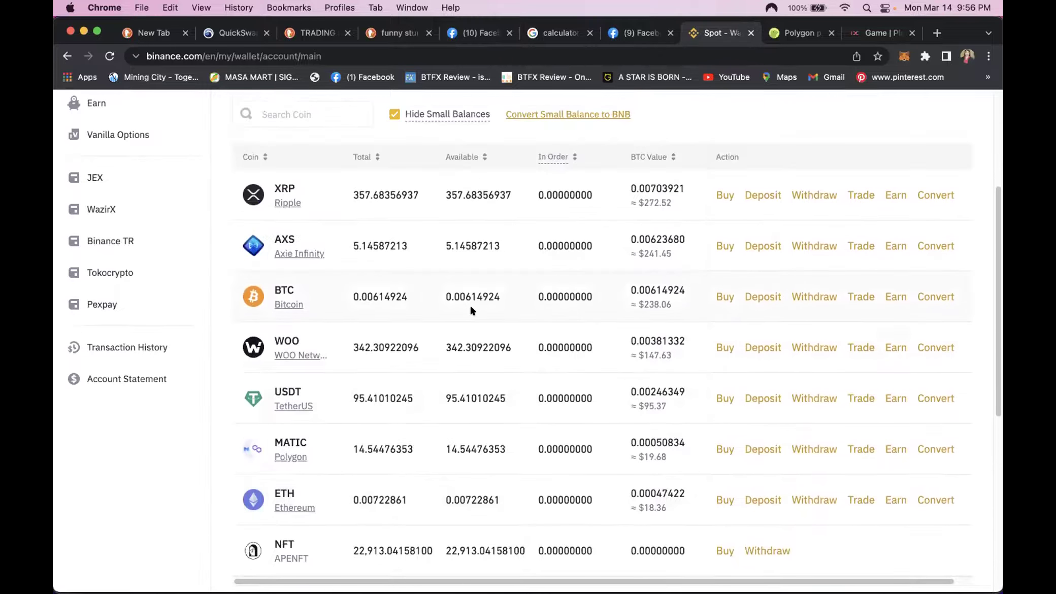
pyautogui.scroll(5, 472, 310)
# Open Liquid Swap and select USDT as the token to swap from.
pyautogui.moveTo(361, 121)
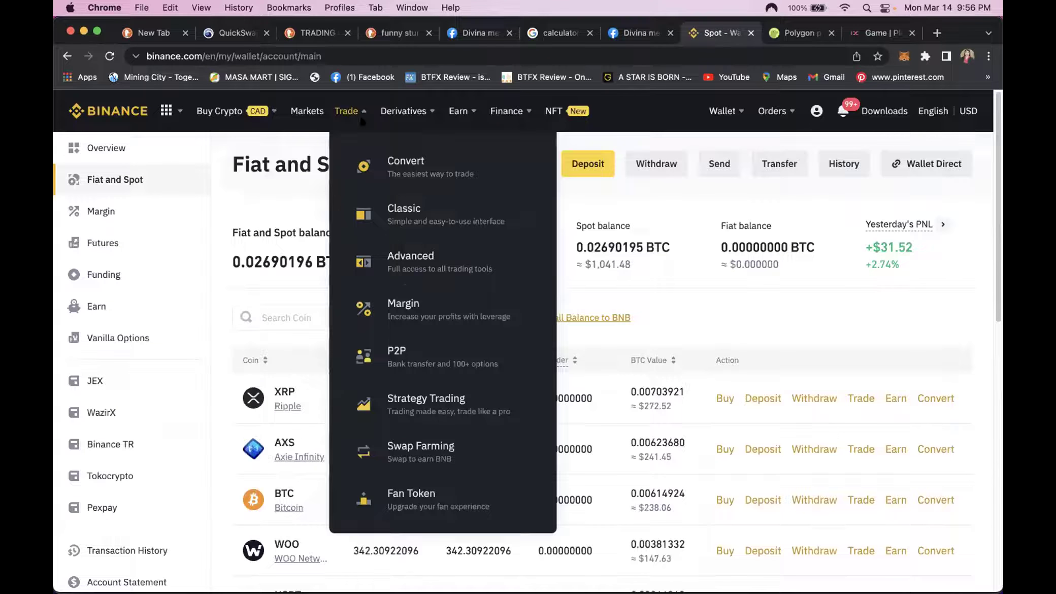
pyautogui.click(420, 441)
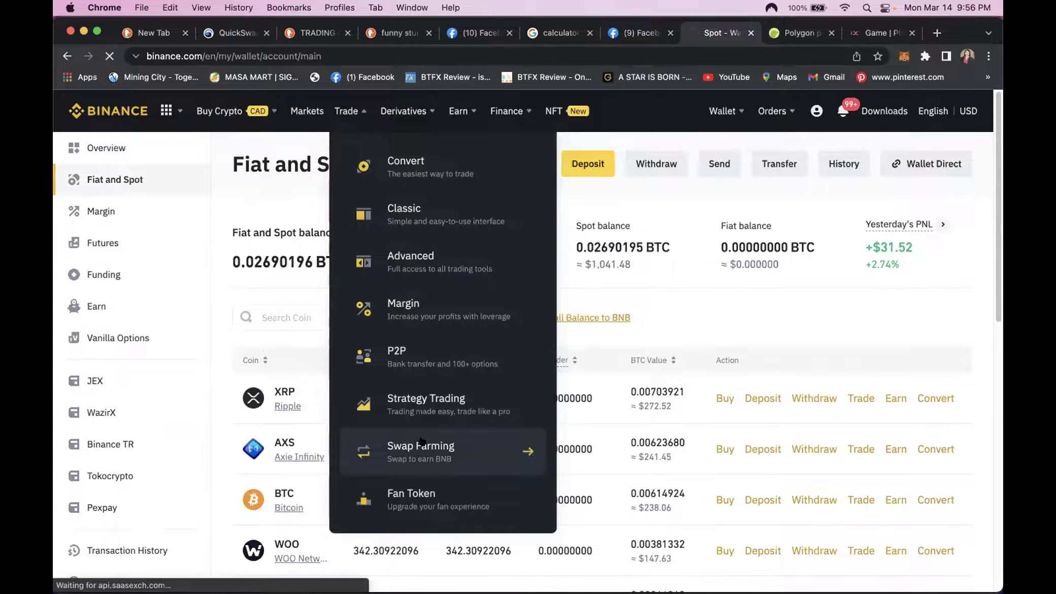
pyautogui.scroll(-2, 527, 394)
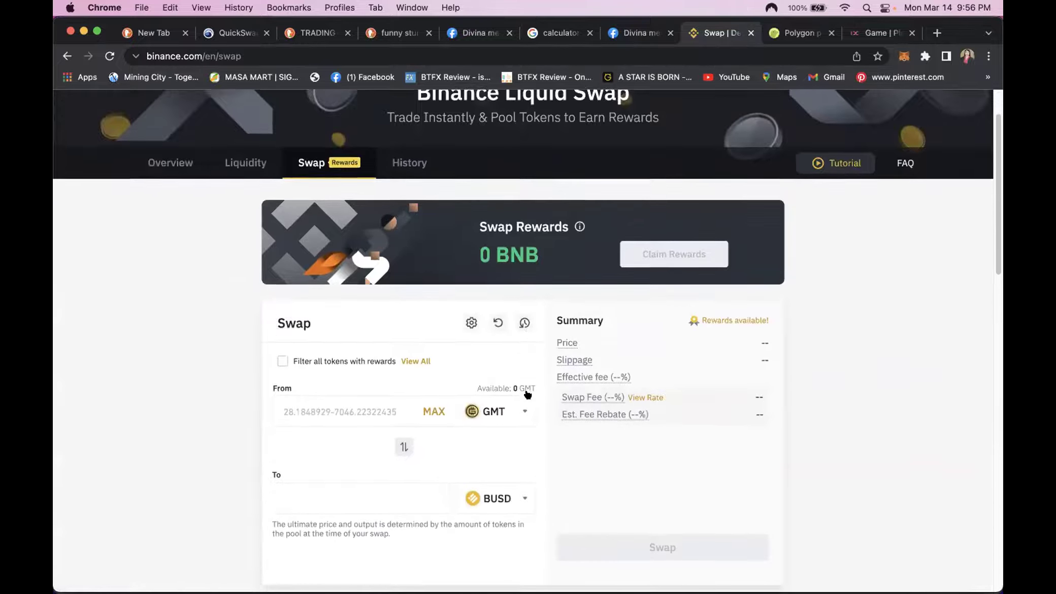
pyautogui.scroll(-2, 526, 393)
pyautogui.click(518, 337)
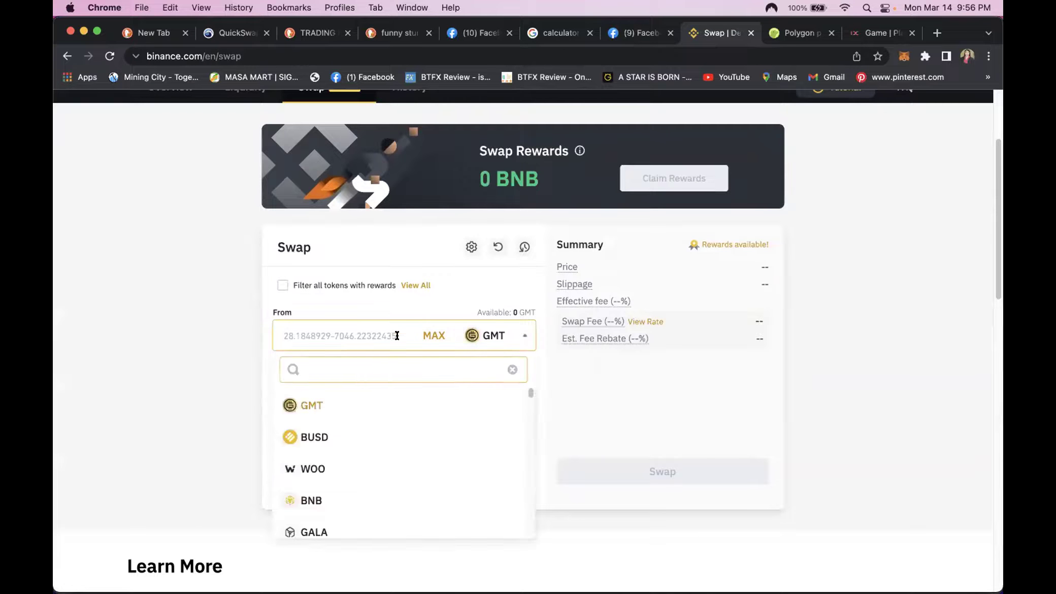
pyautogui.click(396, 336)
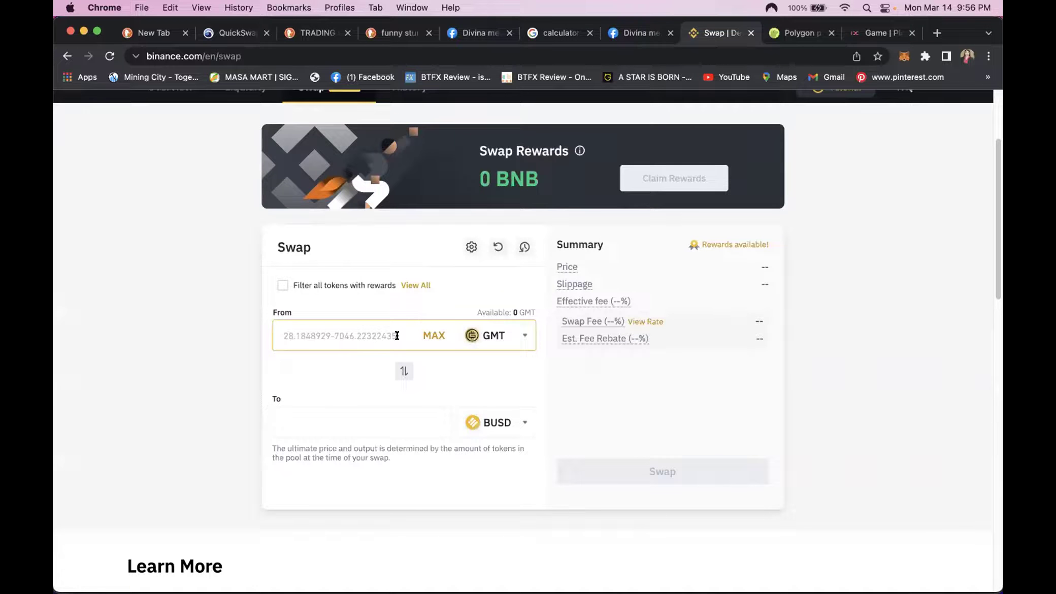
pyautogui.click(524, 335)
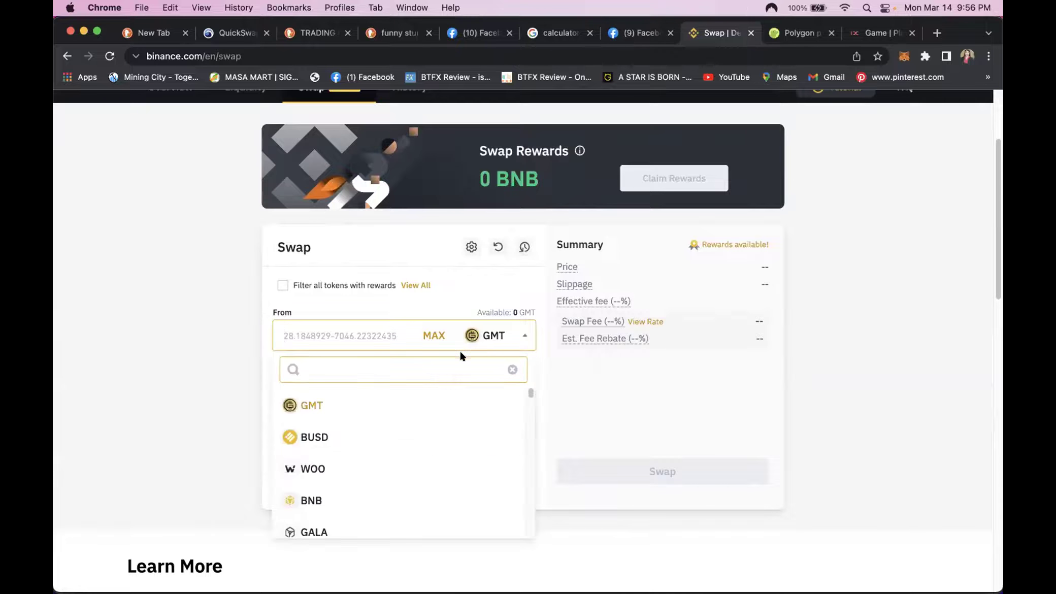
pyautogui.write('us')
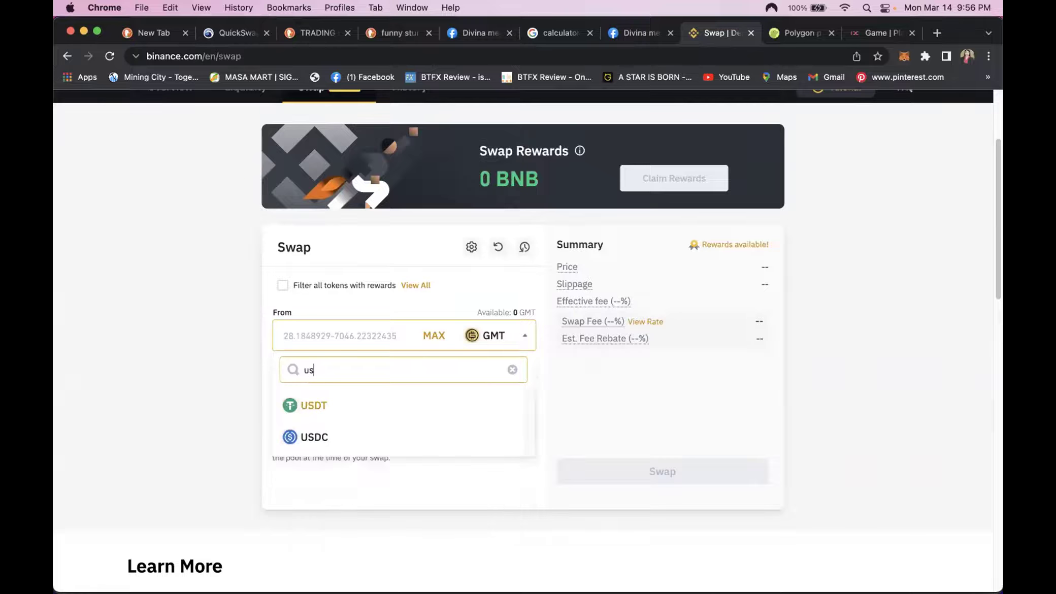
pyautogui.click(347, 406)
# Choose BTC as the target and swap the entire 95.41010245 USDT balance.
pyautogui.scroll(-3, 384, 405)
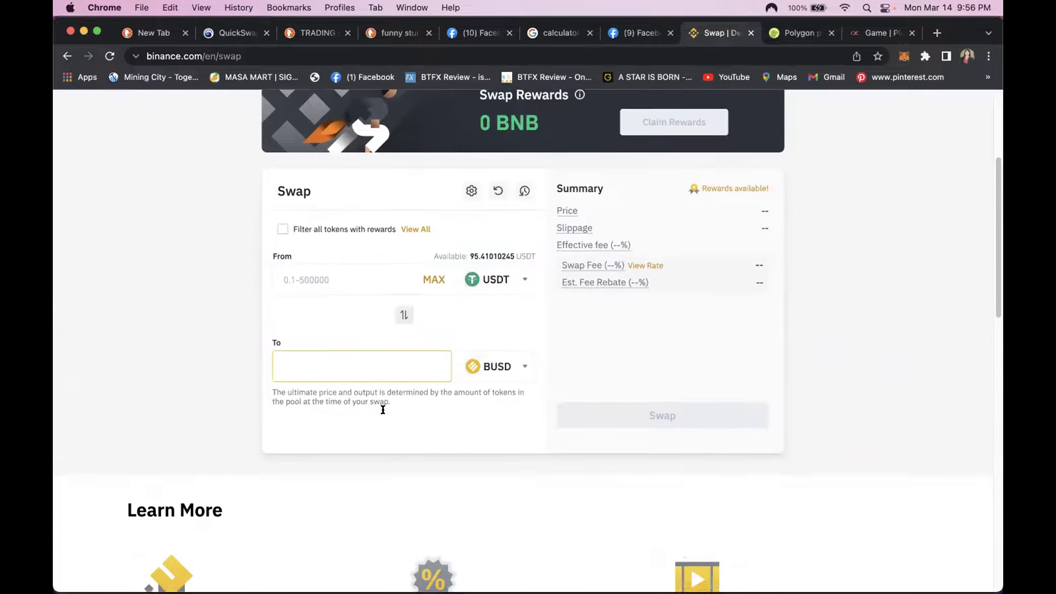
pyautogui.click(517, 335)
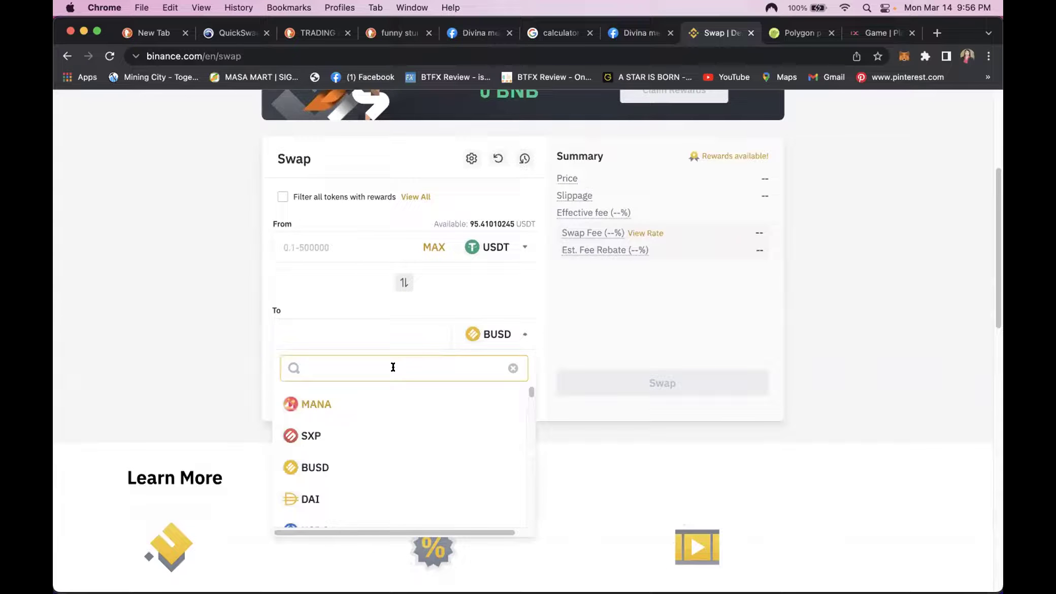
pyautogui.write('btc')
pyautogui.click(371, 411)
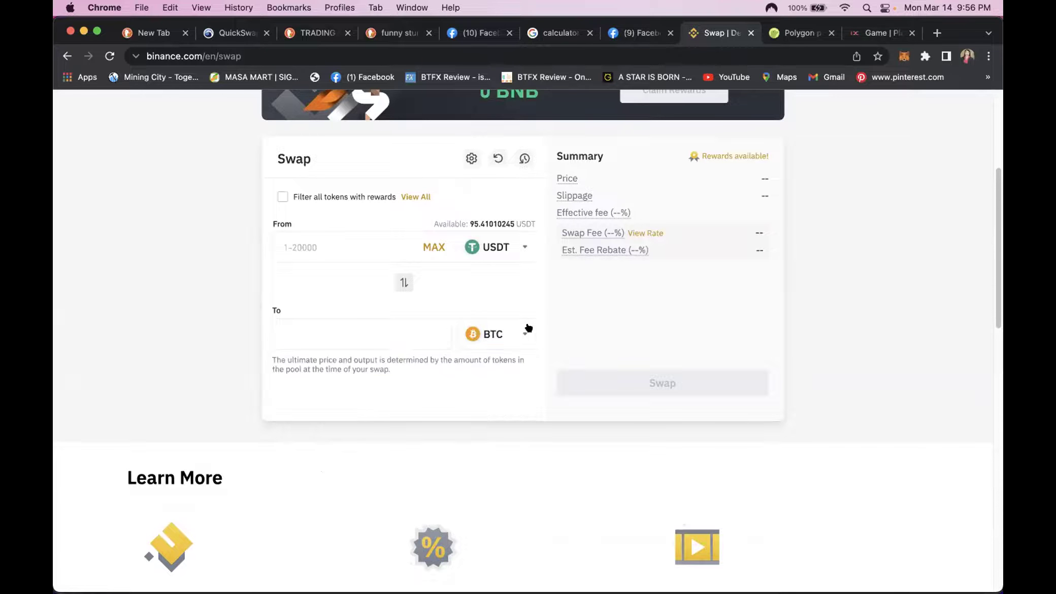
pyautogui.click(432, 248)
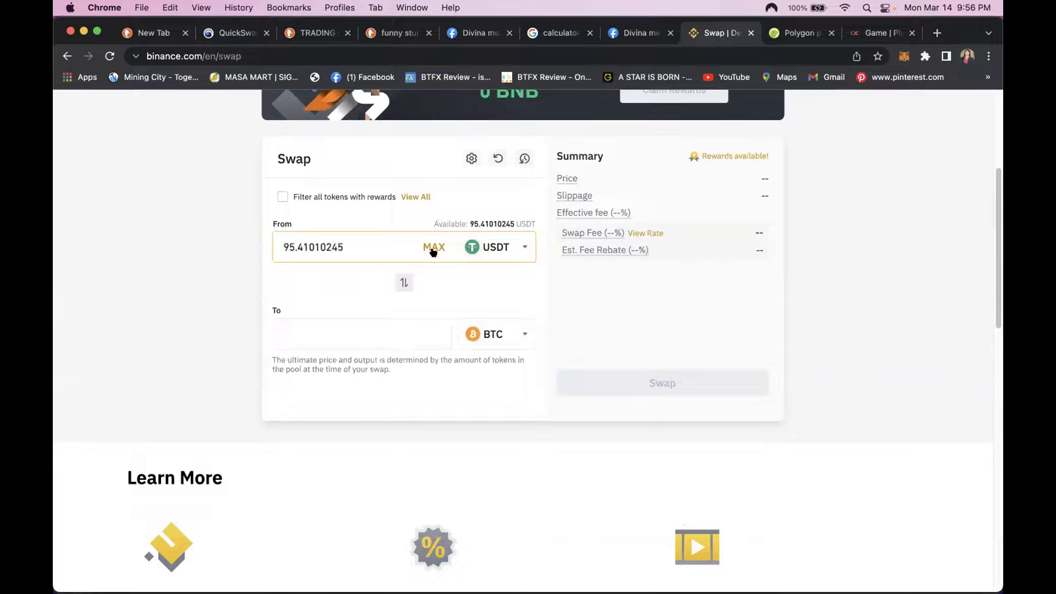
pyautogui.click(668, 384)
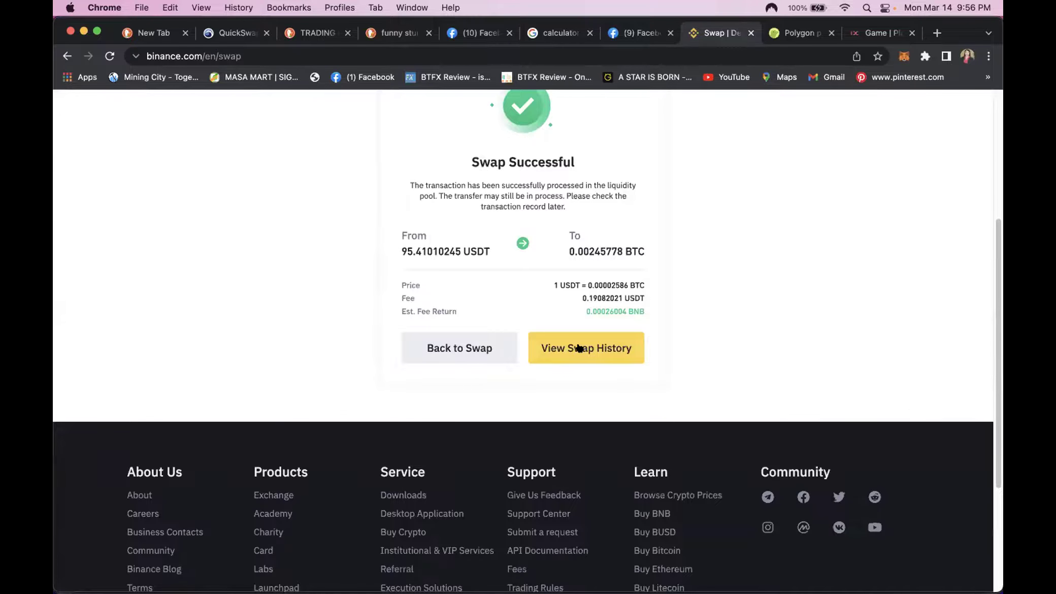
# Check the swap history showing 0.00245778 BTC received, then go to Fiat and Spot.
pyautogui.click(579, 348)
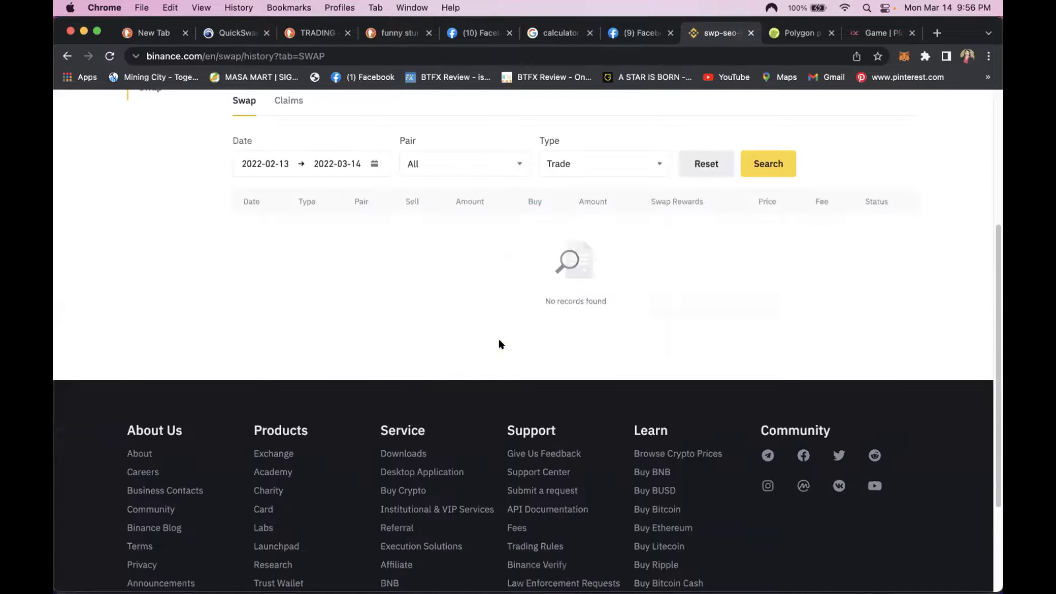
pyautogui.scroll(5, 531, 230)
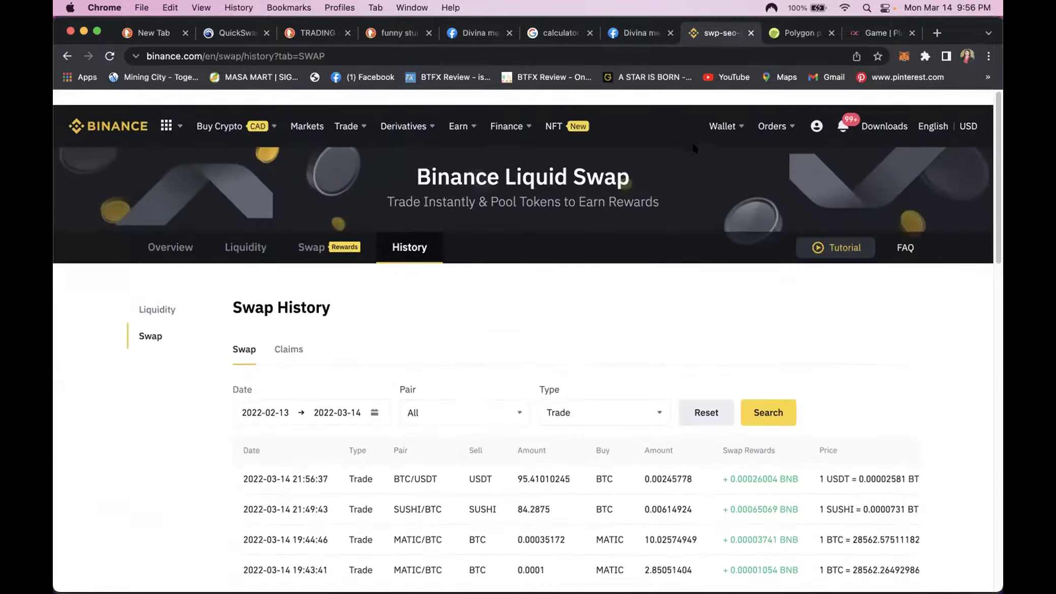
pyautogui.moveTo(723, 111)
pyautogui.click(763, 189)
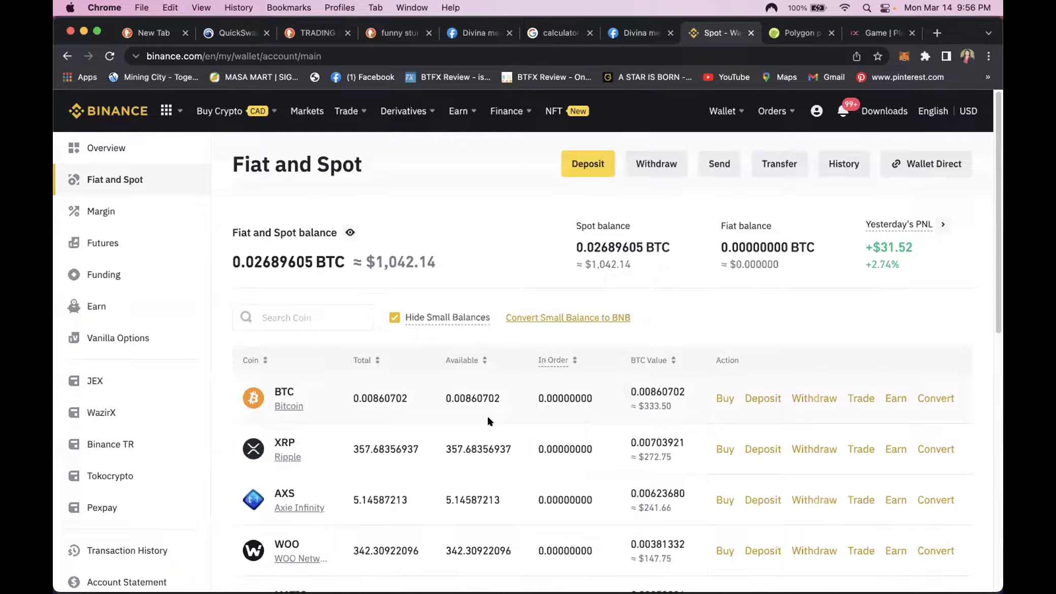
# Review the Fiat and Spot wallet showing 0.00860702 BTC and about $1,042.14 total.
pyautogui.scroll(-3, 499, 425)
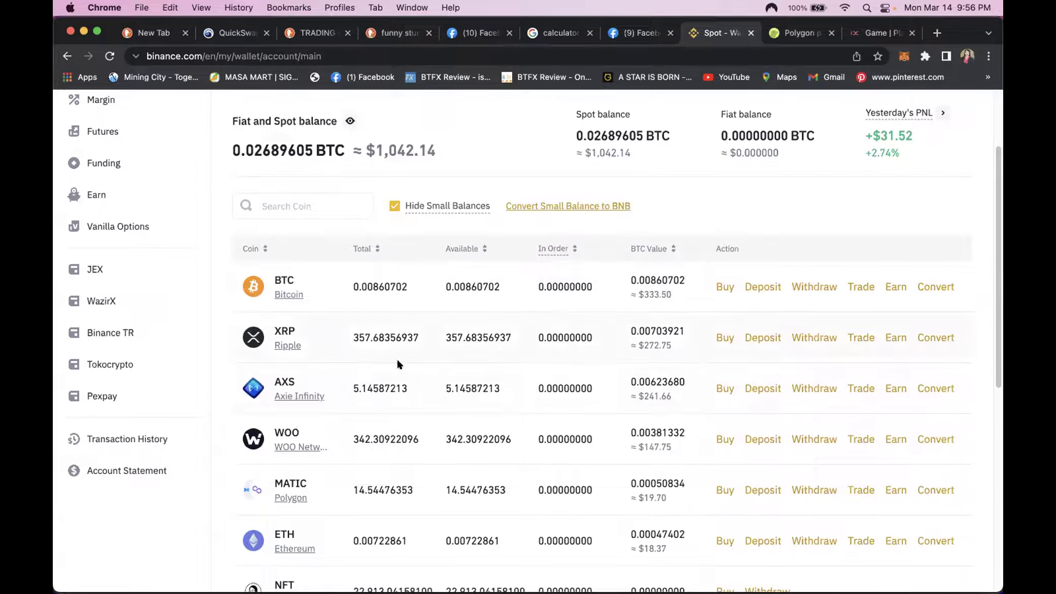
pyautogui.scroll(2, 474, 335)
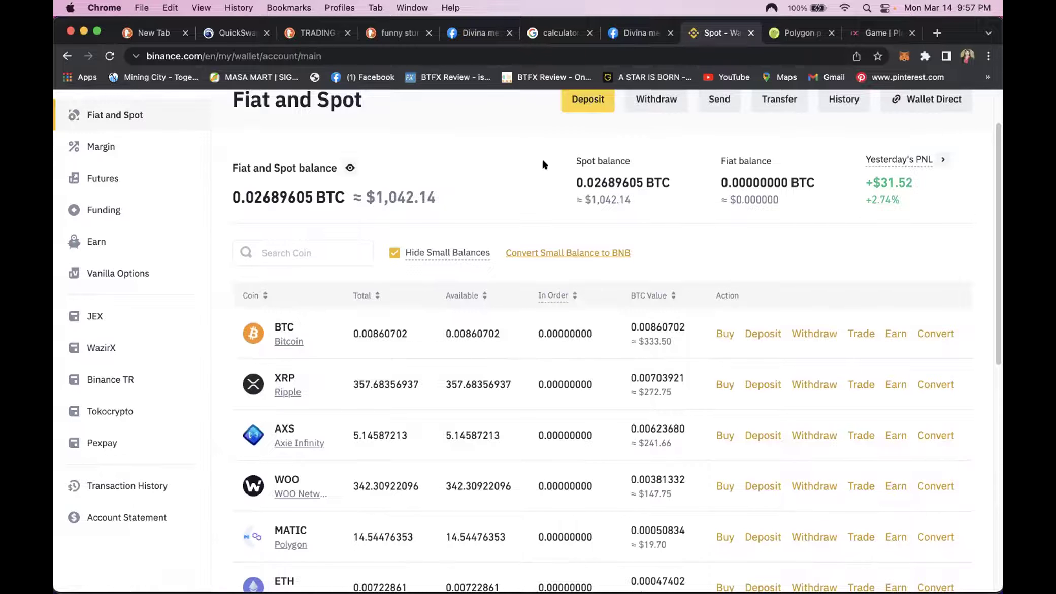
pyautogui.scroll(2, 544, 165)
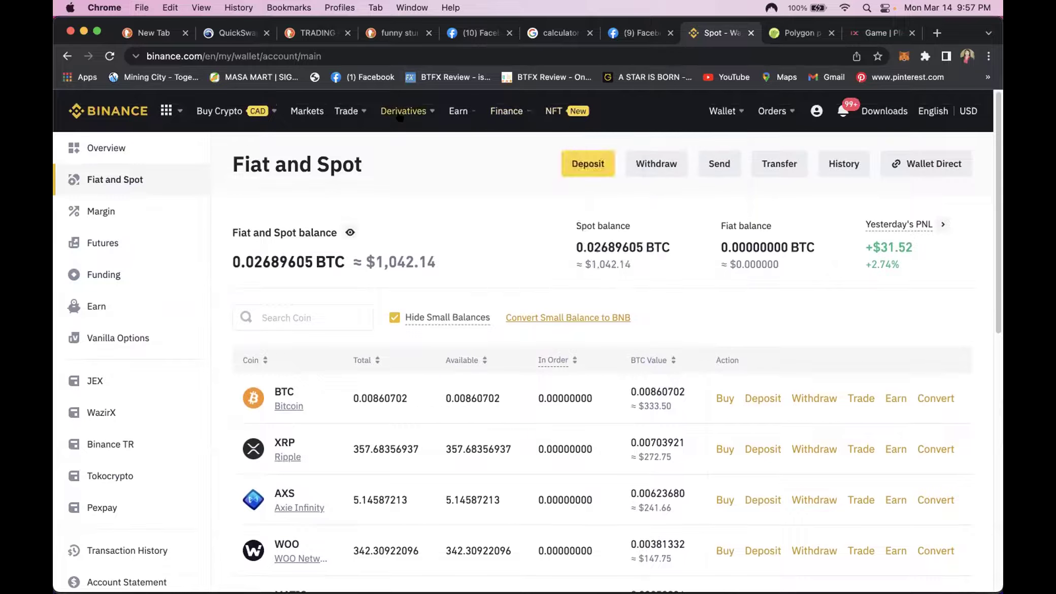
pyautogui.moveTo(403, 111)
pyautogui.moveTo(346, 111)
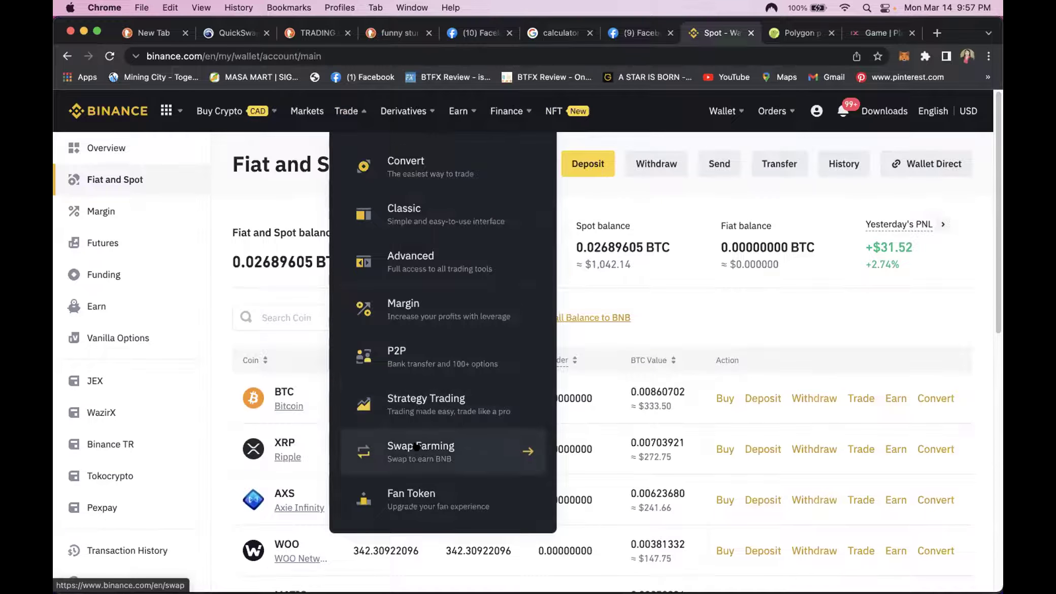
# Swap 1 AXS into 0.00121003 BTC on Liquid Swap and check the swap history.
pyautogui.click(392, 450)
pyautogui.scroll(-5, 480, 355)
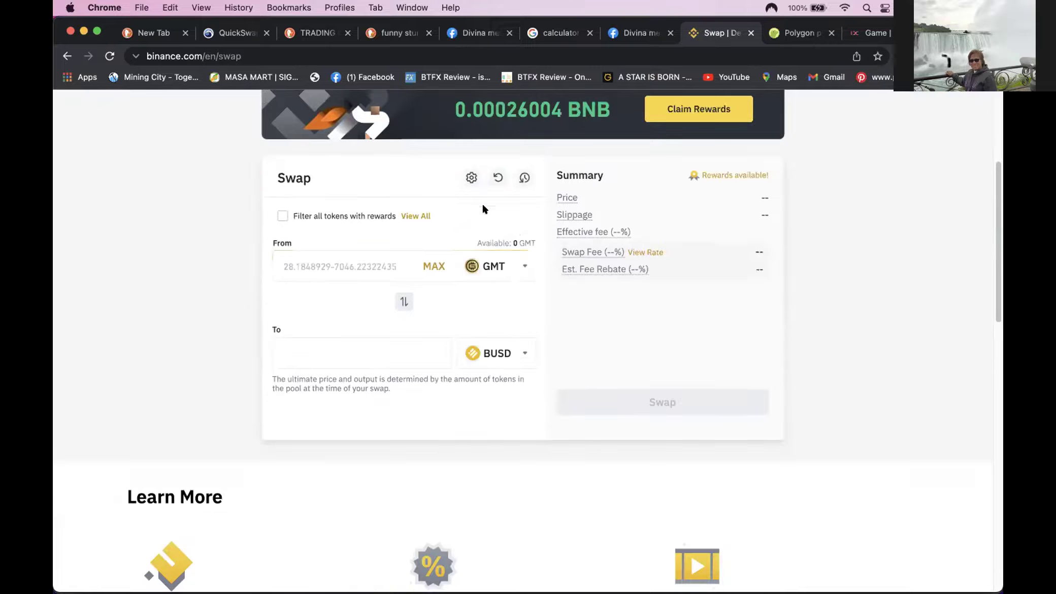
pyautogui.click(525, 267)
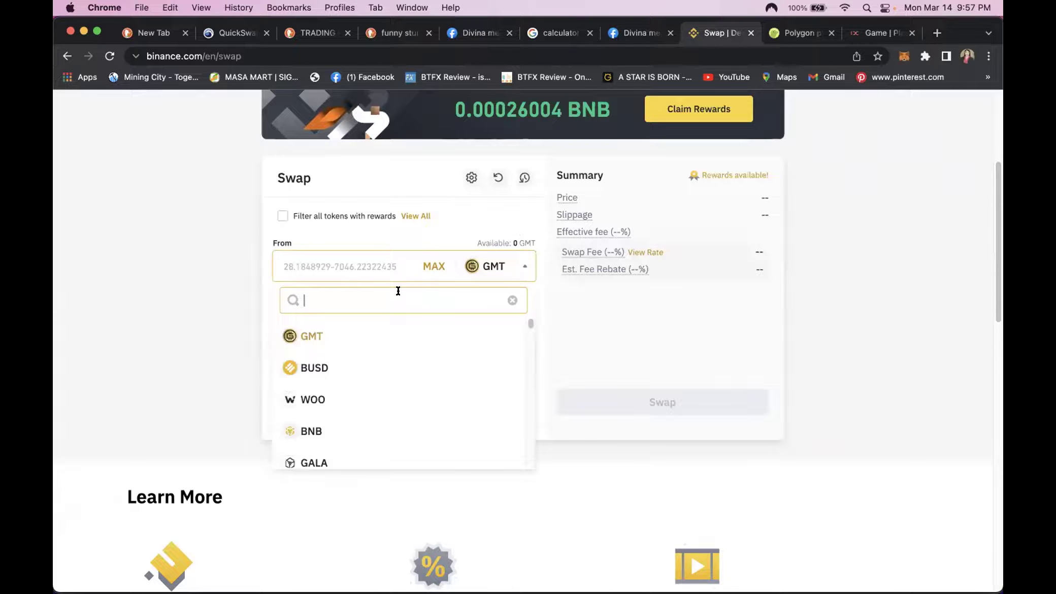
pyautogui.write('ax')
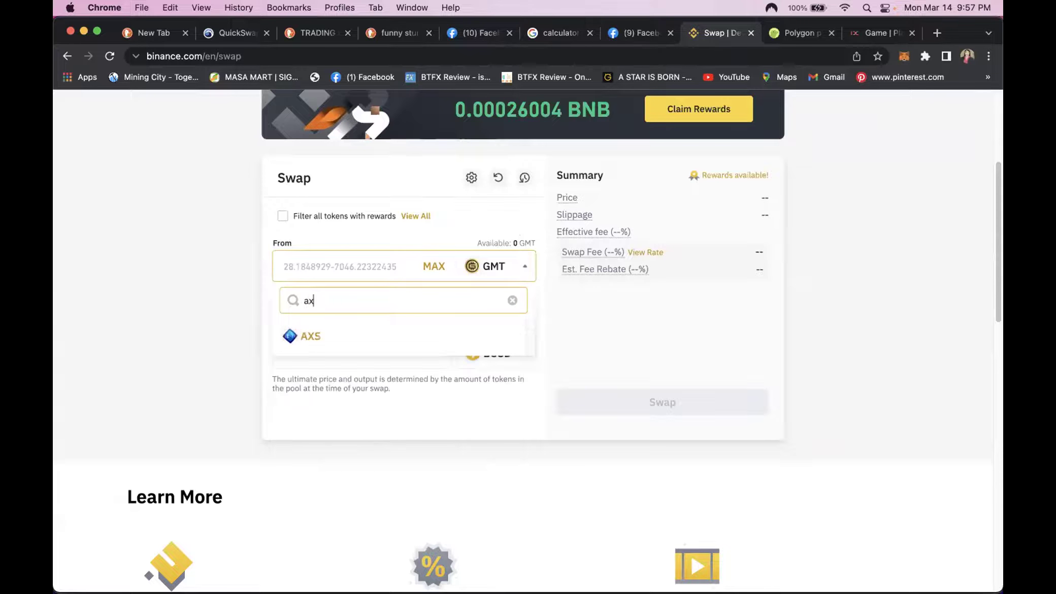
pyautogui.click(380, 337)
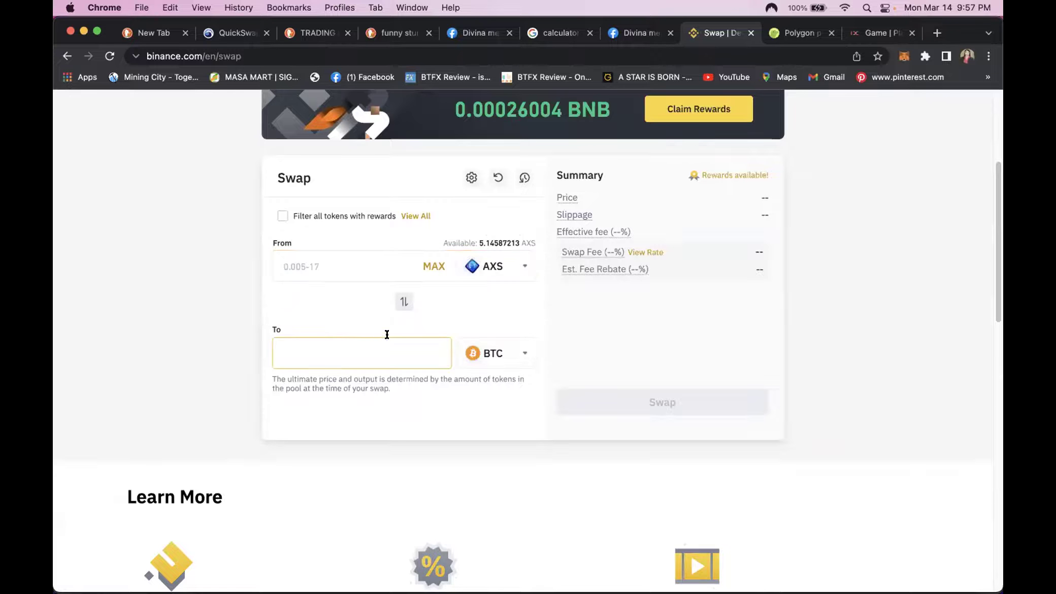
pyautogui.click(373, 260)
pyautogui.write('1')
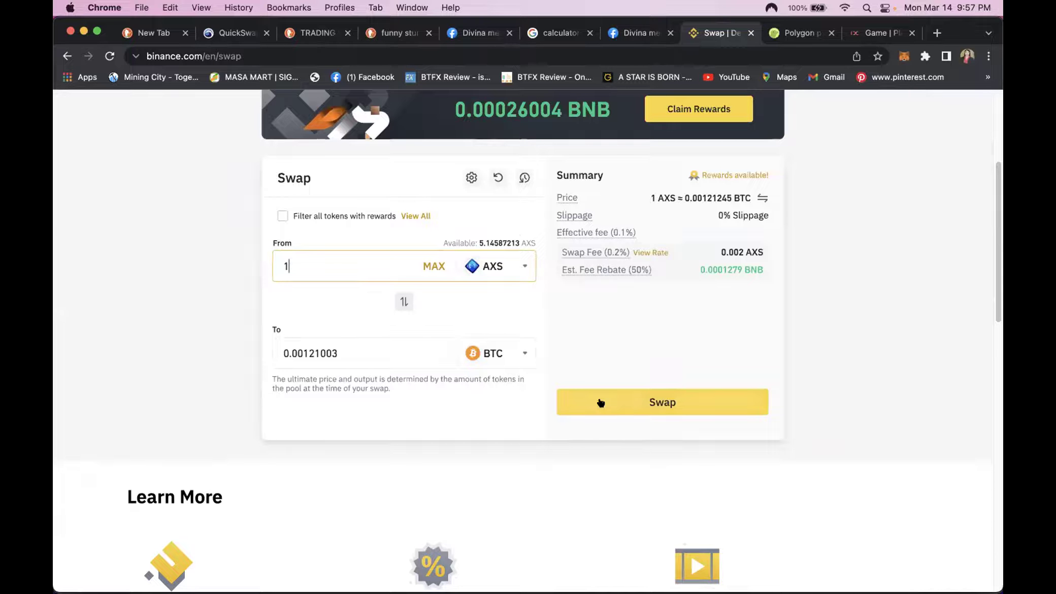
pyautogui.click(631, 403)
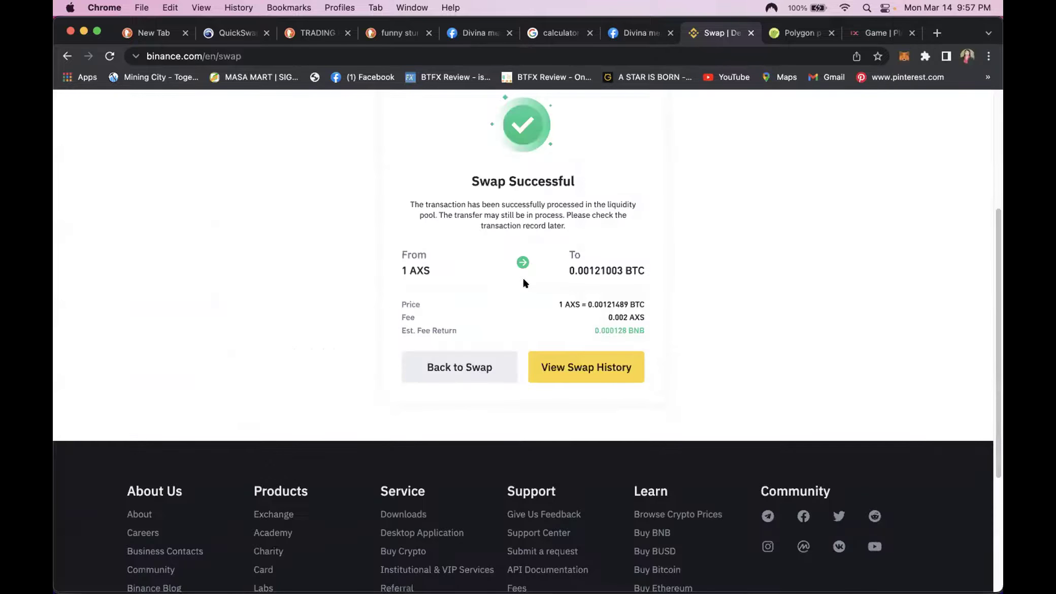
pyautogui.click(572, 365)
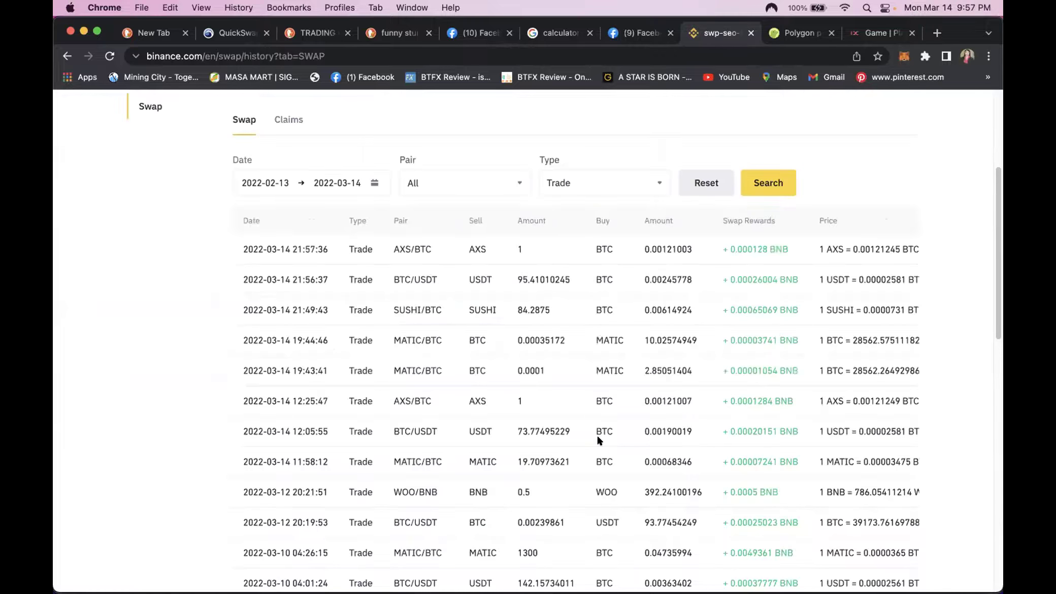
pyautogui.scroll(5, 559, 254)
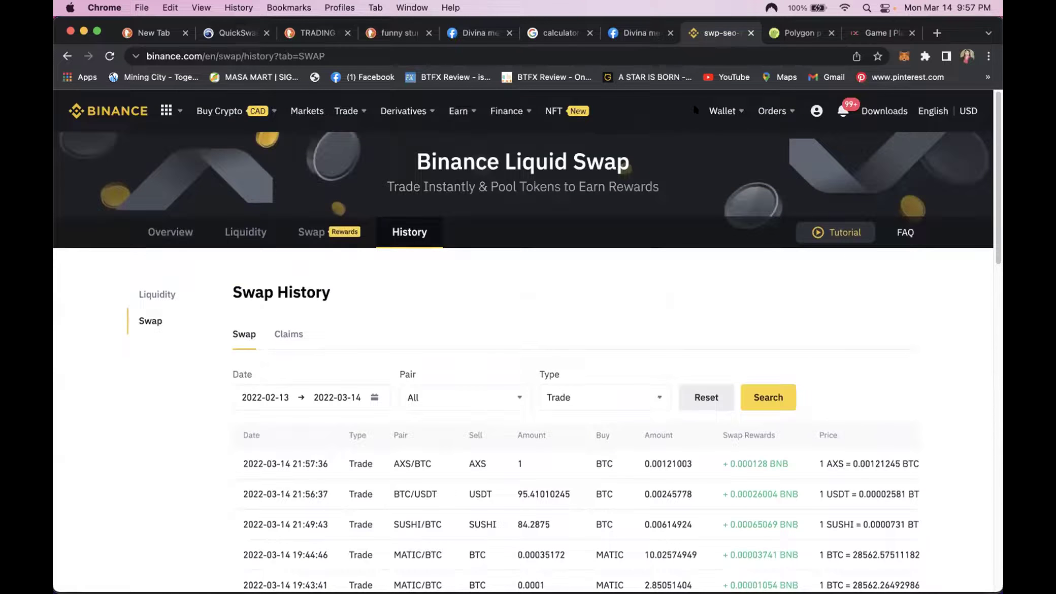
# Review the Fiat and Spot wallet holding 0.00981705 BTC, then switch to the Facebook tab.
pyautogui.moveTo(721, 116)
pyautogui.click(752, 184)
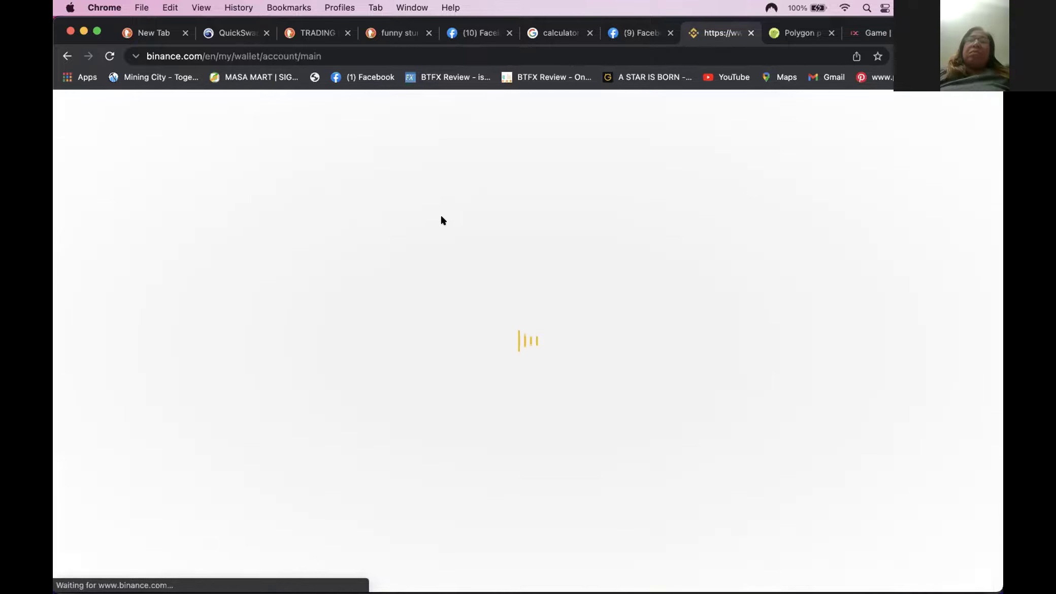
pyautogui.scroll(-3, 414, 305)
pyautogui.scroll(-3, 414, 310)
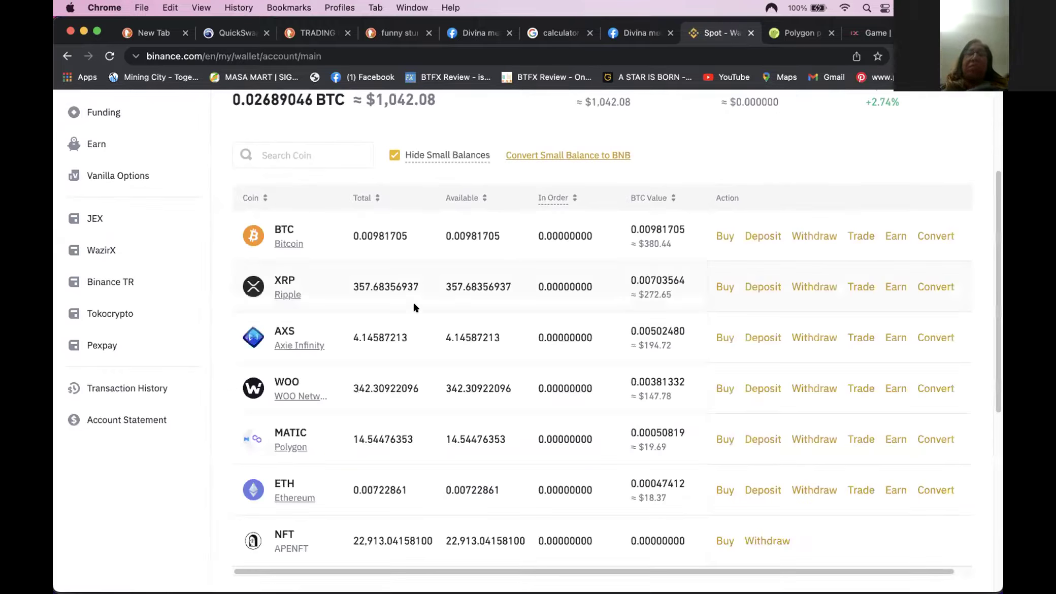
pyautogui.scroll(-3, 413, 307)
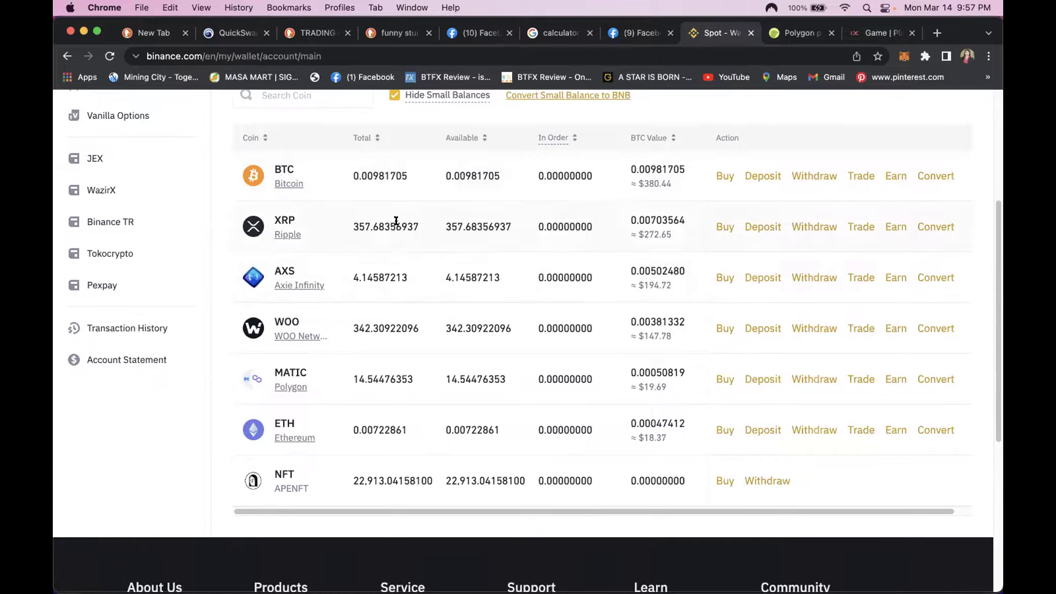
pyautogui.click(480, 31)
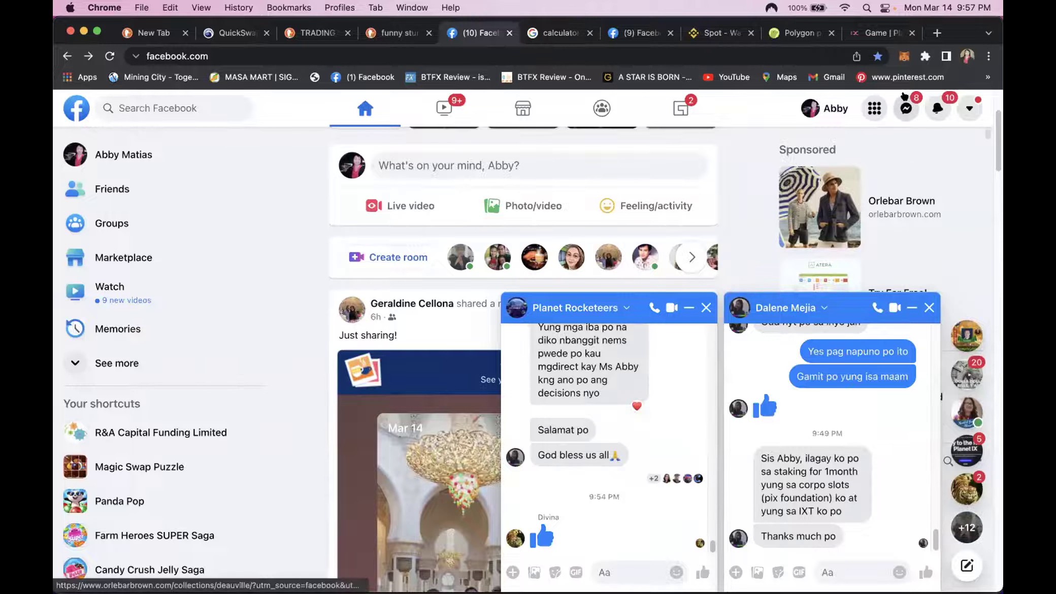
# Find the contact's Messenger chat and select the Bitcoin address they sent.
pyautogui.click(906, 108)
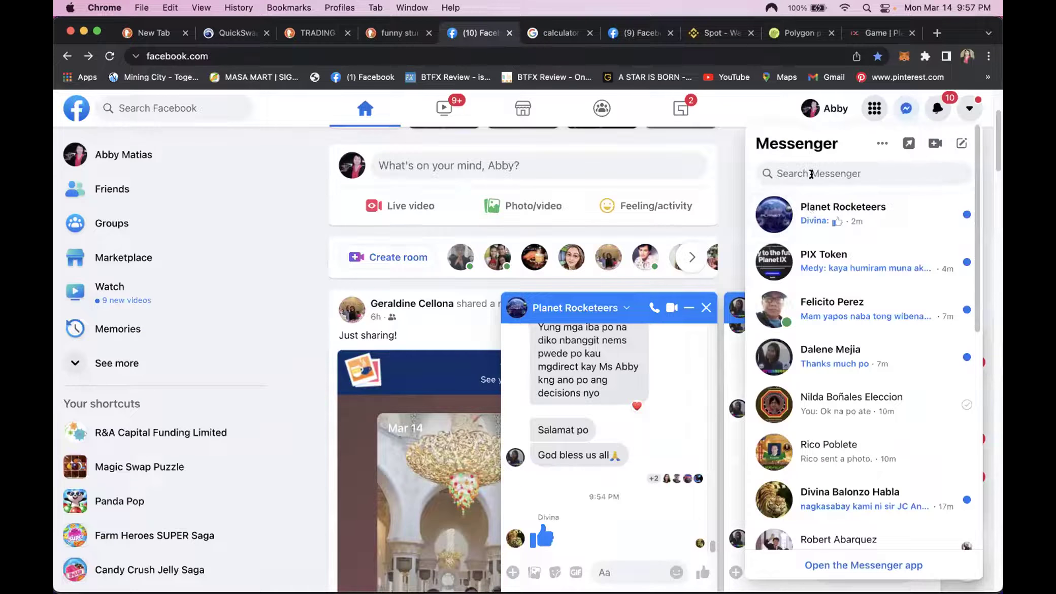
pyautogui.click(822, 173)
pyautogui.write('rico')
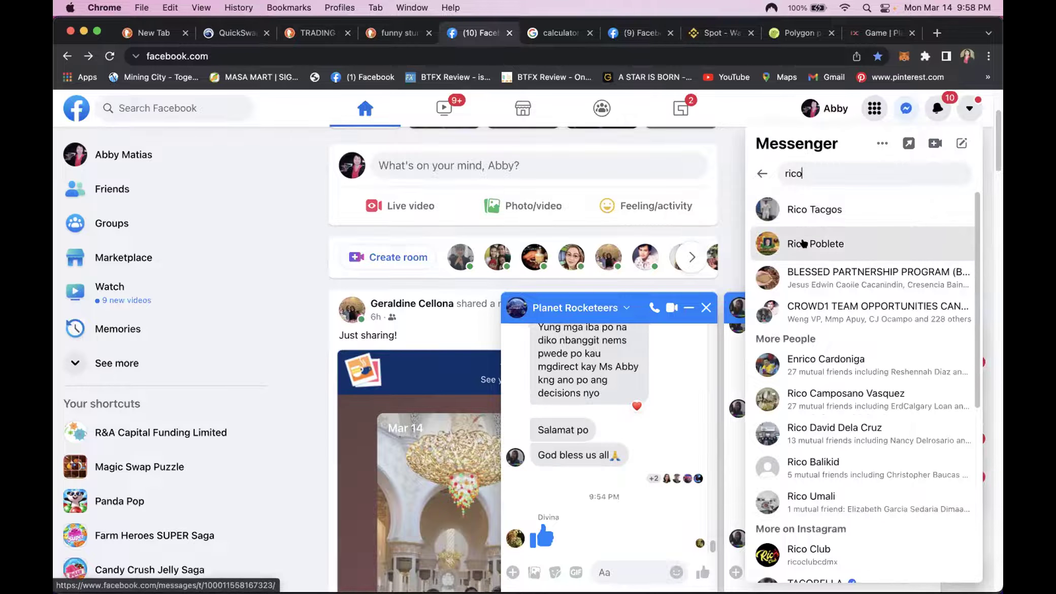
pyautogui.click(802, 244)
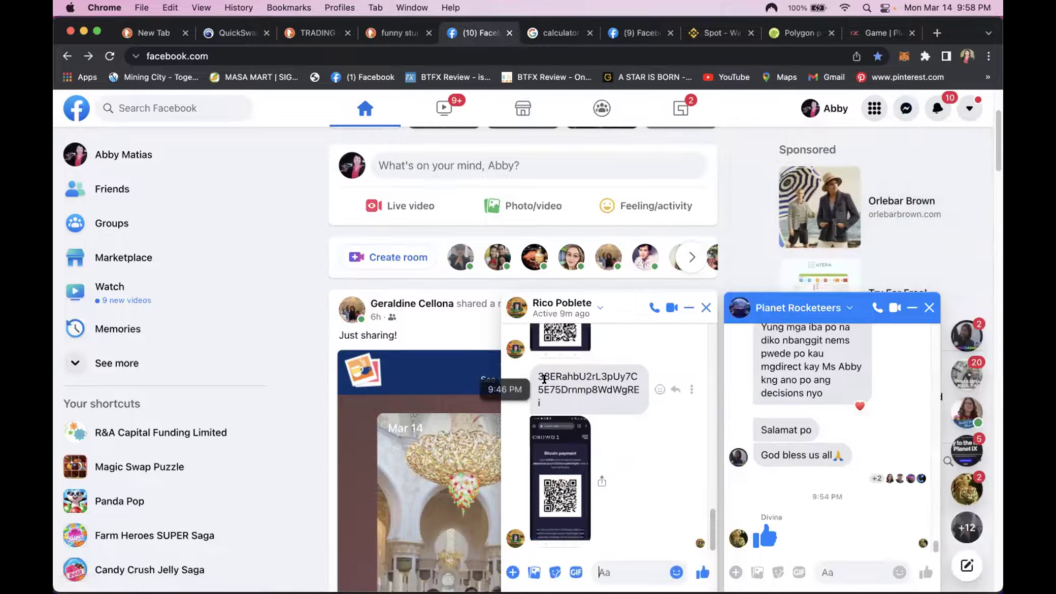
pyautogui.moveTo(536, 374); pyautogui.dragTo(629, 405)
pyautogui.press('super+c')
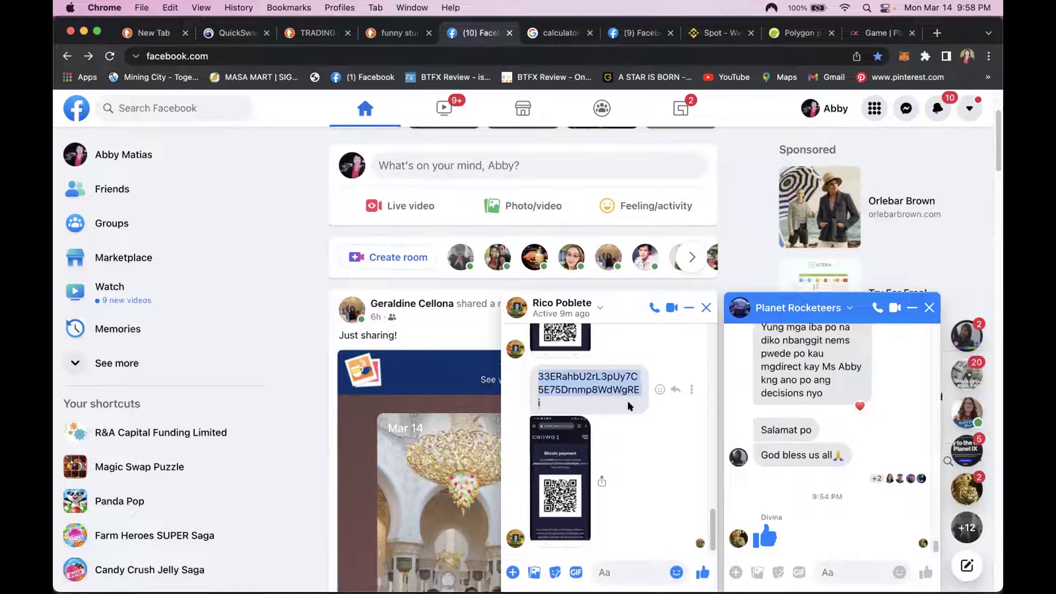
# Open Binance's BTC withdrawal form and enter the copied address.
pyautogui.click(713, 33)
pyautogui.click(818, 176)
pyautogui.click(304, 354)
# Fill the BTC withdrawal with the pasted Bitcoin address and an amount of 0.0091 BTC.
pyautogui.press('super+v')
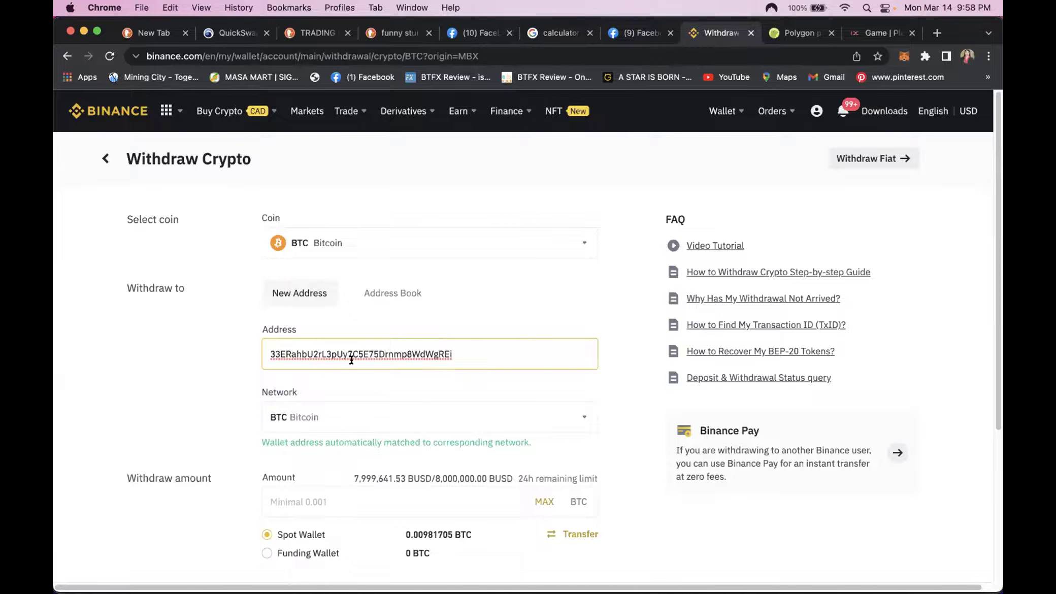
pyautogui.scroll(-3, 340, 417)
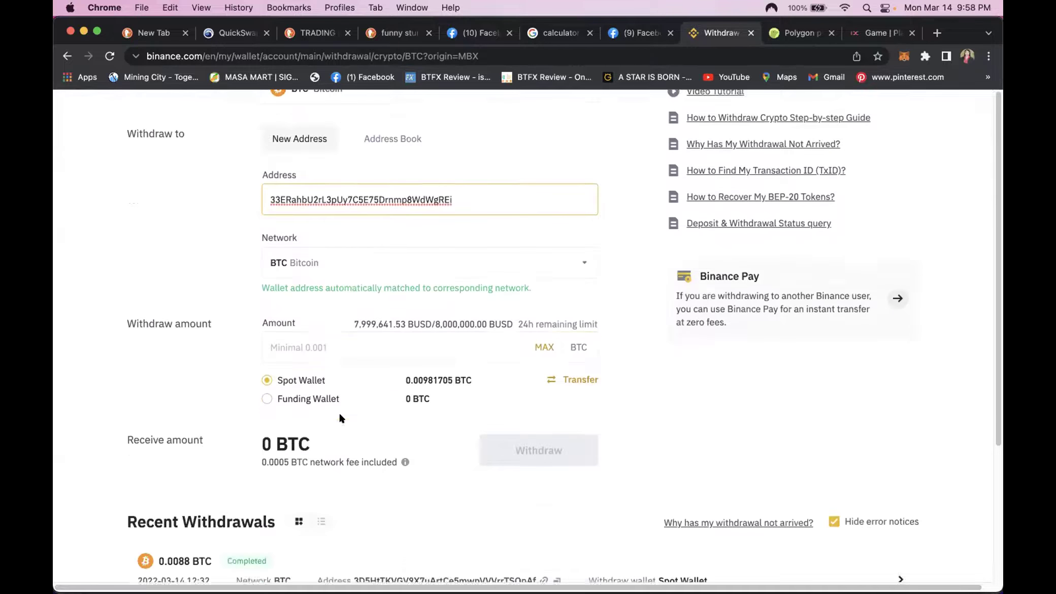
pyautogui.click(449, 327)
pyautogui.write('0.00')
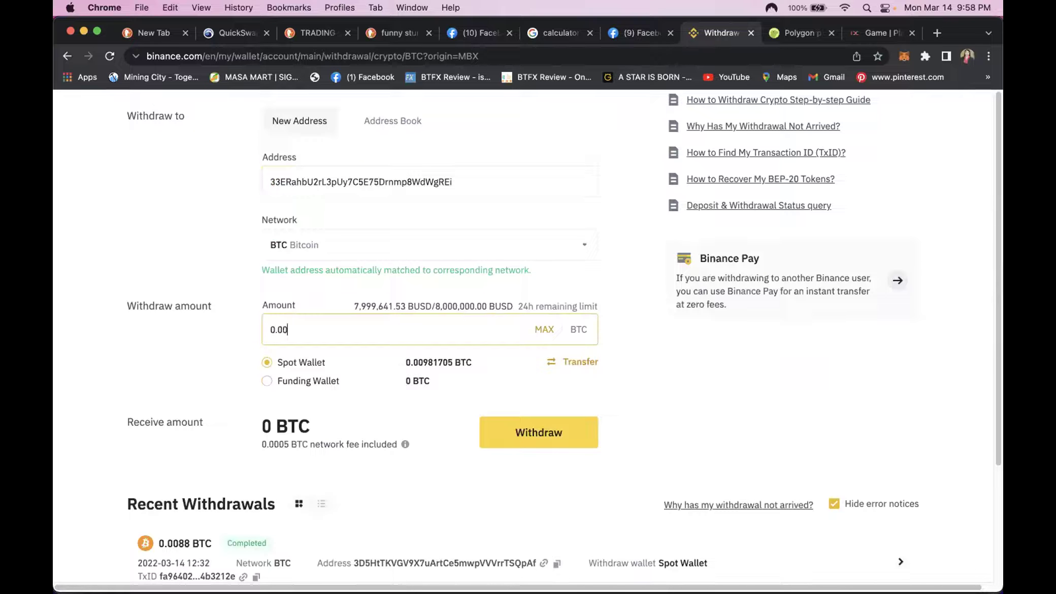
pyautogui.write('91')
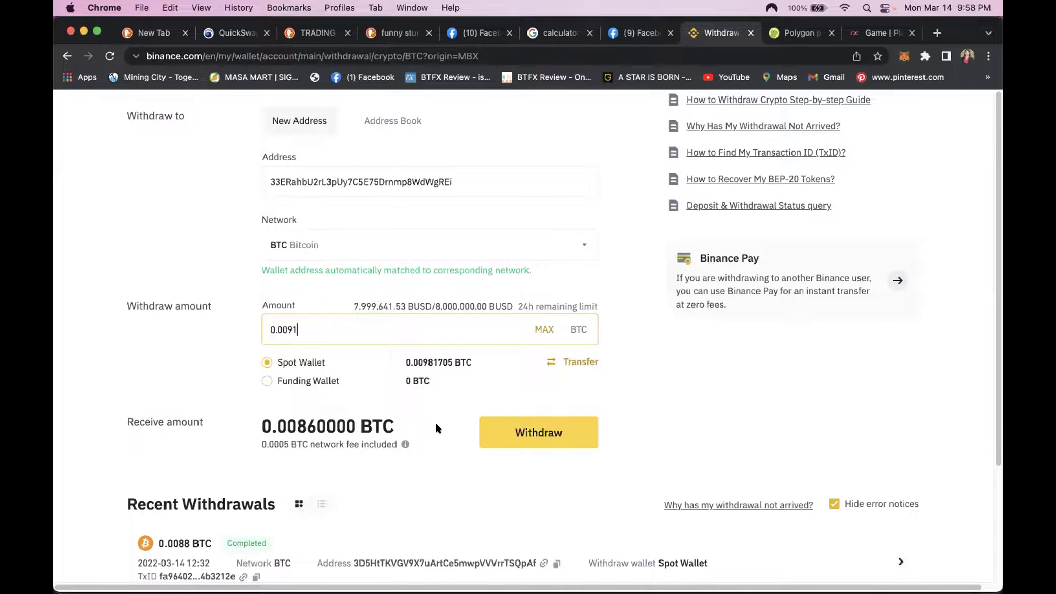
# View the Bitcoin payment screenshot full-screen in the Facebook Messenger chat.
pyautogui.scroll(-3, 435, 428)
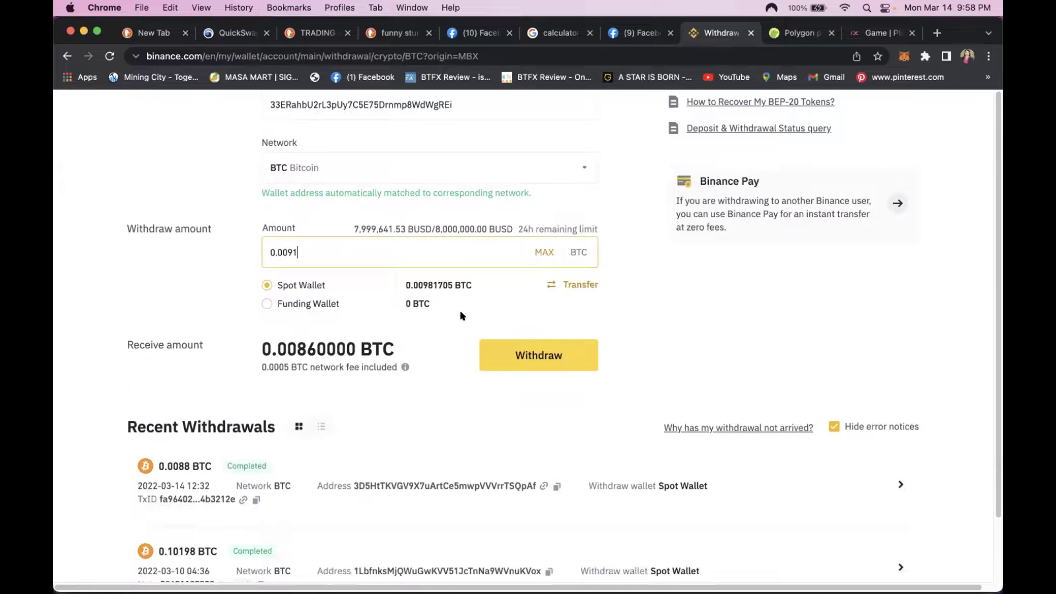
pyautogui.scroll(4, 464, 253)
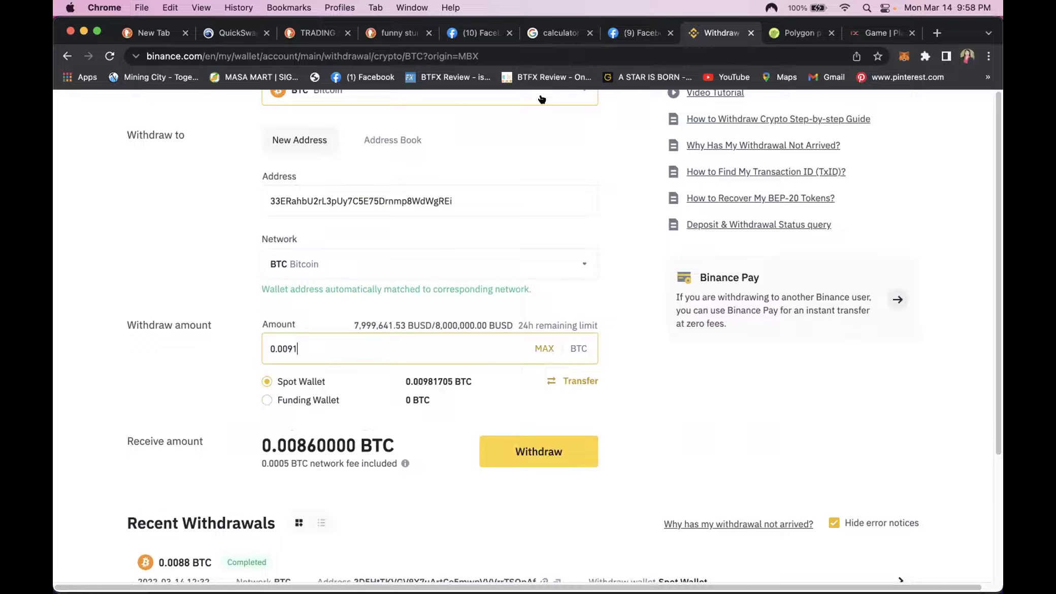
pyautogui.click(464, 32)
pyautogui.click(558, 472)
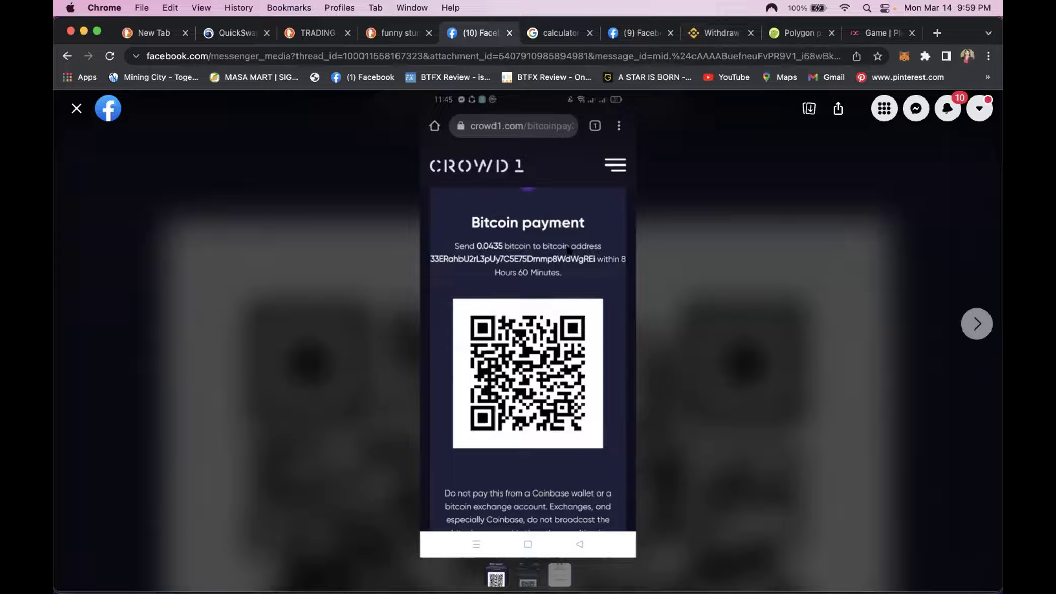
# Return to the top of Binance's BTC withdrawal form holding the address and 0.0091 BTC.
pyautogui.click(722, 34)
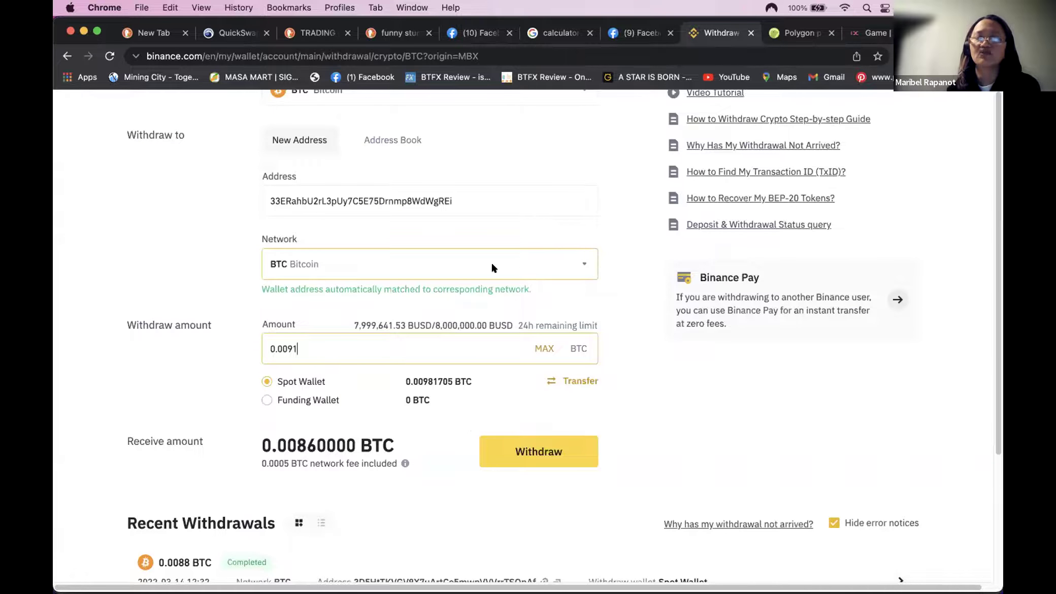
pyautogui.scroll(5, 518, 249)
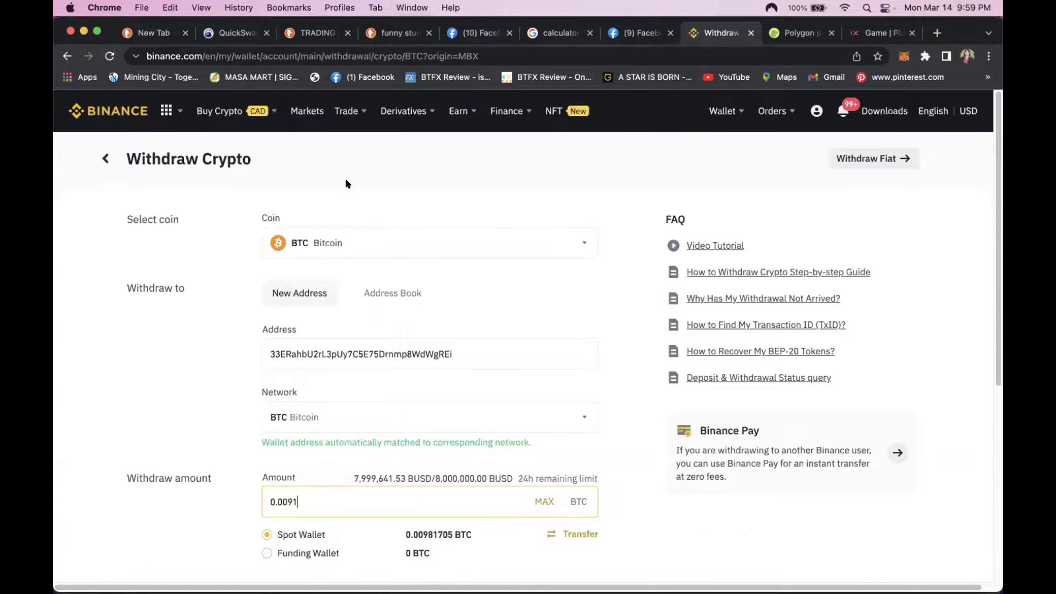
# Leave the unsent withdrawal and open the Wallet's Fiat and Spot balances.
pyautogui.click(67, 56)
pyautogui.moveTo(716, 112)
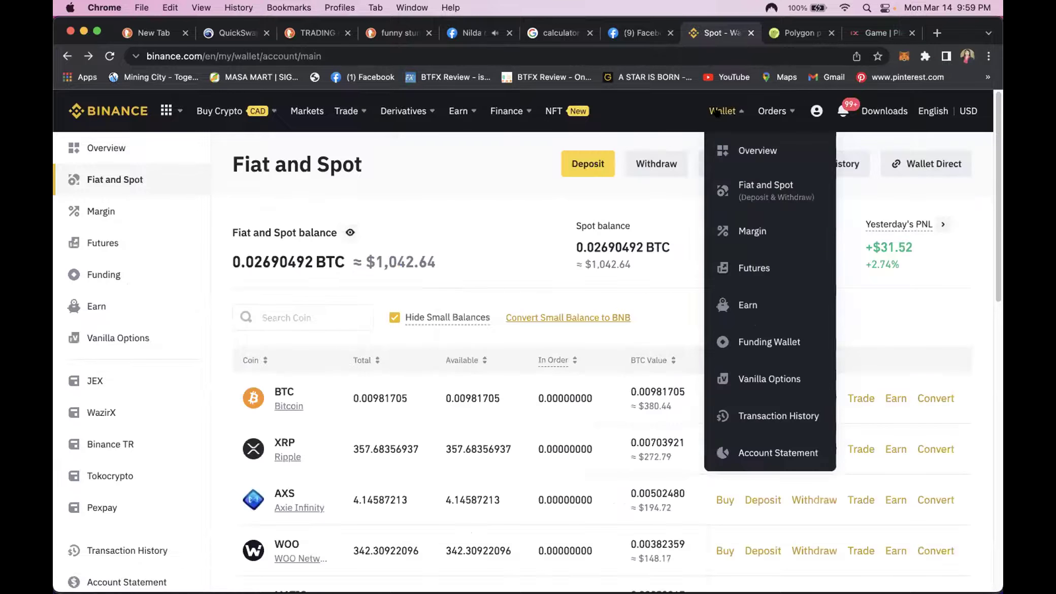
pyautogui.click(756, 197)
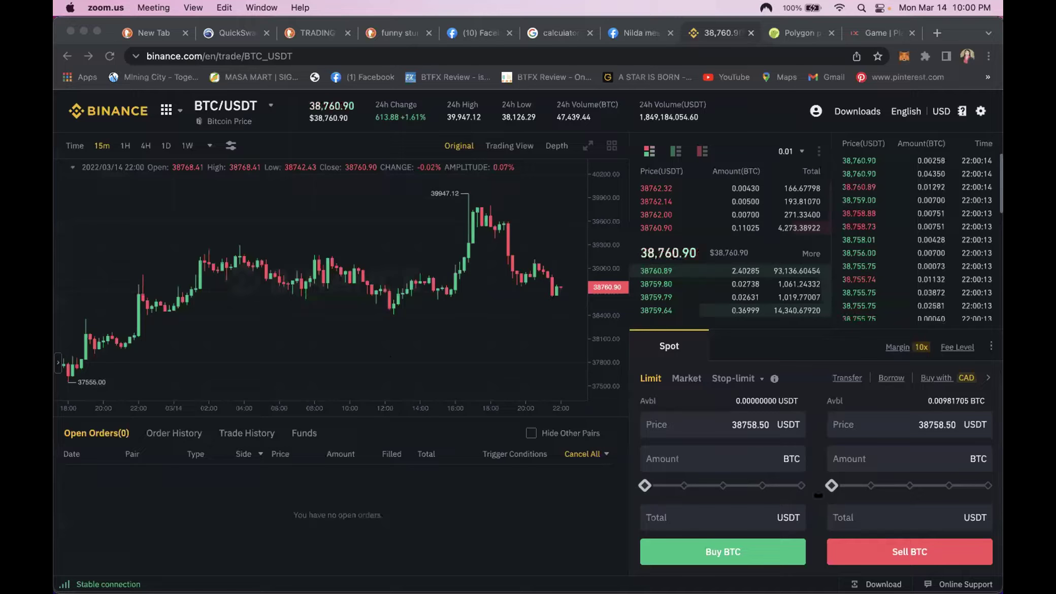
# Bring the Chrome window showing the BTC/USDT trading page back into focus.
pyautogui.click(354, 339)
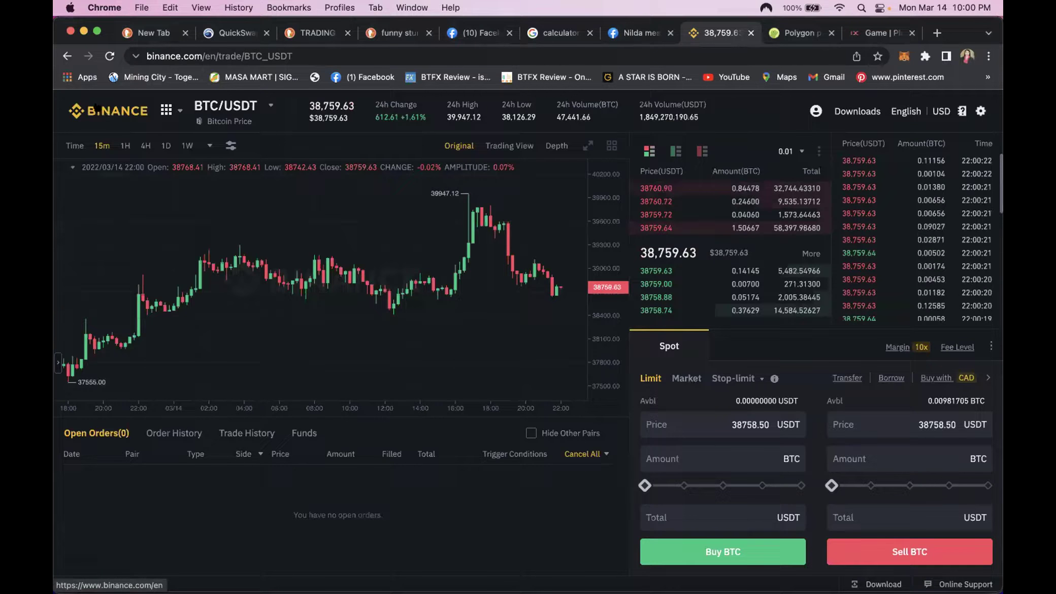
pyautogui.moveTo(218, 105)
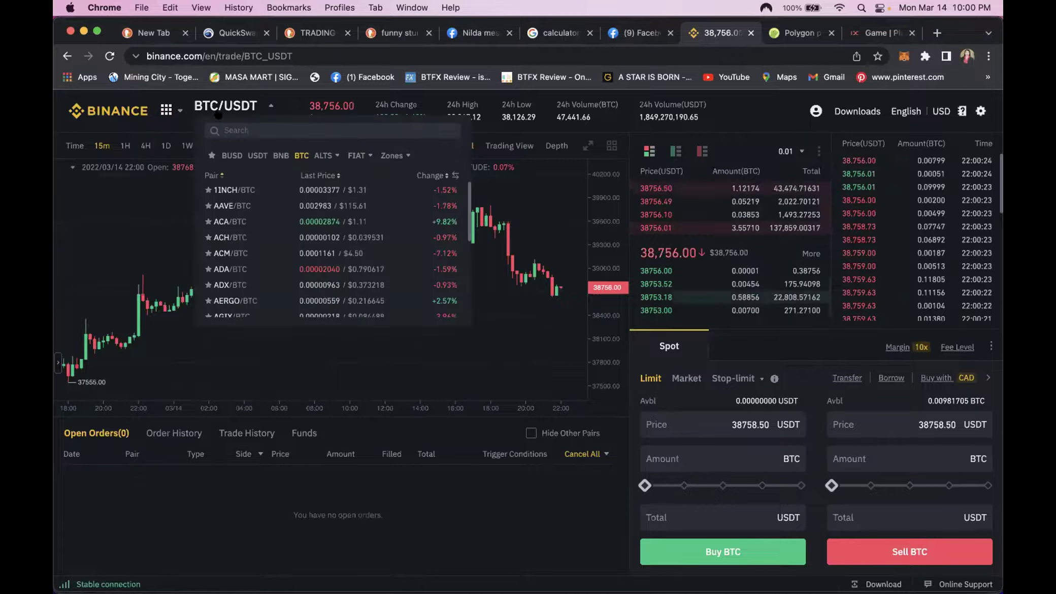
# Quote a 0.0435 BTC credit/debit card purchase at 2175.65 CAD, then return to Fiat and Spot.
pyautogui.click(94, 108)
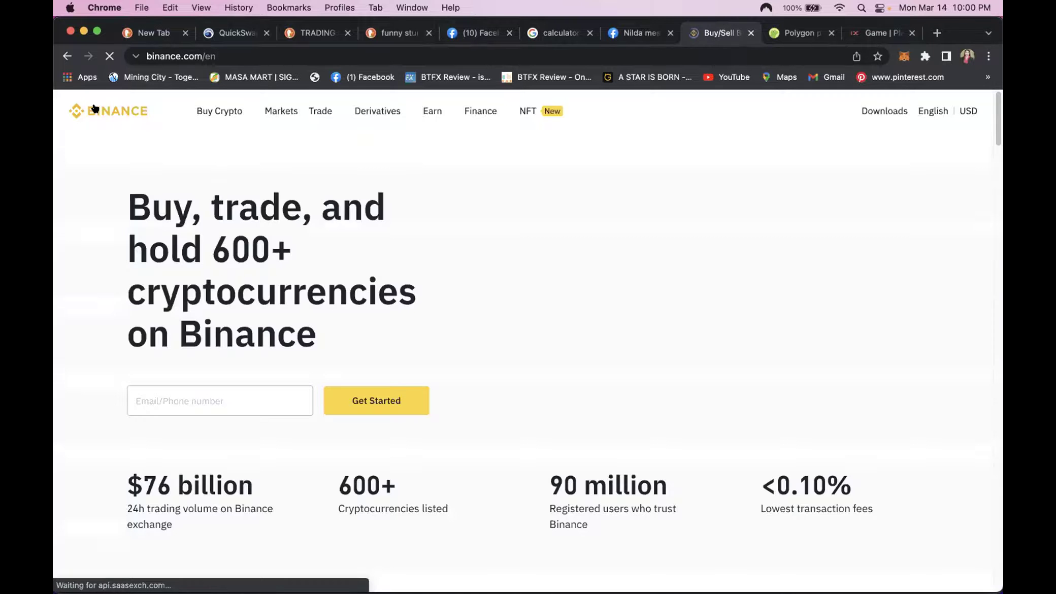
pyautogui.moveTo(208, 112)
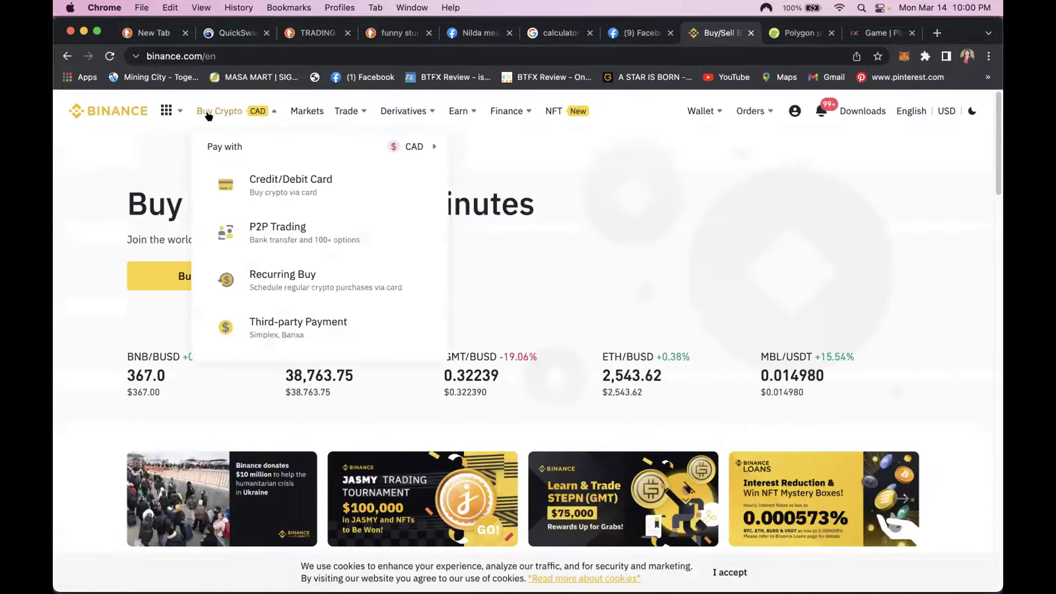
pyautogui.click(256, 187)
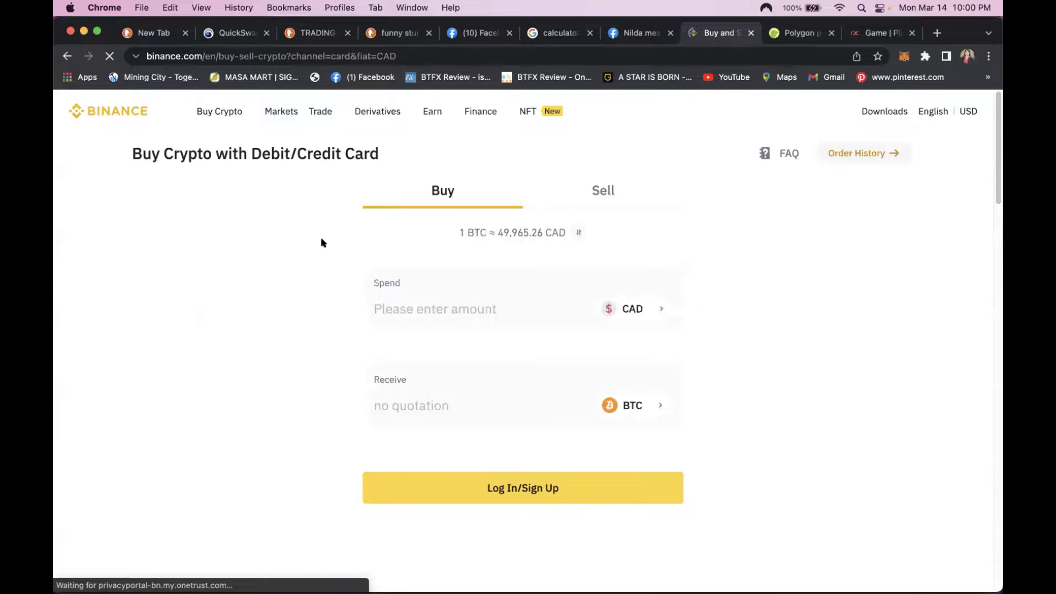
pyautogui.click(445, 401)
pyautogui.write('0.0')
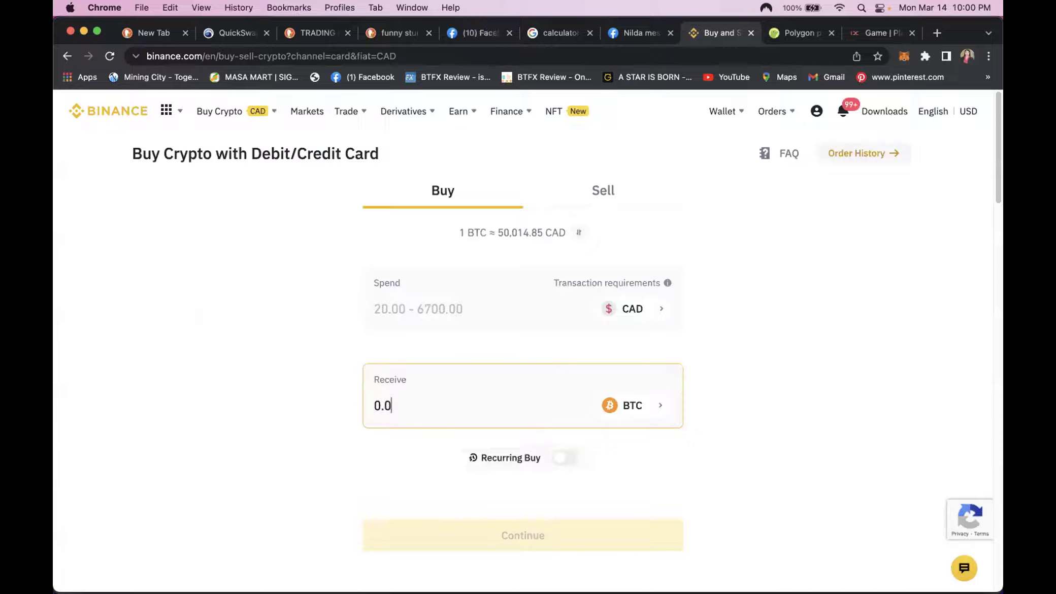
pyautogui.write('435')
pyautogui.press('BackSpace')
pyautogui.write('35')
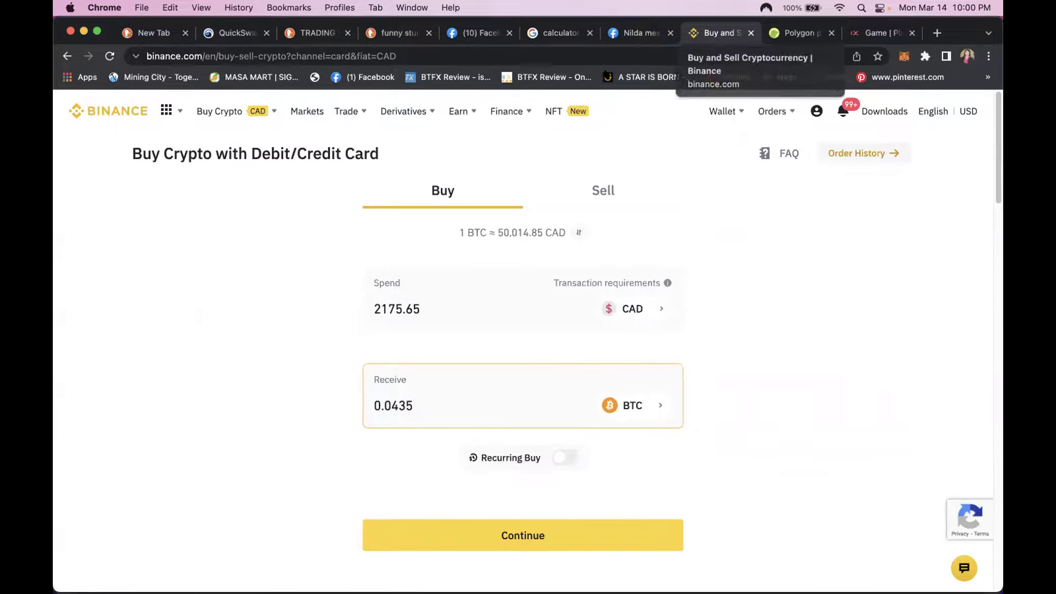
pyautogui.moveTo(711, 111)
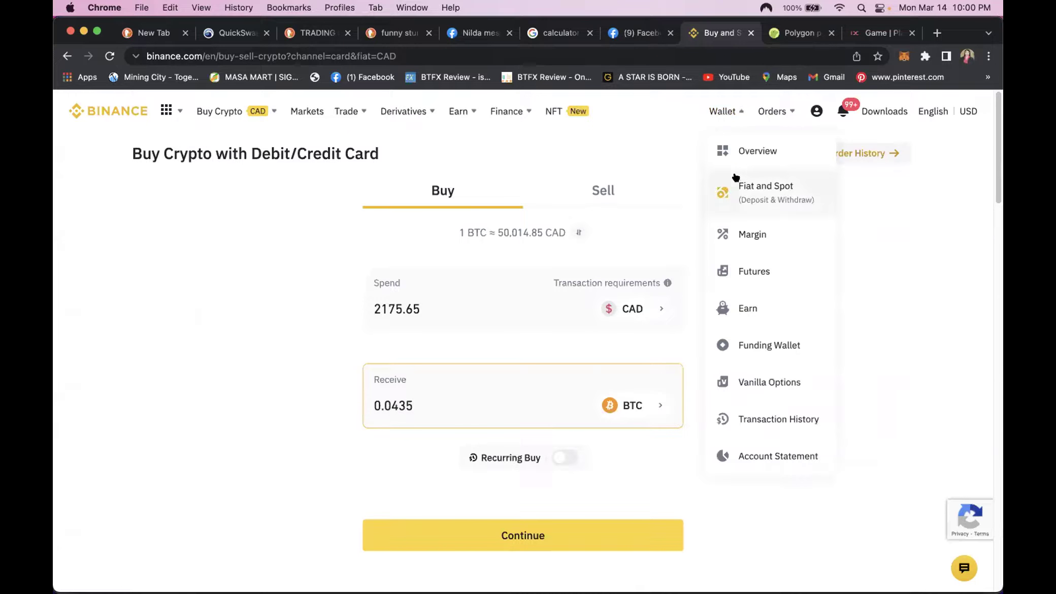
pyautogui.click(746, 191)
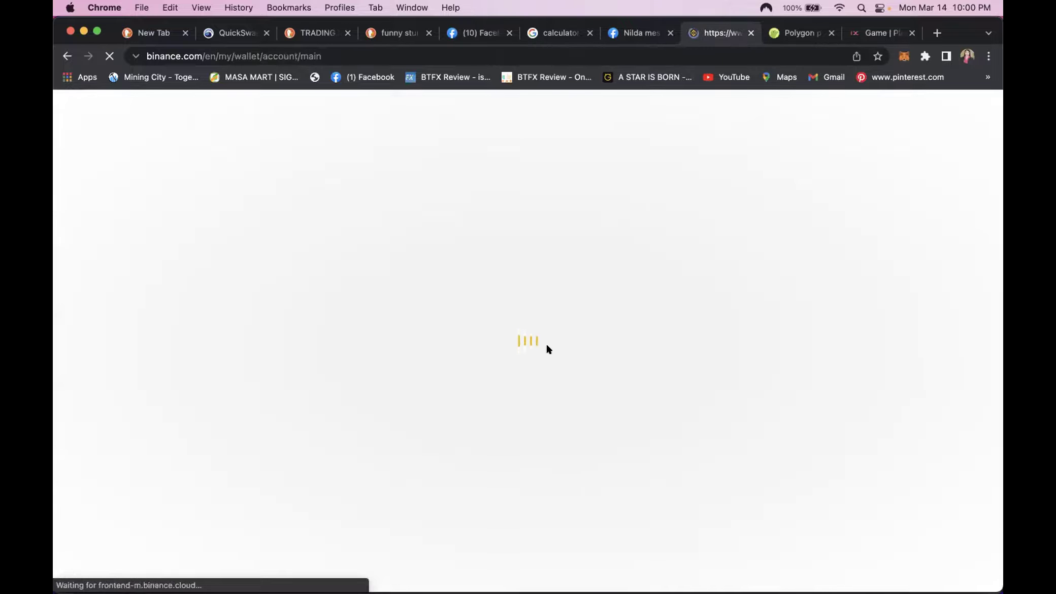
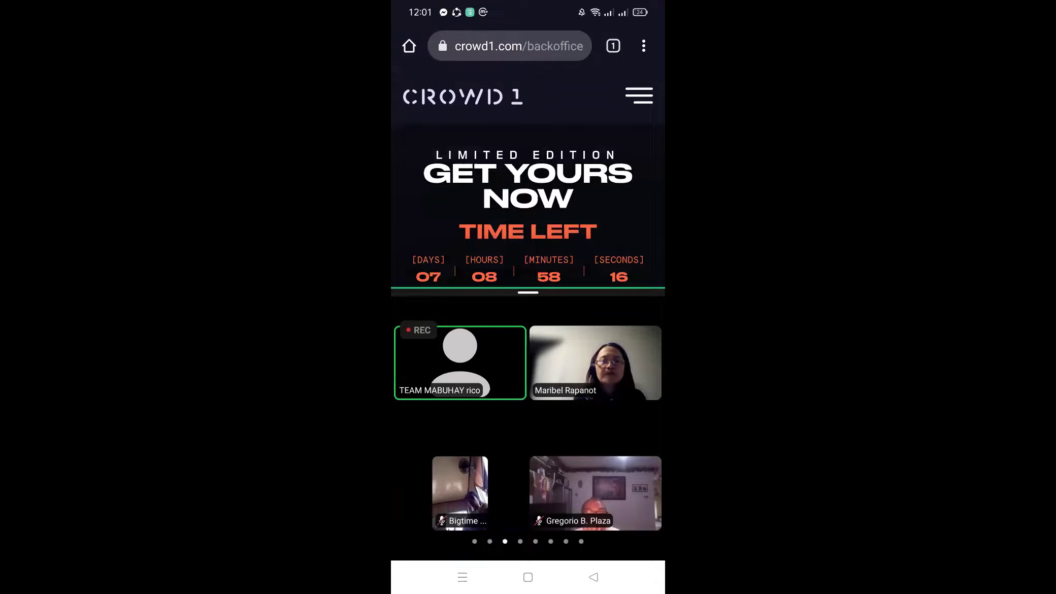
# Go to Account > Gift Codes and show the PLANET IX gift products.
pyautogui.scroll(-3, 528, 203)
pyautogui.scroll(2, 528, 203)
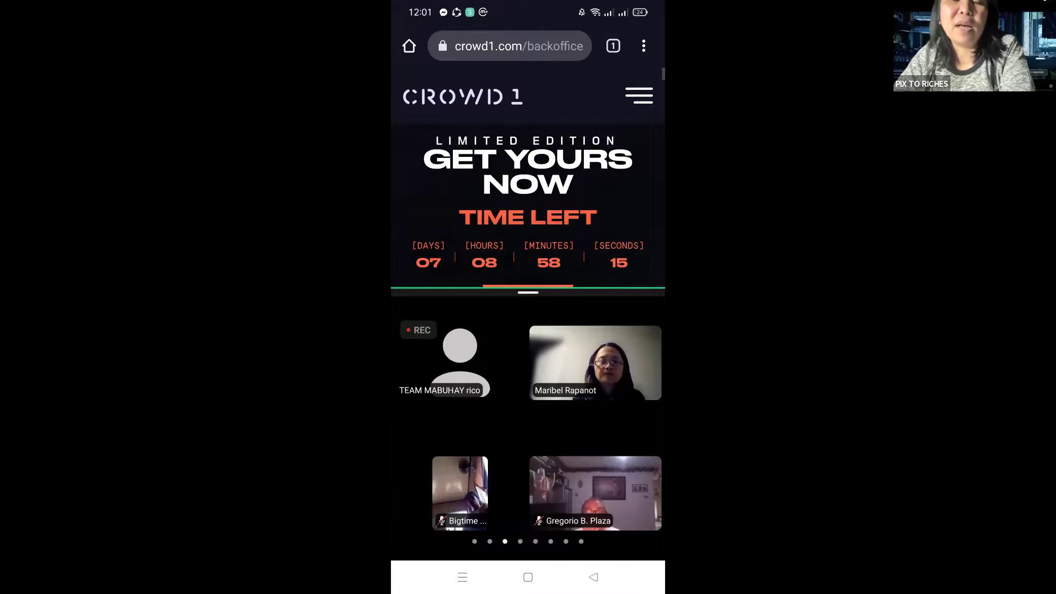
pyautogui.click(638, 95)
pyautogui.scroll(-3, 528, 178)
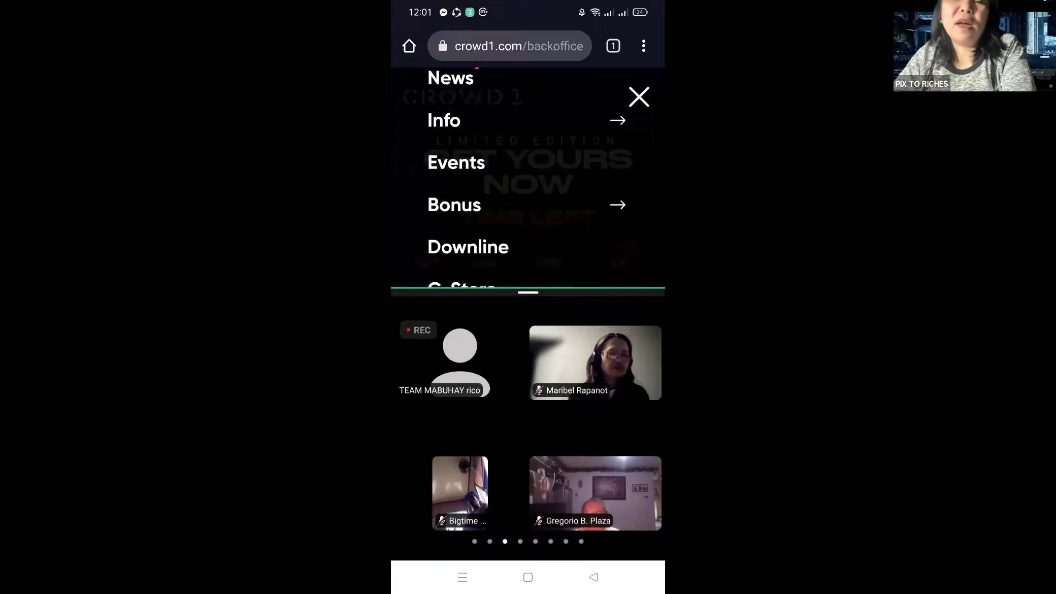
pyautogui.scroll(-2, 528, 178)
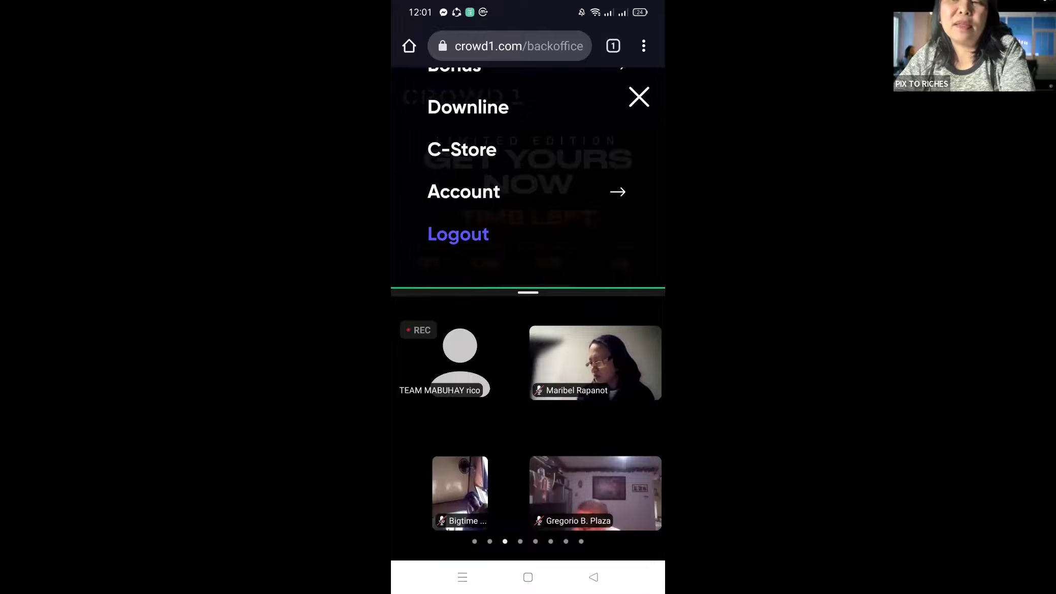
pyautogui.click(463, 191)
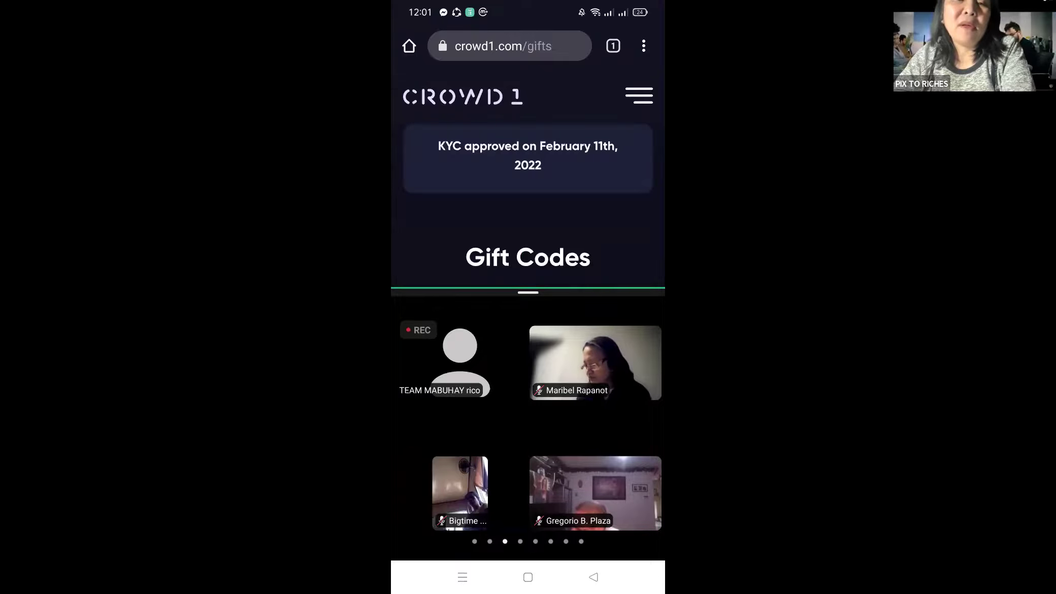
pyautogui.scroll(-5, 528, 178)
pyautogui.scroll(-3, 528, 203)
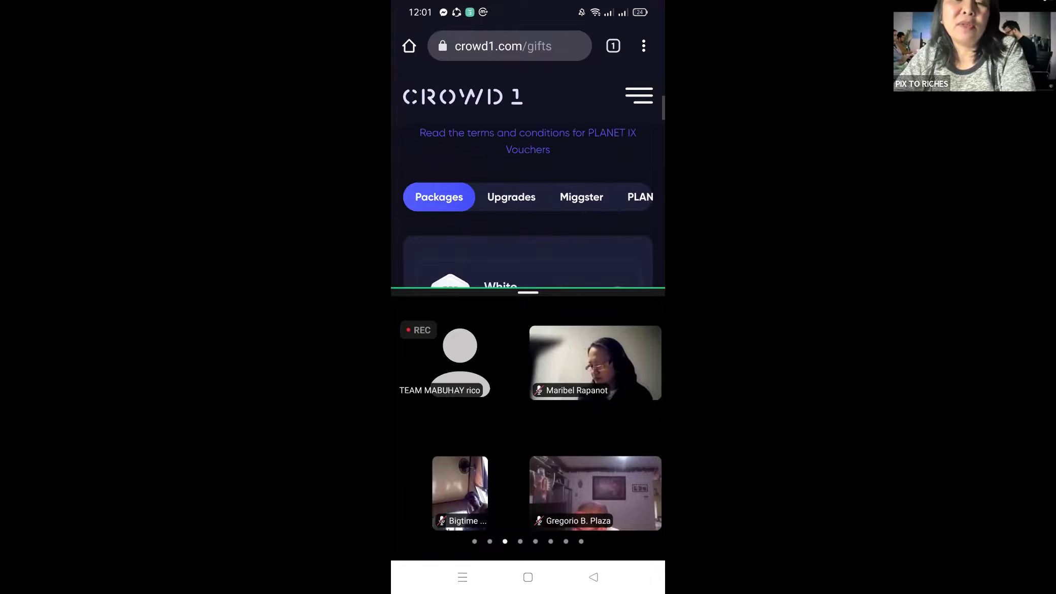
pyautogui.click(639, 196)
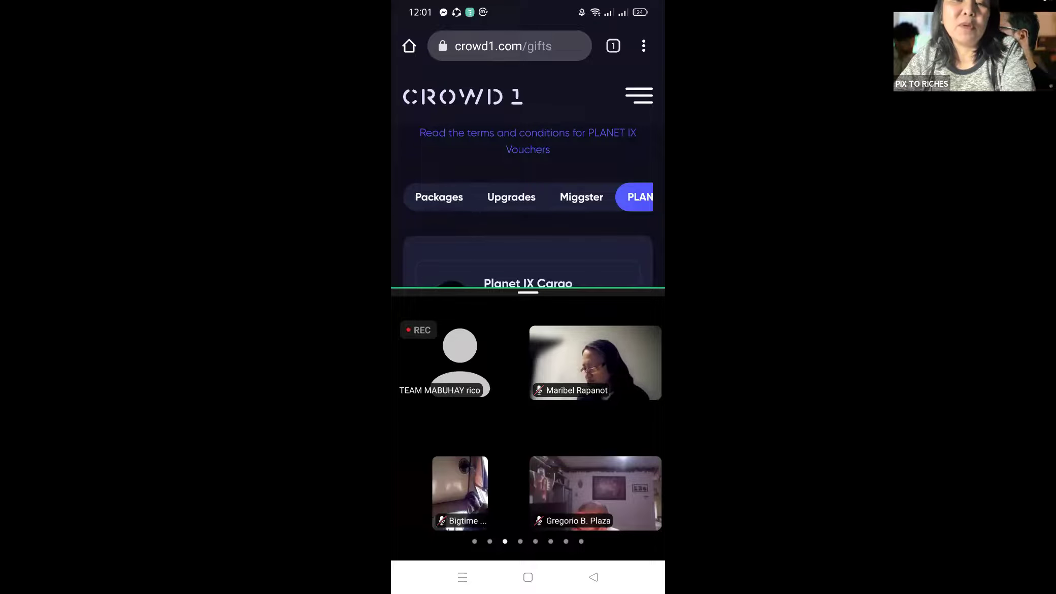
# Choose the Planet IX Cargo Drop gift at 2990 BP, quantity 1, paying with Bitcoin.
pyautogui.scroll(-2, 528, 203)
pyautogui.scroll(-1, 528, 203)
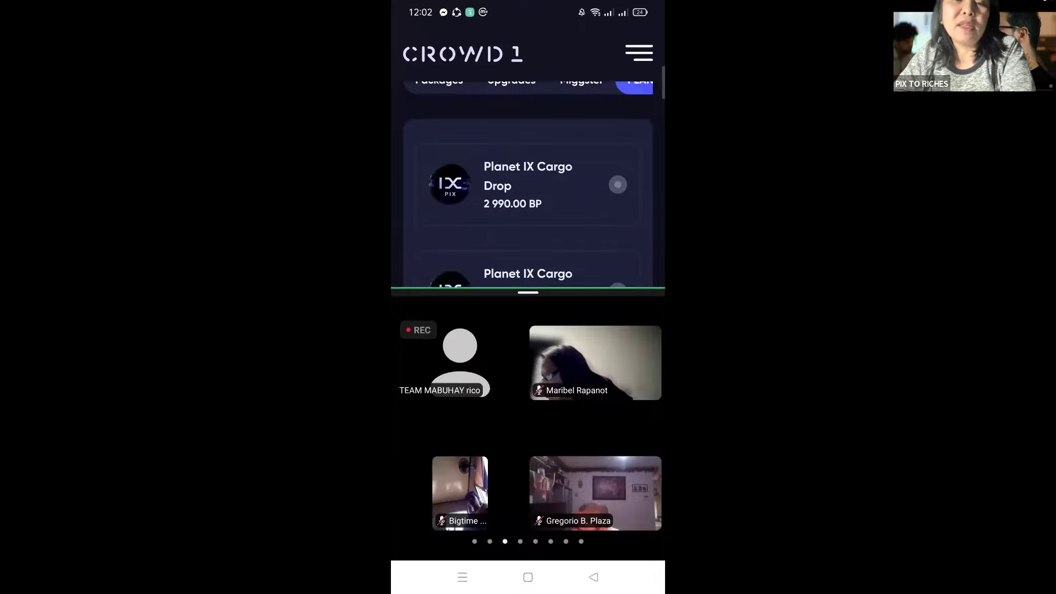
pyautogui.click(528, 156)
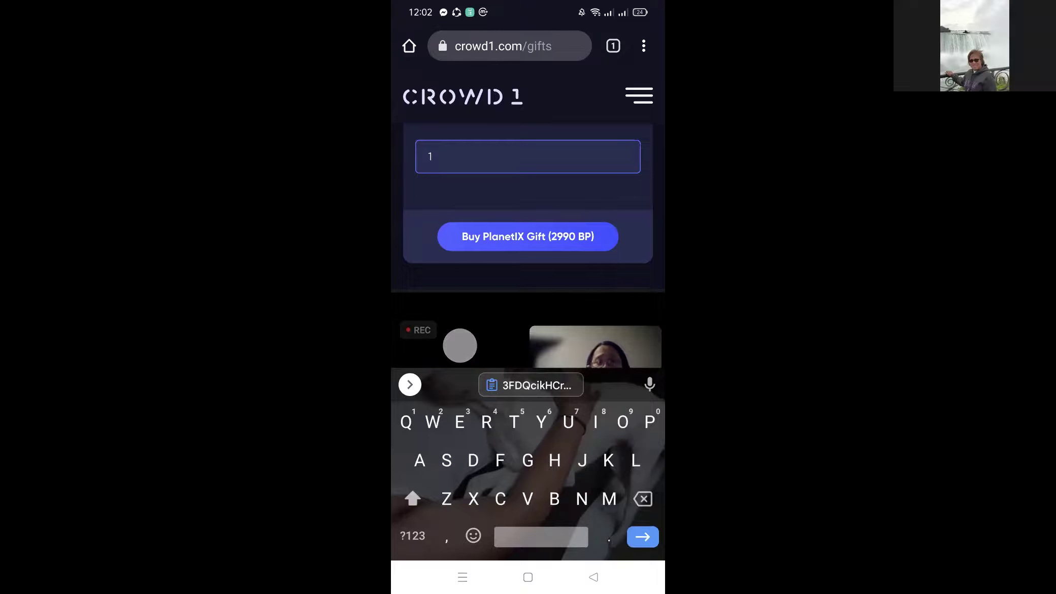
pyautogui.press('Return')
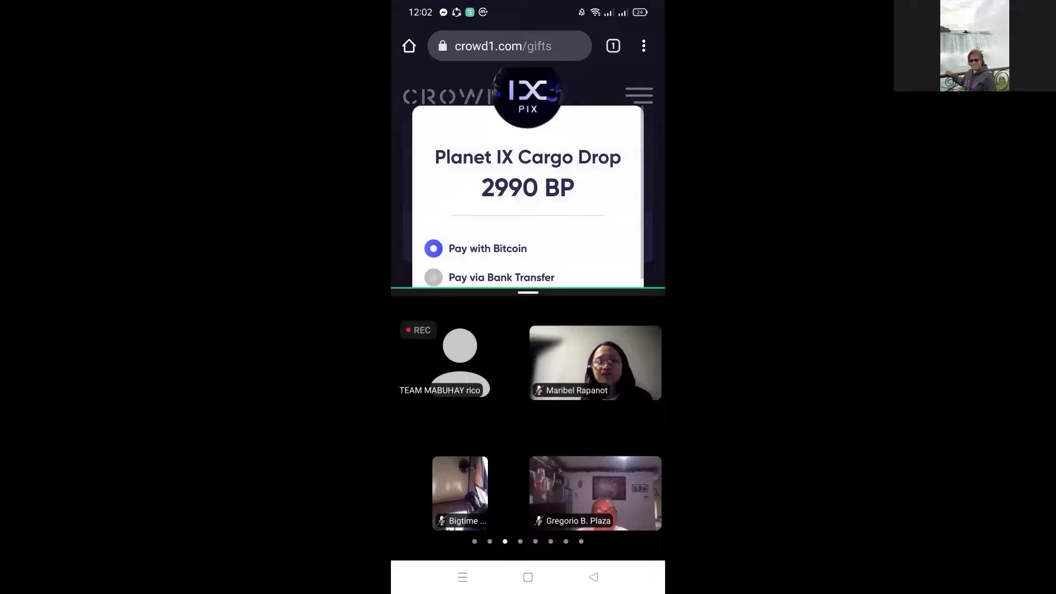
pyautogui.scroll(-1, 534, 197)
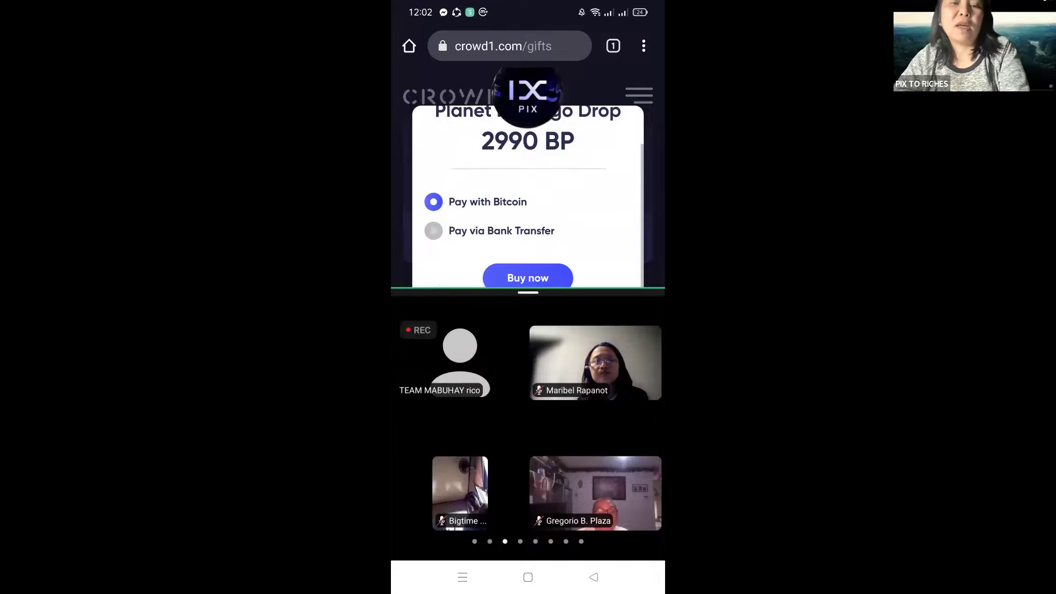
pyautogui.scroll(-1, 528, 157)
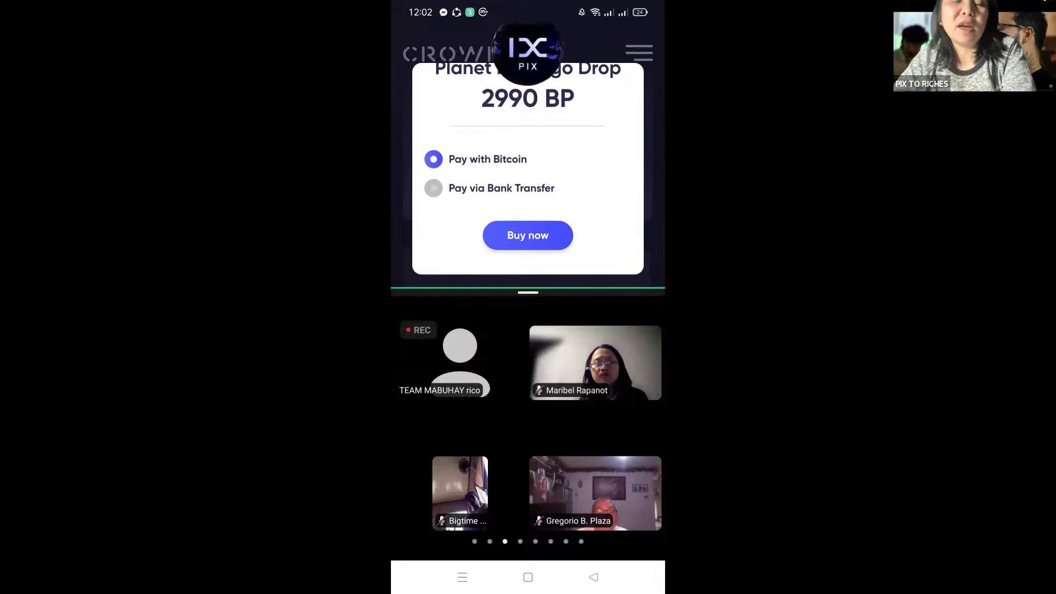
pyautogui.scroll(1, 528, 169)
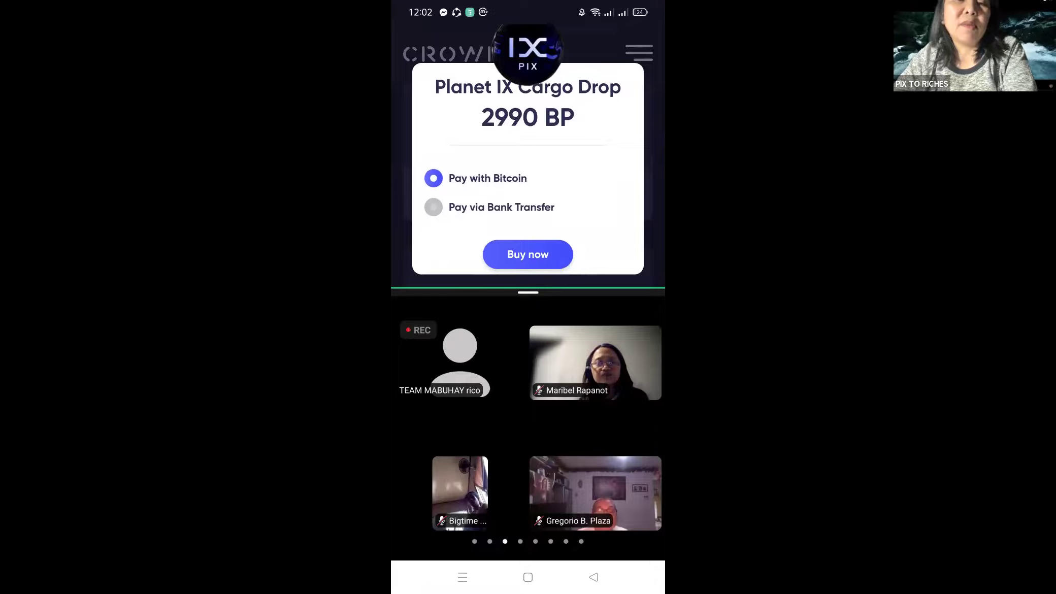
# Confirm the Bitcoin purchase, then generate the payment address and copy it.
pyautogui.click(528, 253)
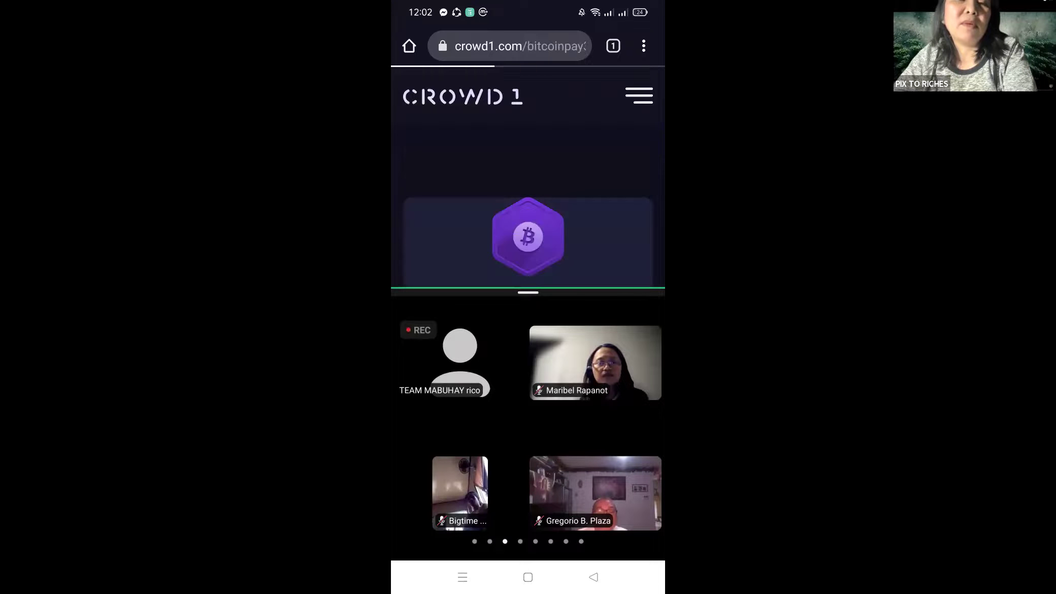
pyautogui.scroll(-1, 528, 183)
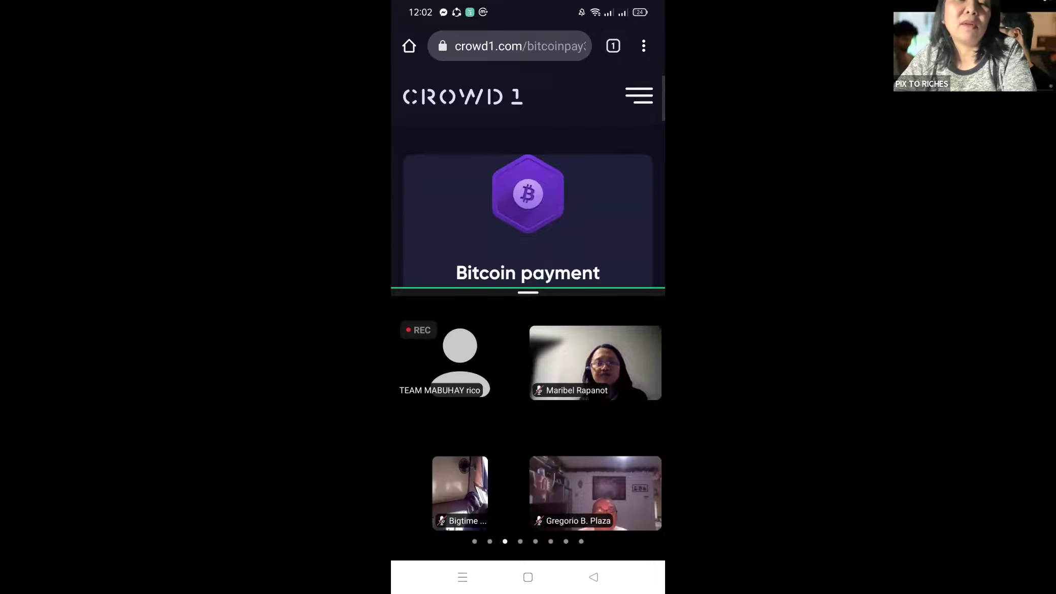
pyautogui.scroll(-2, 528, 182)
pyautogui.scroll(-1, 527, 183)
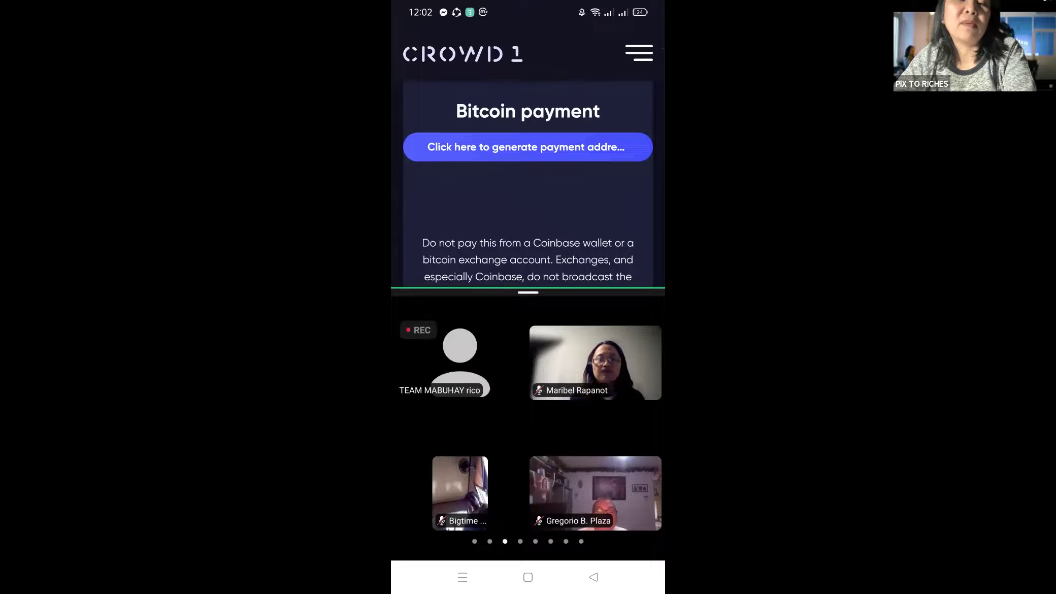
pyautogui.click(527, 147)
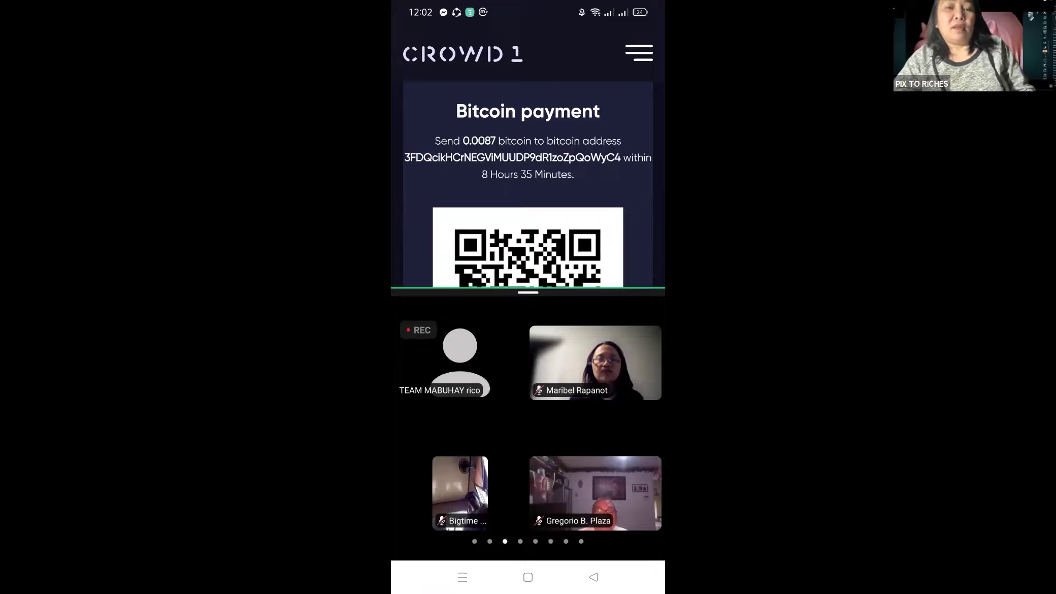
pyautogui.doubleClick(512, 158)
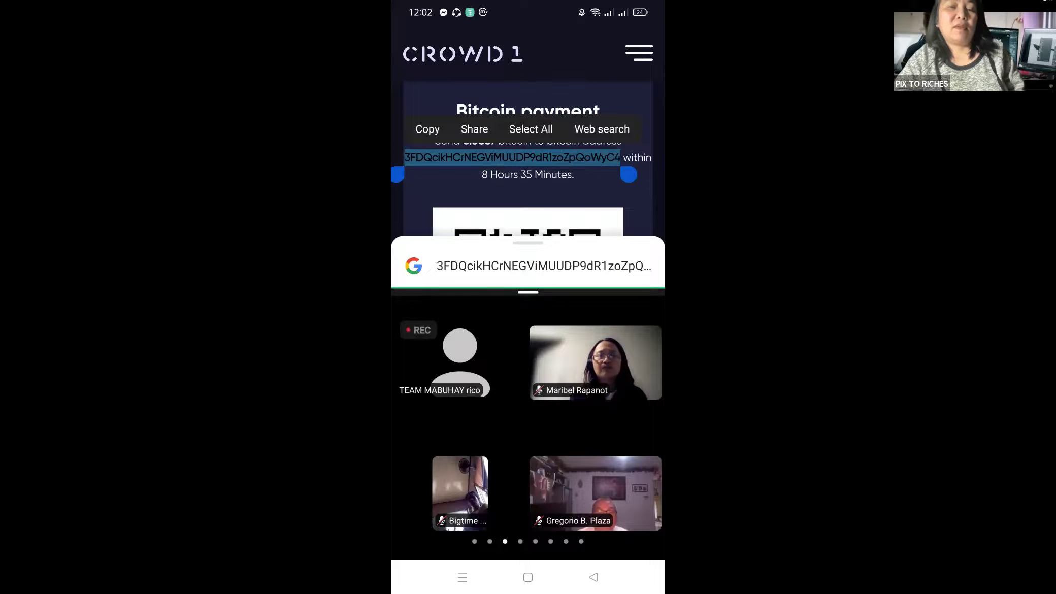
pyautogui.click(427, 129)
# Take a screenshot of the payment page requesting 0.0087 BTC.
pyautogui.scroll(-3, 528, 178)
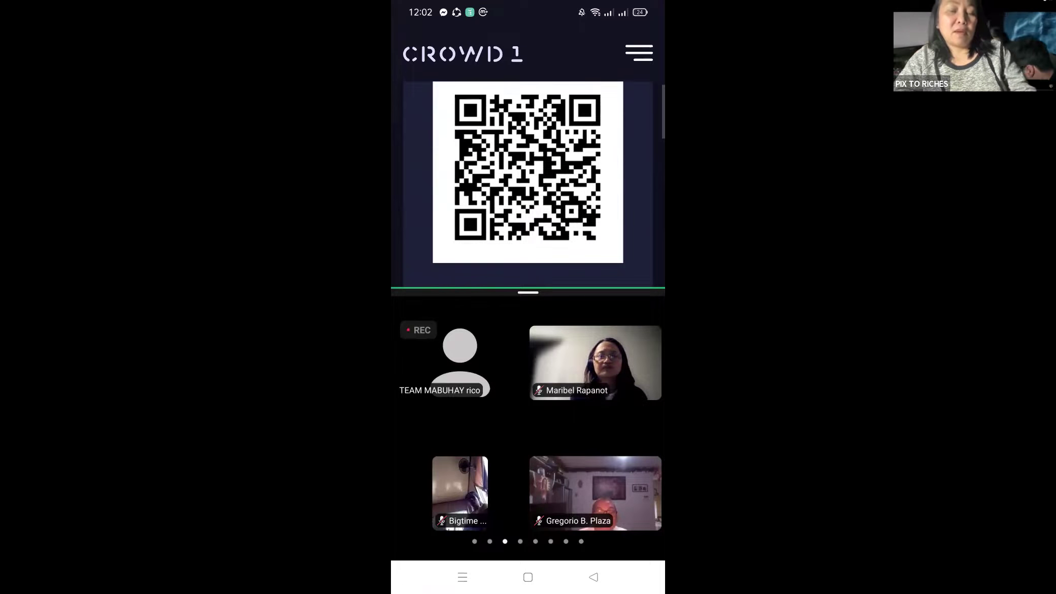
pyautogui.scroll(1, 528, 177)
pyautogui.scroll(1, 528, 178)
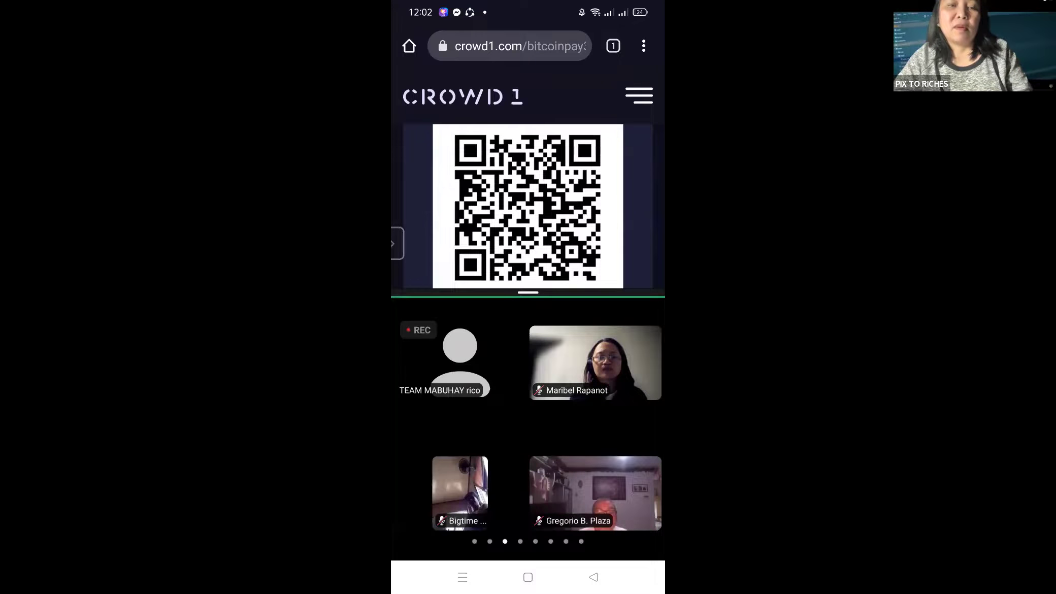
pyautogui.scroll(-1, 528, 178)
pyautogui.scroll(1, 527, 177)
pyautogui.scroll(-1, 527, 177)
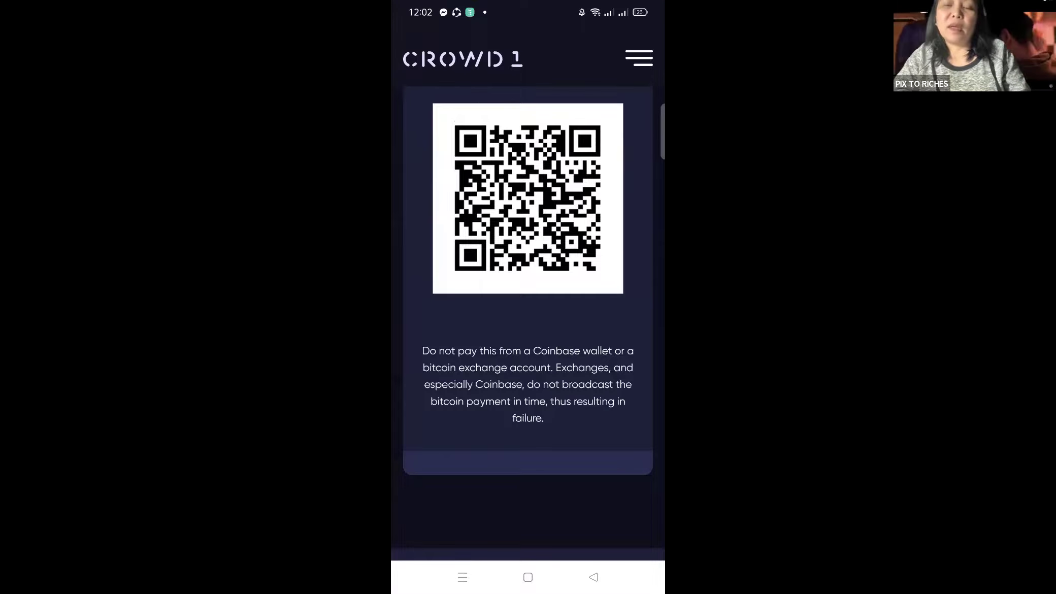
pyautogui.scroll(3, 528, 294)
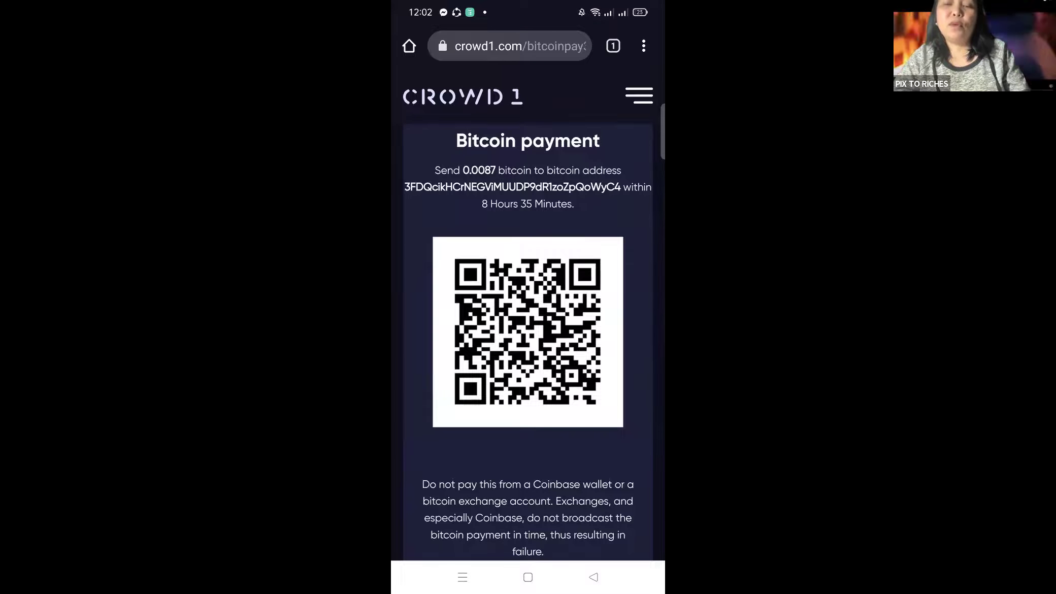
pyautogui.press('Print')
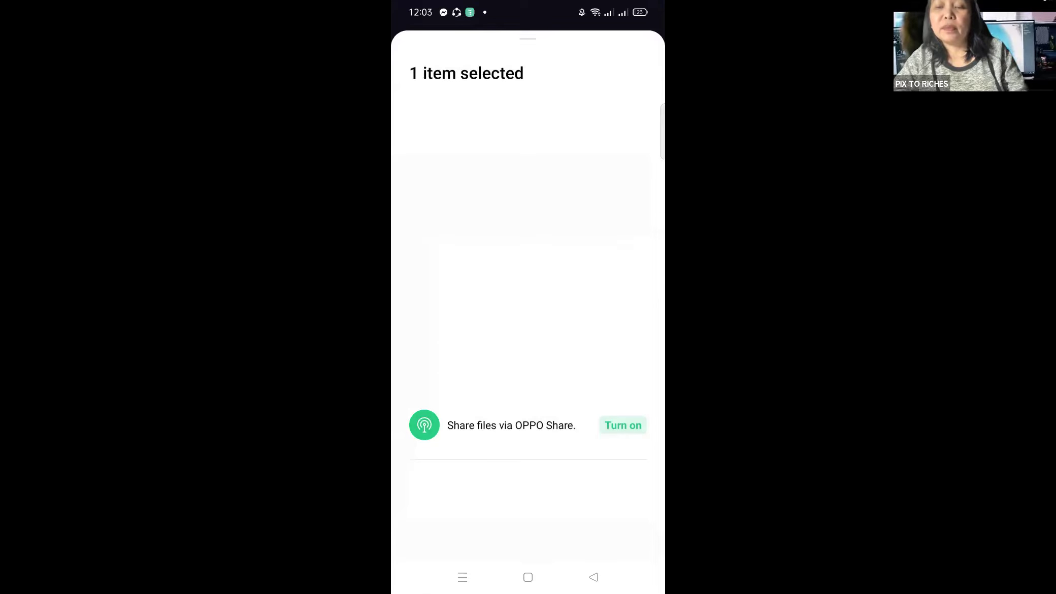
# Switch to the Messenger chat and send the copied Bitcoin payment address.
pyautogui.click(593, 577)
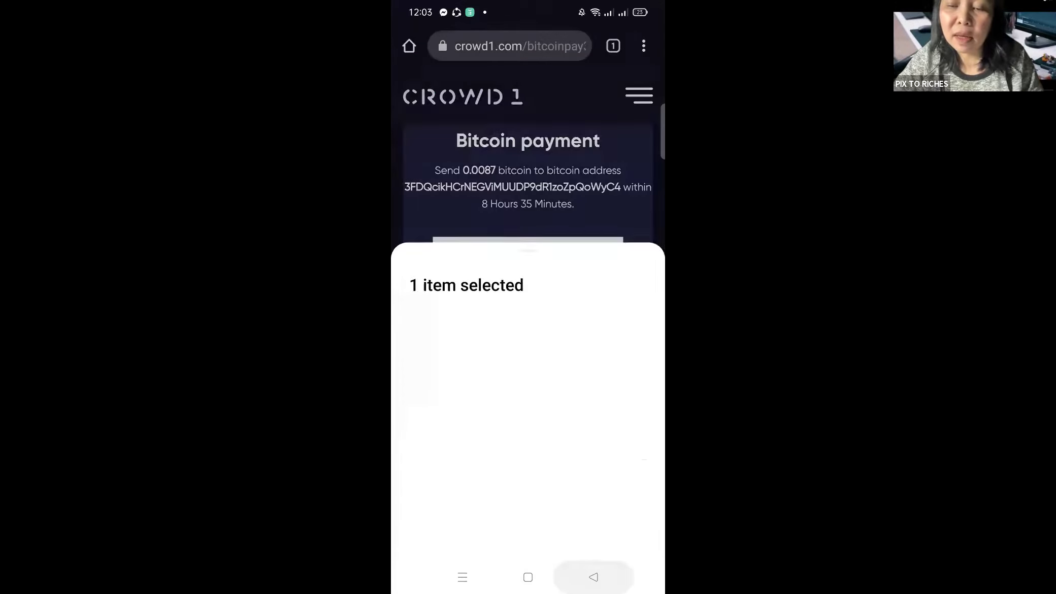
pyautogui.scroll(-10, 528, 329)
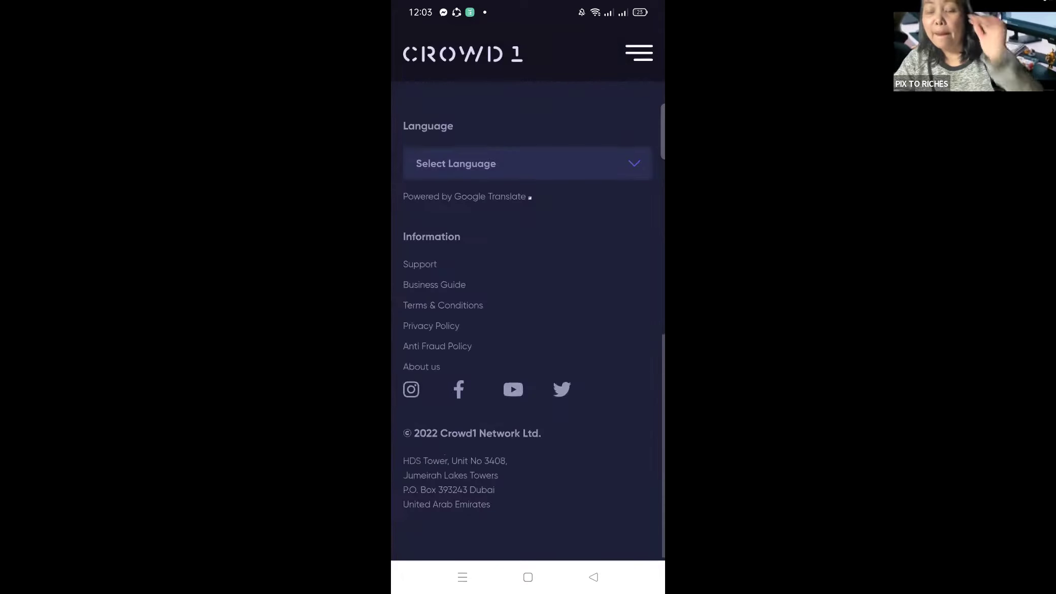
pyautogui.click(462, 577)
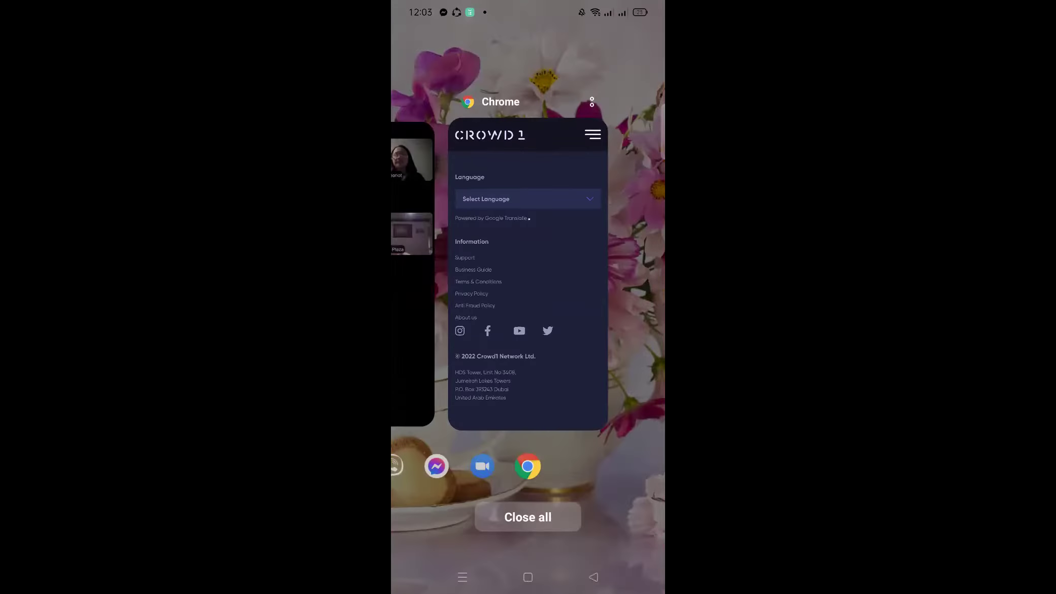
pyautogui.click(528, 577)
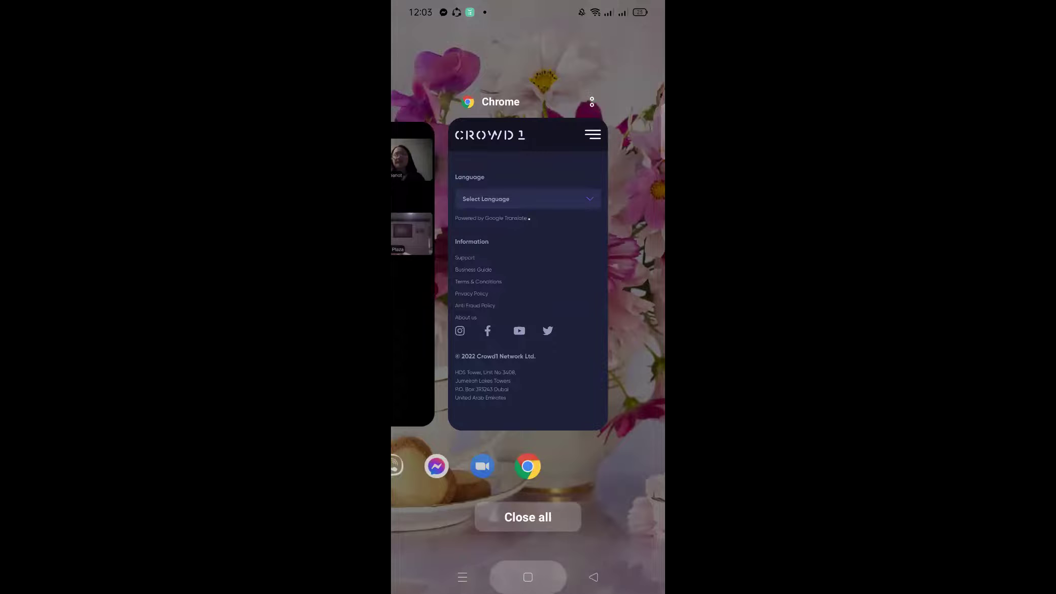
pyautogui.click(626, 483)
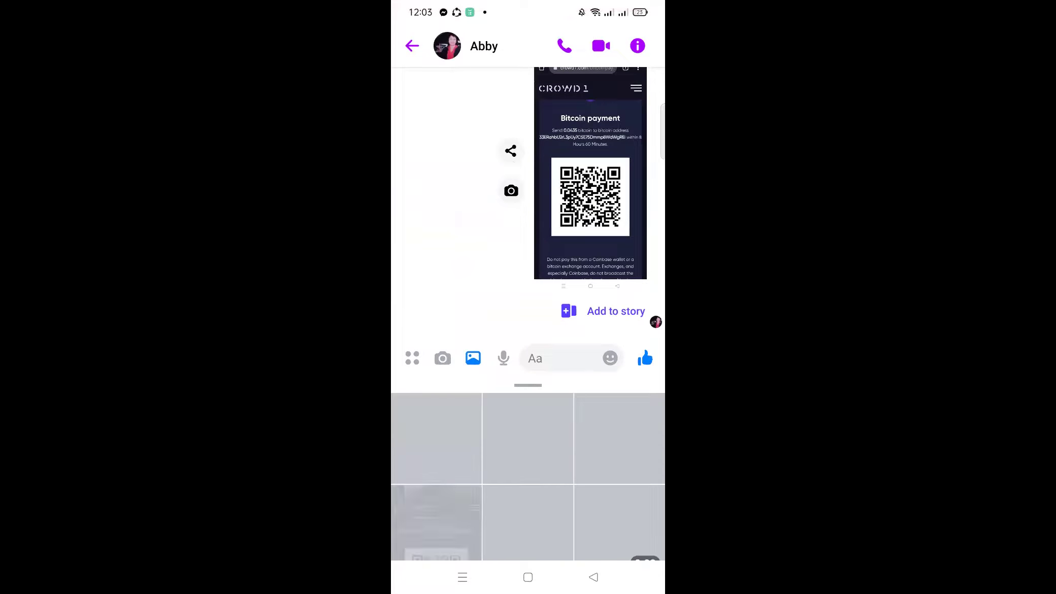
pyautogui.click(447, 358)
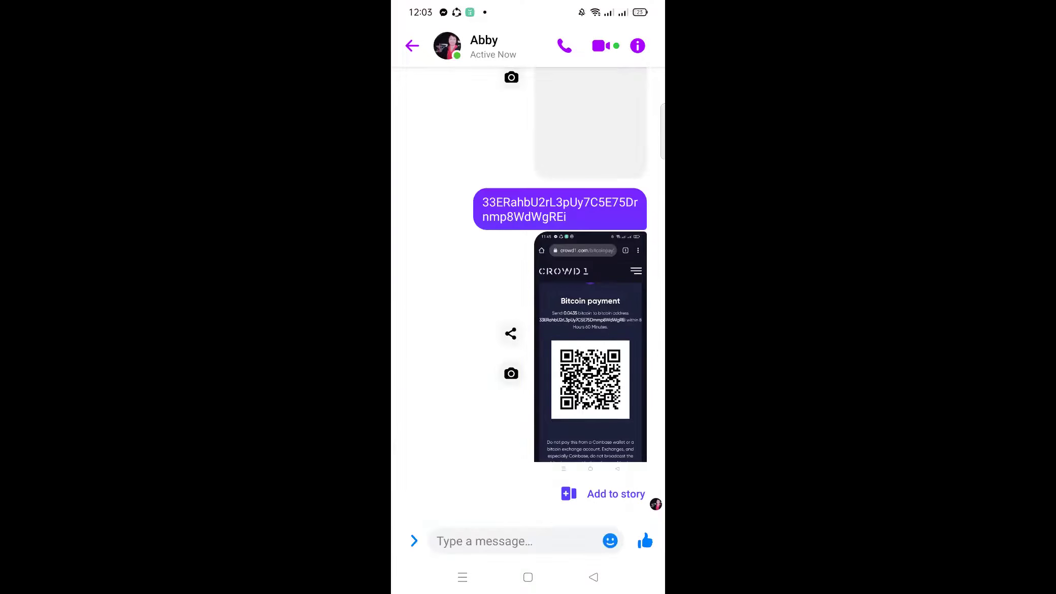
pyautogui.click(437, 541)
pyautogui.click(429, 511)
pyautogui.click(645, 541)
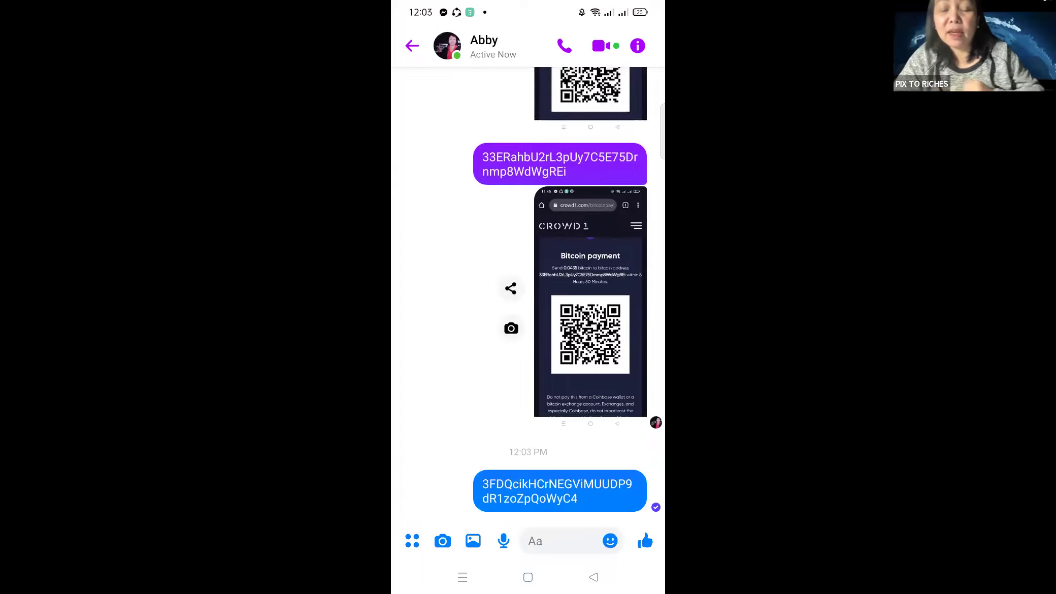
# Send the Crowd1 Bitcoin payment screenshot in the chat and return to the home screen.
pyautogui.click(473, 541)
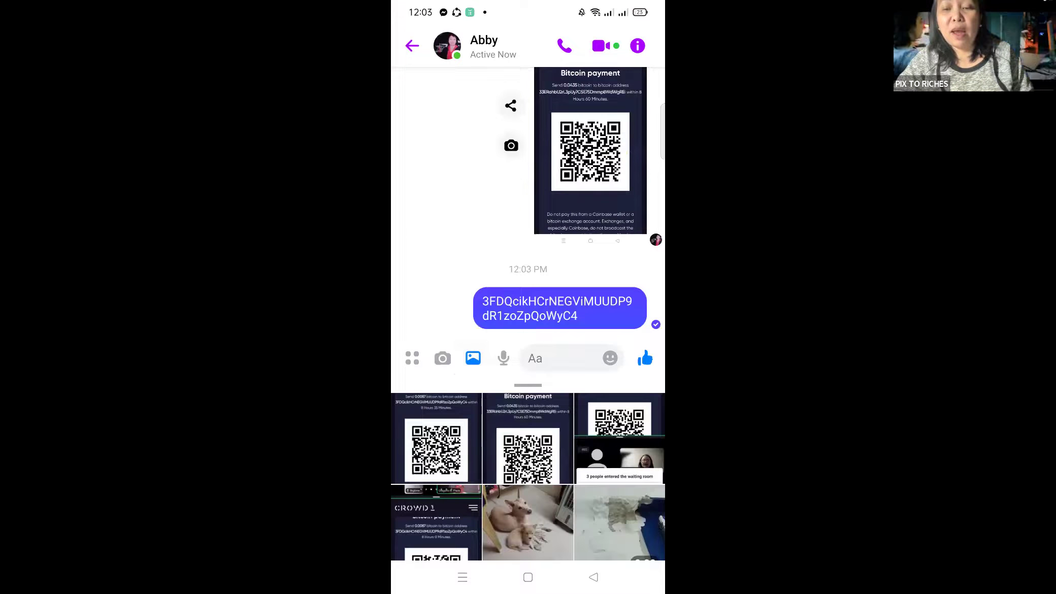
pyautogui.click(436, 438)
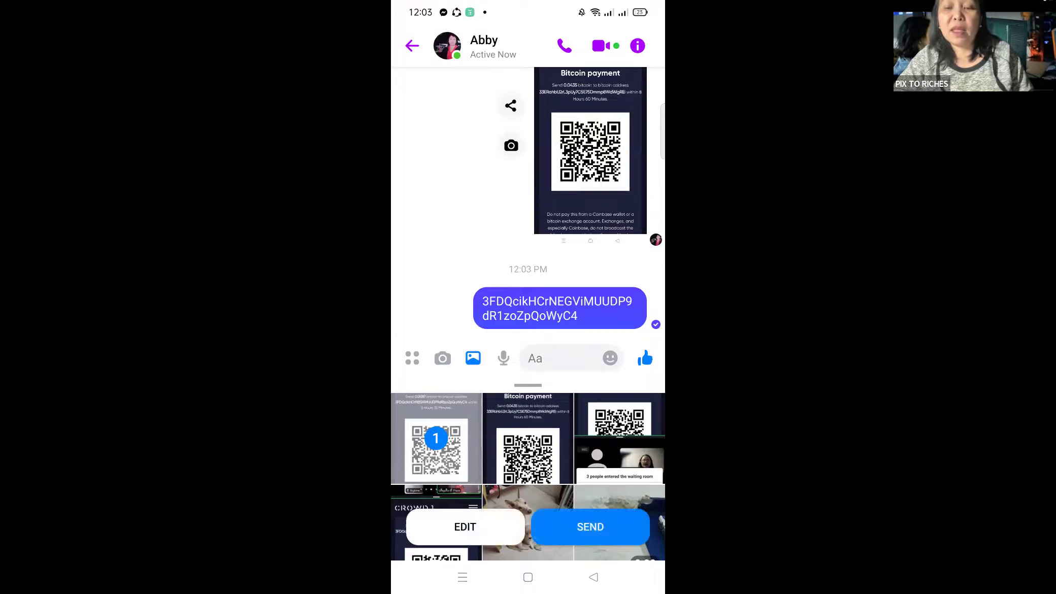
pyautogui.click(587, 527)
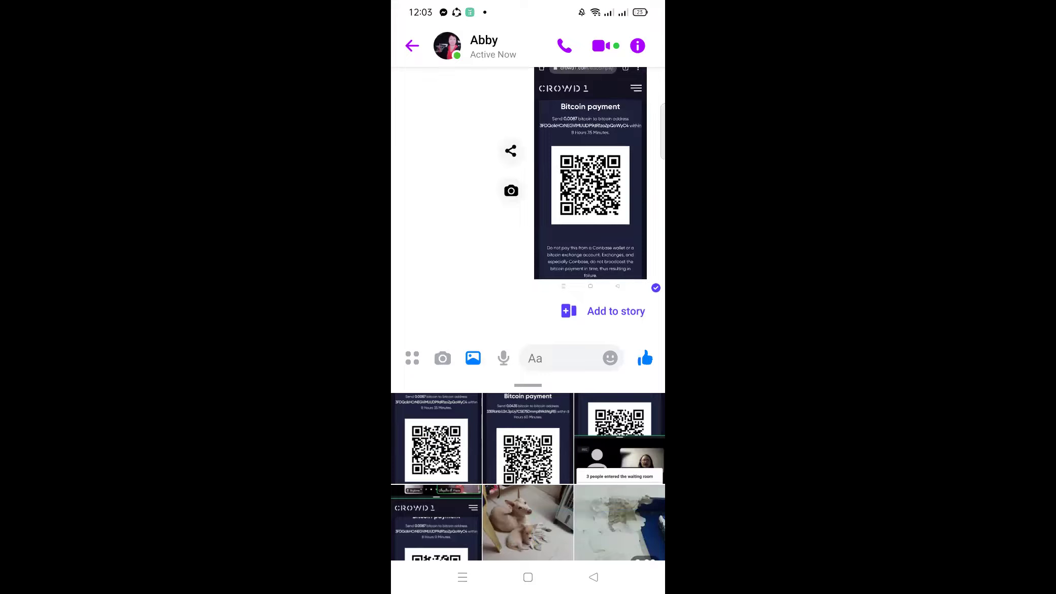
pyautogui.click(528, 577)
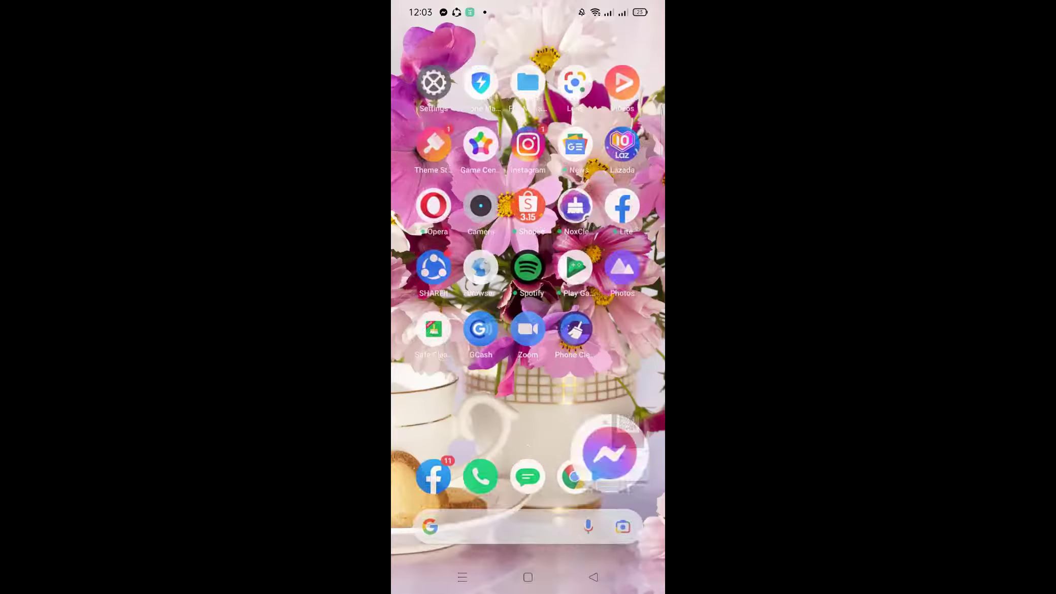
# Reopen the Zoom meeting in split screen with the Messenger chat in the lower pane.
pyautogui.click(462, 577)
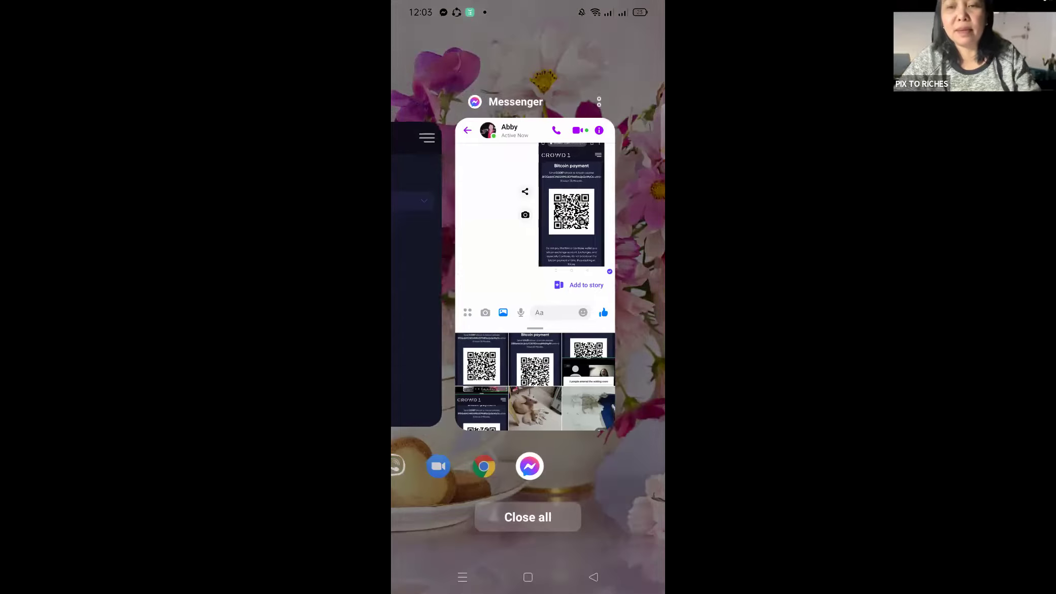
pyautogui.moveTo(447, 274); pyautogui.dragTo(558, 274)
pyautogui.moveTo(447, 274); pyautogui.dragTo(538, 274)
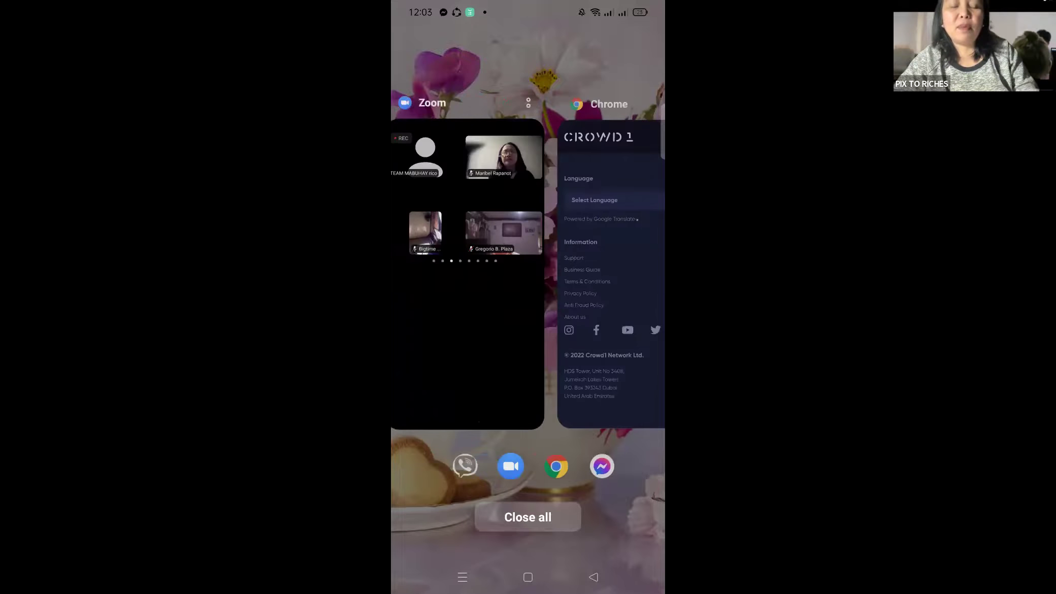
pyautogui.click(527, 274)
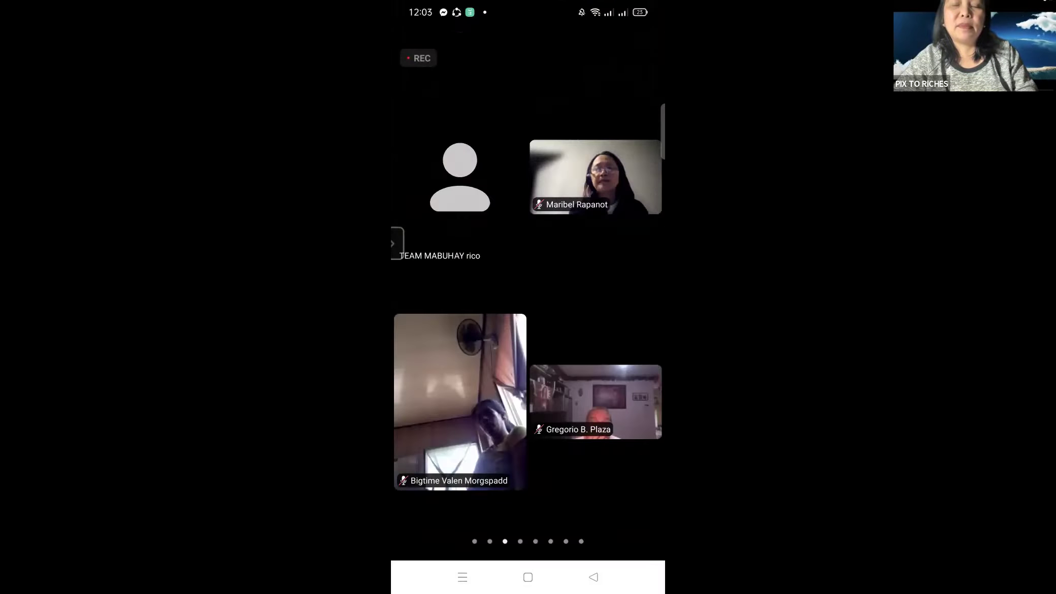
pyautogui.click(463, 577)
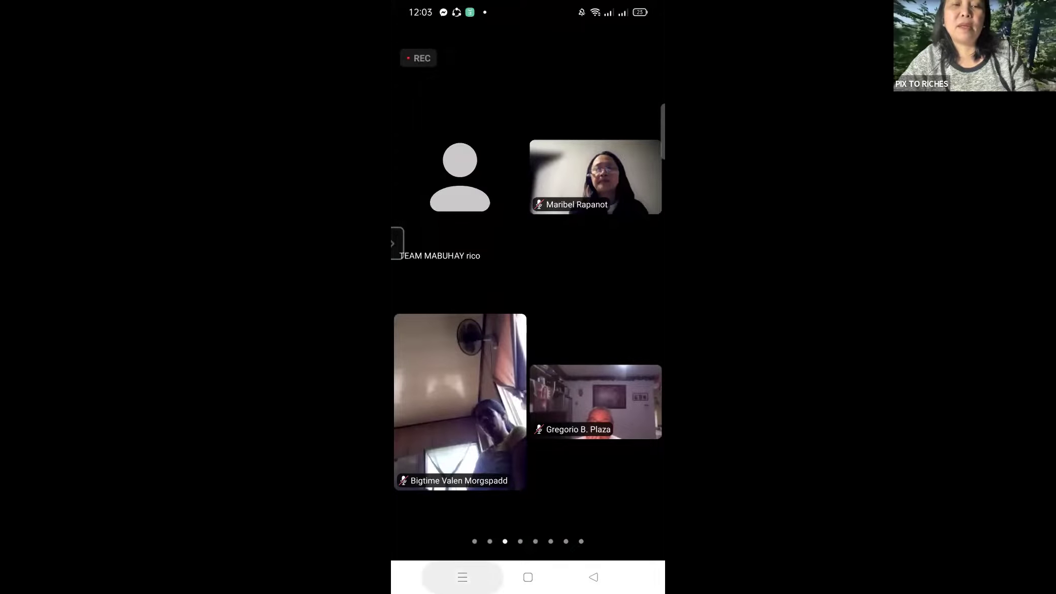
pyautogui.click(462, 577)
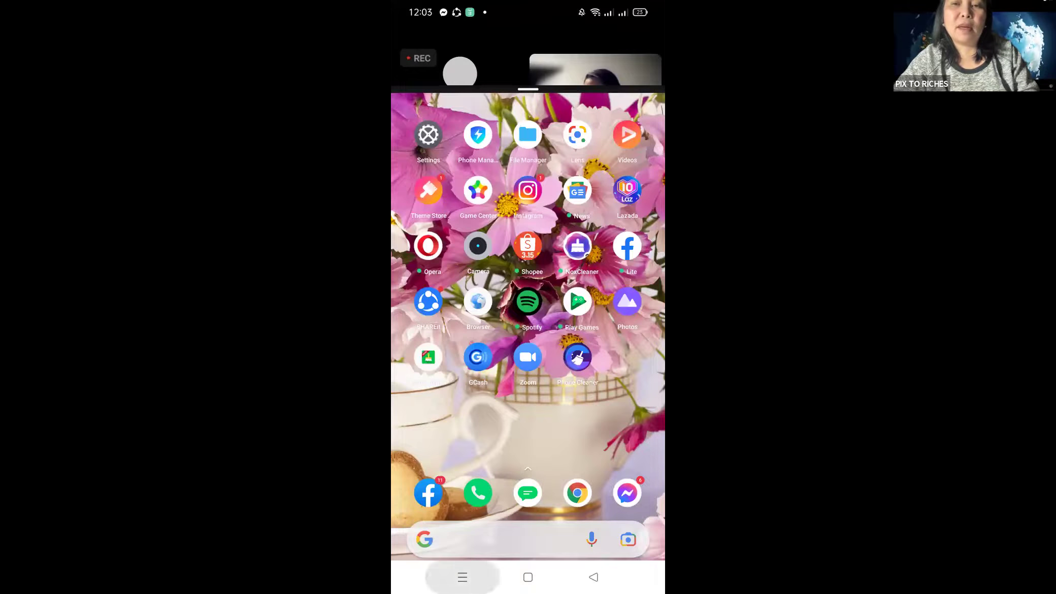
pyautogui.click(528, 361)
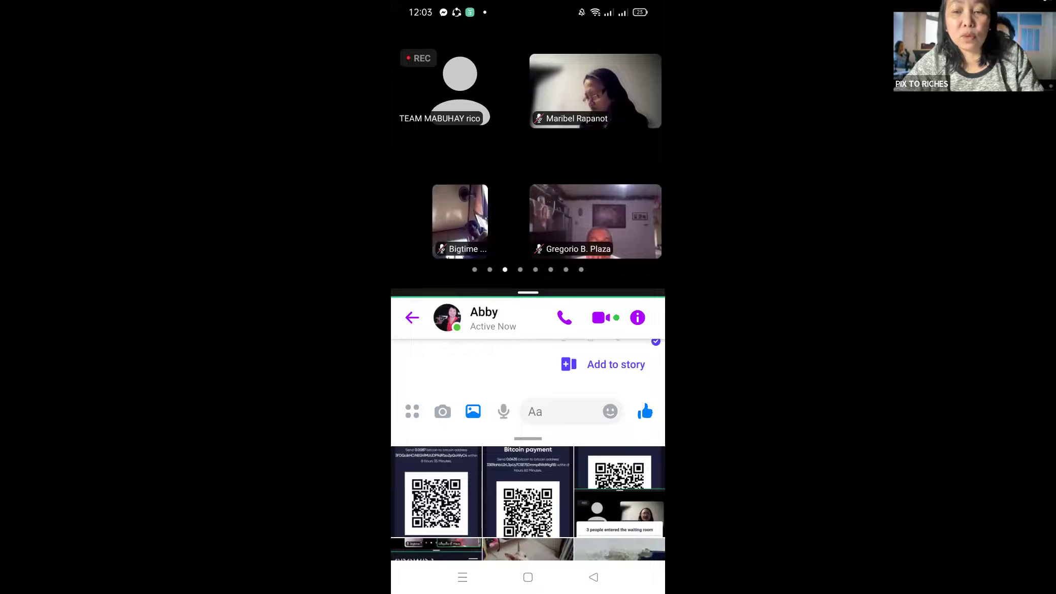
pyautogui.moveTo(528, 438)
pyautogui.mouseDown()
pyautogui.moveTo(527, 355)
pyautogui.moveTo(528, 438)
pyautogui.mouseUp()
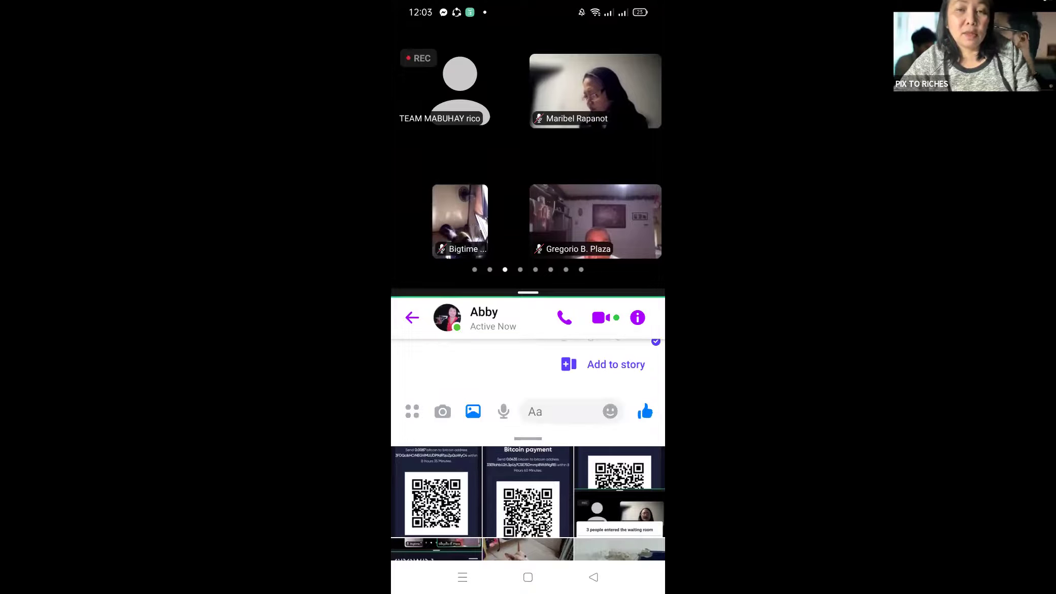
pyautogui.click(559, 411)
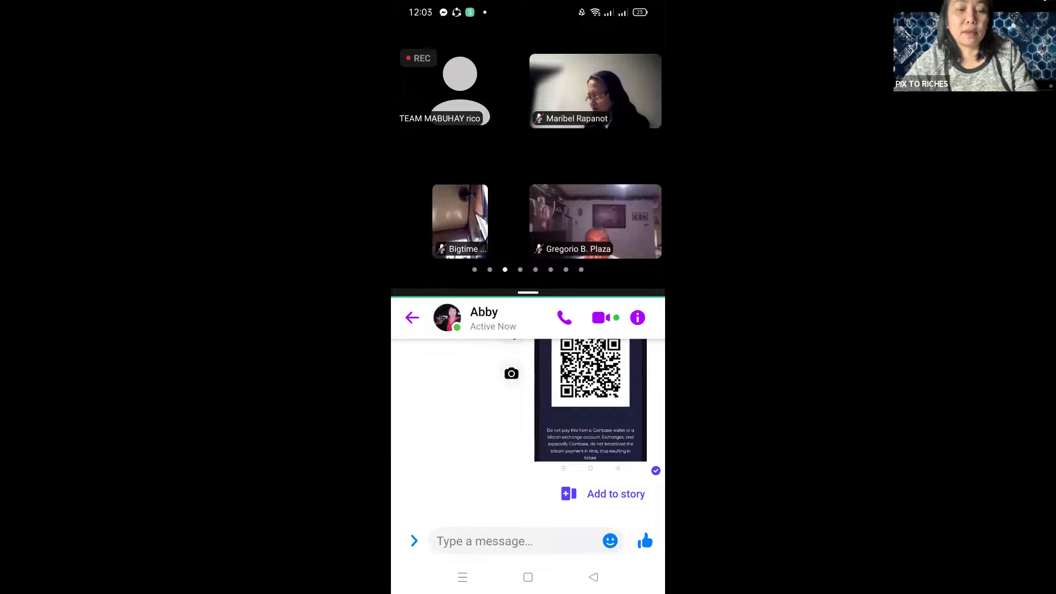
# Swap the lower pane to the Crowd1 Bitcoin payment page.
pyautogui.click(463, 577)
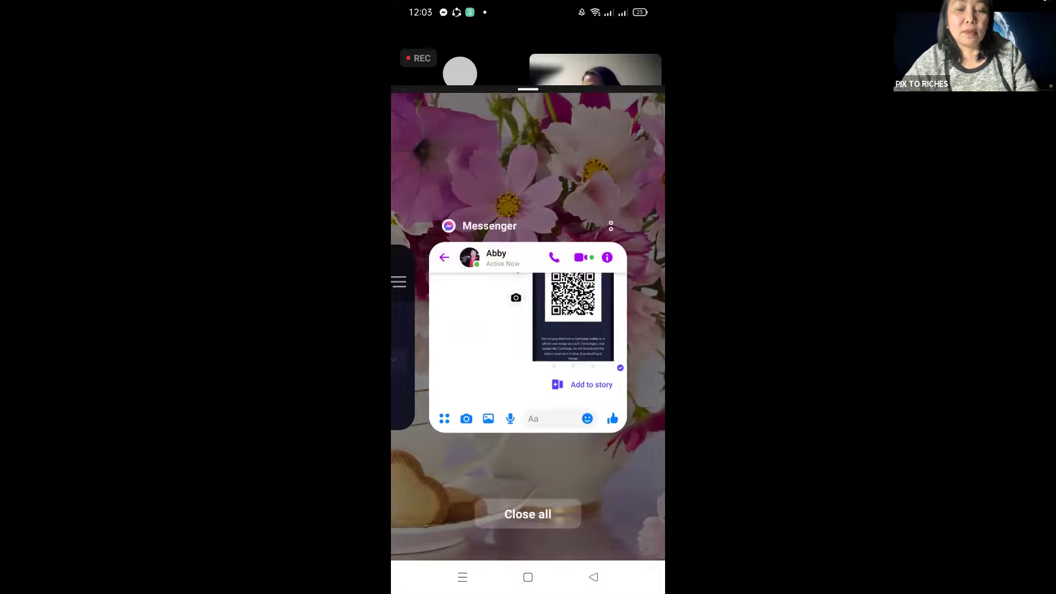
pyautogui.moveTo(456, 335); pyautogui.dragTo(634, 335)
pyautogui.click(528, 338)
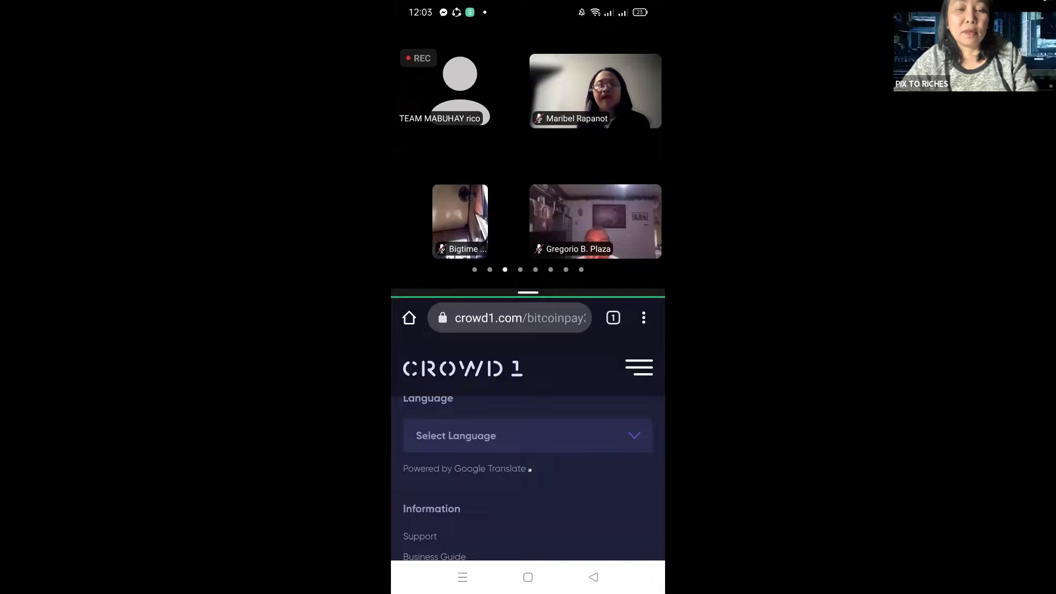
pyautogui.scroll(2, 528, 478)
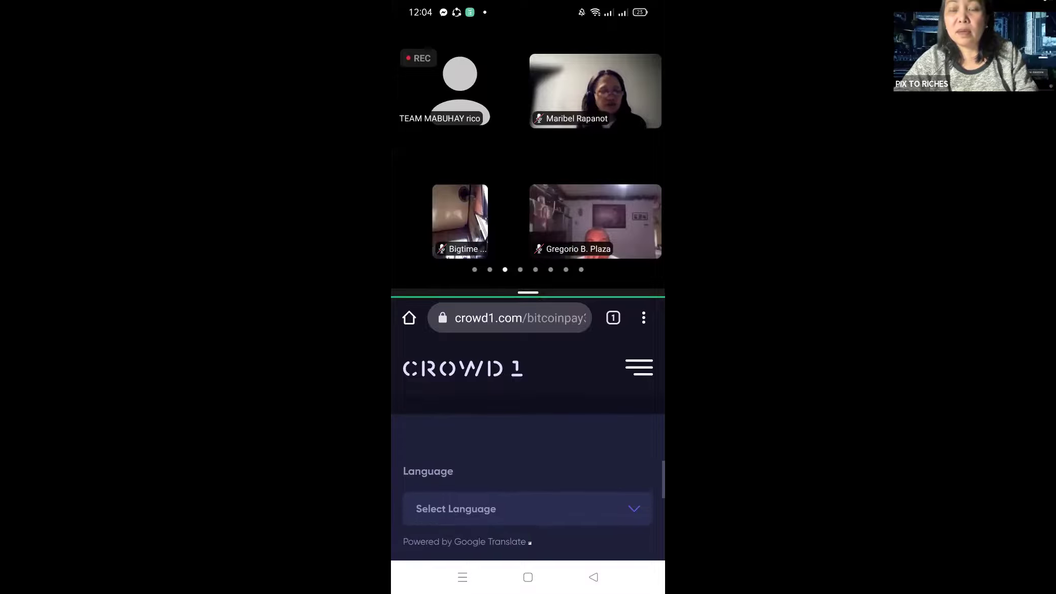
pyautogui.scroll(-5, 528, 477)
pyautogui.scroll(6, 528, 477)
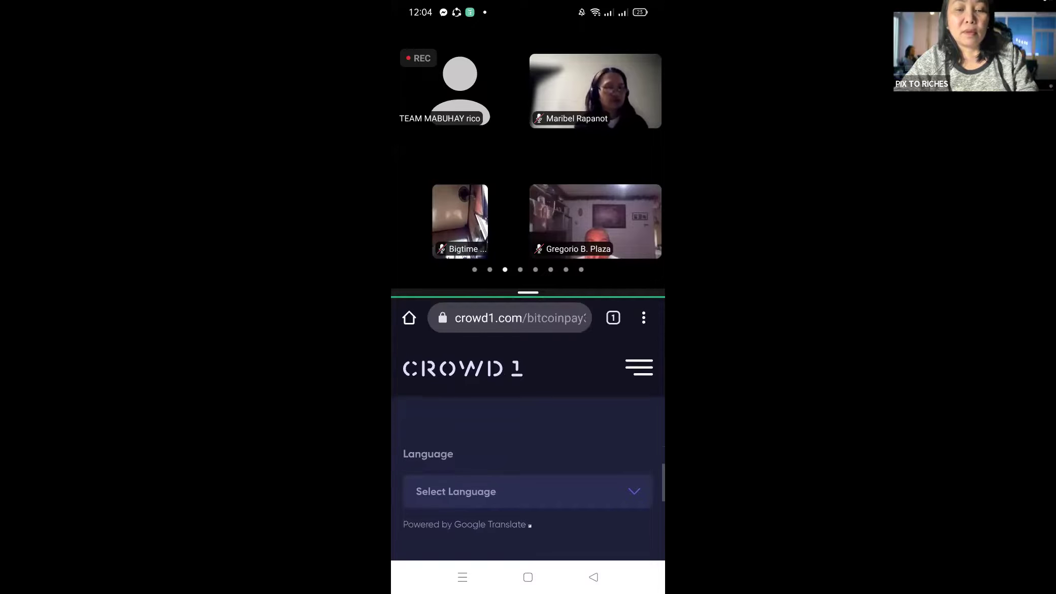
pyautogui.scroll(4, 528, 478)
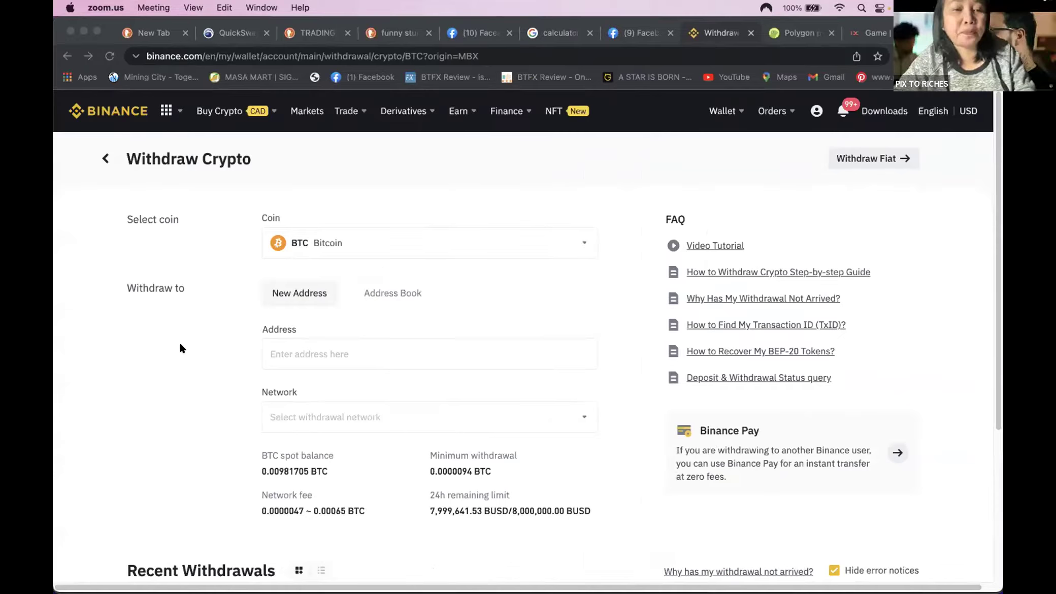
pyautogui.click(214, 312)
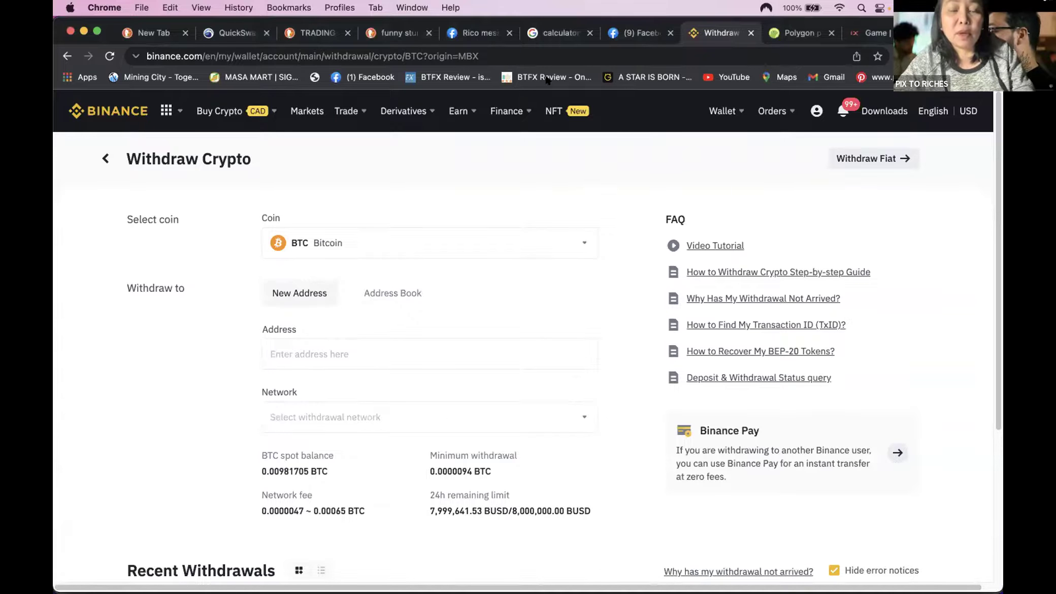
# Paste the Crowd1 payment address into Binance's withdrawal field, trim the extra text, then open Facebook.
pyautogui.click(416, 350)
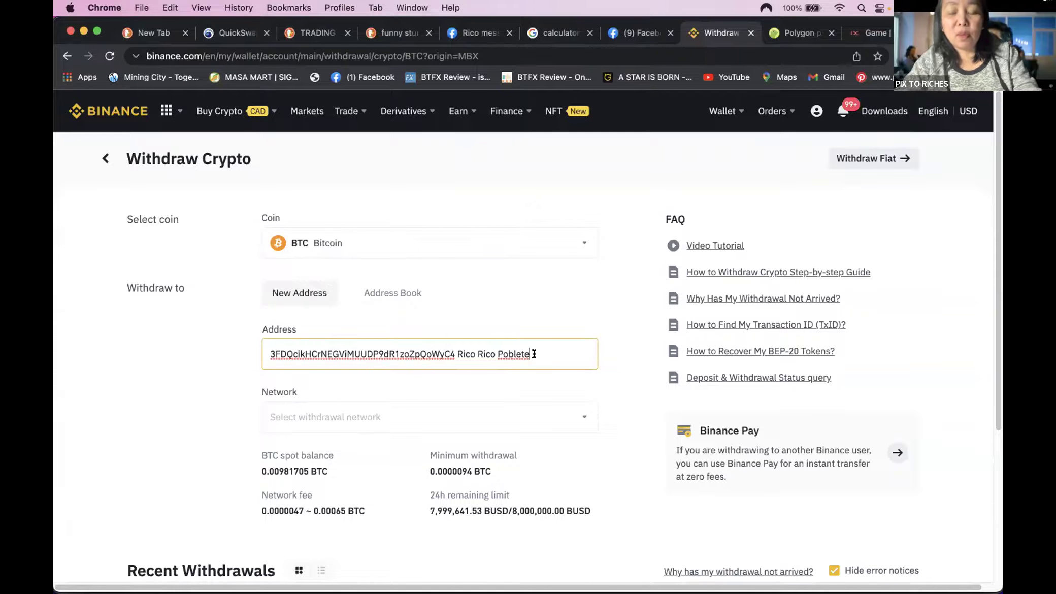
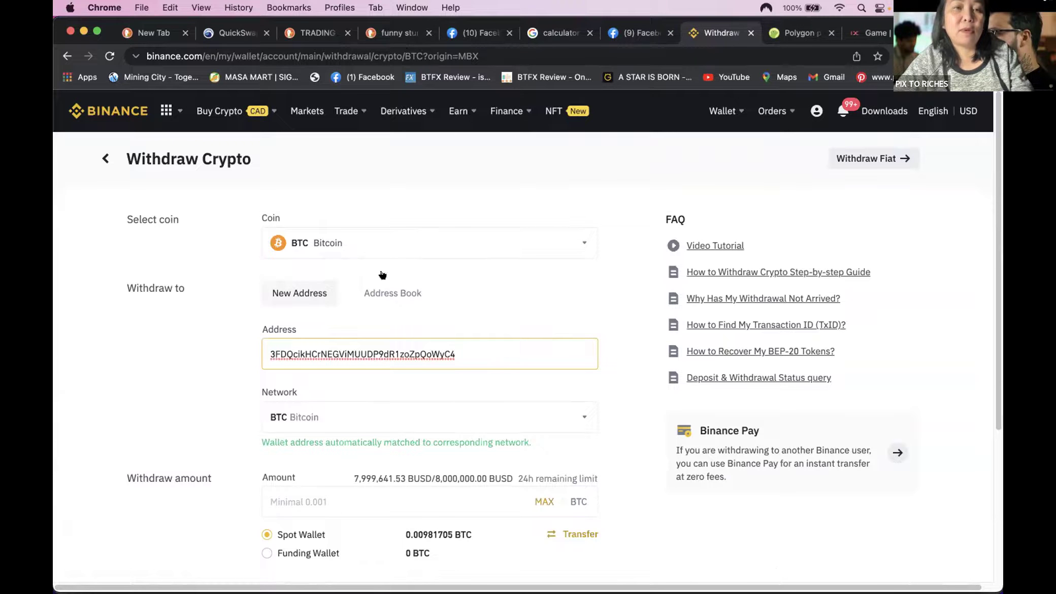
pyautogui.click(355, 74)
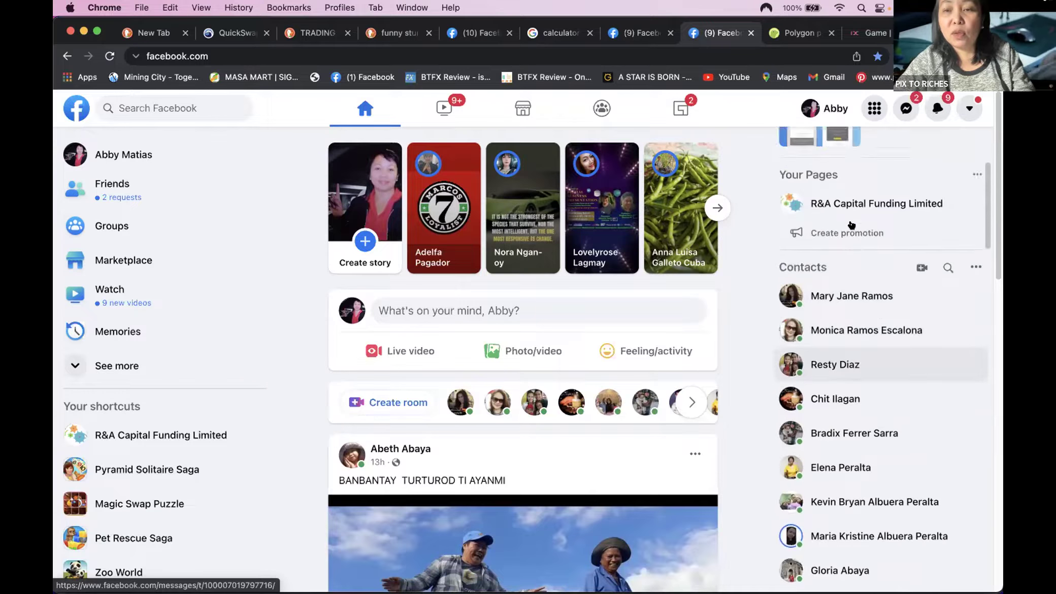
# Open the Messenger chat with the payment address and view the Crowd1 payment screenshot.
pyautogui.click(906, 109)
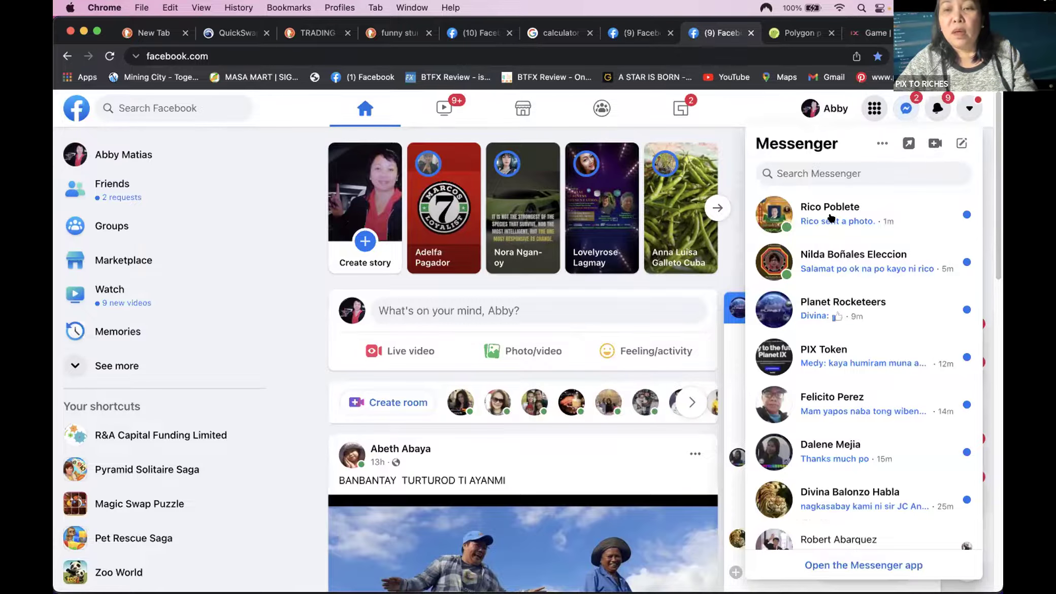
pyautogui.click(820, 211)
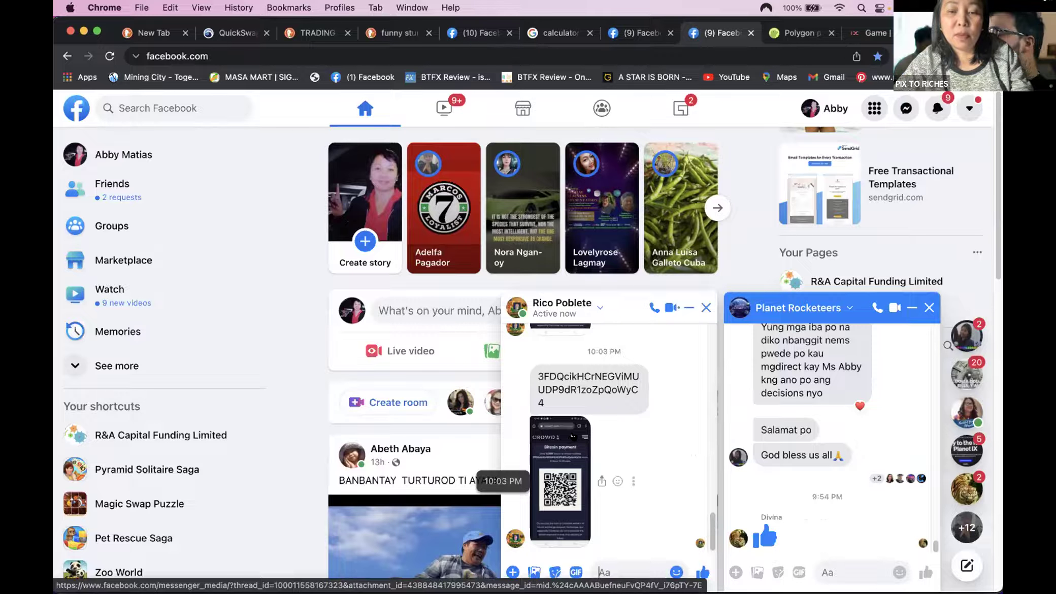
pyautogui.click(564, 451)
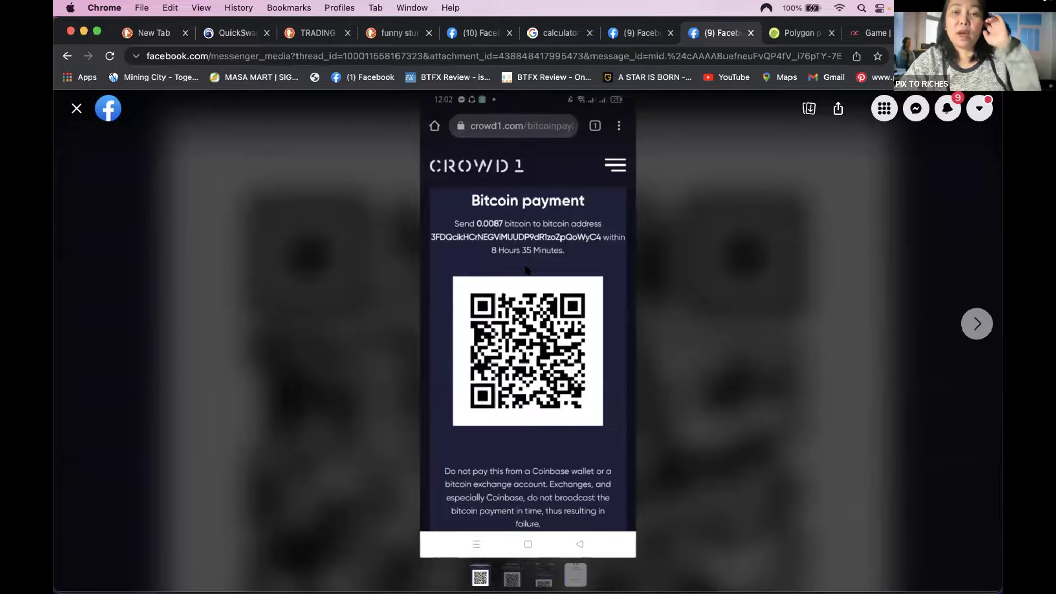
pyautogui.press('super+Tab')
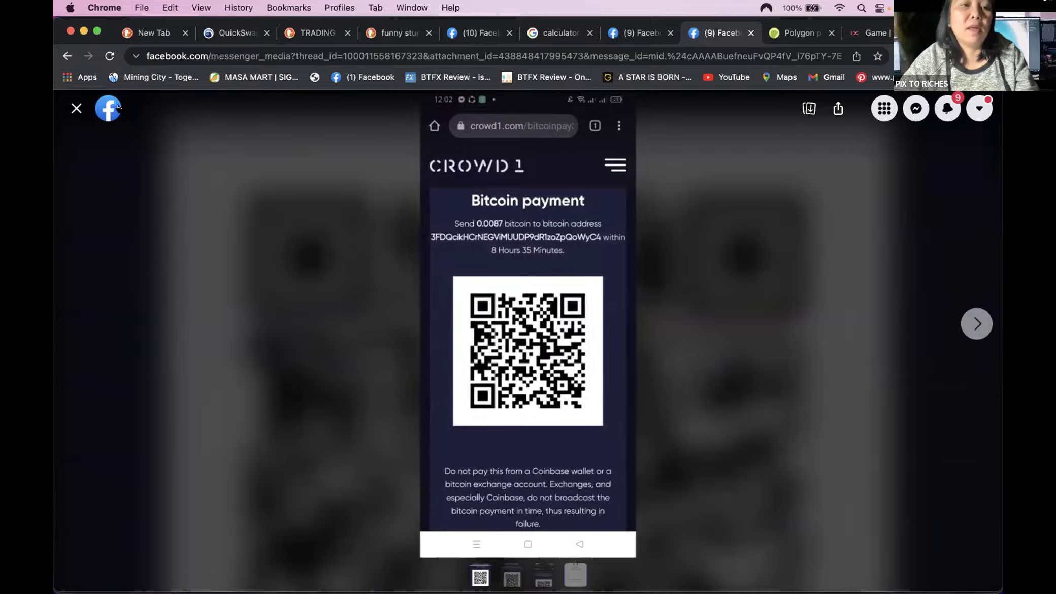
pyautogui.click(76, 108)
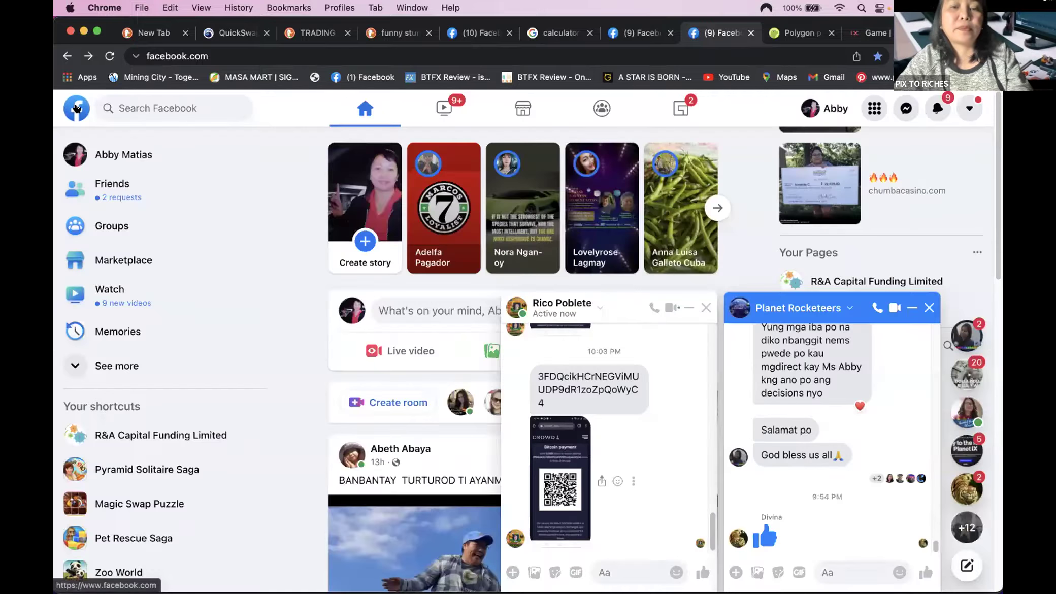
# Return to the browser and open a new blank tab.
pyautogui.press('super+Tab')
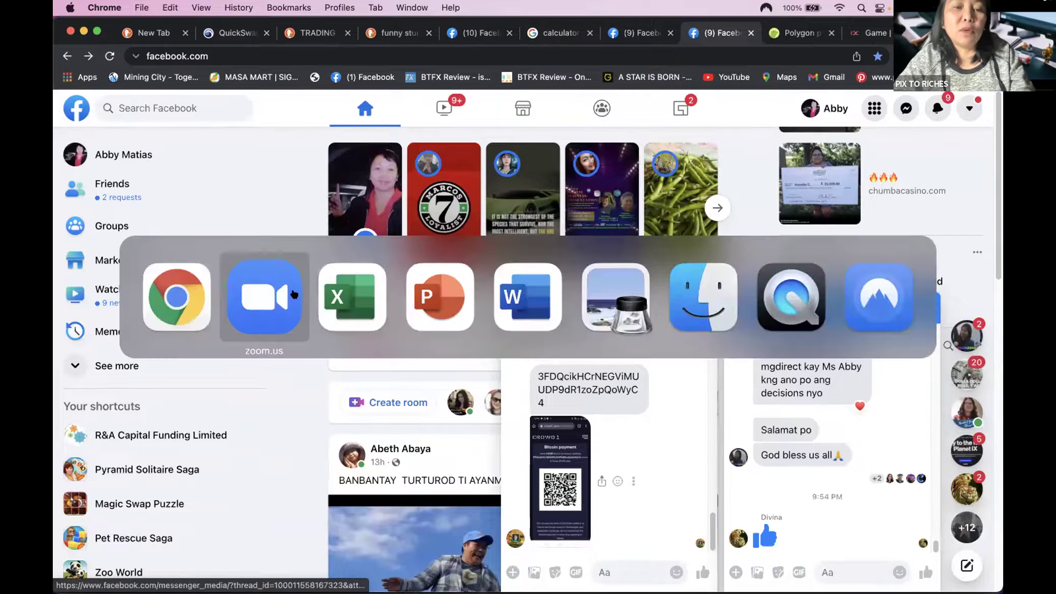
pyautogui.click(146, 298)
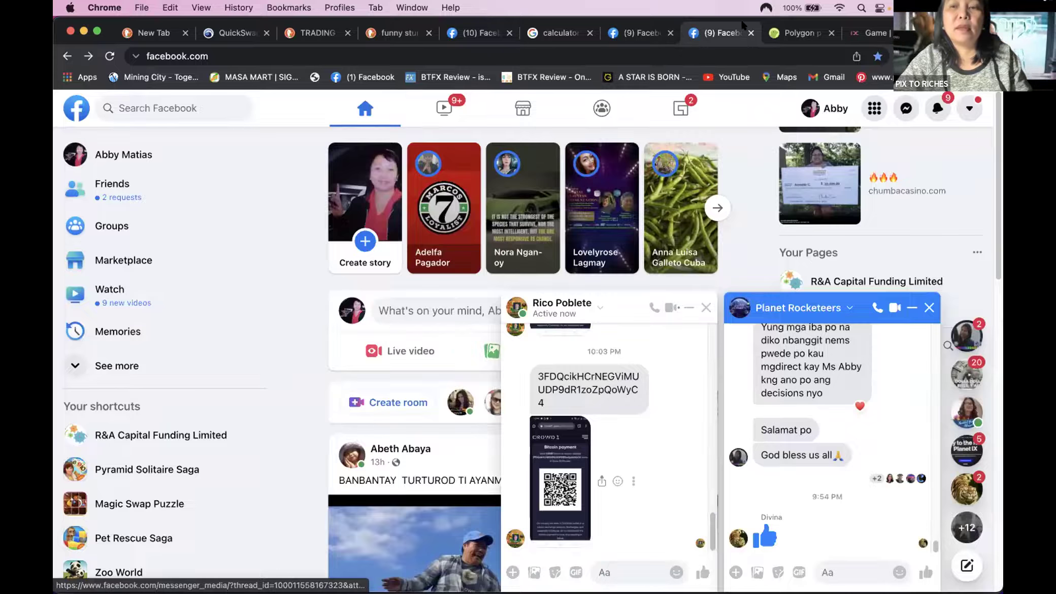
pyautogui.press('super+t')
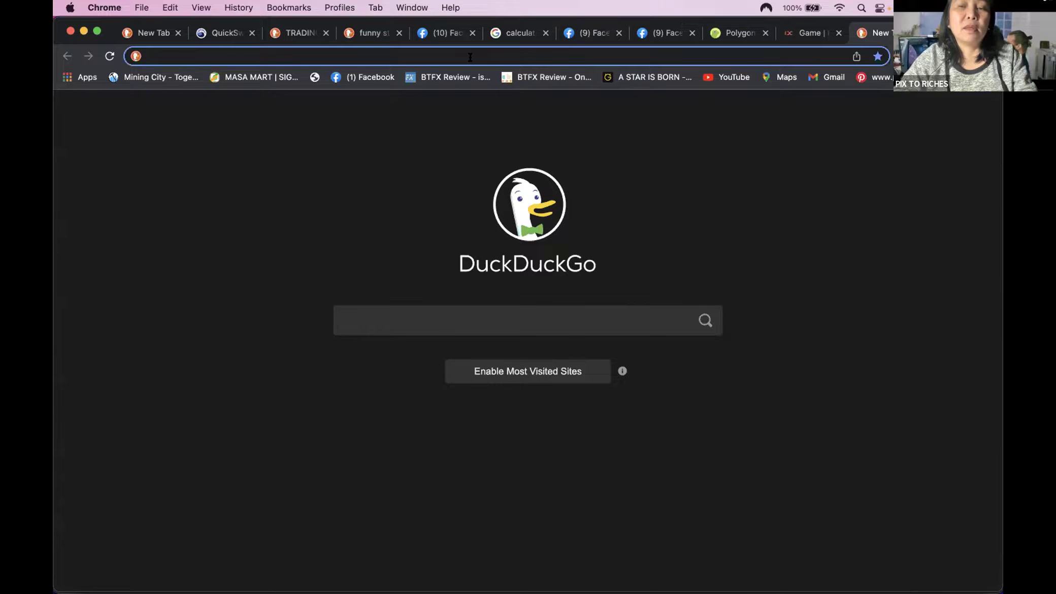
# Go to Binance's Fiat and Spot wallet and start a BTC withdrawal.
pyautogui.write('b')
pyautogui.press('BackSpace')
pyautogui.press('BackSpace')
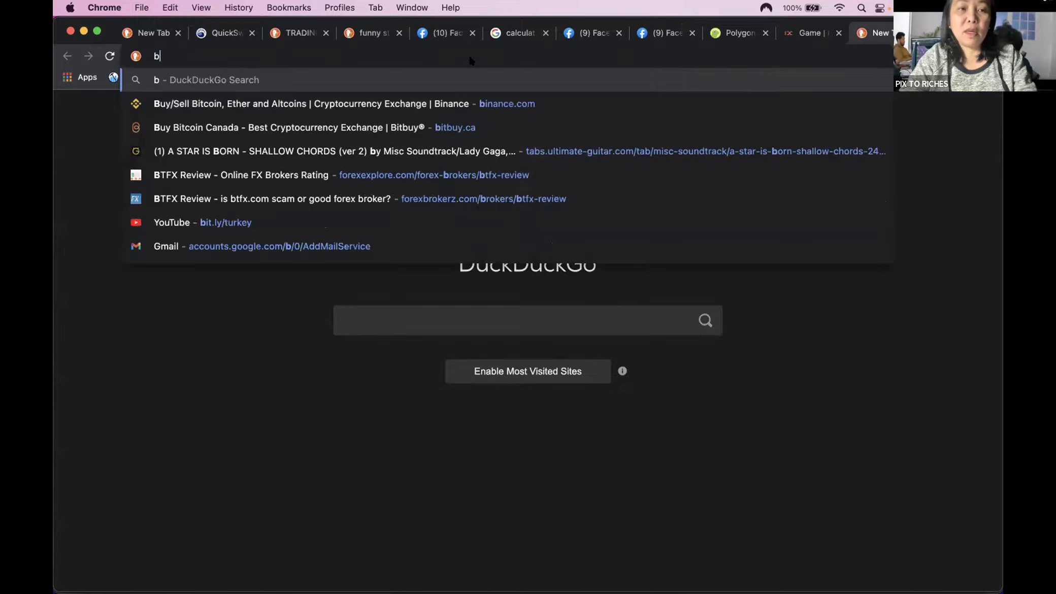
pyautogui.write('bi')
pyautogui.press('Return')
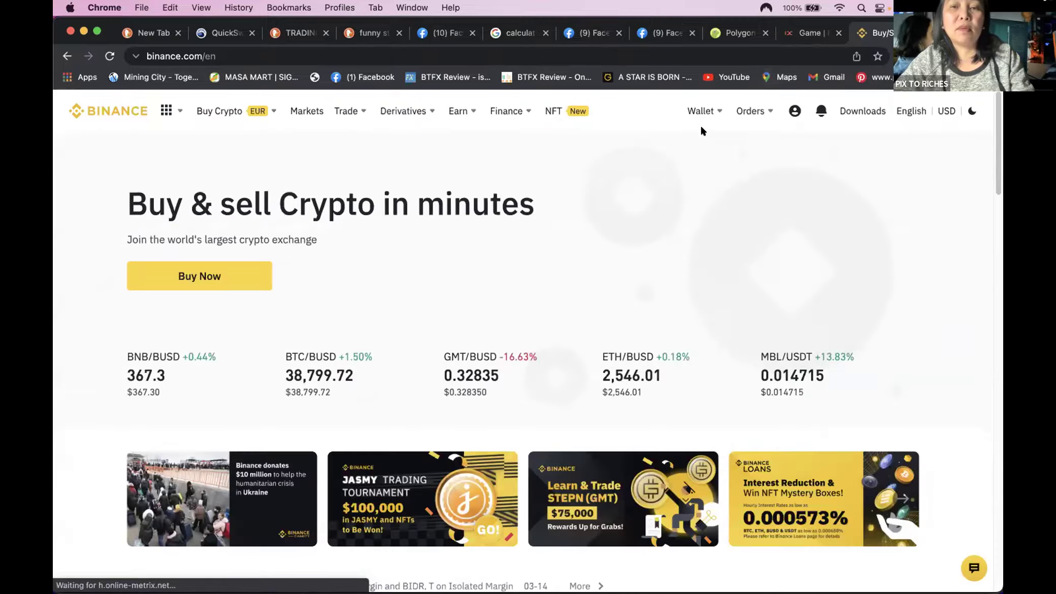
pyautogui.moveTo(701, 111)
pyautogui.click(720, 186)
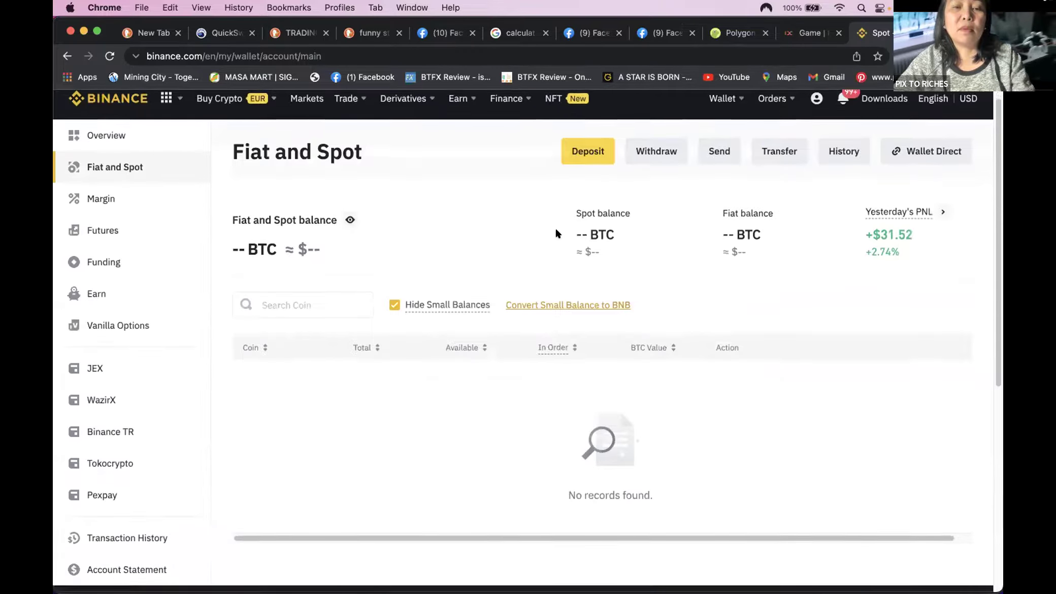
pyautogui.scroll(-5, 557, 231)
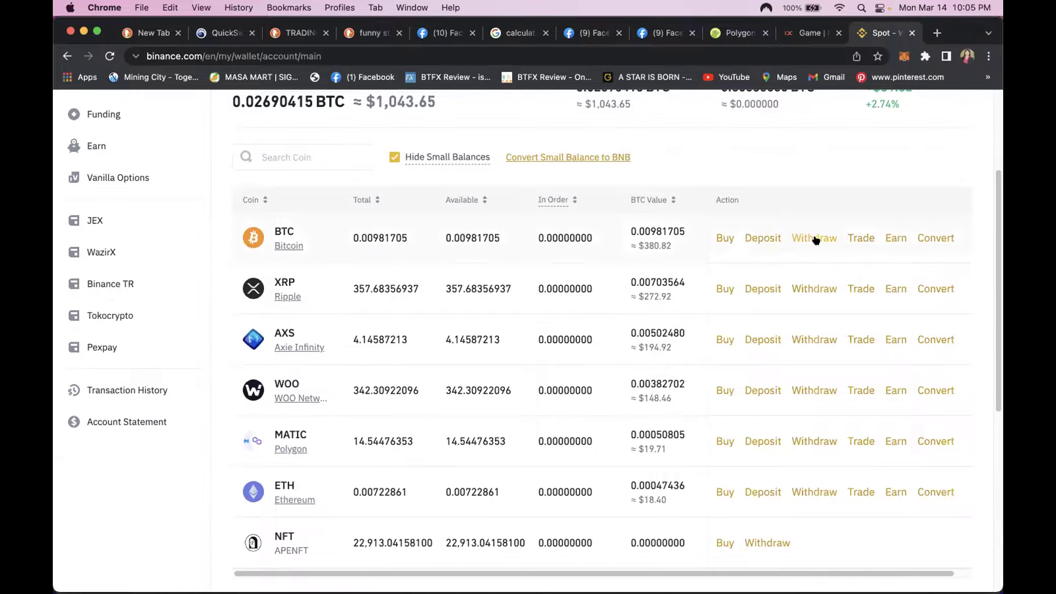
pyautogui.click(815, 238)
# Paste the Crowd1 payment address, delete the appended name, and let the BTC network match.
pyautogui.click(406, 351)
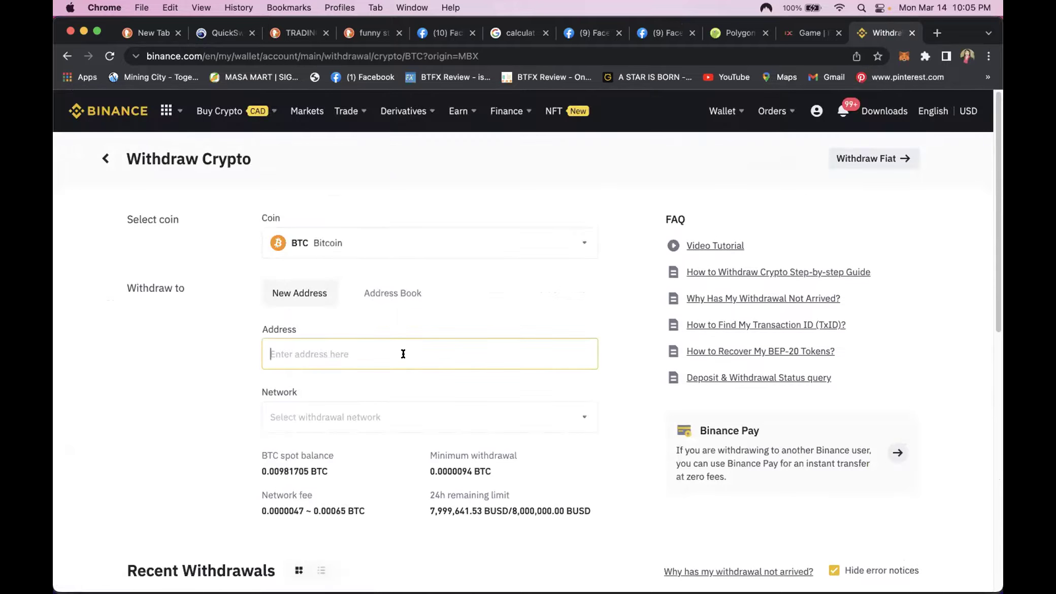
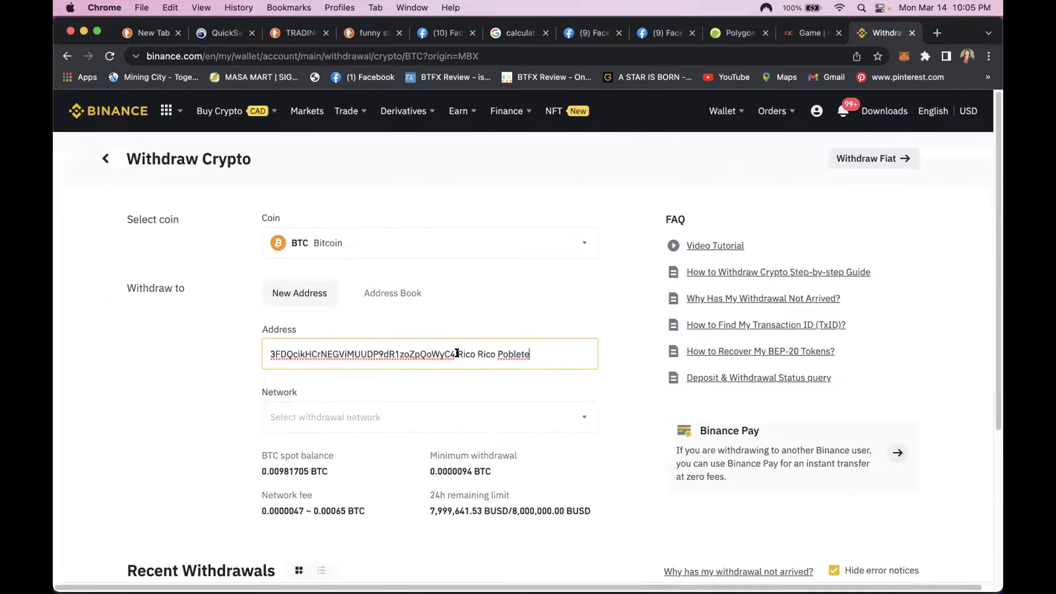
pyautogui.click(456, 348)
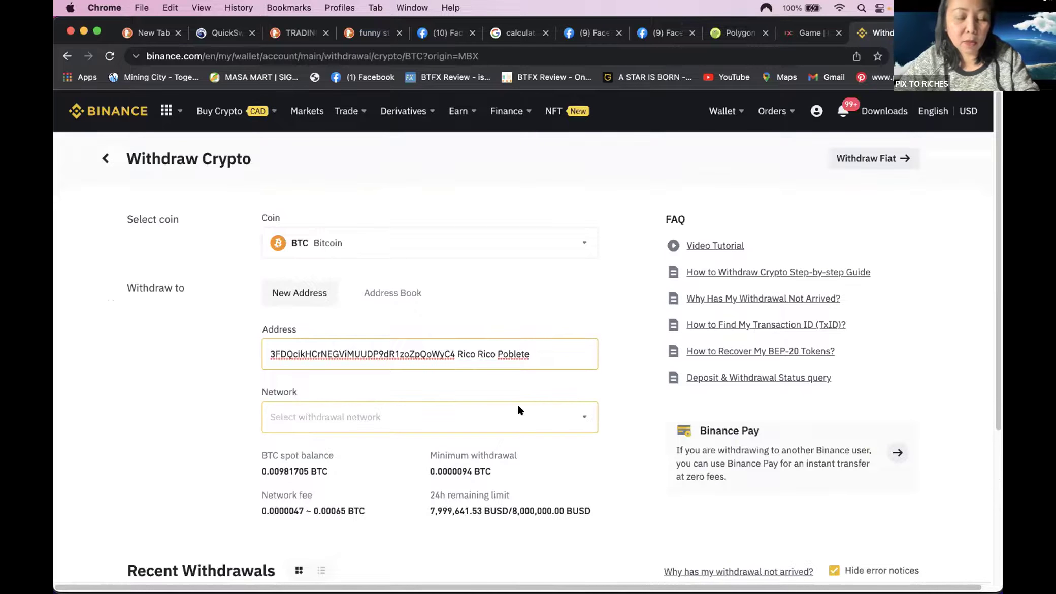
pyautogui.press('shift+super+Right')
pyautogui.press('BackSpace')
pyautogui.press('BackSpace')
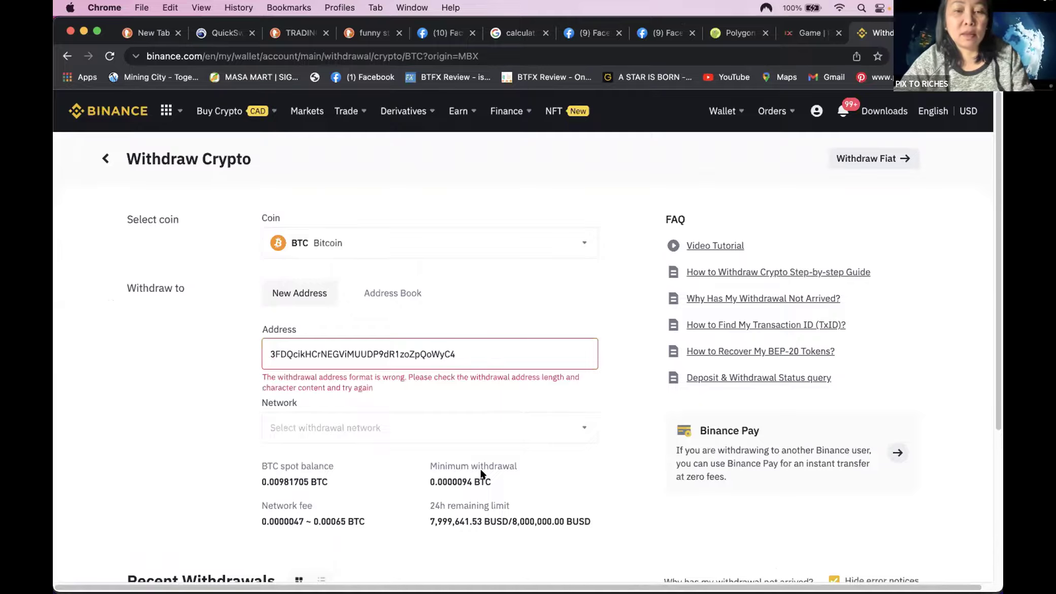
pyautogui.click(458, 355)
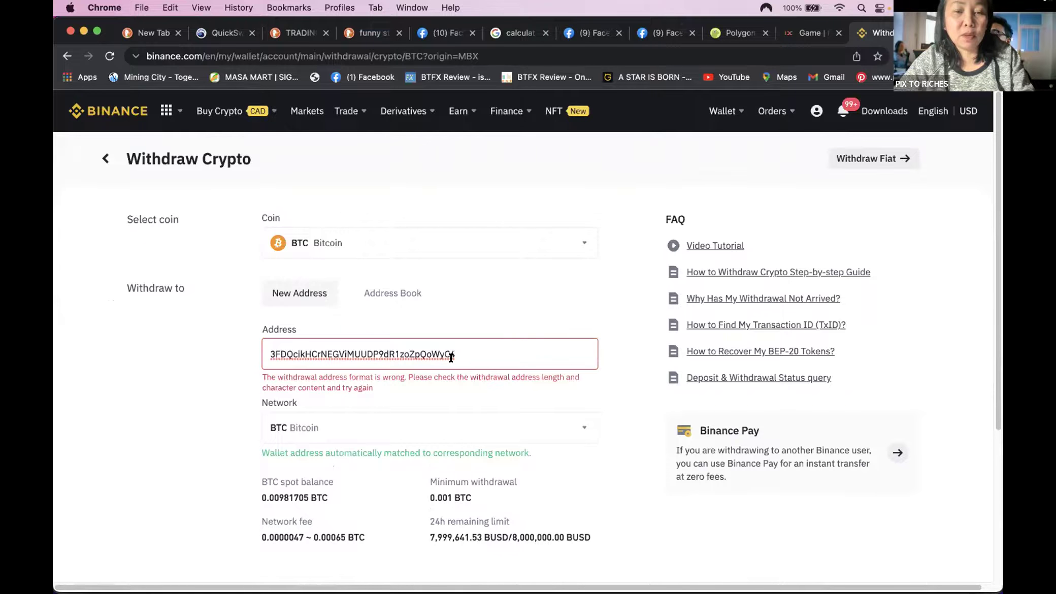
pyautogui.scroll(-3, 490, 347)
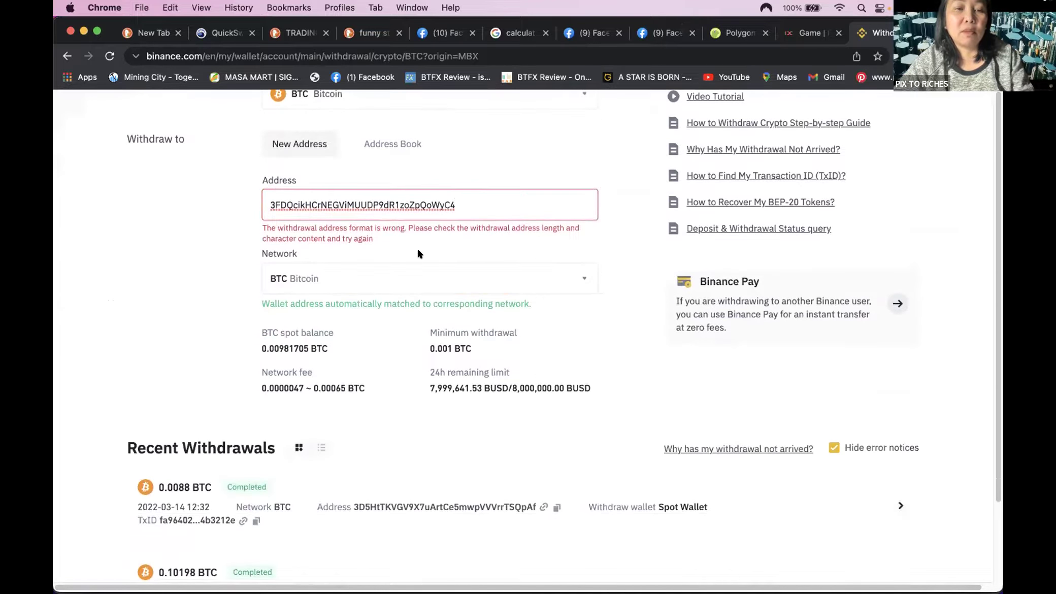
pyautogui.click(418, 253)
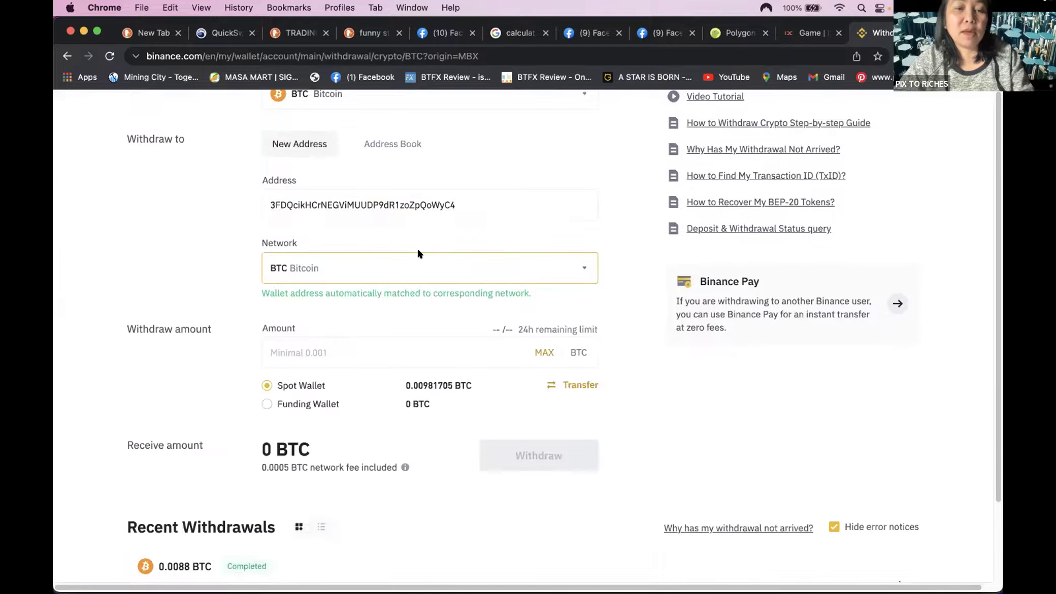
pyautogui.click(462, 201)
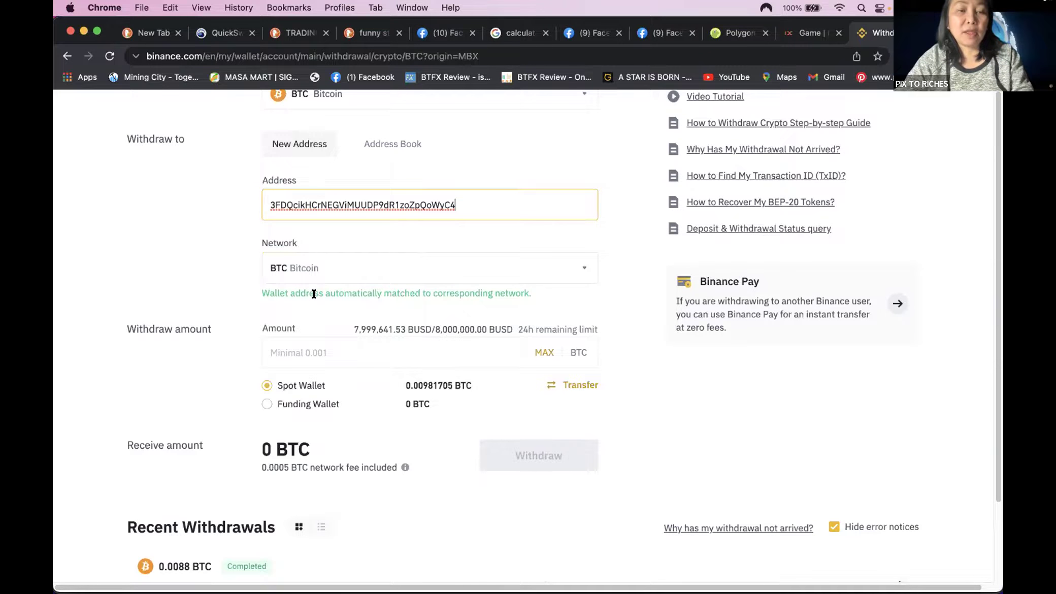
pyautogui.click(324, 356)
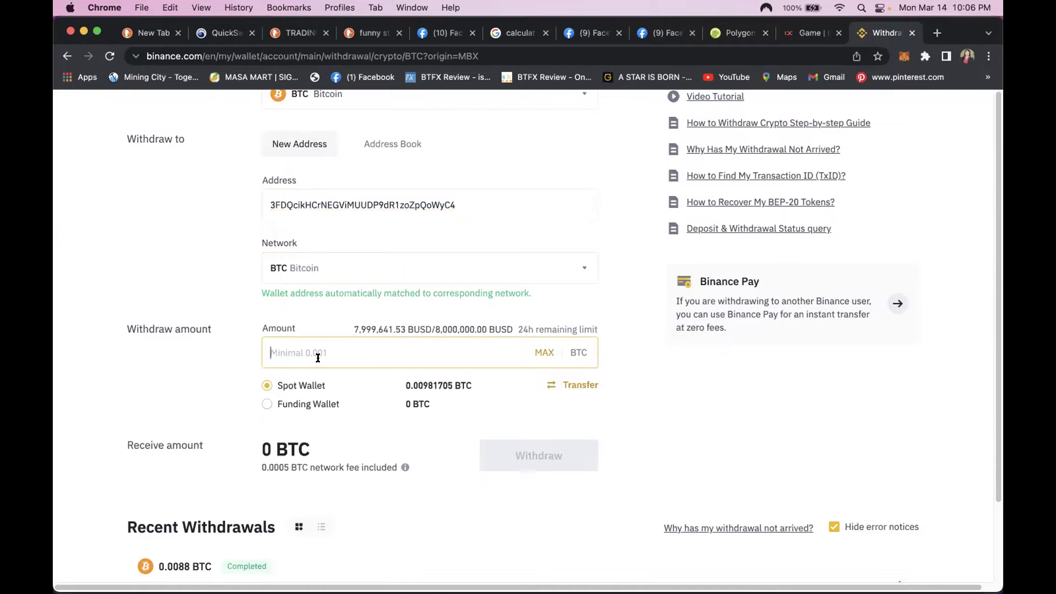
# Enter a withdrawal amount of 0.0092 BTC.
pyautogui.write('0.0091')
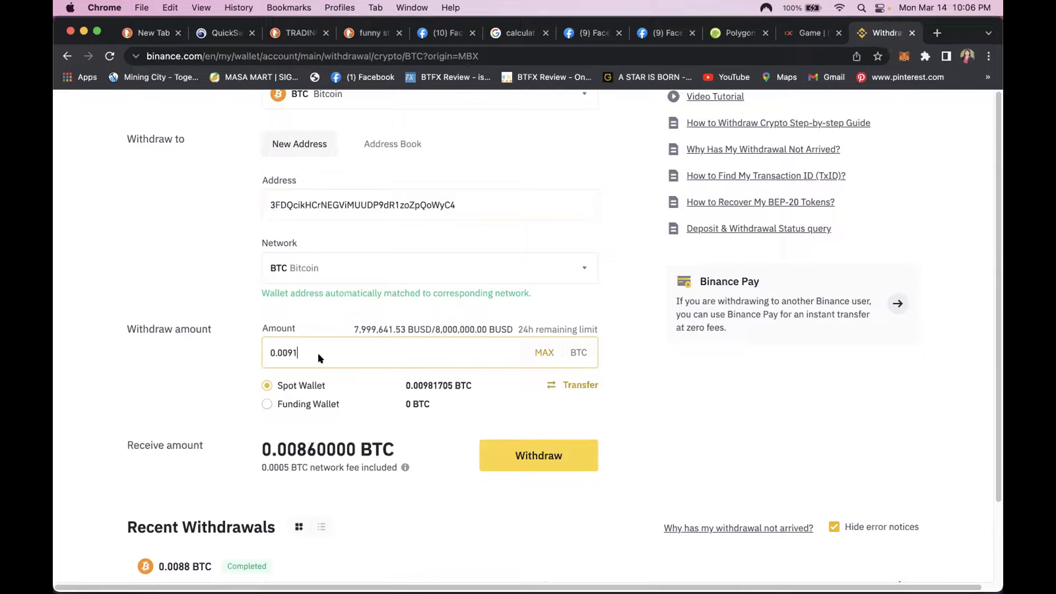
pyautogui.press('BackSpace')
pyautogui.write('2')
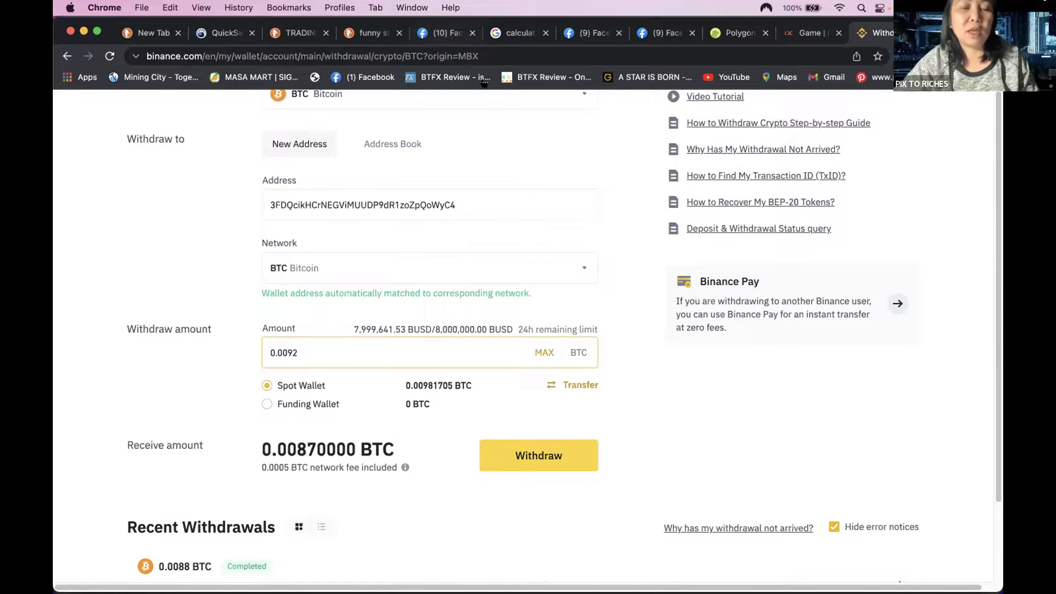
pyautogui.scroll(-3, 463, 365)
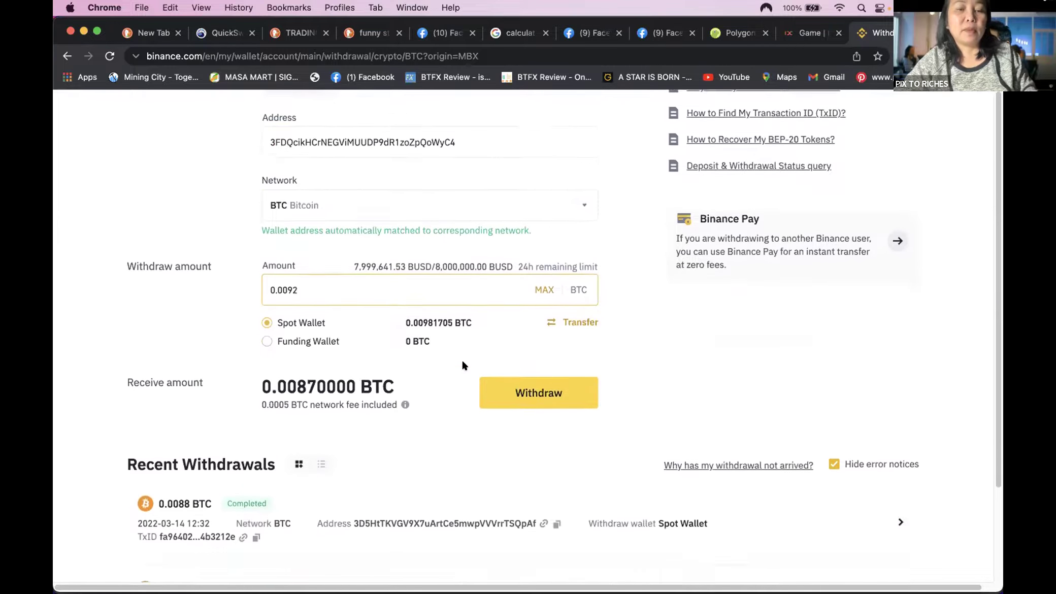
pyautogui.scroll(-2, 462, 366)
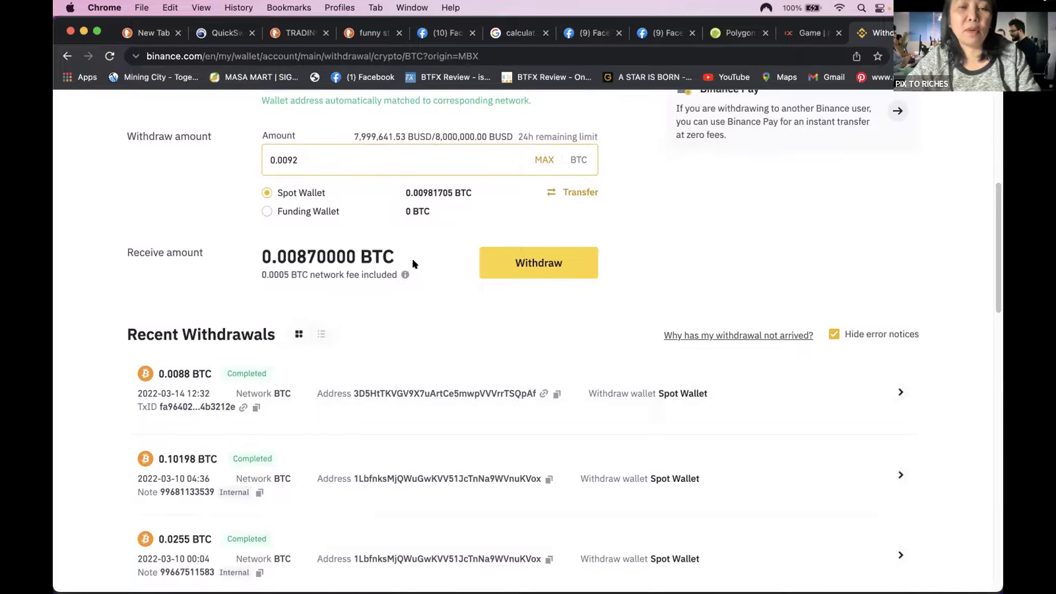
pyautogui.scroll(2, 472, 231)
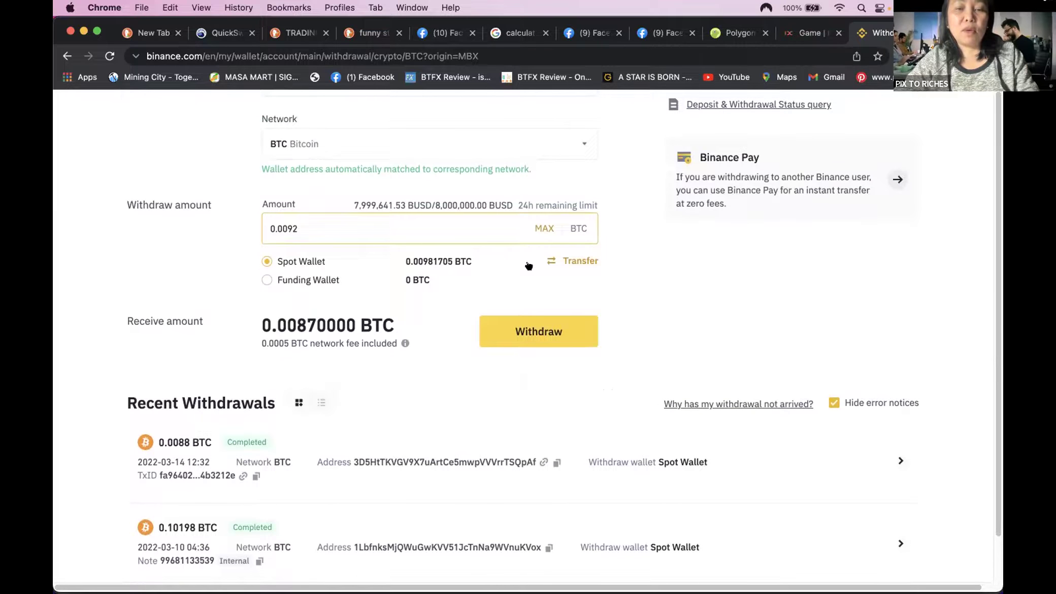
# Check the Crowd1 Bitcoin payment screenshot in the Facebook chat.
pyautogui.press('super+Tab')
pyautogui.press('super+Tab')
pyautogui.press('super+Tab')
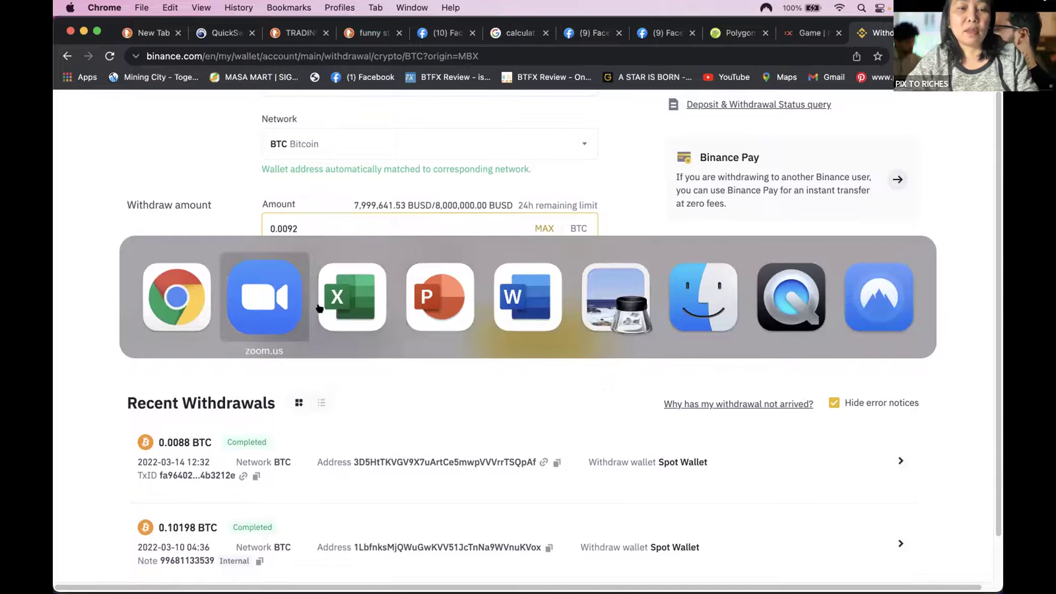
pyautogui.press('Escape')
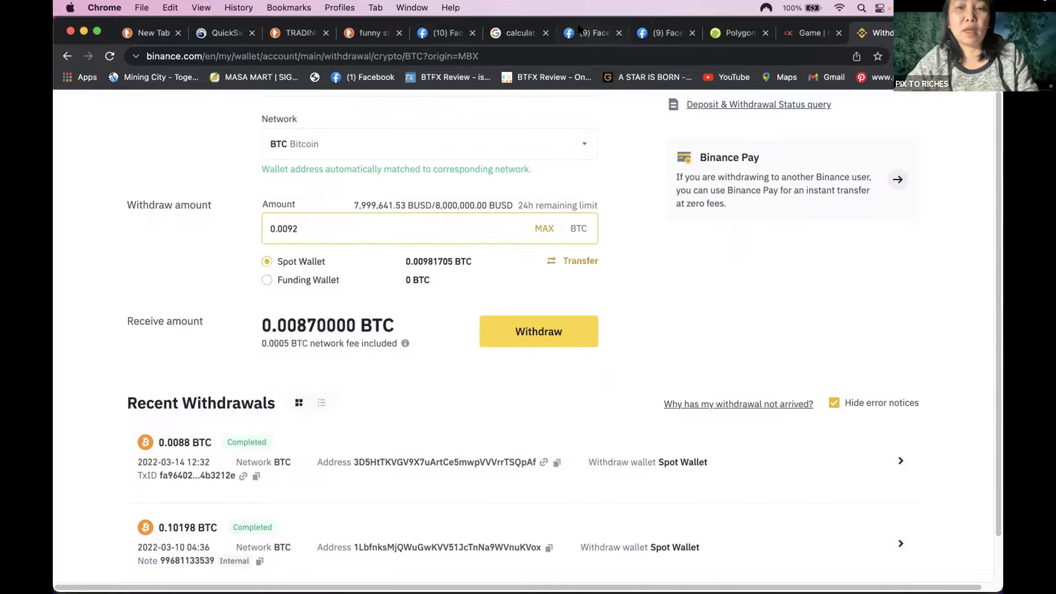
pyautogui.click(579, 31)
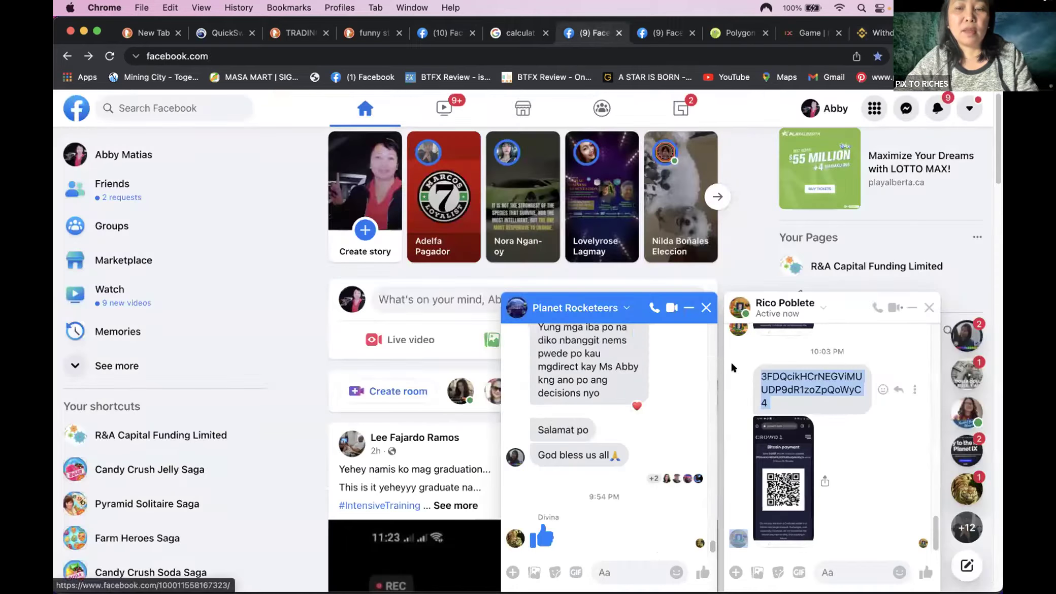
pyautogui.scroll(-3, 716, 370)
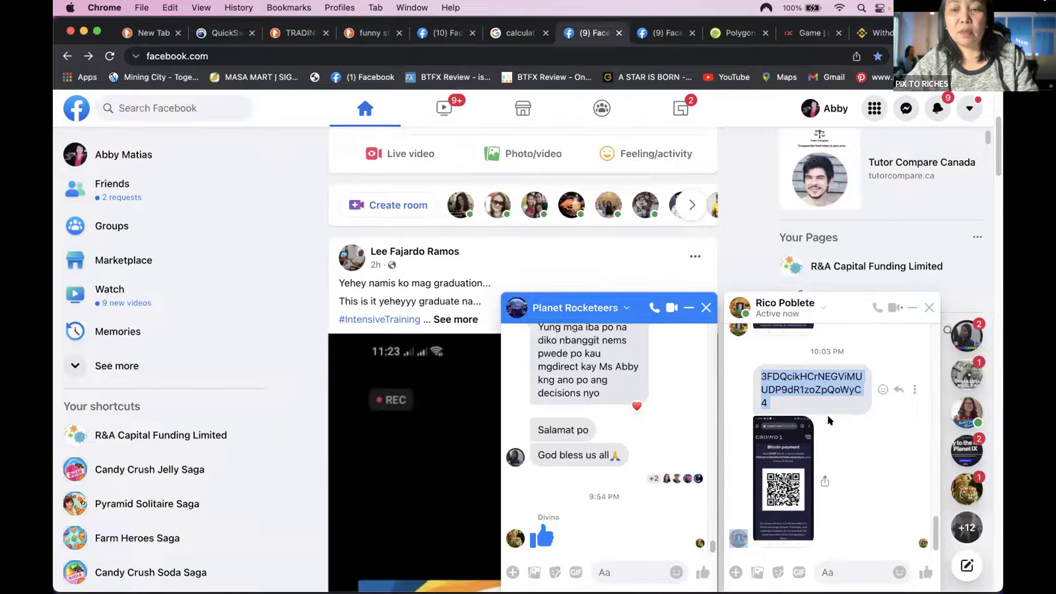
pyautogui.click(783, 480)
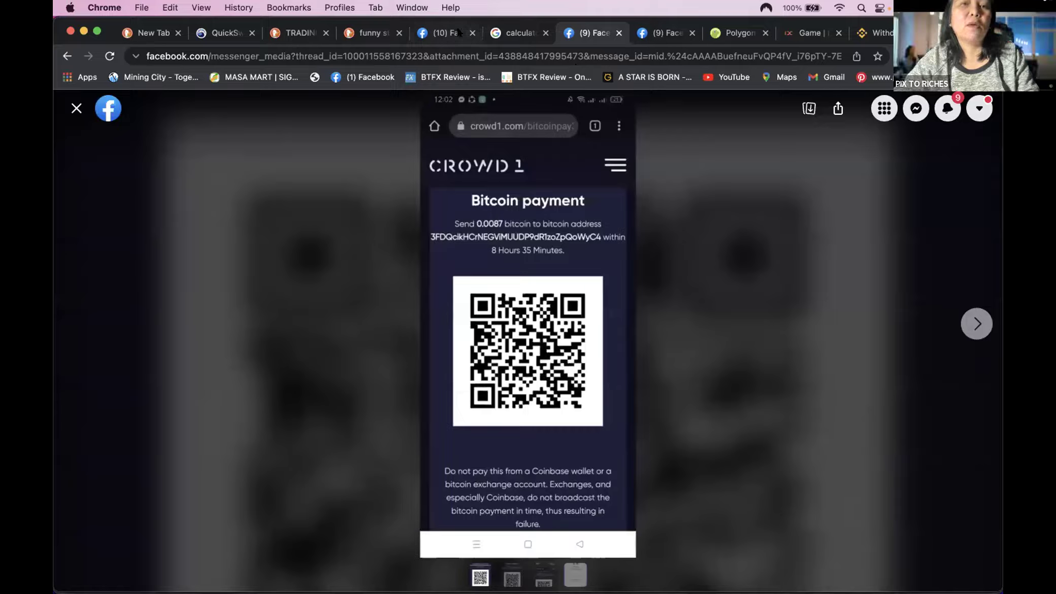
pyautogui.click(880, 33)
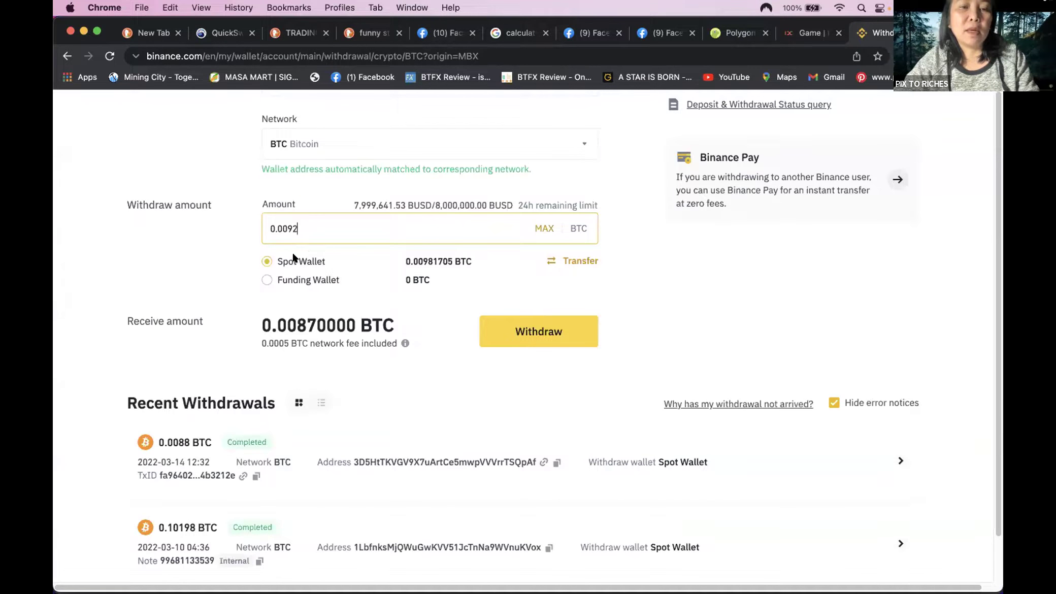
# Review the 0.0087 BTC receive amount after the 0.0005 BTC fee and submit the withdrawal.
pyautogui.scroll(-2, 330, 310)
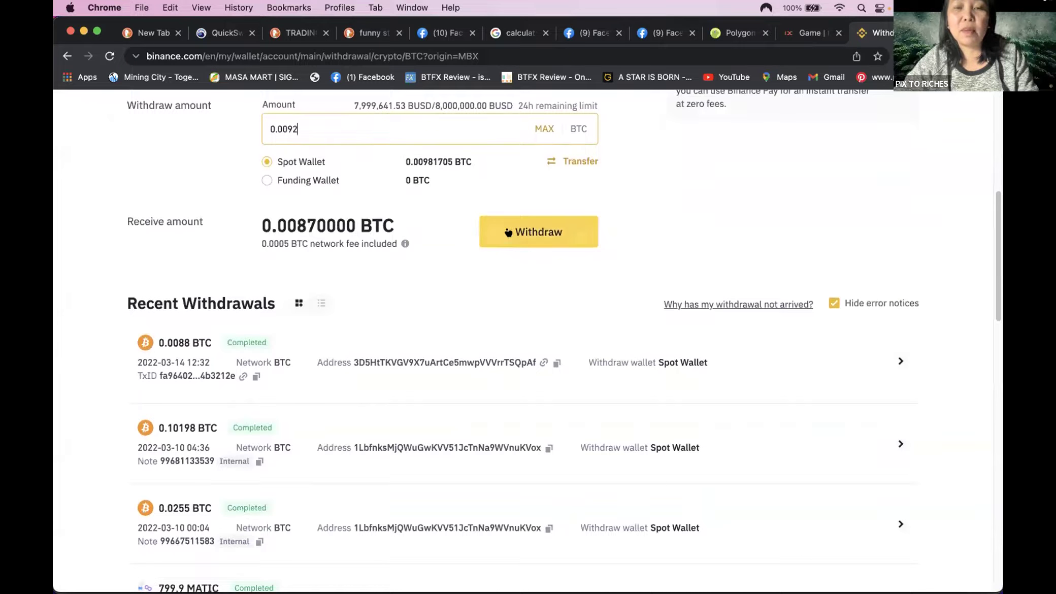
pyautogui.scroll(4, 480, 162)
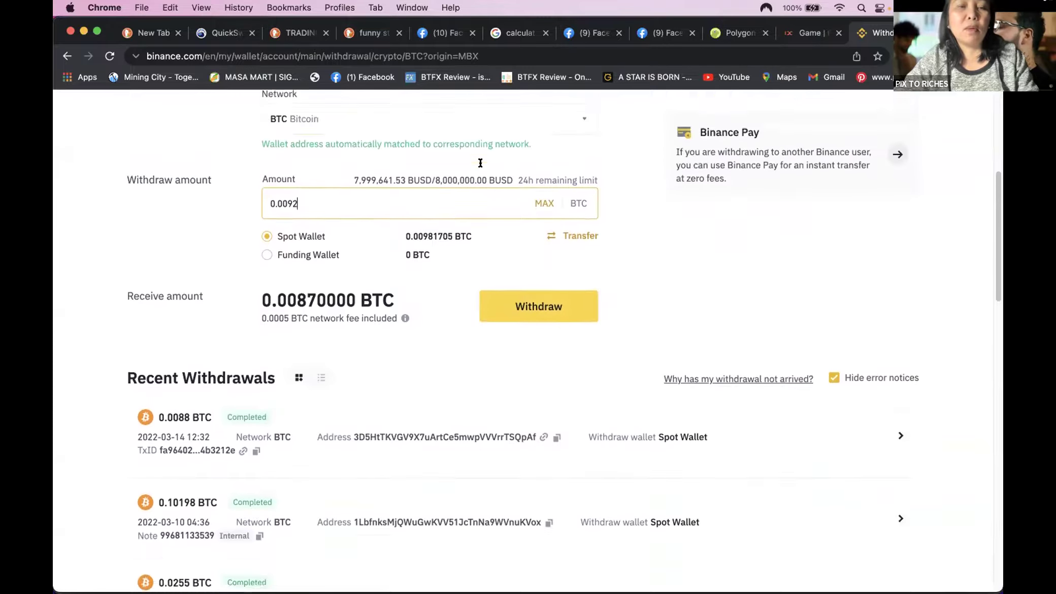
pyautogui.scroll(1, 480, 163)
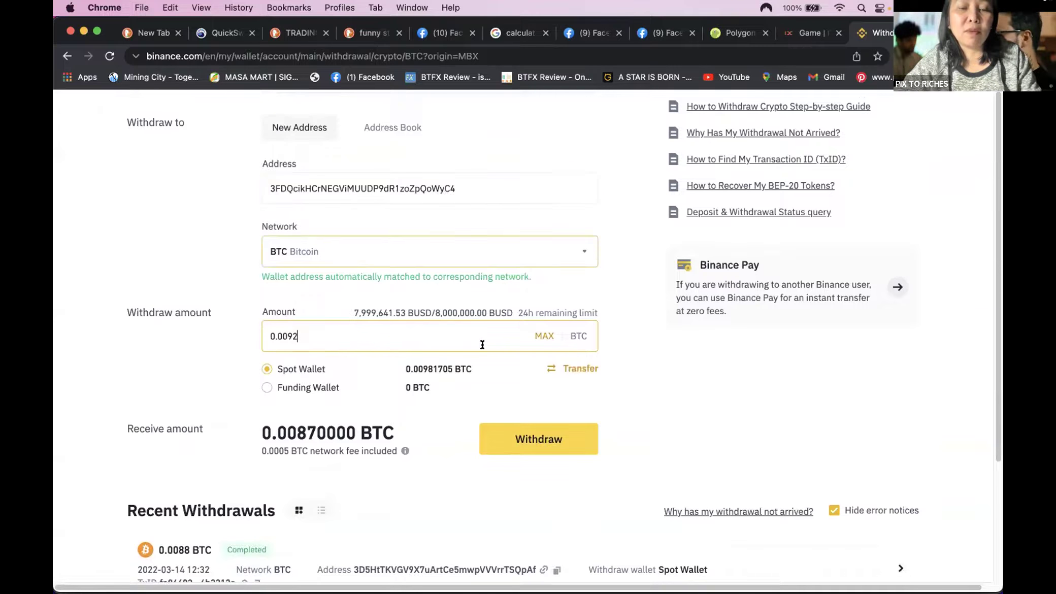
pyautogui.scroll(-5, 518, 299)
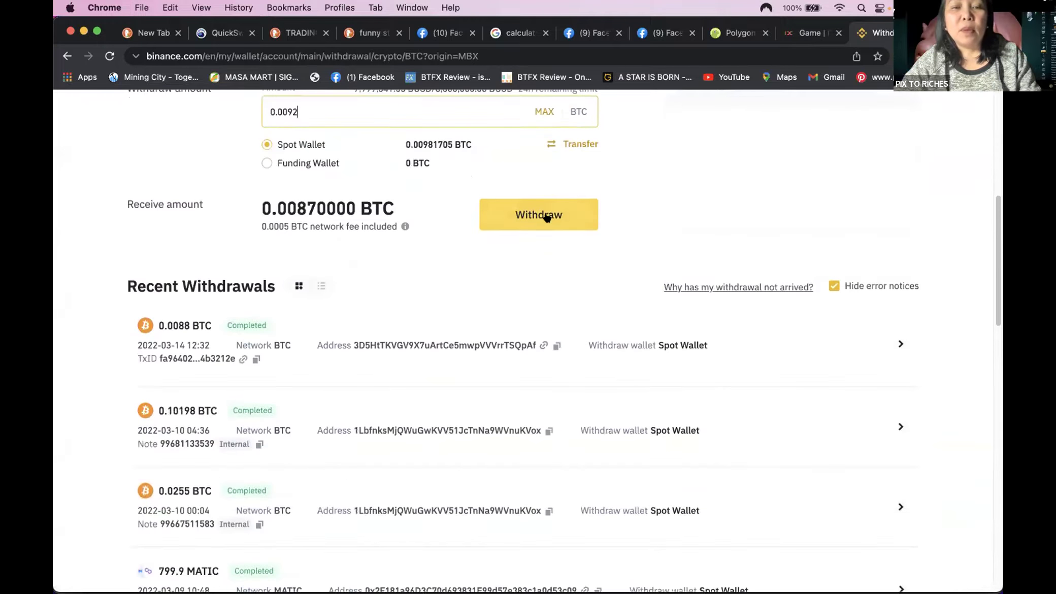
pyautogui.scroll(2, 504, 178)
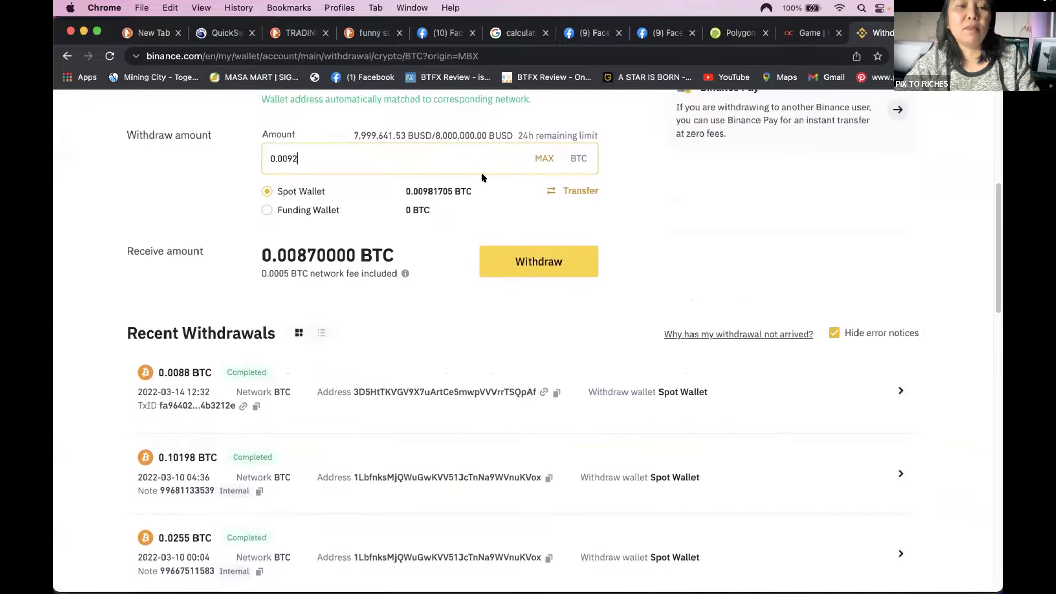
pyautogui.scroll(4, 482, 178)
pyautogui.click(548, 351)
# Confirm the withdrawal with the e-mail and phone verification codes and complete it.
pyautogui.scroll(-3, 558, 350)
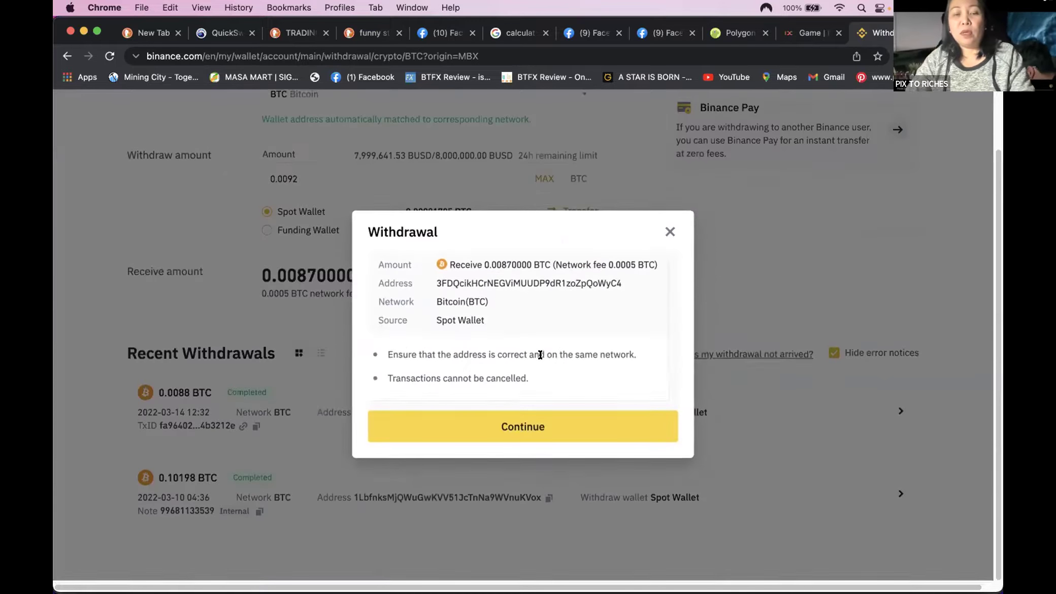
pyautogui.click(520, 424)
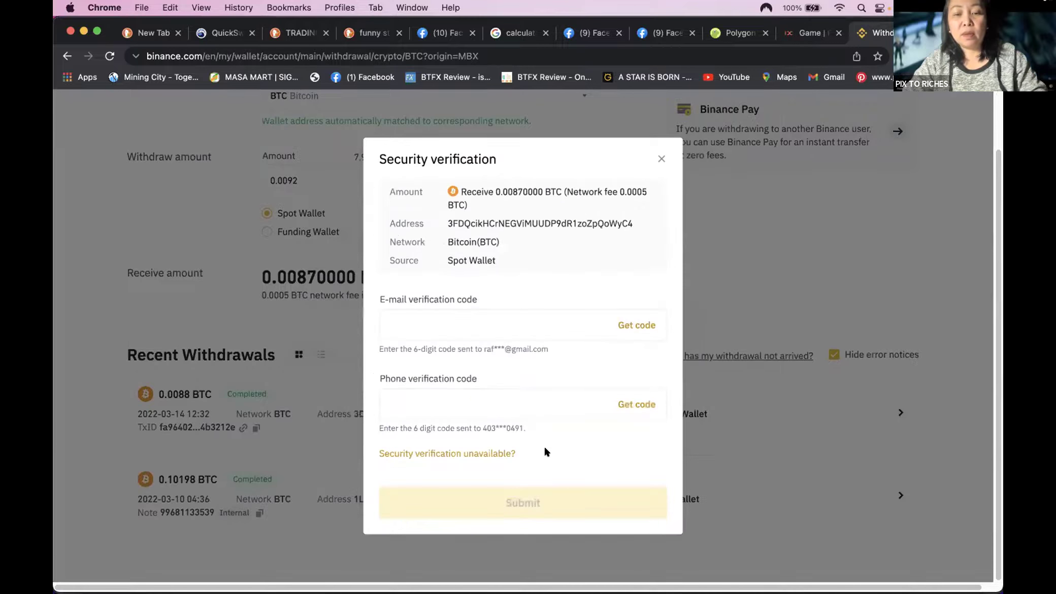
pyautogui.click(635, 326)
pyautogui.click(628, 403)
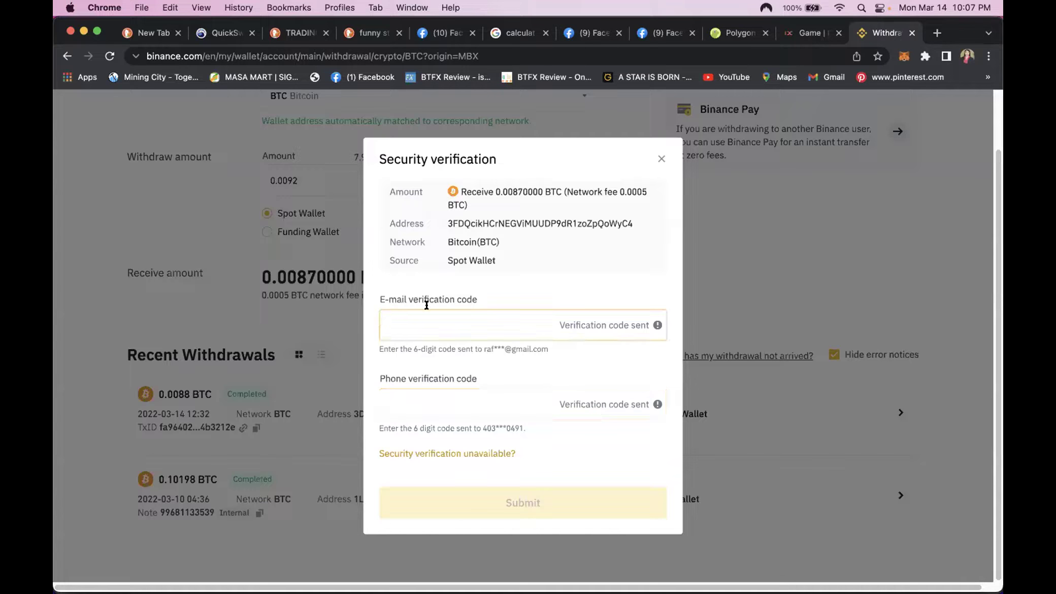
pyautogui.click(407, 322)
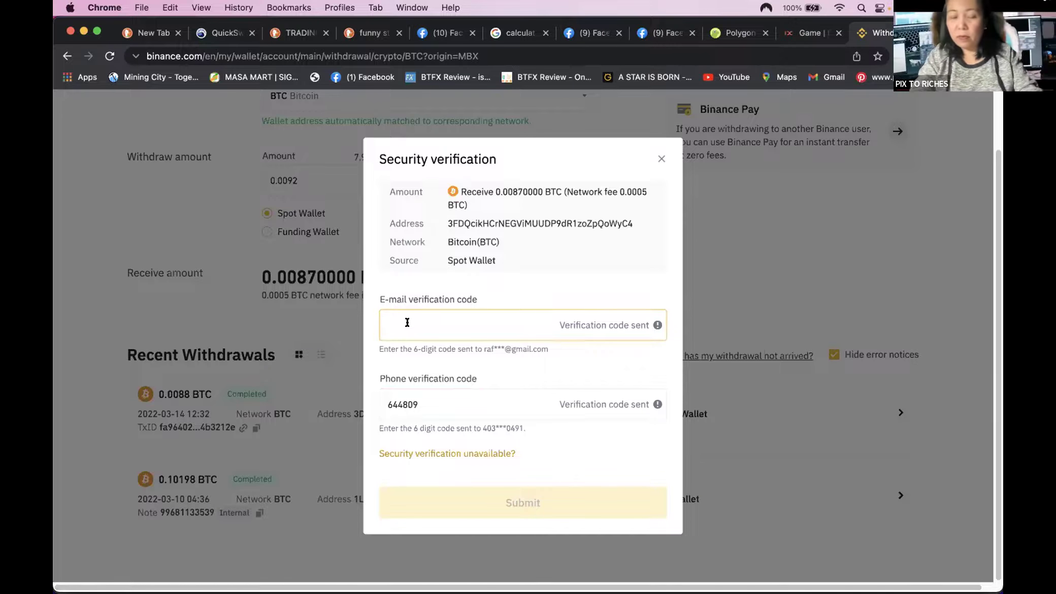
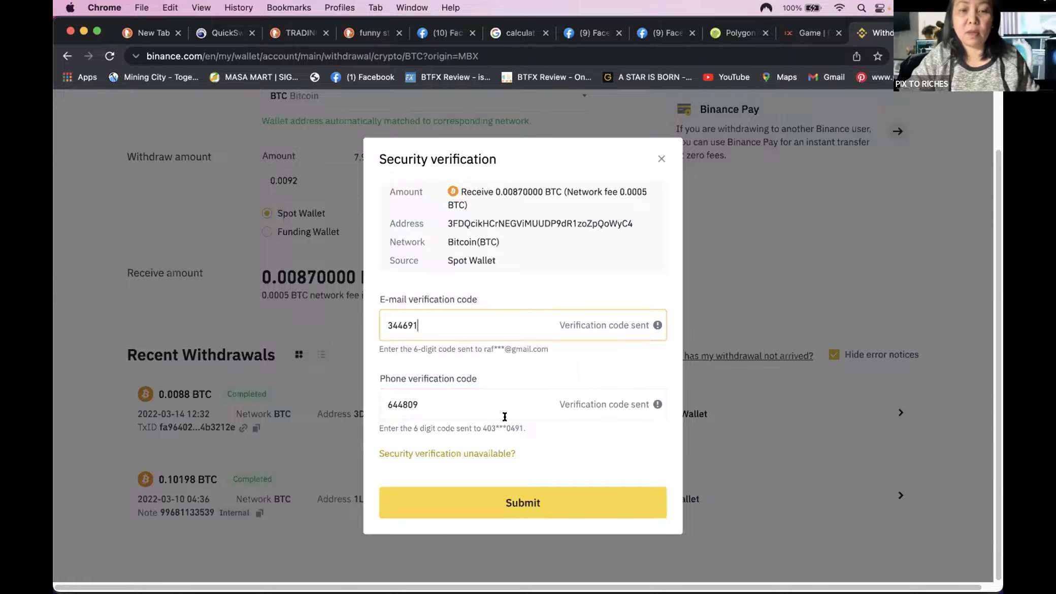
pyautogui.click(526, 493)
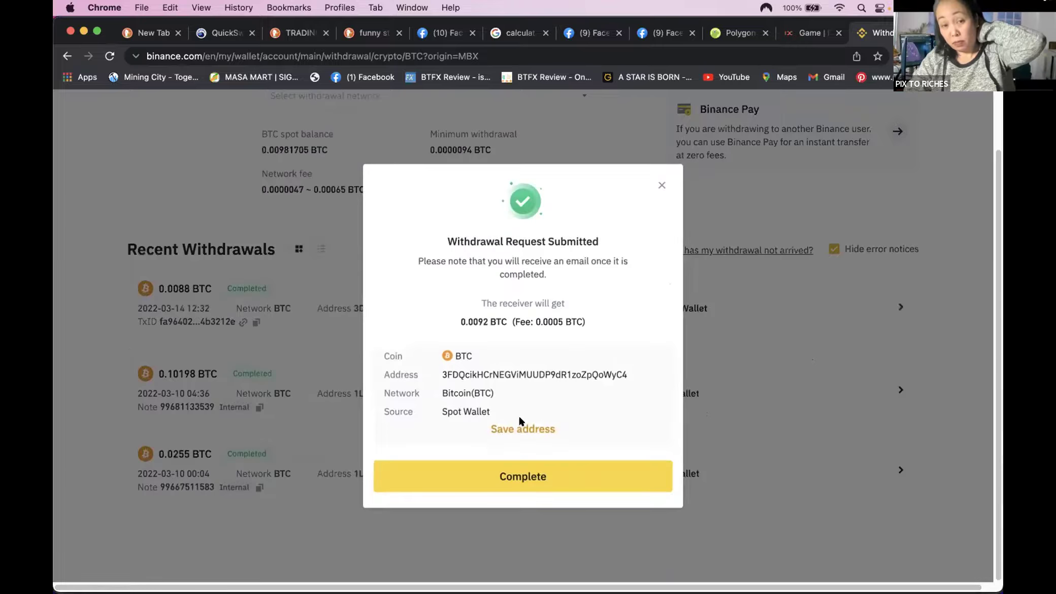
pyautogui.click(530, 477)
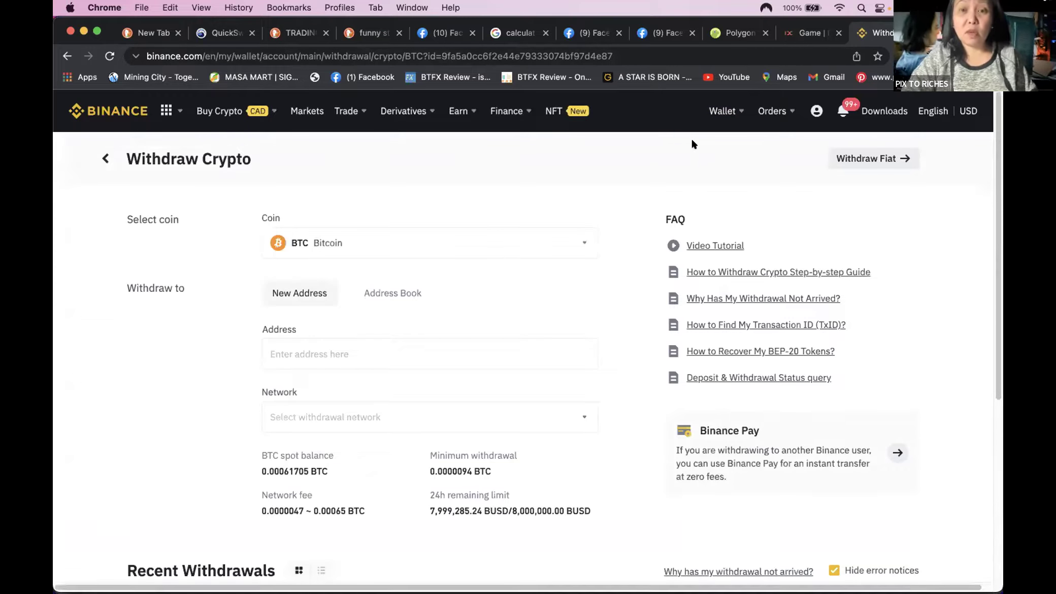
# Switch to the Planet IX Drones game tab.
pyautogui.moveTo(721, 126)
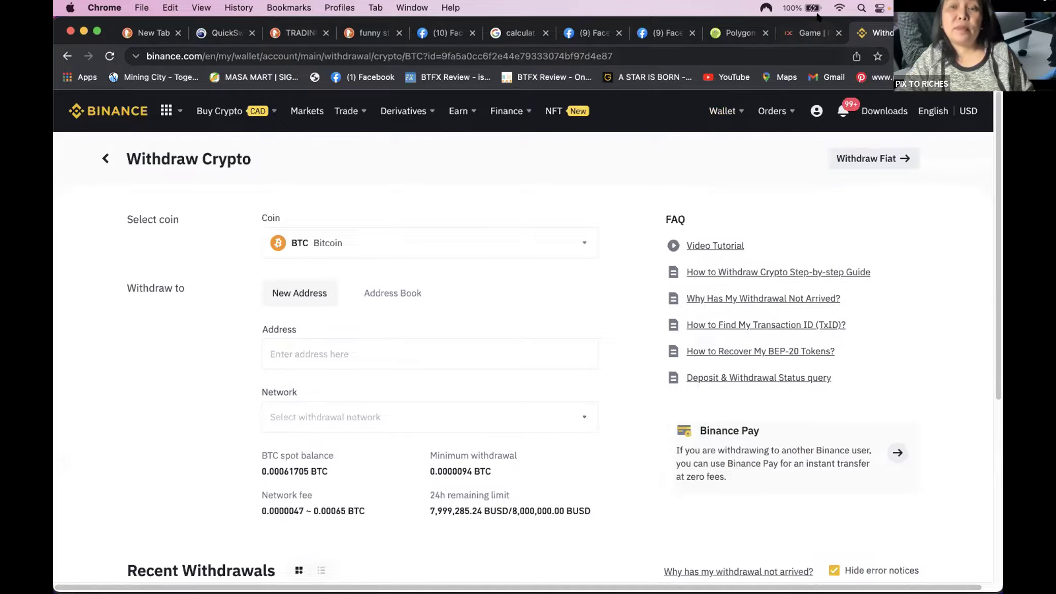
pyautogui.click(792, 32)
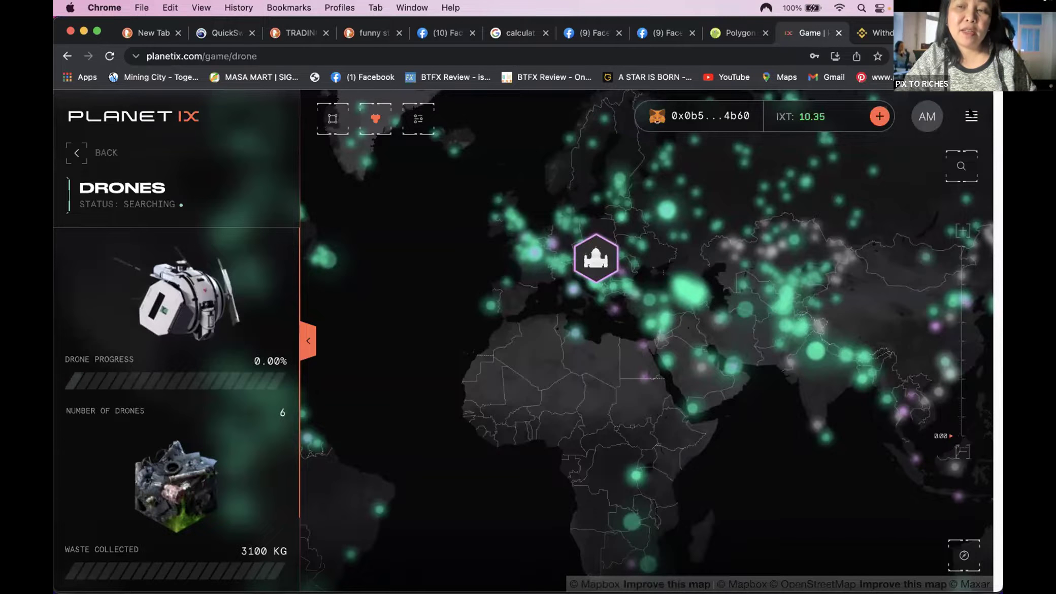
pyautogui.click(926, 117)
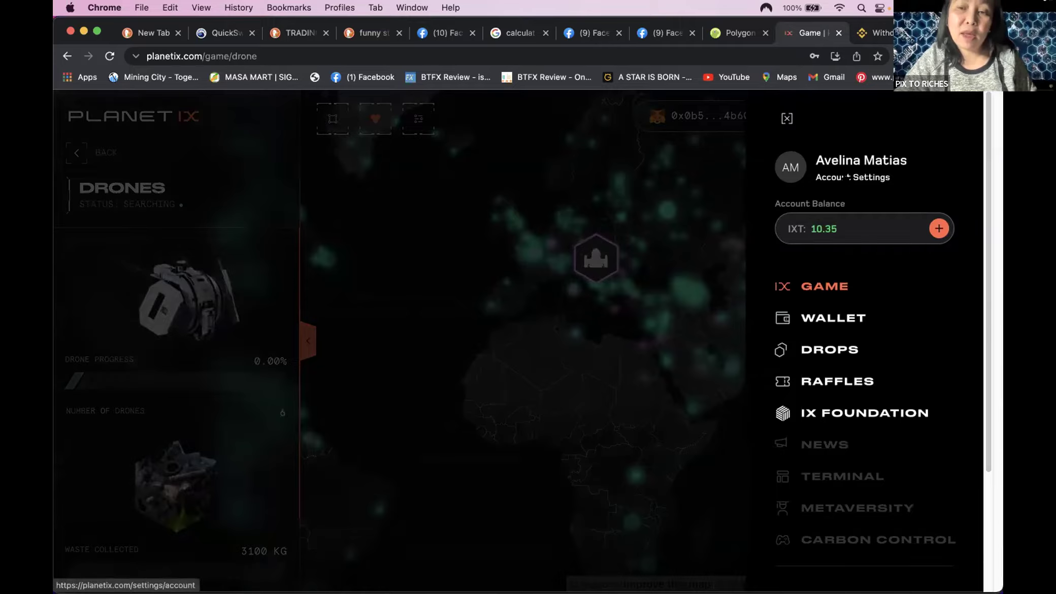
# Open Planet IX Account Settings and check the MetaMask wallet popup.
pyautogui.click(847, 176)
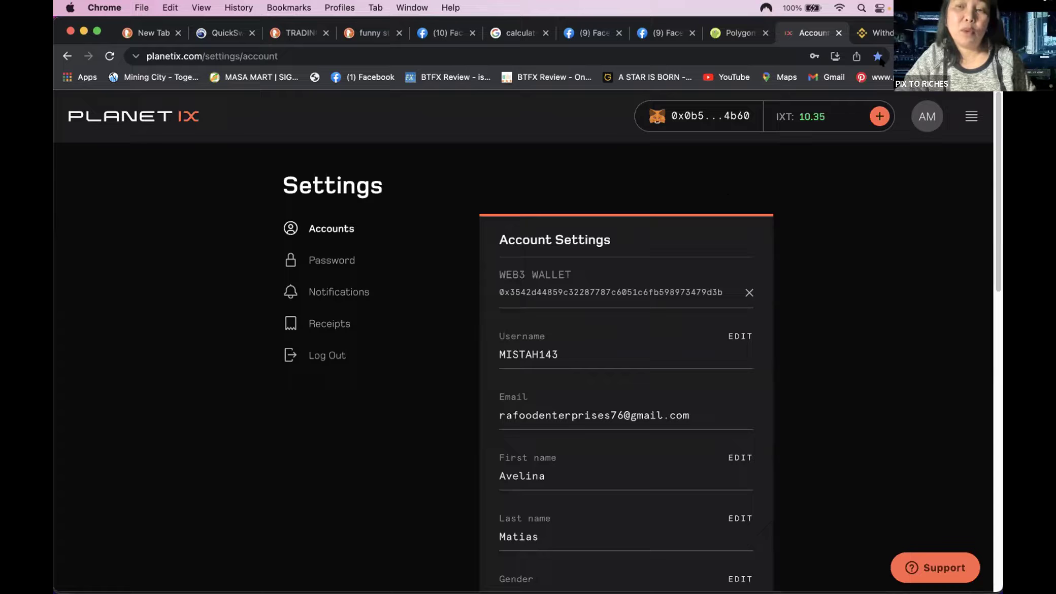
pyautogui.hotkey('alt', 'shift', 'm')
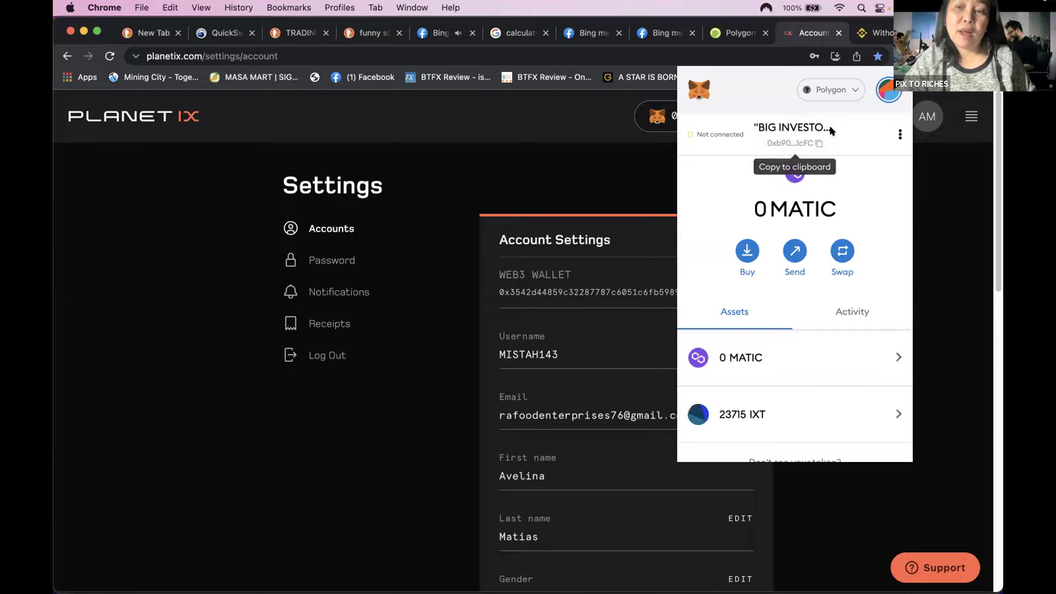
pyautogui.press('Escape')
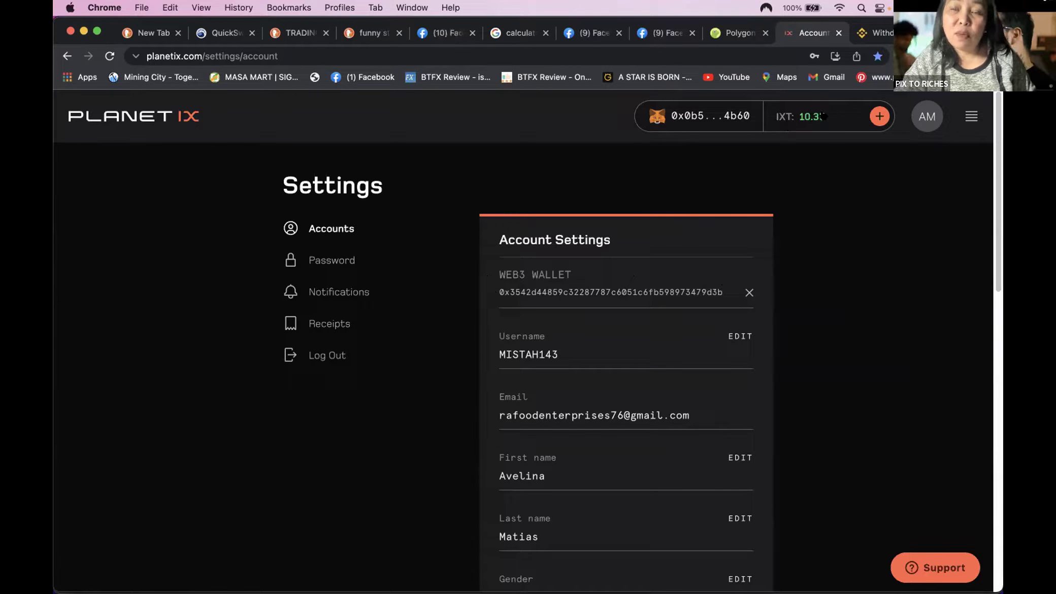
pyautogui.click(749, 293)
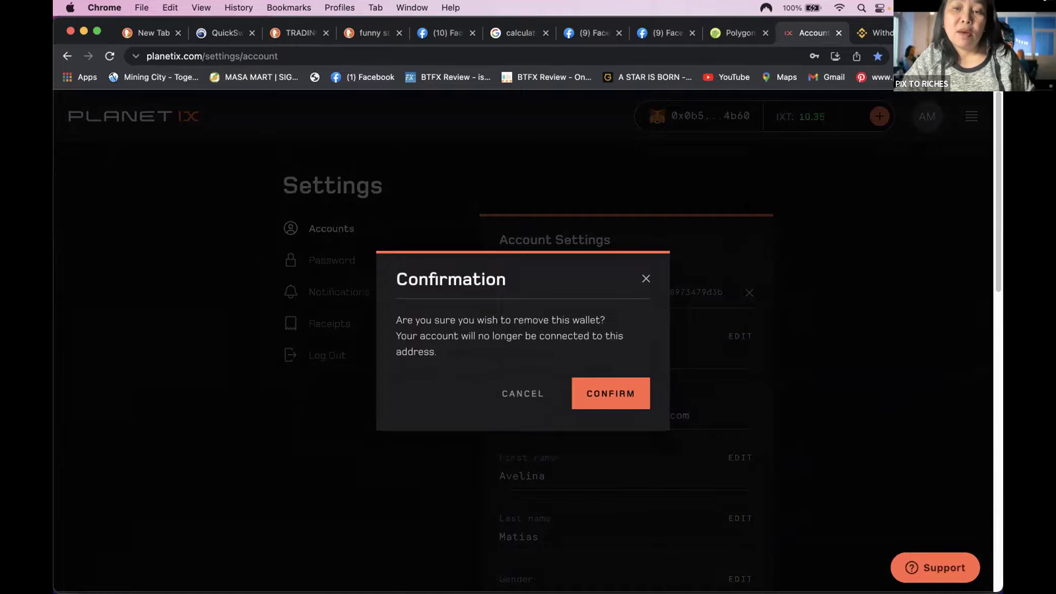
# Remove the currently linked Web3 wallet from the Planet IX account.
pyautogui.click(567, 186)
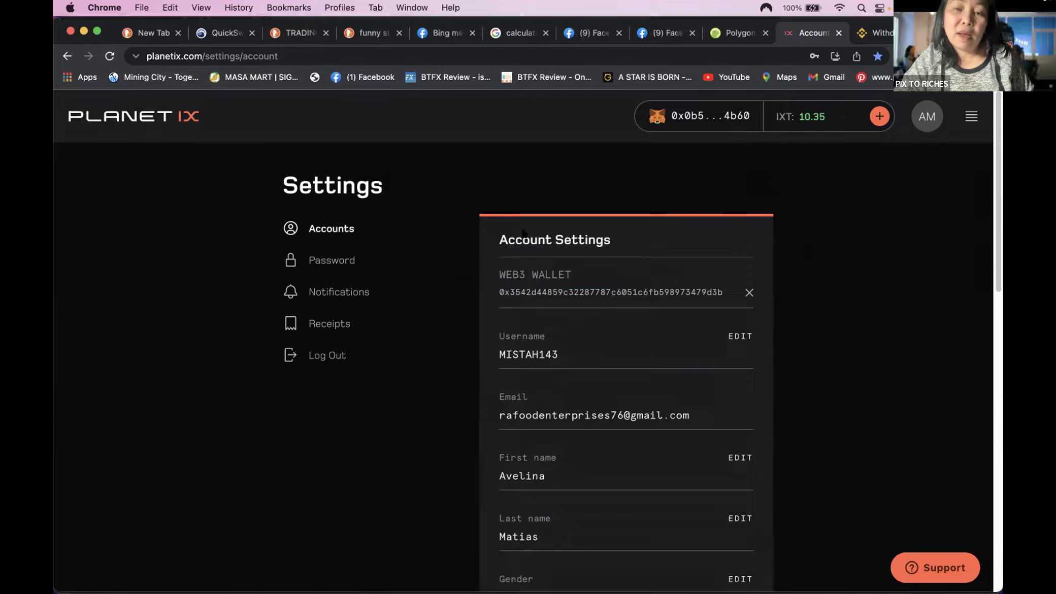
pyautogui.click(748, 293)
pyautogui.click(624, 392)
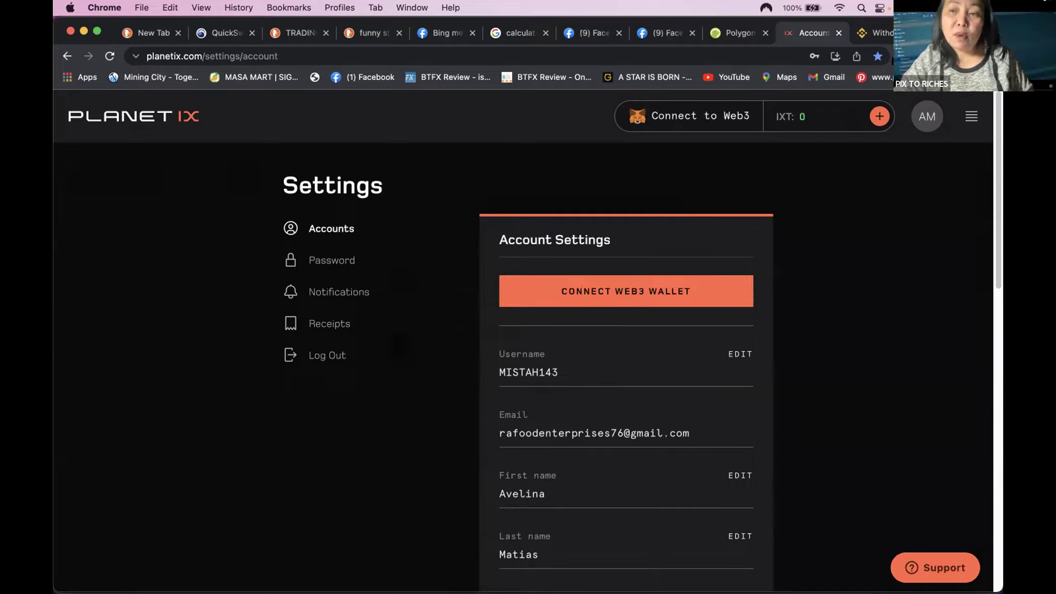
# Switch MetaMask to a different account and copy its wallet address.
pyautogui.click(898, 56)
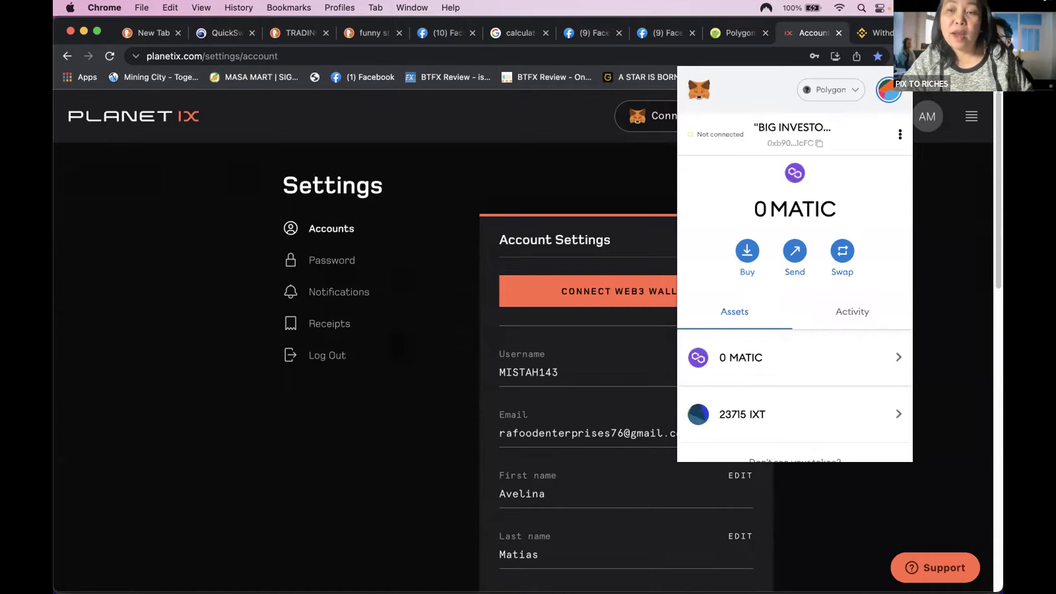
pyautogui.click(887, 91)
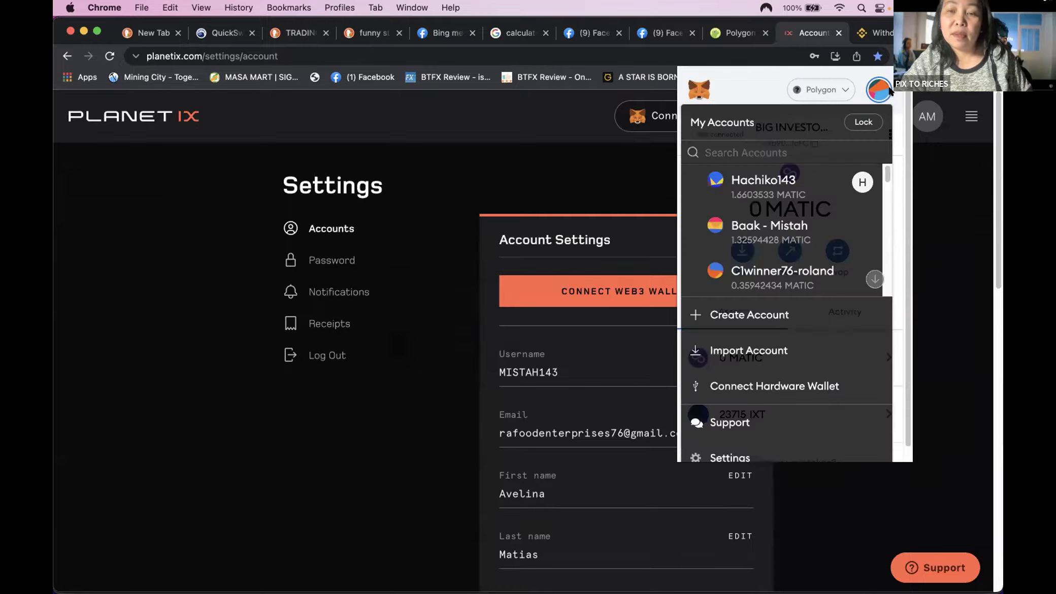
pyautogui.click(761, 230)
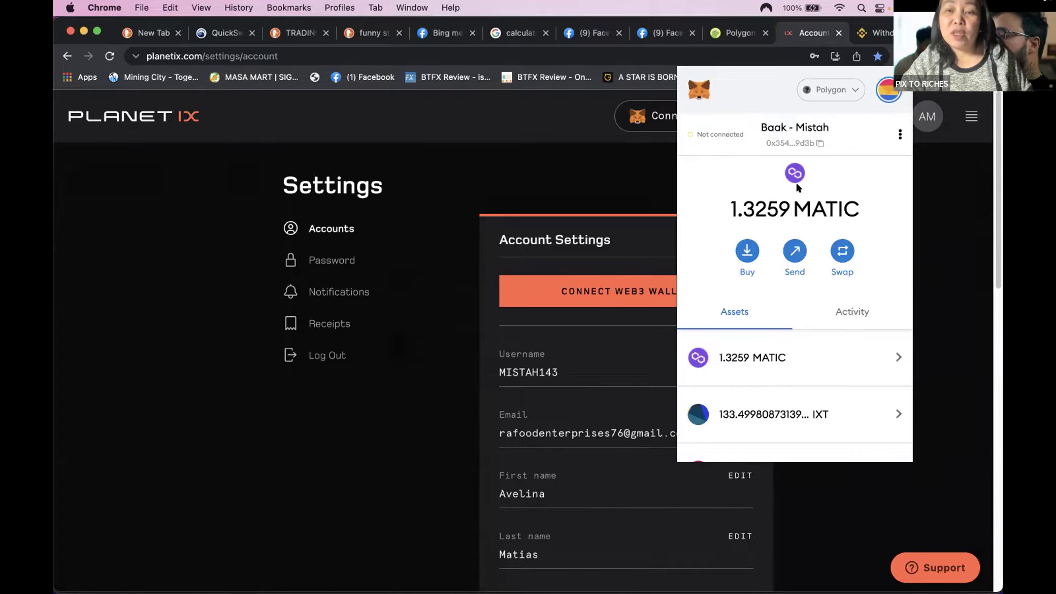
pyautogui.click(804, 144)
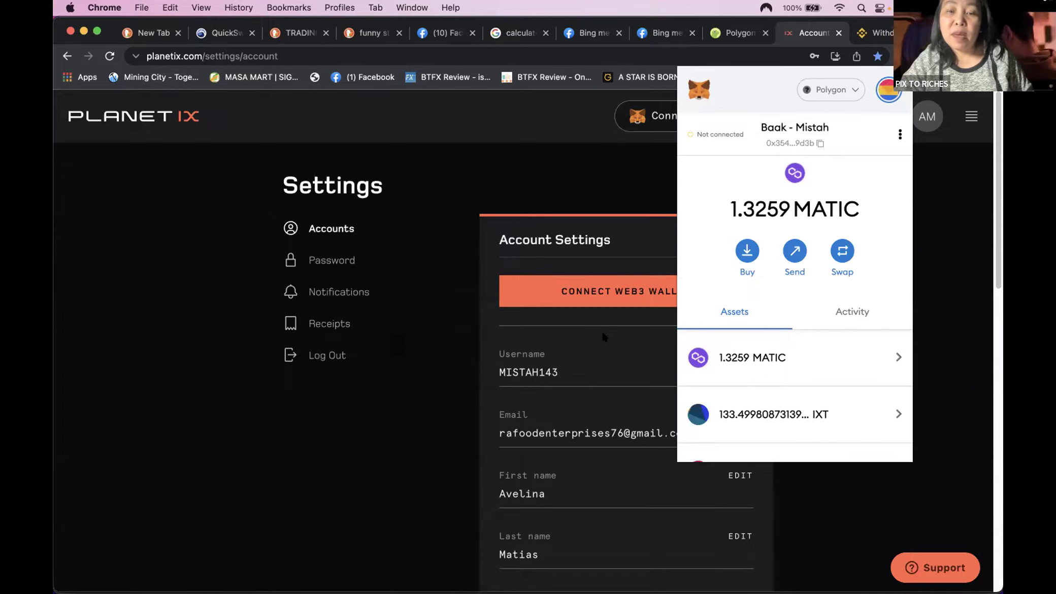
pyautogui.click(609, 335)
# Link the newly selected MetaMask account as the account's Web3 wallet.
pyautogui.click(652, 279)
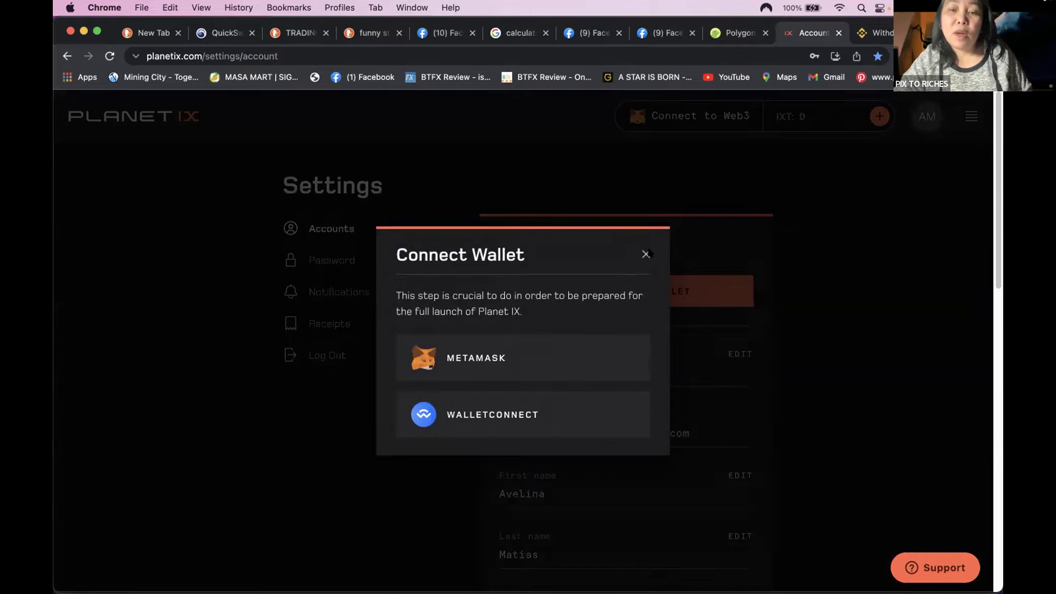
pyautogui.click(642, 254)
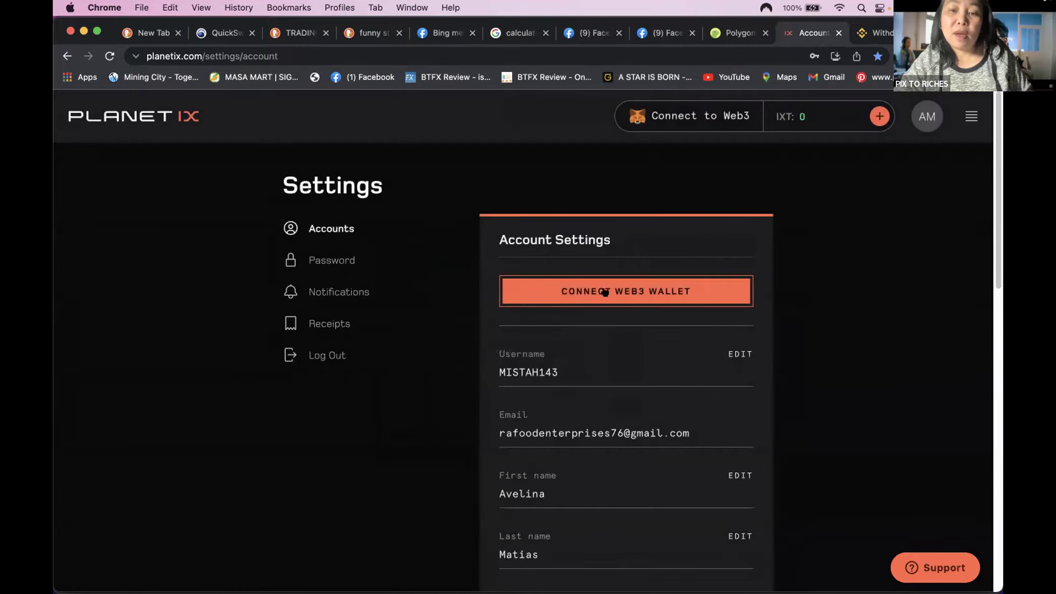
pyautogui.click(603, 292)
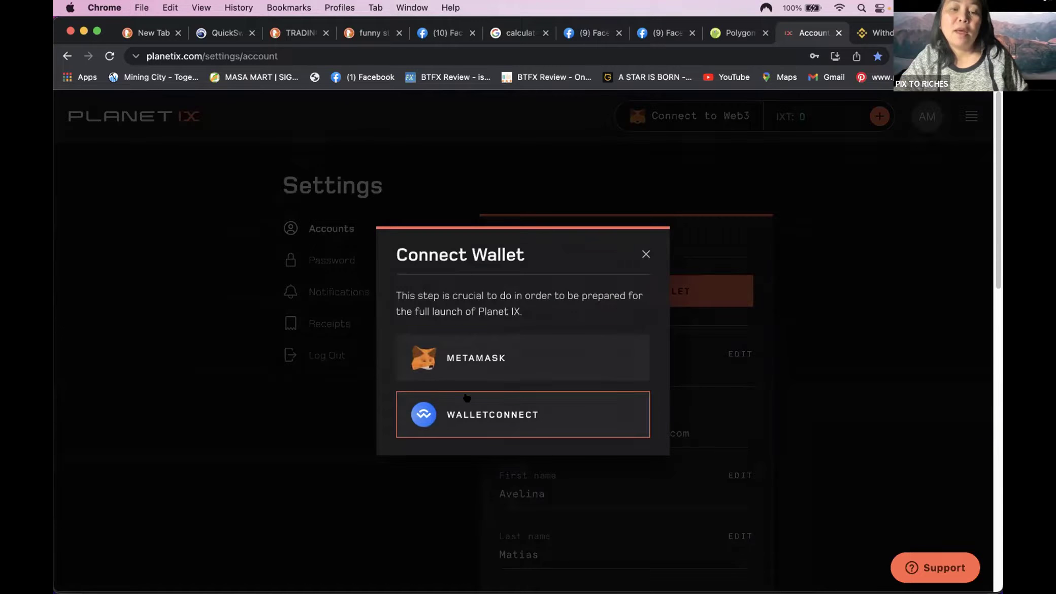
pyautogui.click(482, 359)
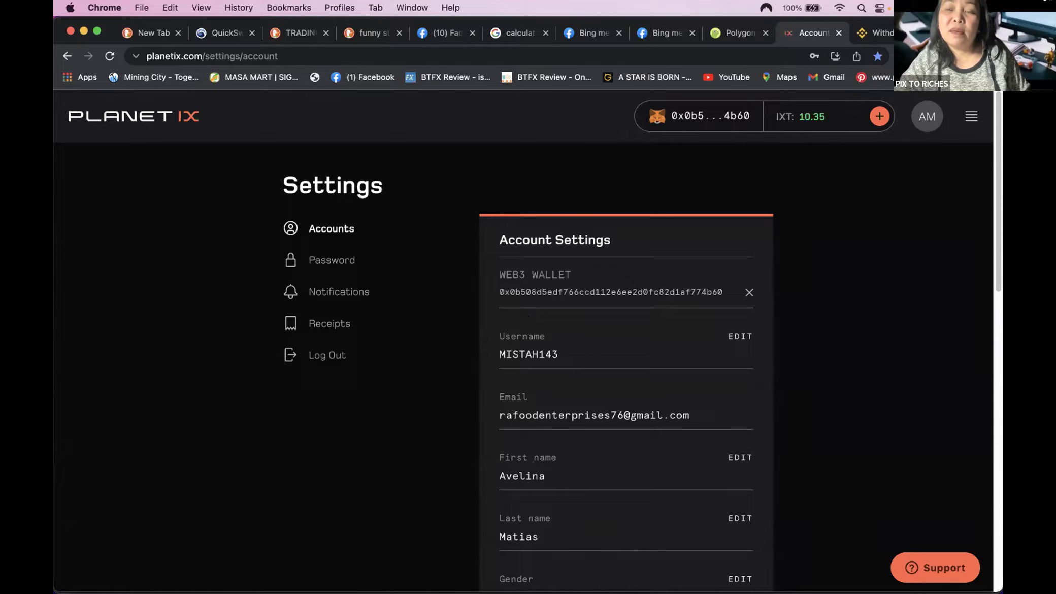
# Switch MetaMask back to the account currently linked to Planet IX.
pyautogui.hotkey('alt', 'shift', 'm')
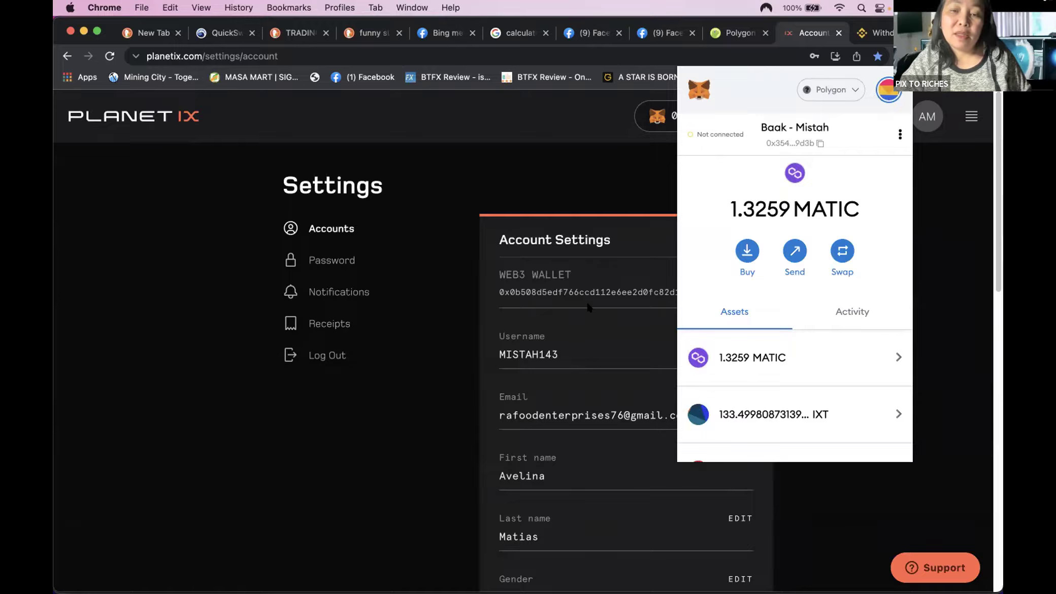
pyautogui.press('Escape')
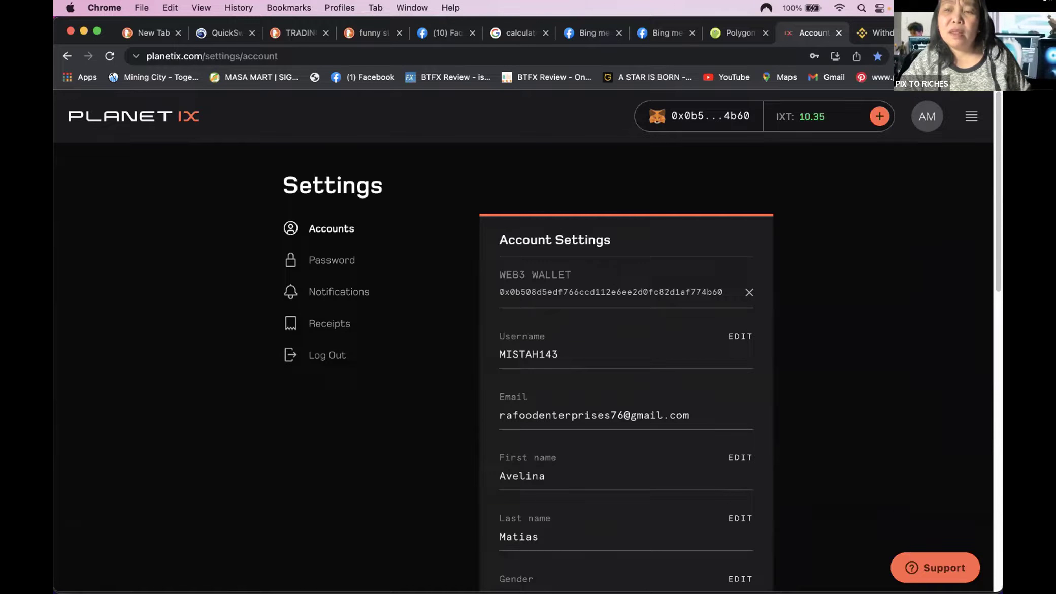
pyautogui.click(900, 56)
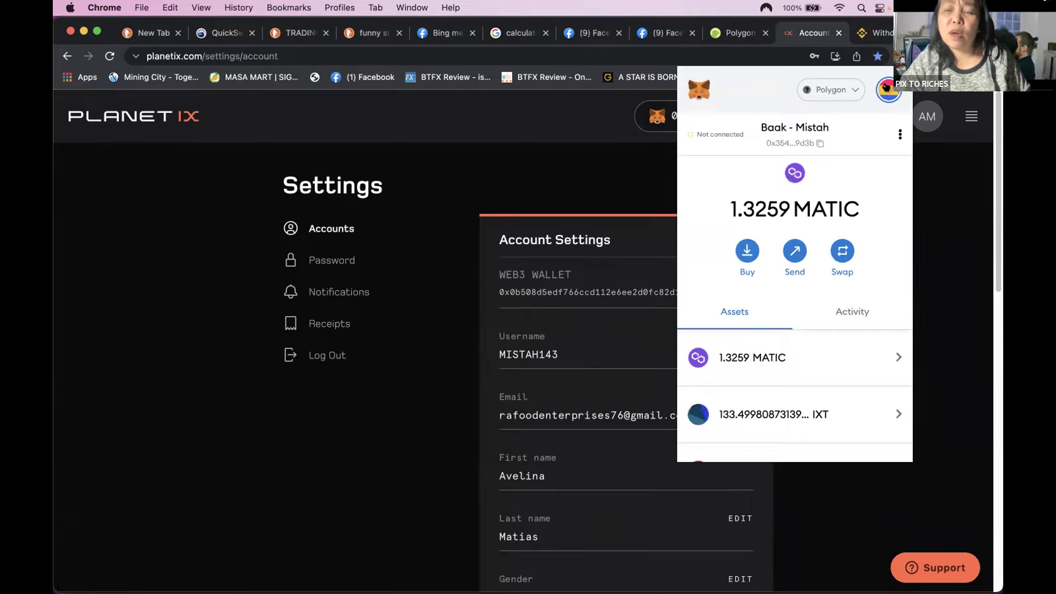
pyautogui.click(884, 90)
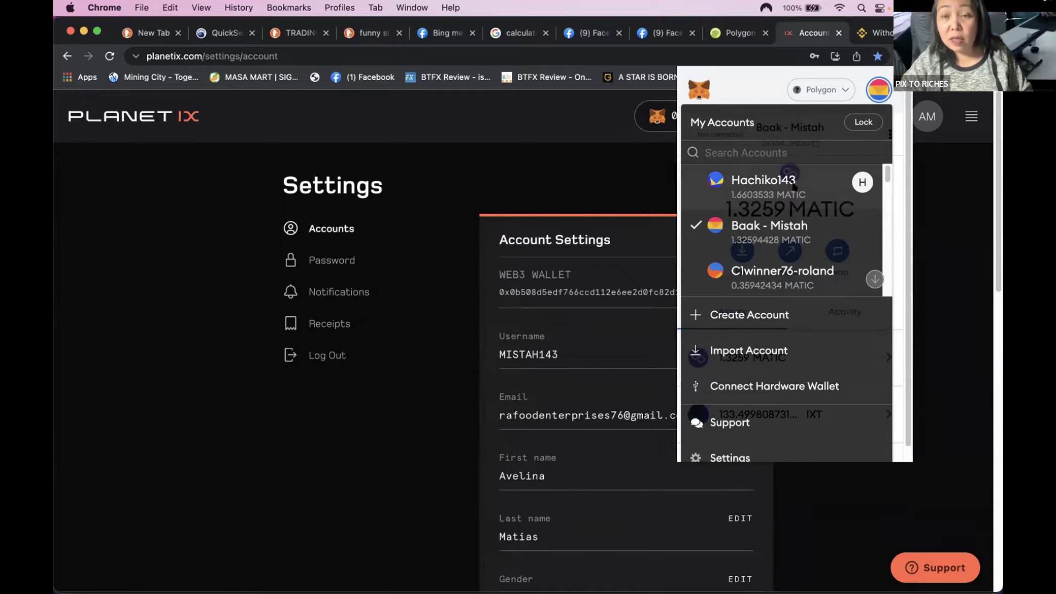
pyautogui.click(790, 183)
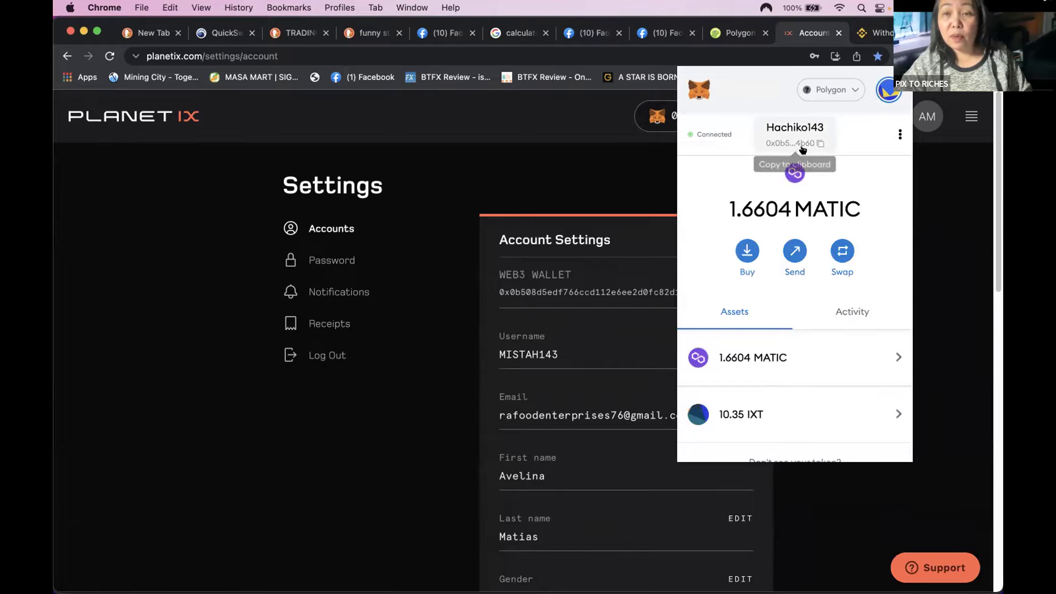
pyautogui.click(609, 293)
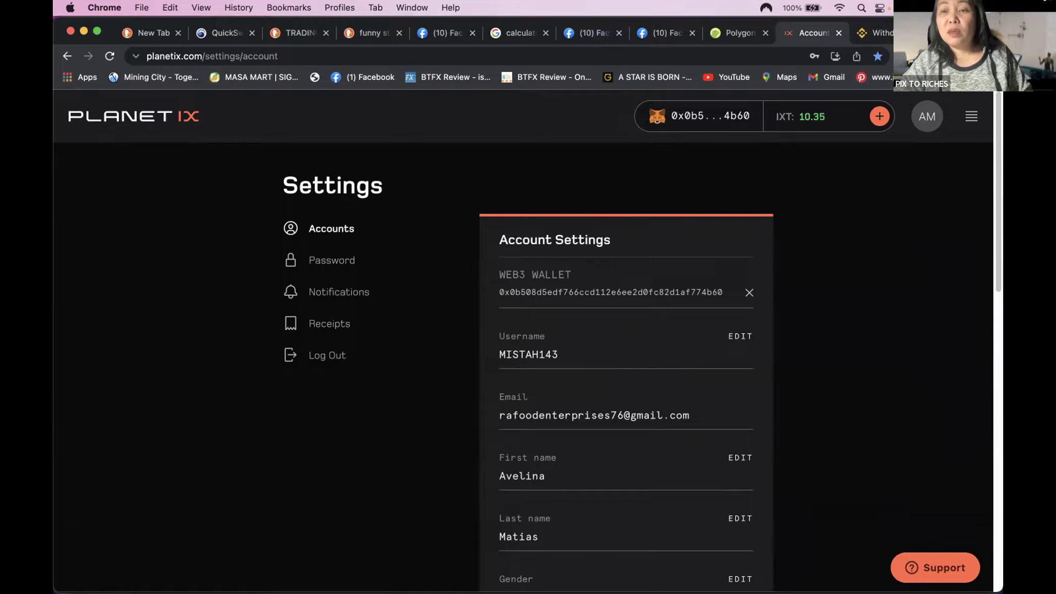
# Disconnect planetix.com from that MetaMask account's connected sites.
pyautogui.click(901, 56)
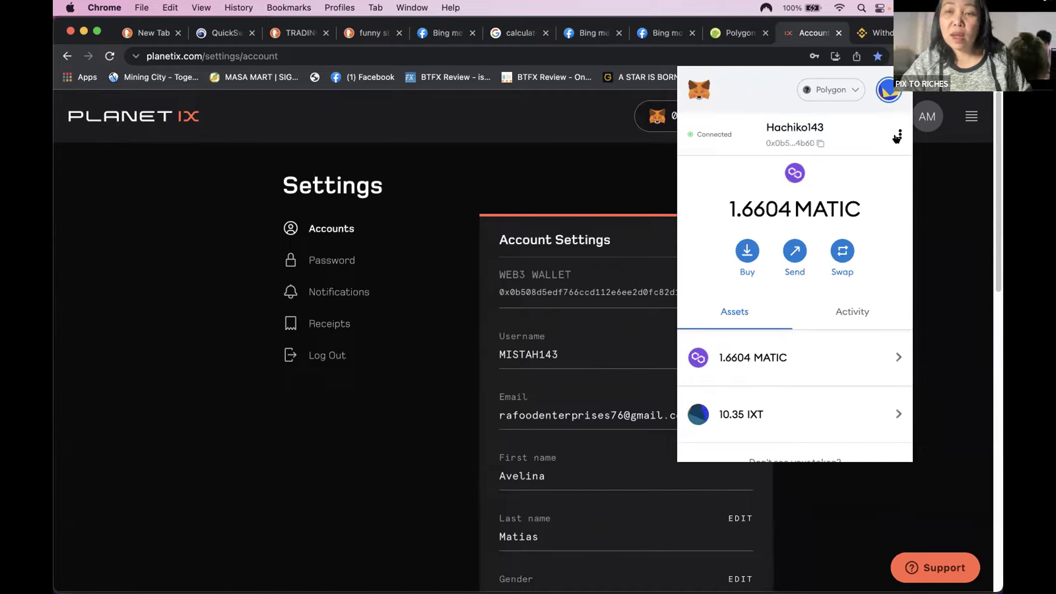
pyautogui.click(898, 135)
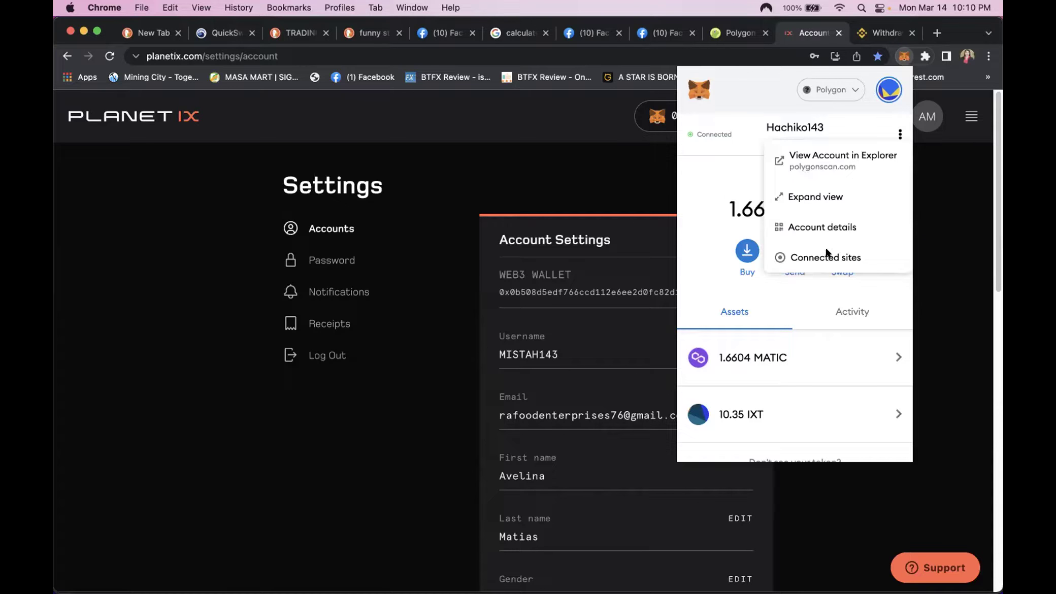
pyautogui.click(825, 257)
pyautogui.click(860, 321)
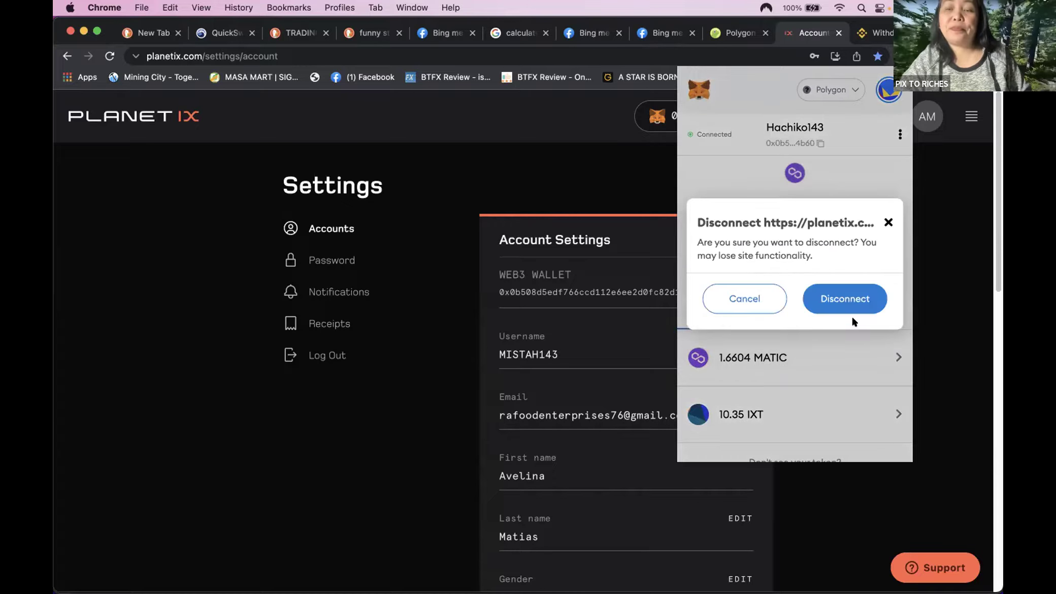
pyautogui.click(834, 308)
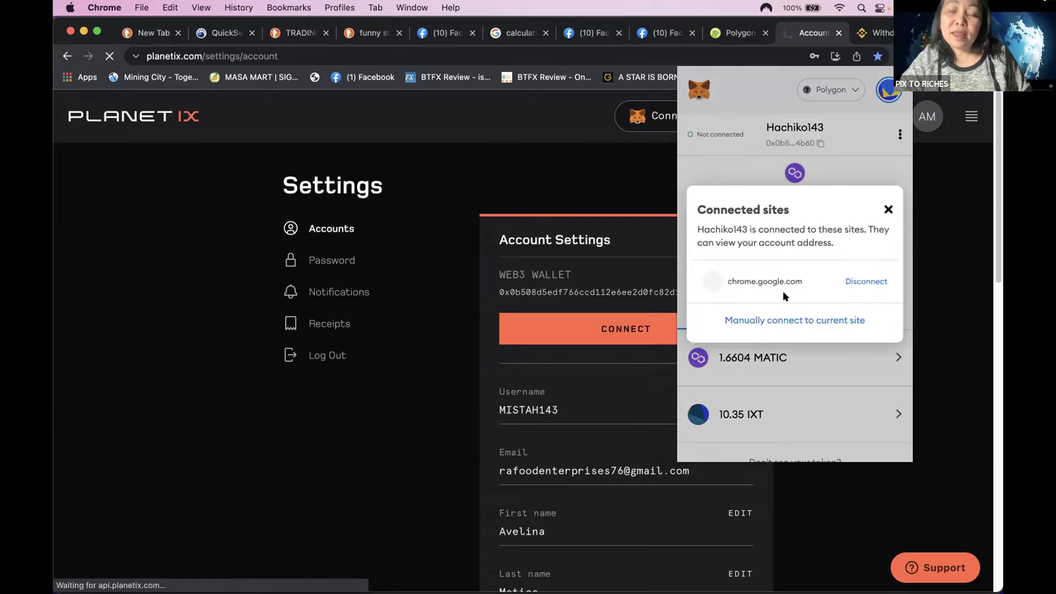
pyautogui.click(887, 209)
# Remove the linked Web3 wallet in Planet IX Account Settings and confirm.
pyautogui.click(645, 267)
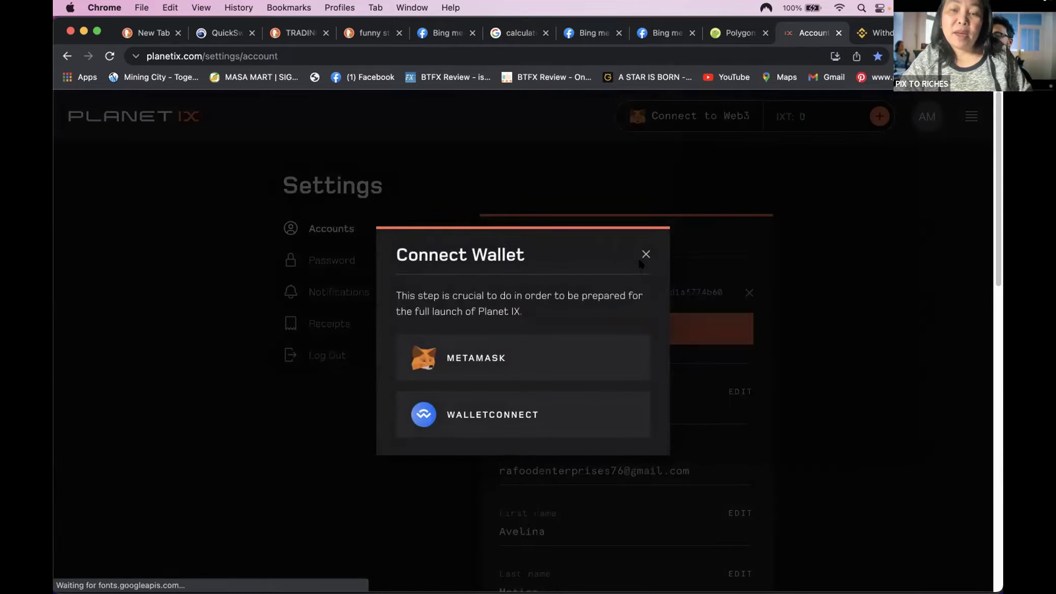
pyautogui.click(643, 254)
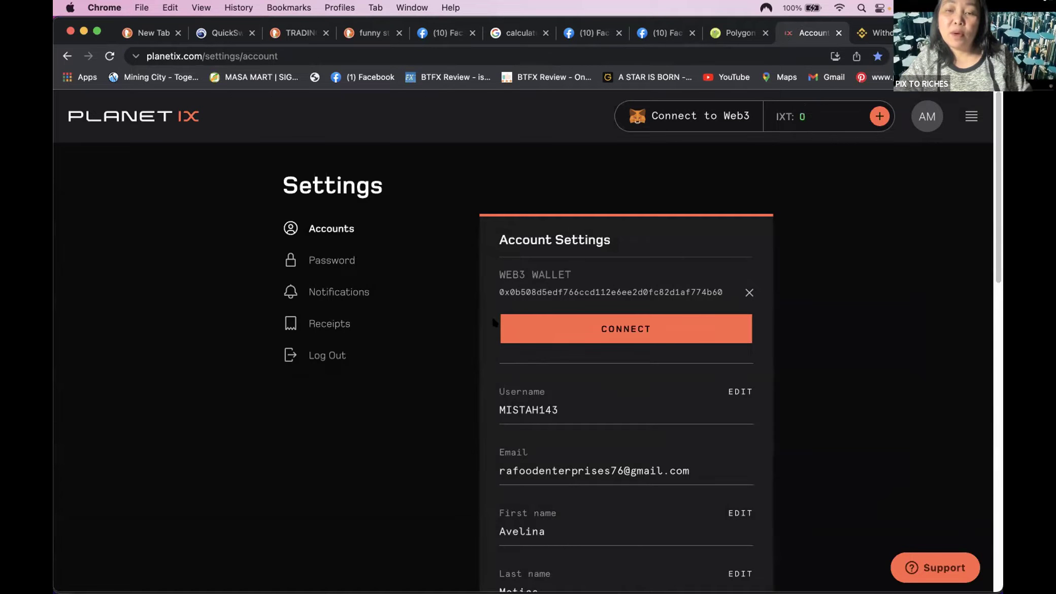
pyautogui.click(749, 293)
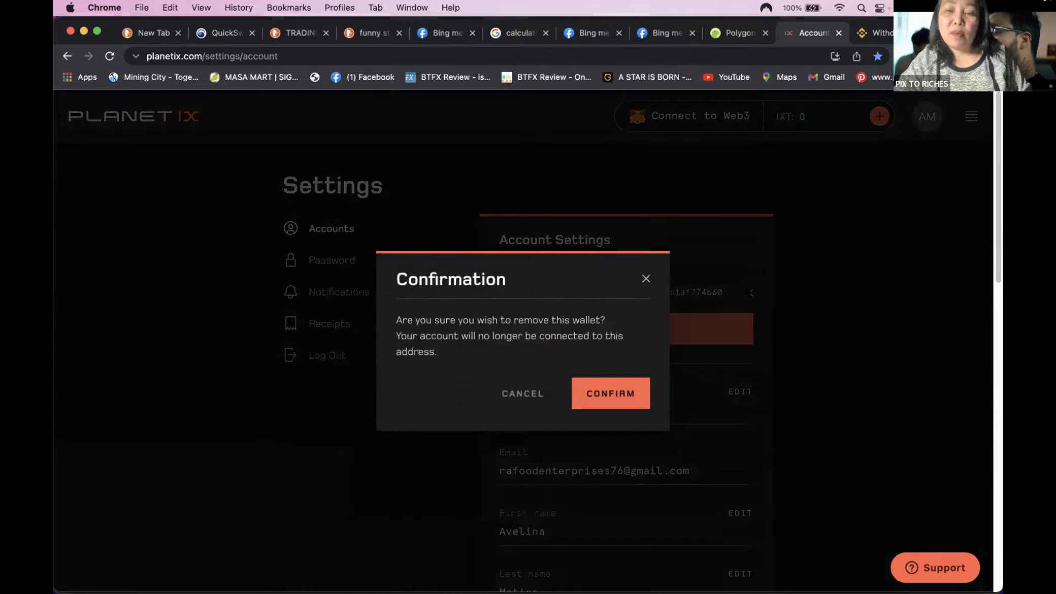
pyautogui.click(603, 397)
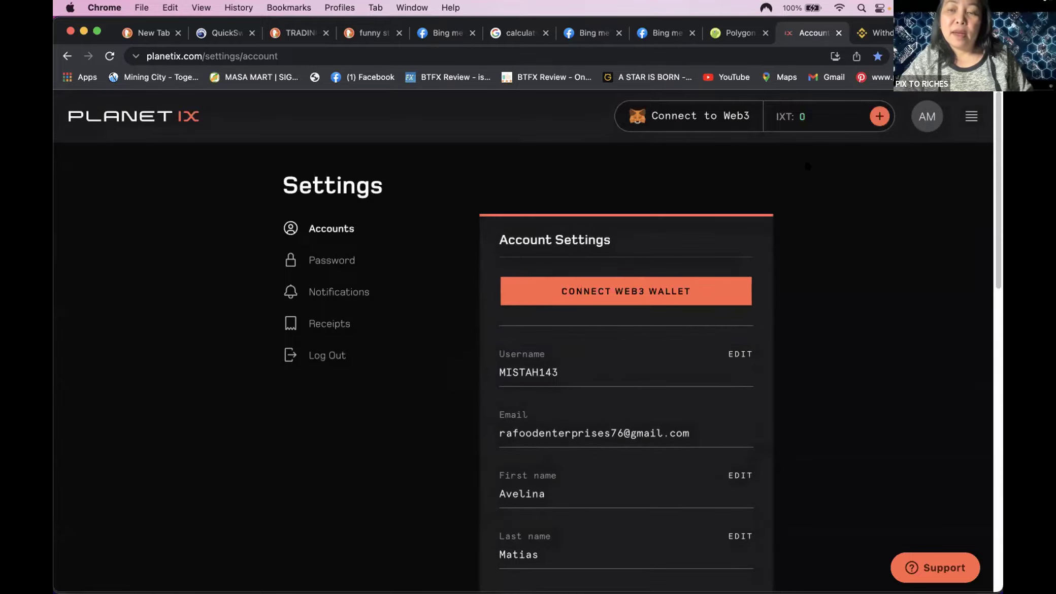
pyautogui.click(902, 56)
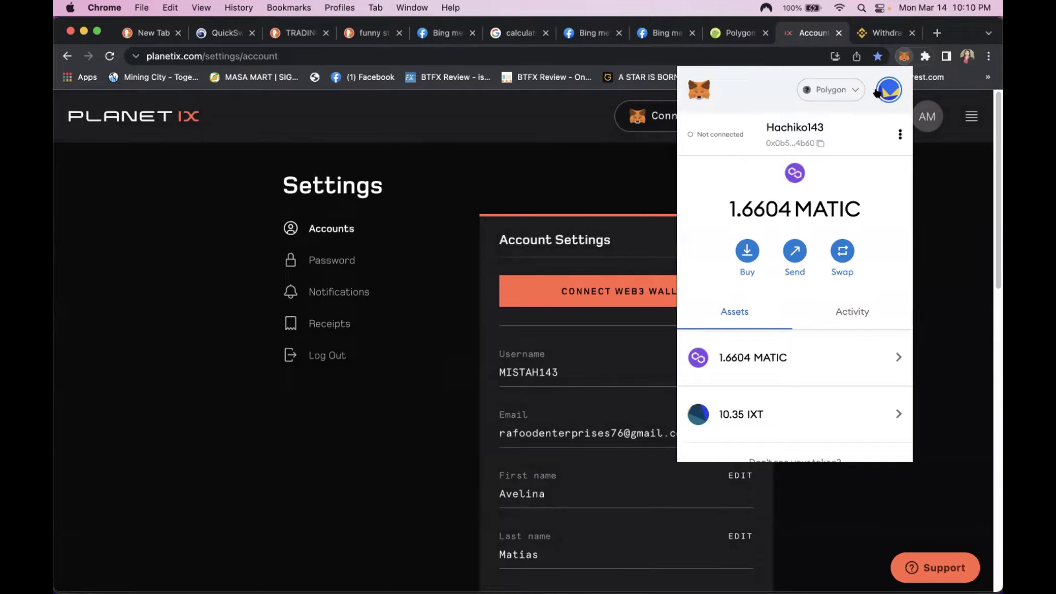
# Switch MetaMask to the other account to be linked.
pyautogui.click(886, 91)
pyautogui.click(761, 175)
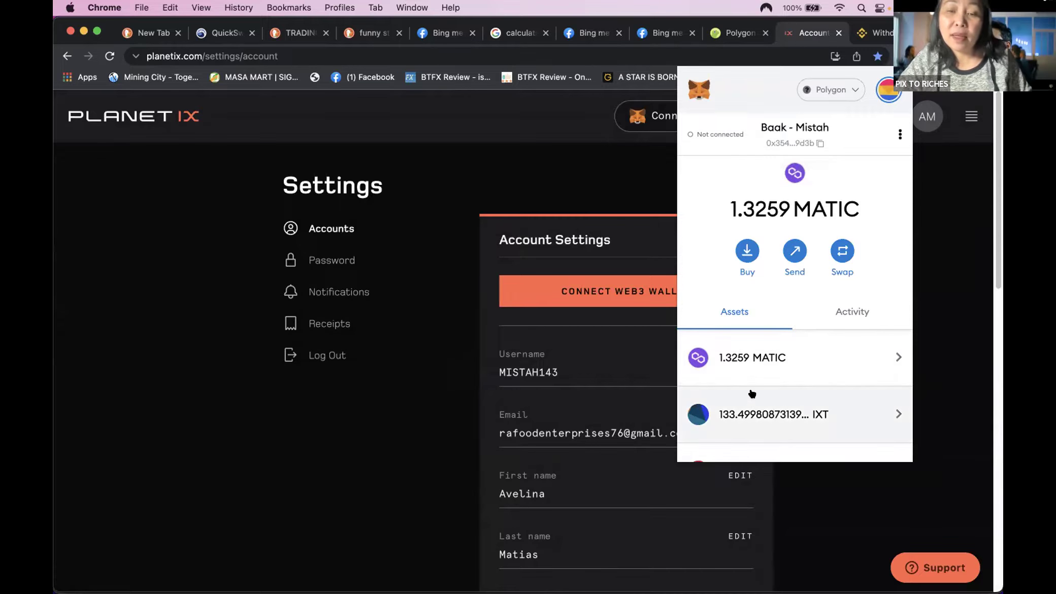
pyautogui.click(629, 263)
# Start a Web3 wallet connection in Planet IX using MetaMask.
pyautogui.click(626, 290)
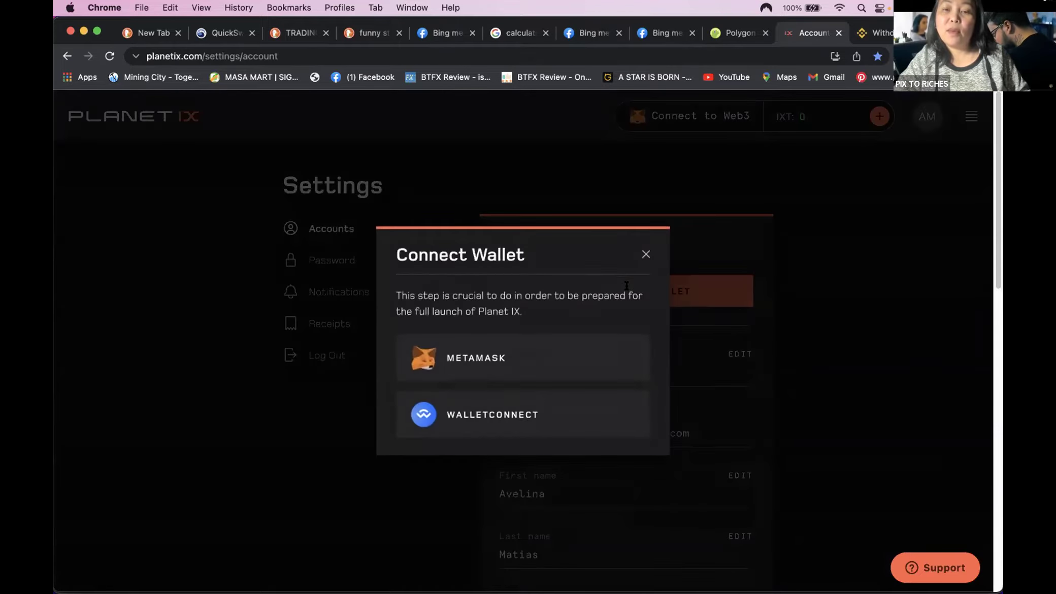
pyautogui.click(549, 360)
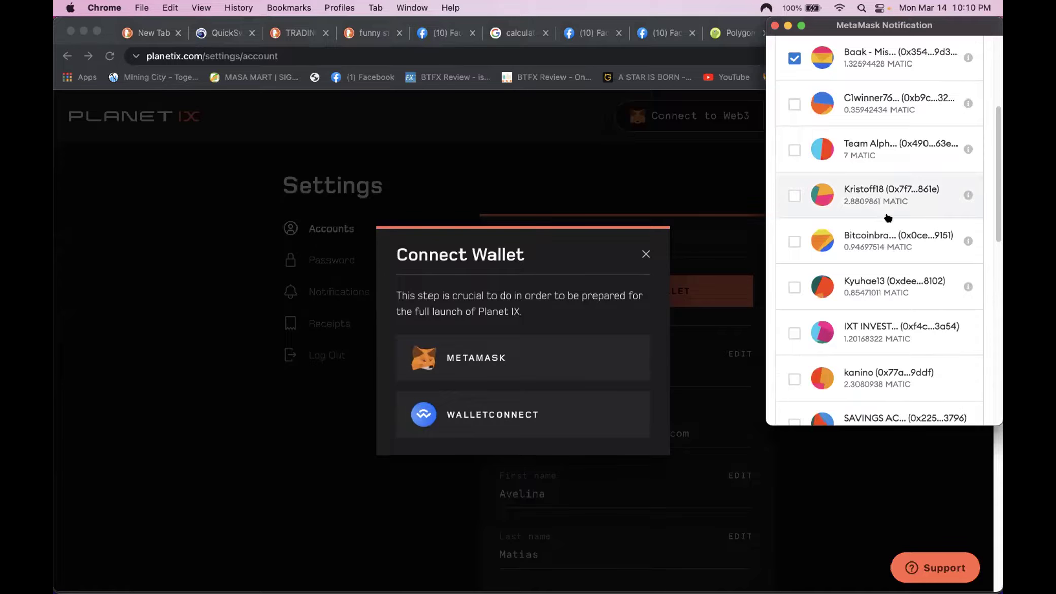
pyautogui.scroll(4, 887, 217)
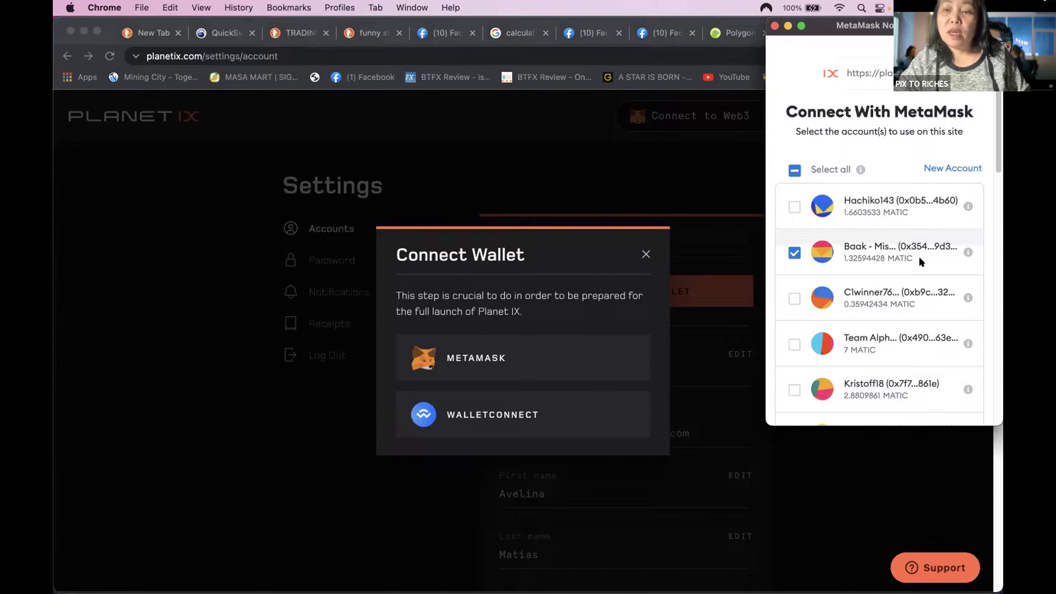
pyautogui.scroll(-2, 864, 296)
pyautogui.scroll(-15, 864, 296)
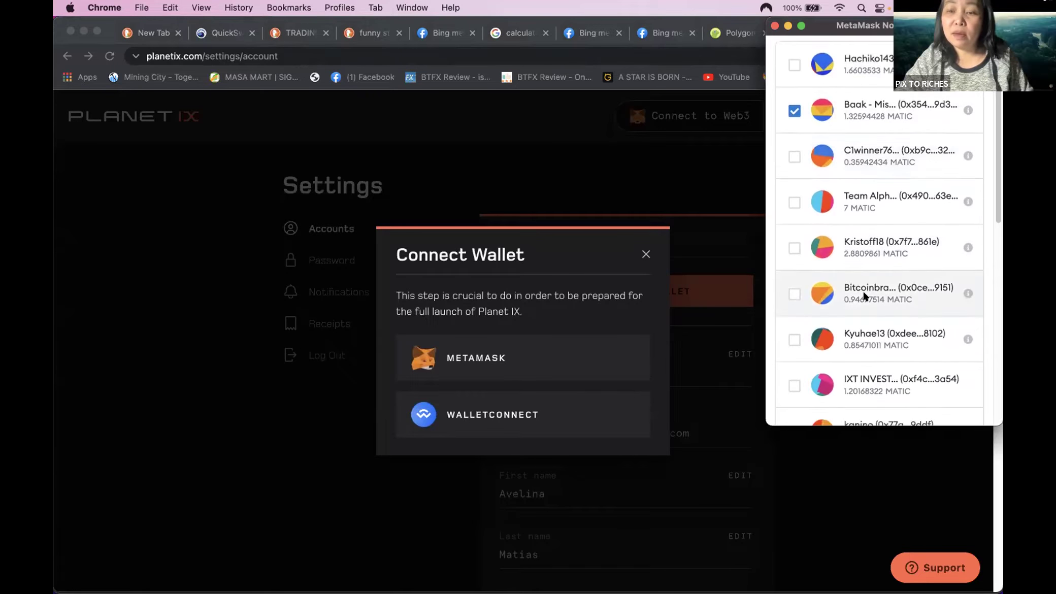
pyautogui.scroll(-4, 864, 296)
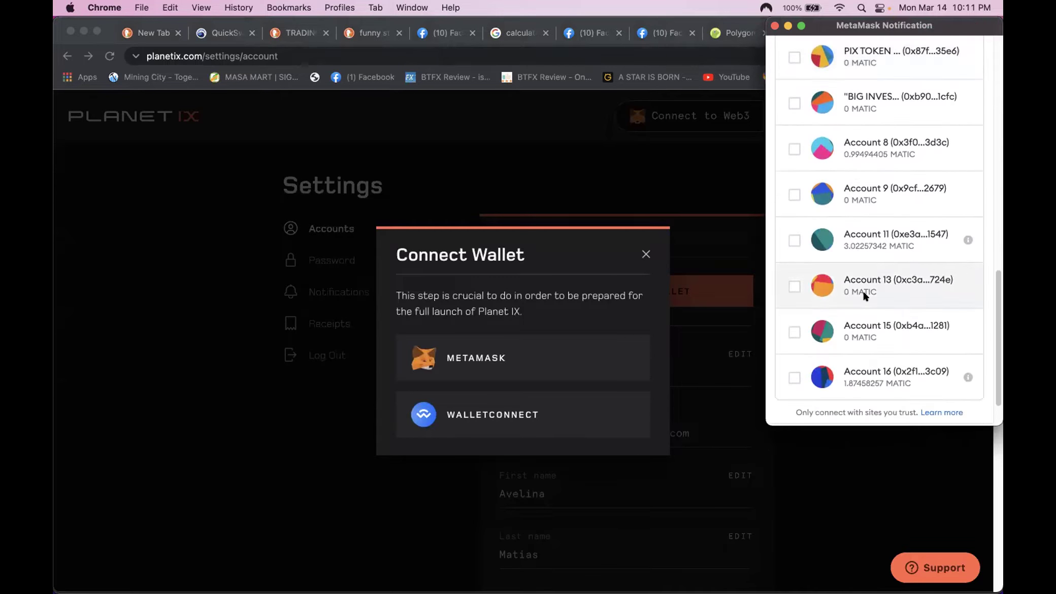
pyautogui.scroll(9, 862, 210)
pyautogui.scroll(5, 868, 209)
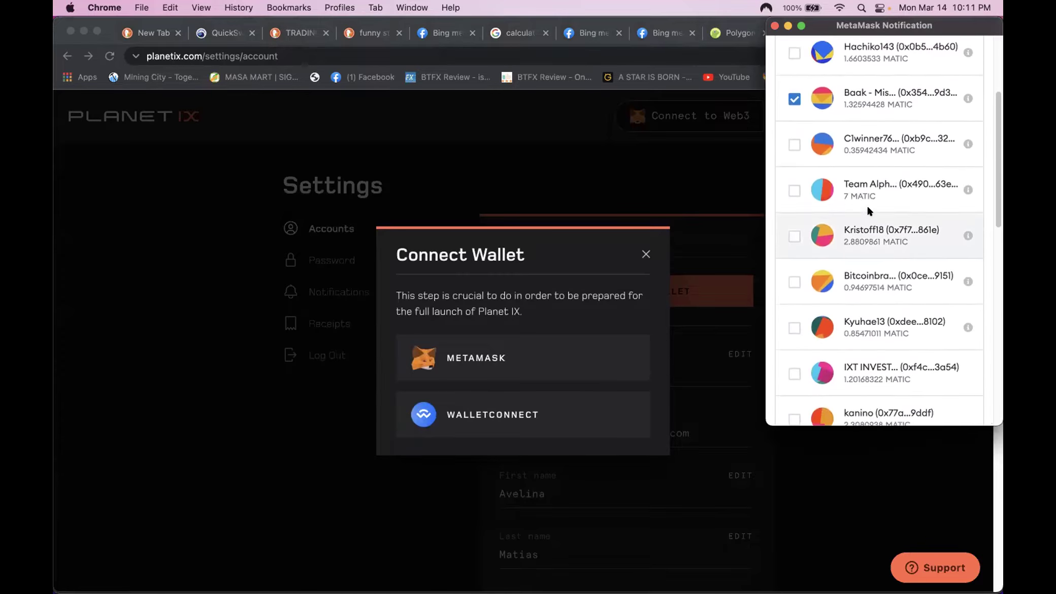
# Keep only the chosen account ticked and approve the connection to Planet IX.
pyautogui.click(794, 252)
pyautogui.click(795, 253)
pyautogui.scroll(-10, 916, 243)
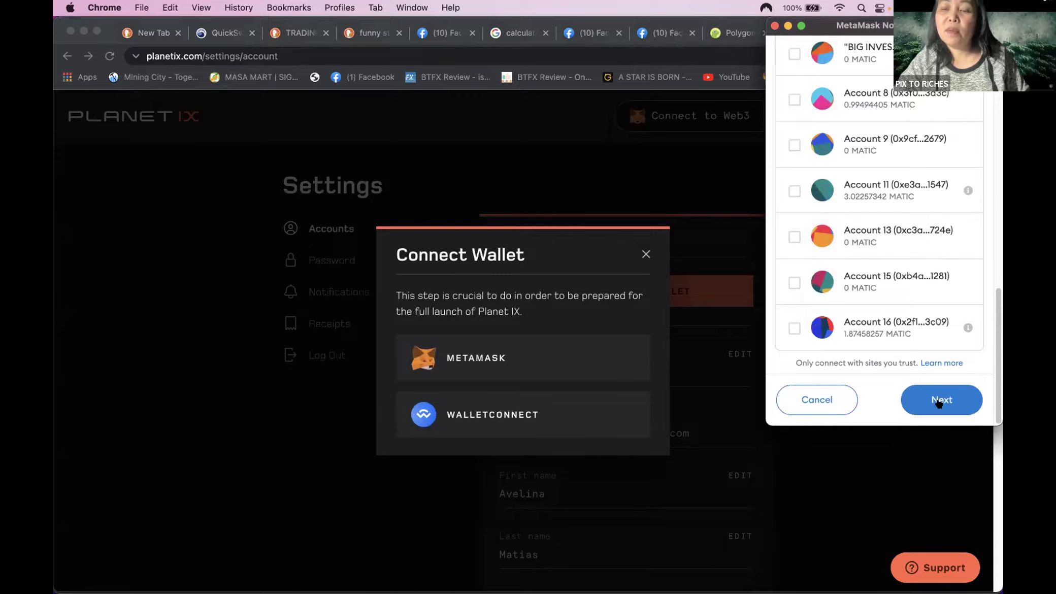
pyautogui.click(940, 400)
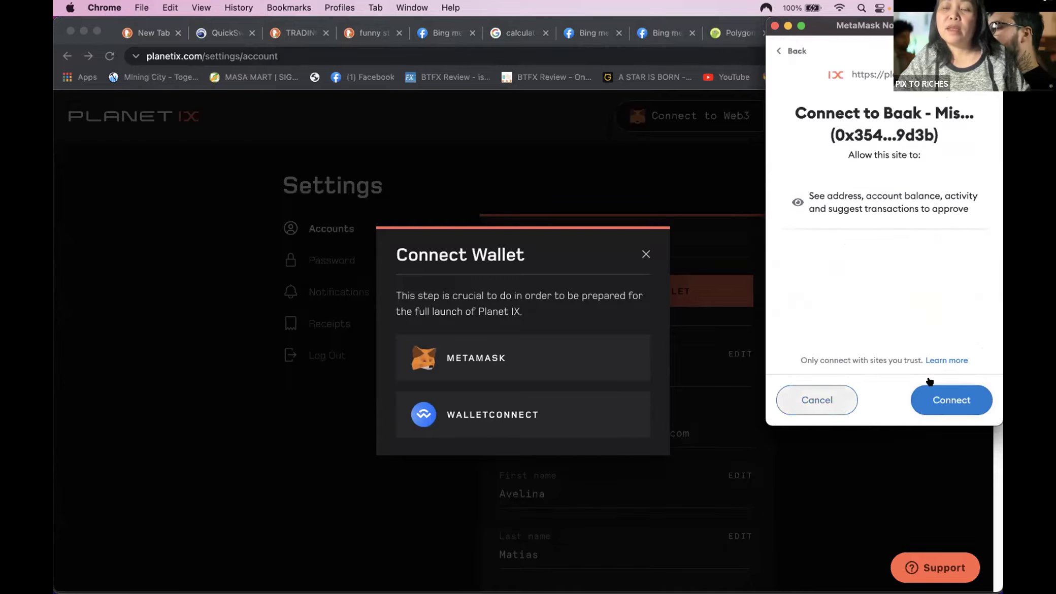
pyautogui.click(952, 401)
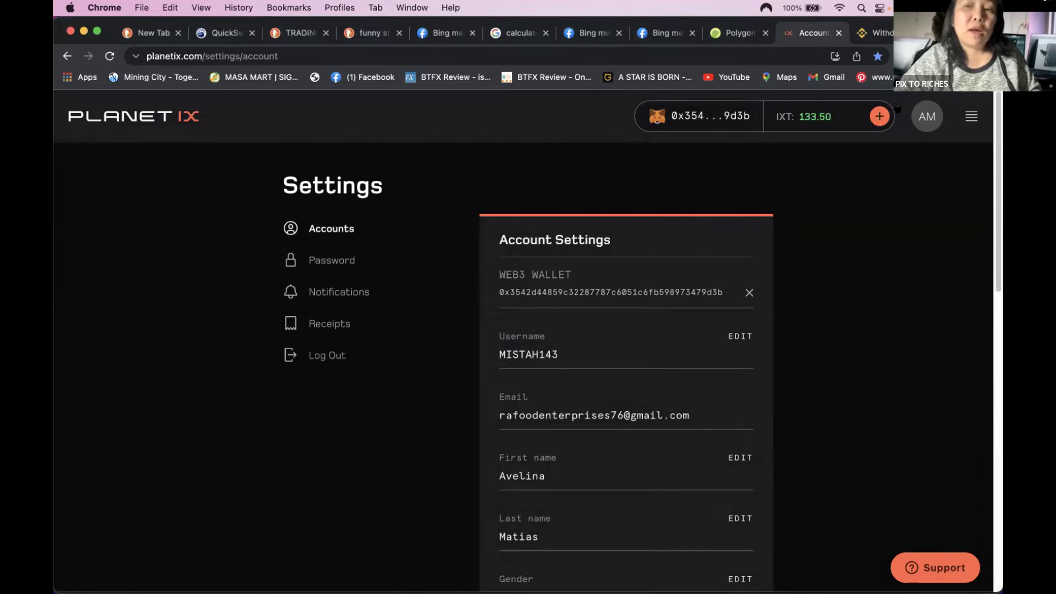
# Check the new wallet's 133.50 IXT balance in MetaMask, then open the Drops page.
pyautogui.click(900, 56)
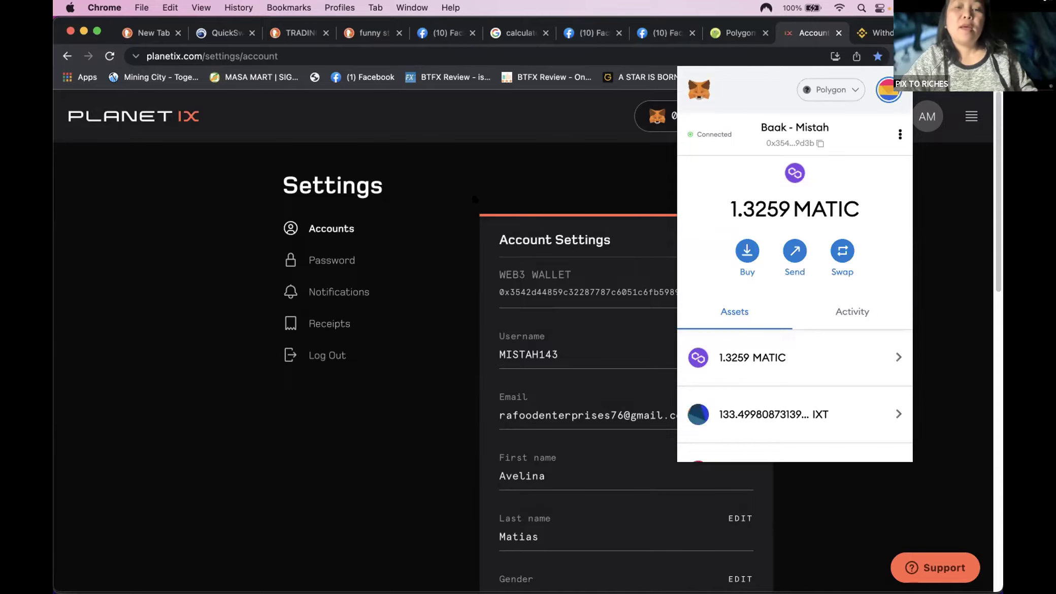
pyautogui.click(671, 229)
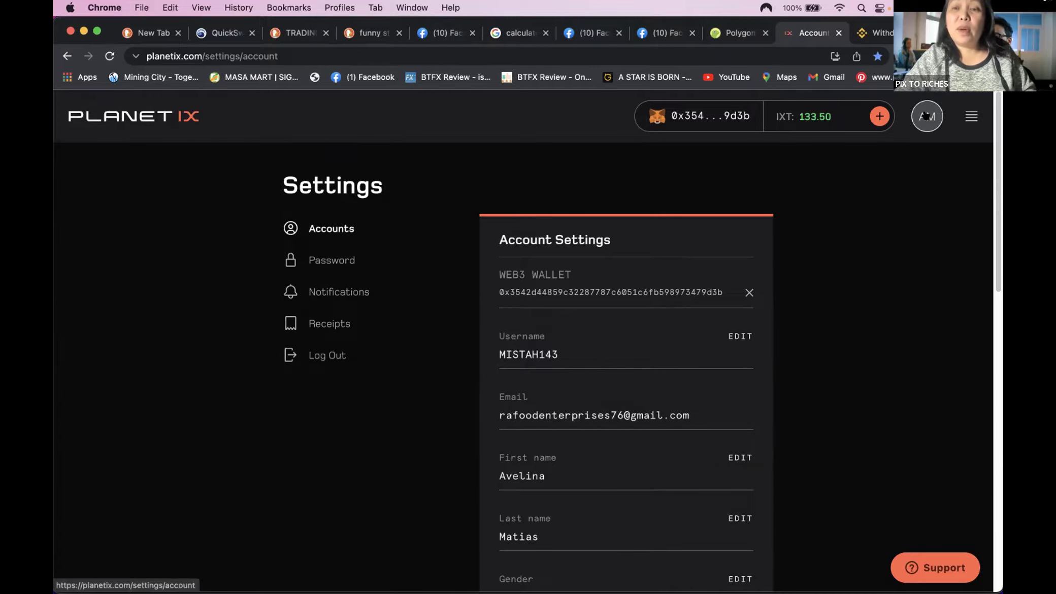
pyautogui.click(970, 117)
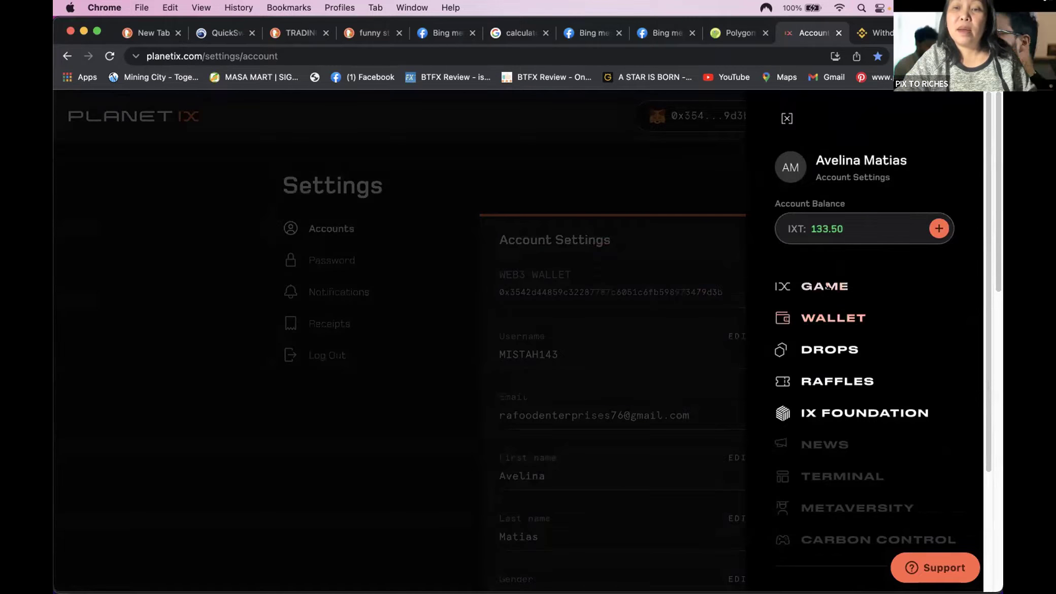
pyautogui.click(830, 349)
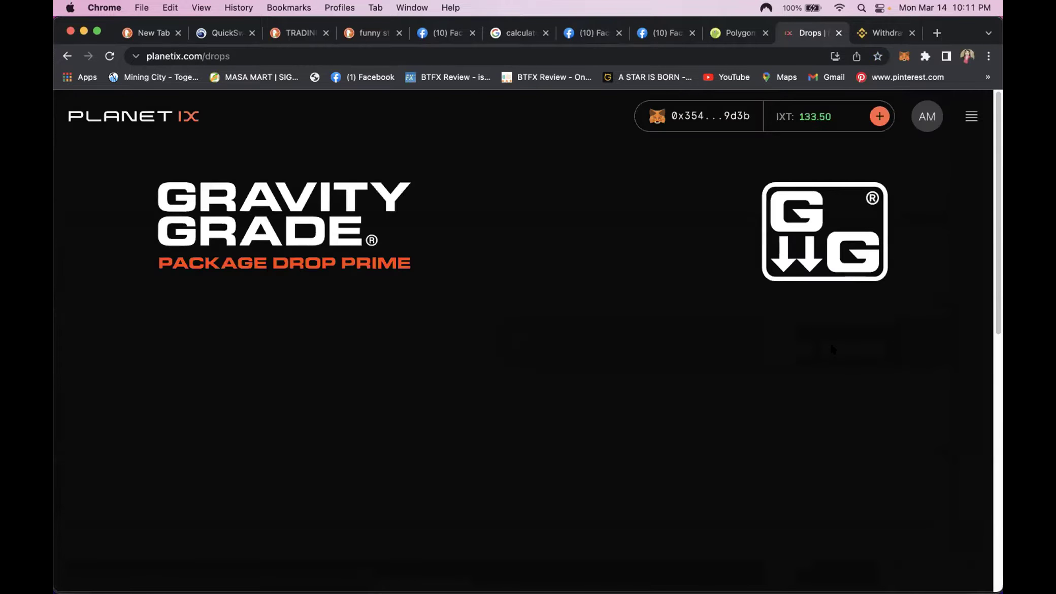